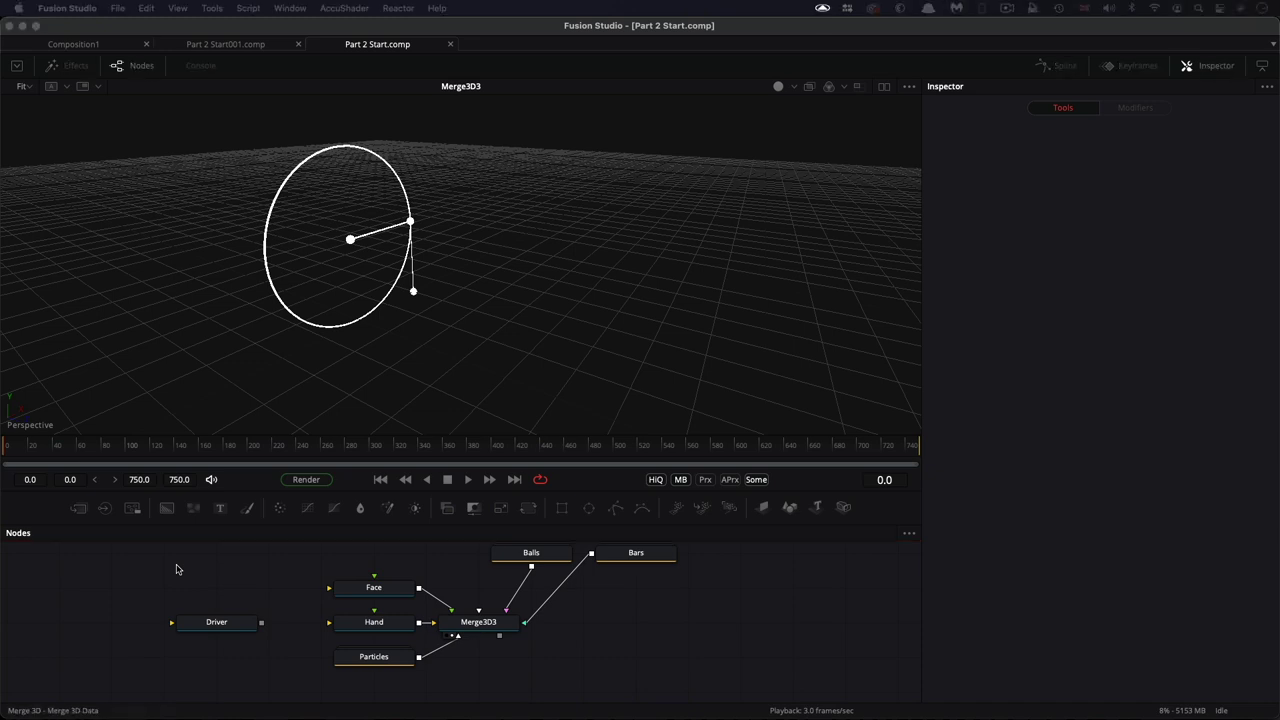
Add a Merge 3D node fed by a Shape 3D plane, and show the merge in the viewer.
key("super+v")
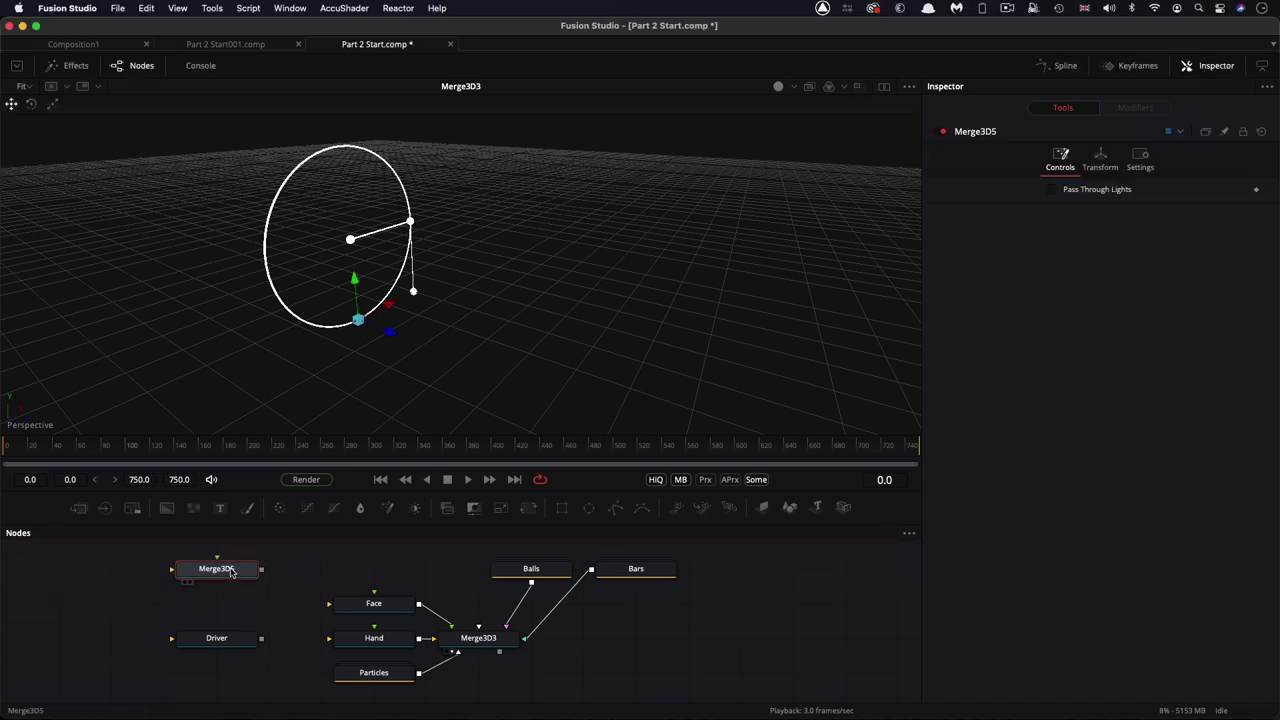
key("shift+space")
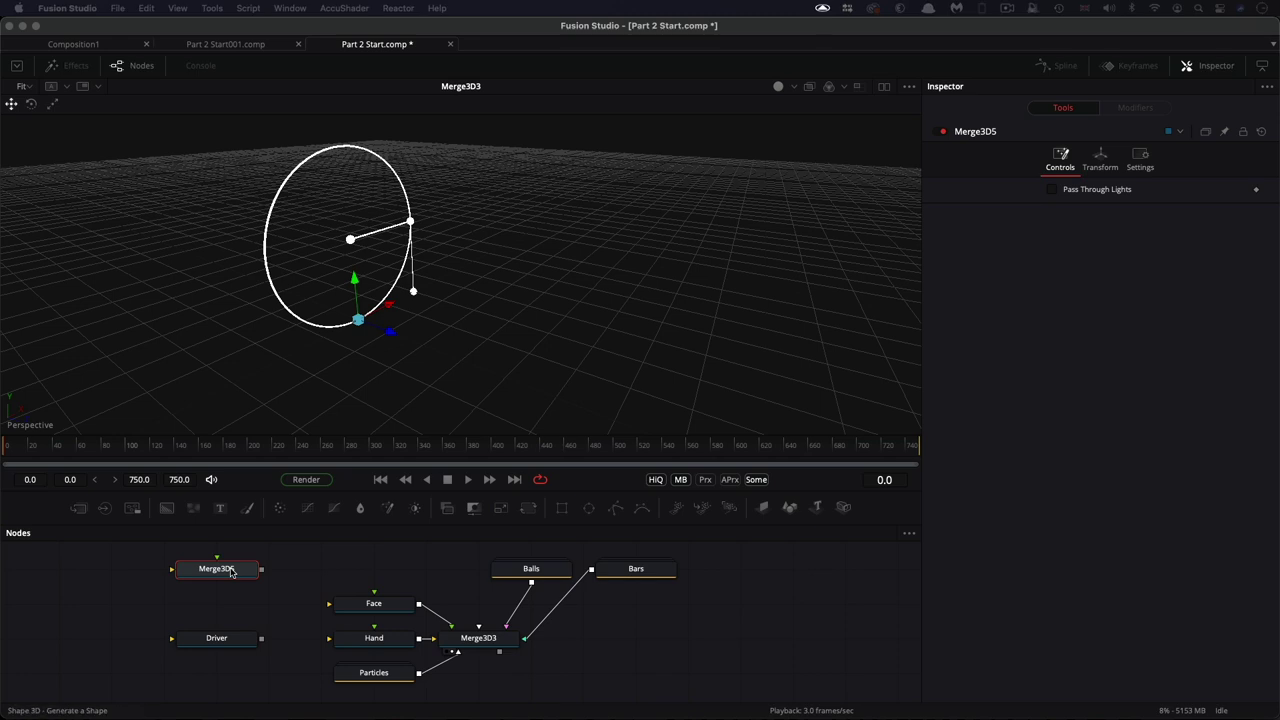
key("Return")
left_click_drag(117, 645, 117, 585)
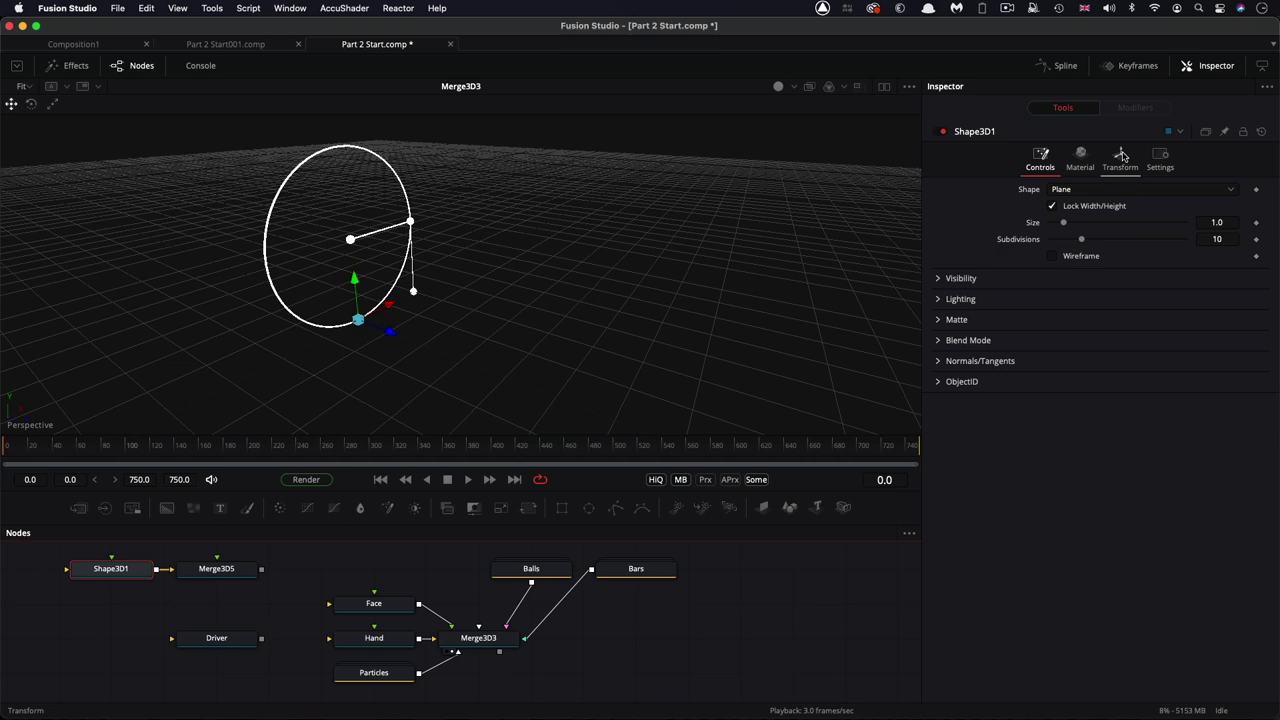
left_click(1122, 157)
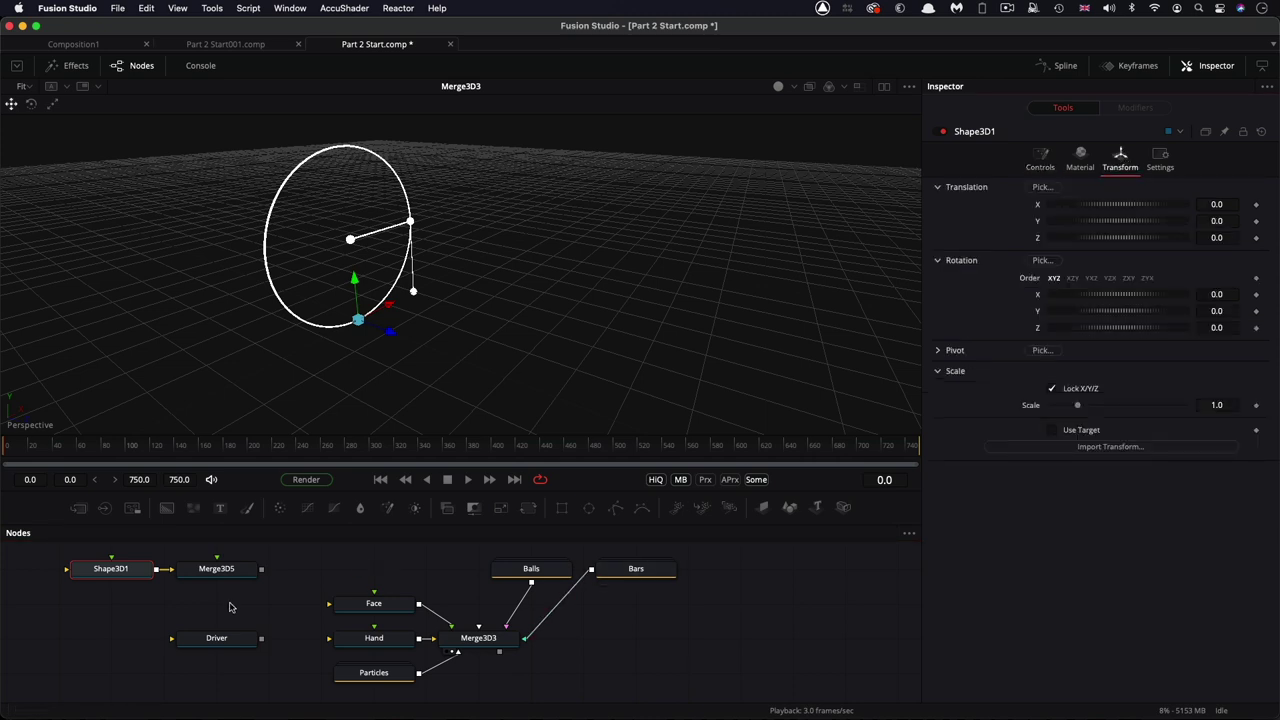
left_click_drag(217, 577, 486, 306)
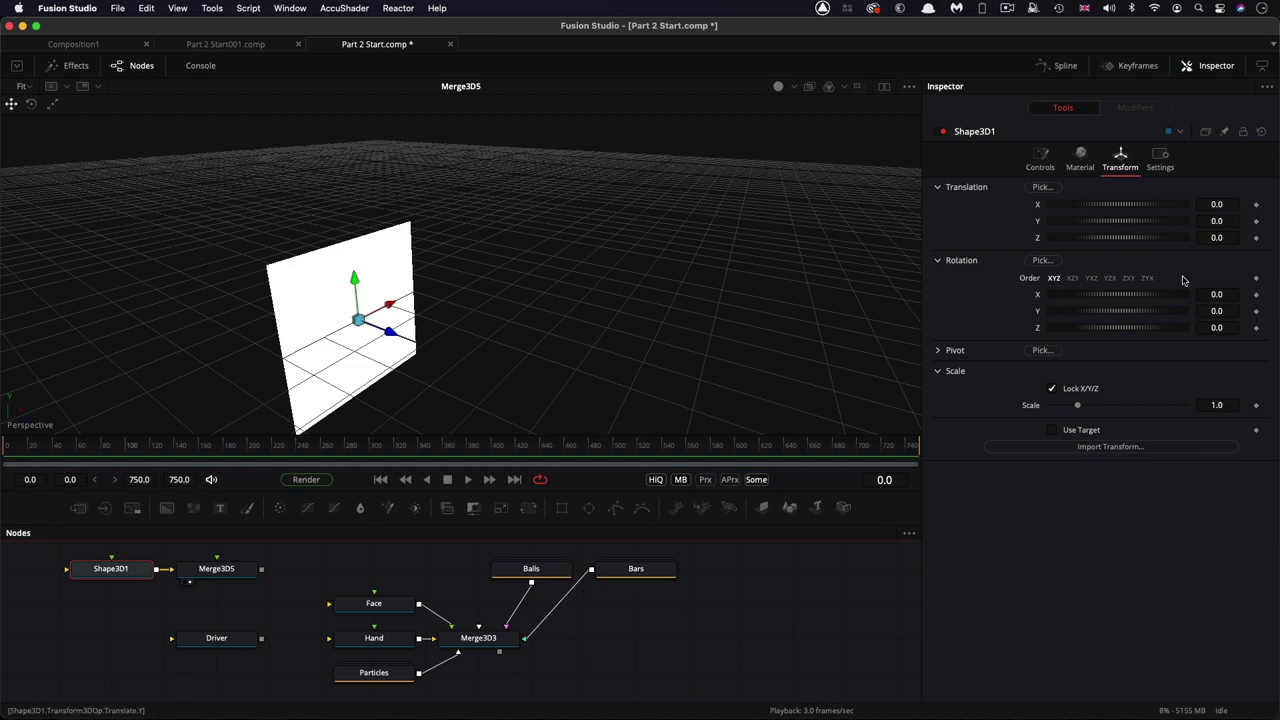
Set the plane's Y pivot to -0.5 and its Y translation to 0.49.
left_click(940, 352)
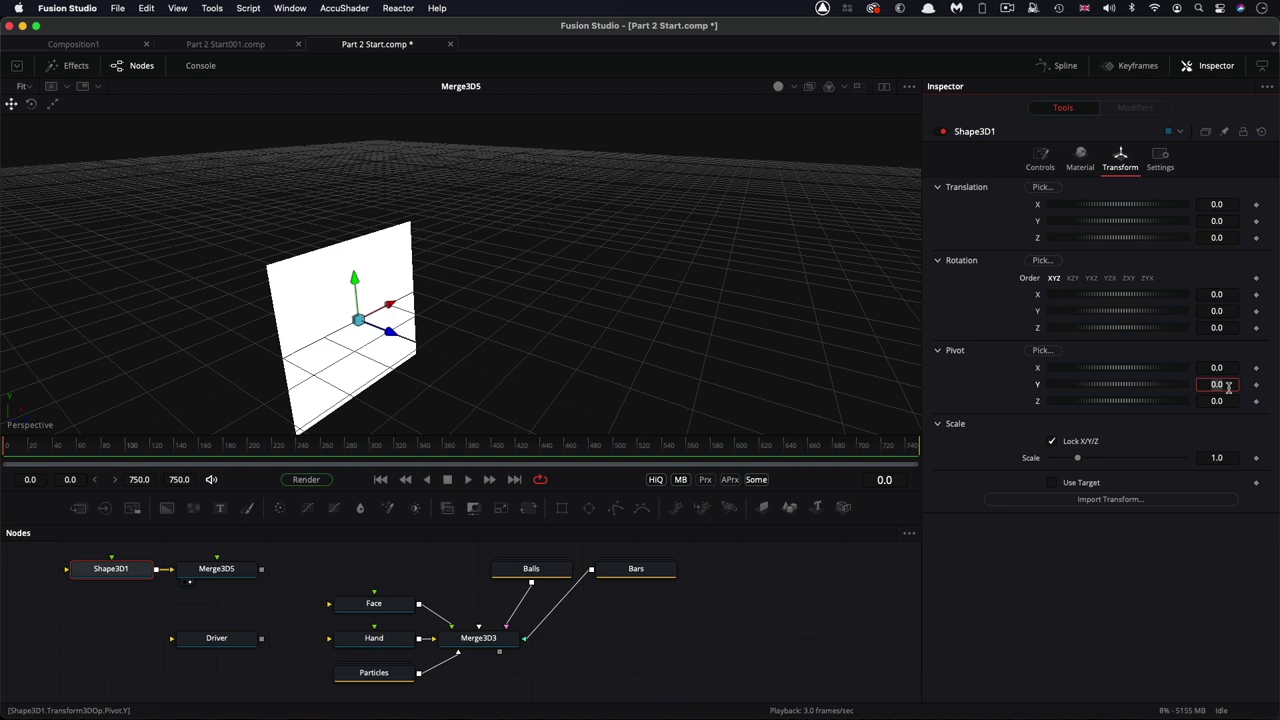
key("BackSpace")
key("Tab")
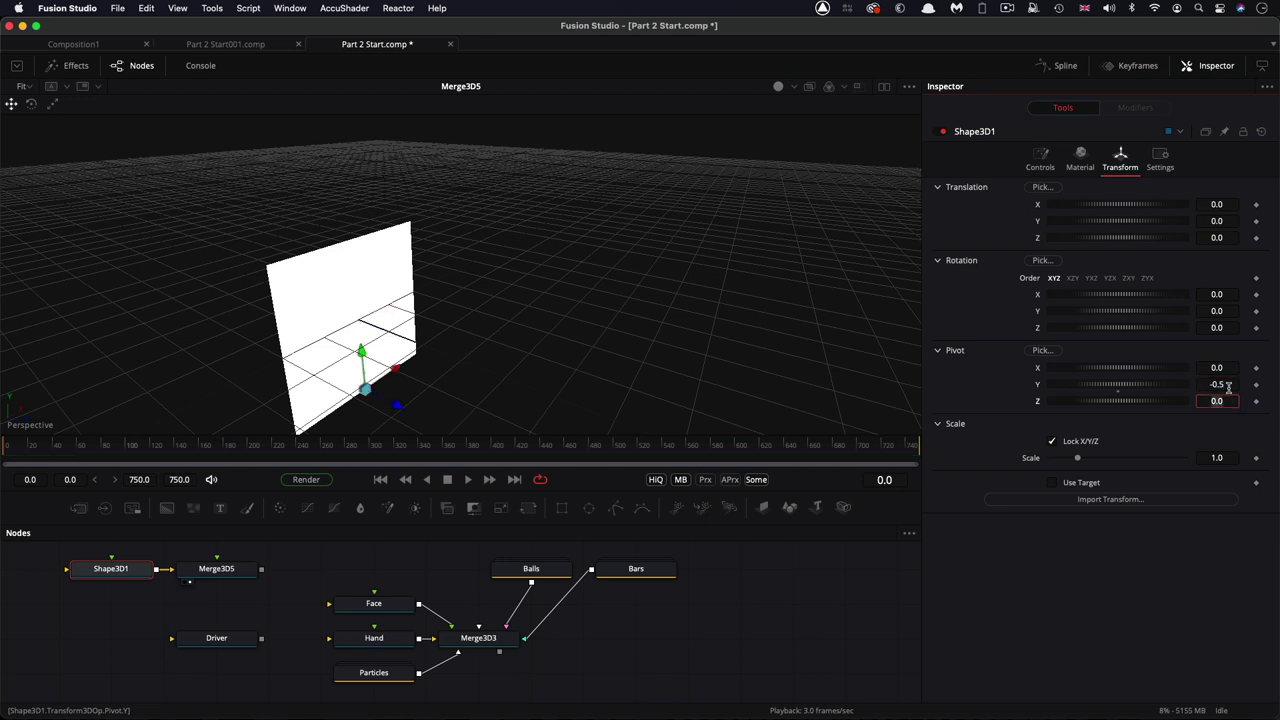
left_click(1231, 221)
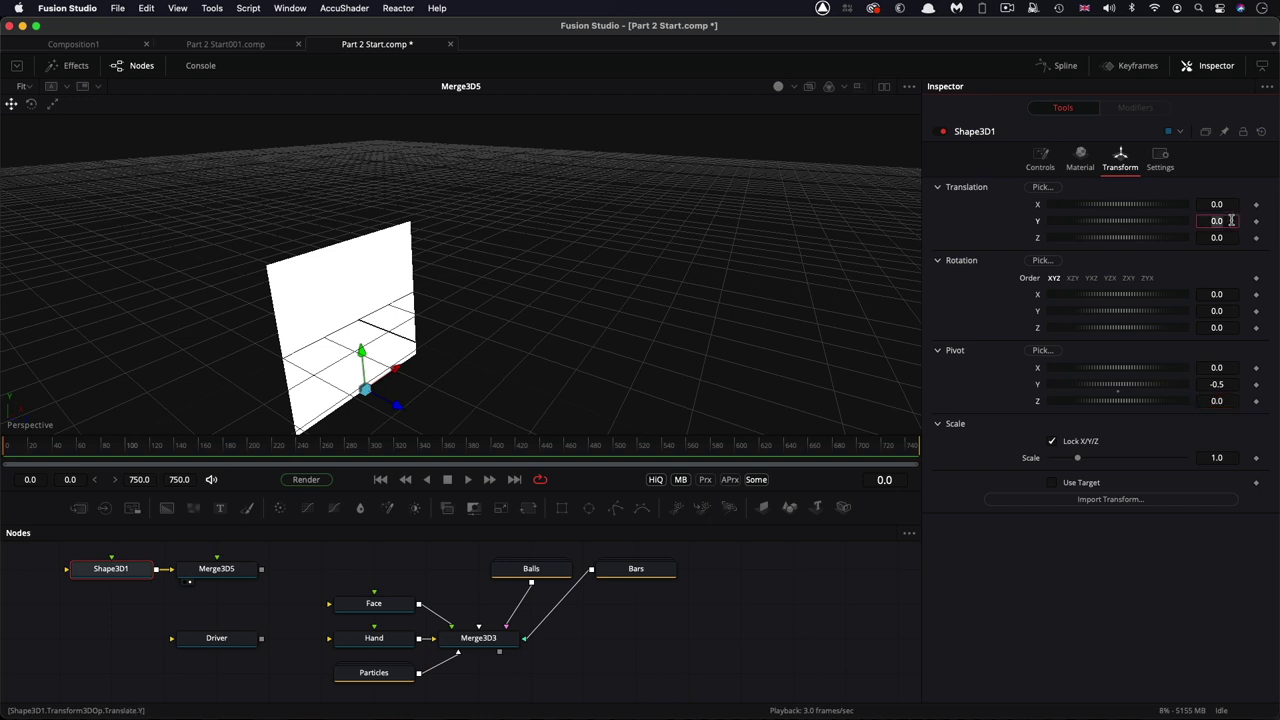
key("BackSpace")
type(".49")
key("Tab")
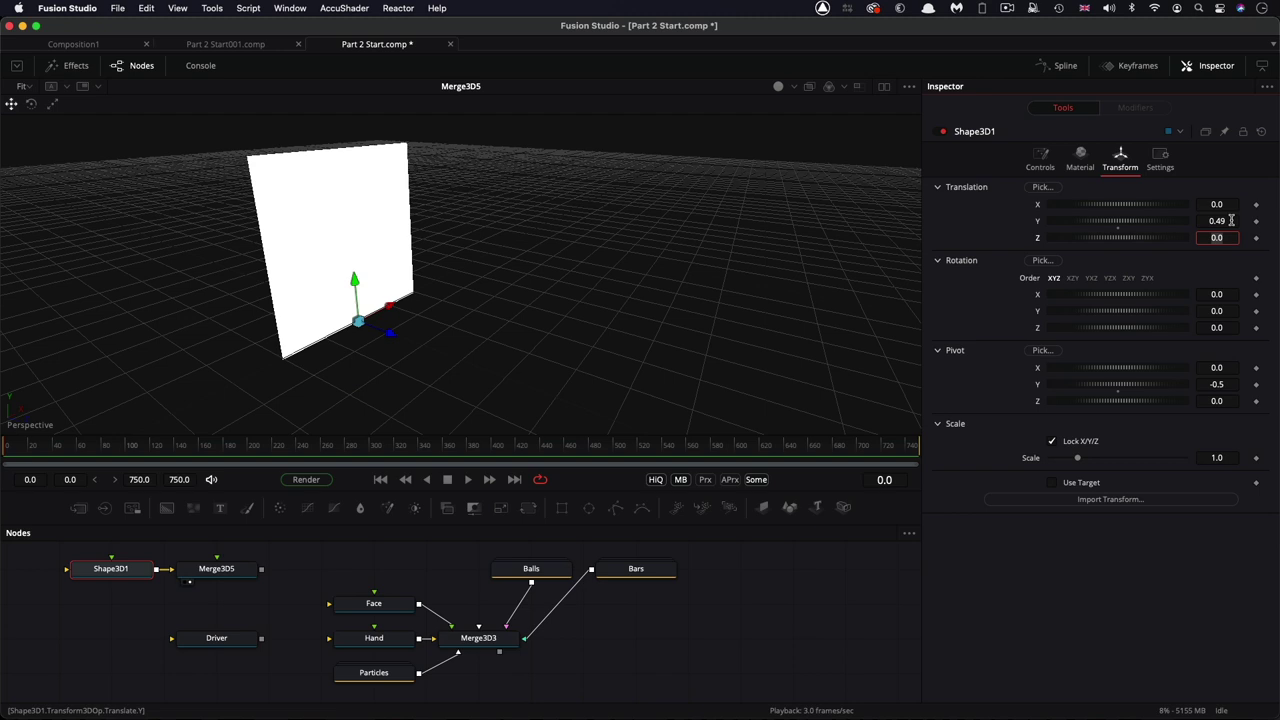
Lay the plane flat with an X rotation of 90, and unlock its scale to set X to 1.2 and Y to 8.
left_click(1225, 292)
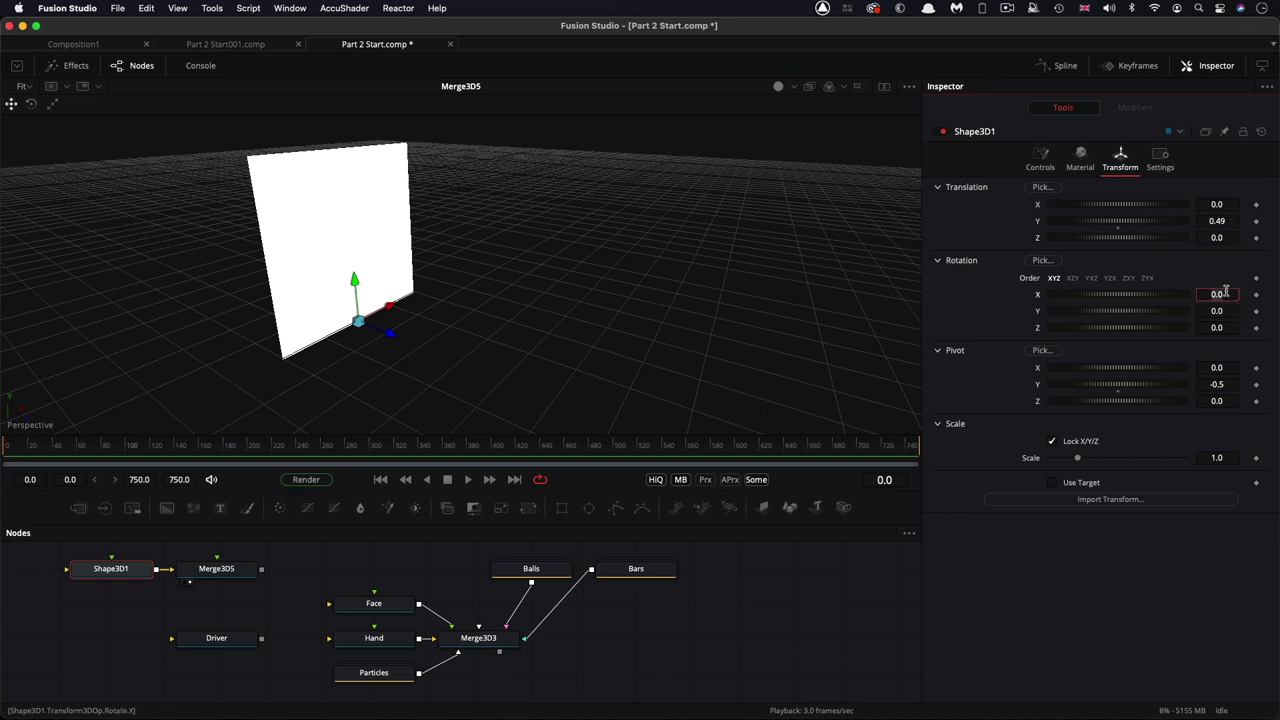
key("Tab")
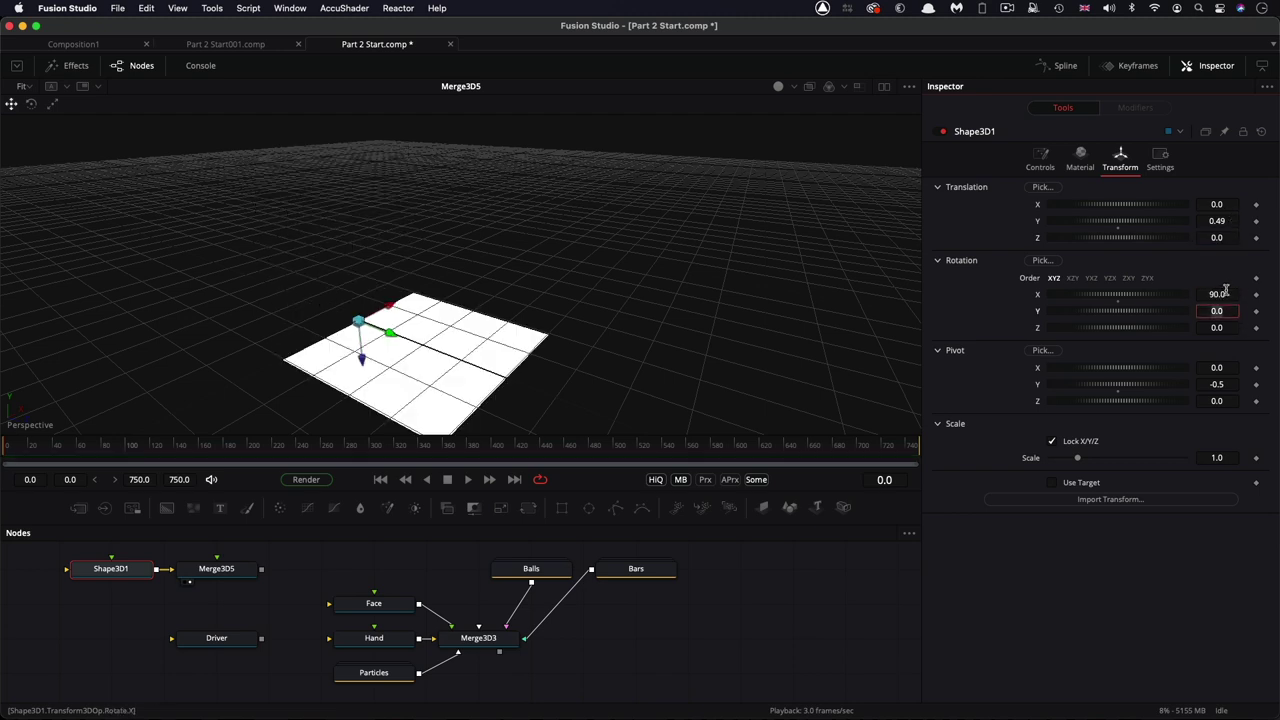
left_click(1053, 441)
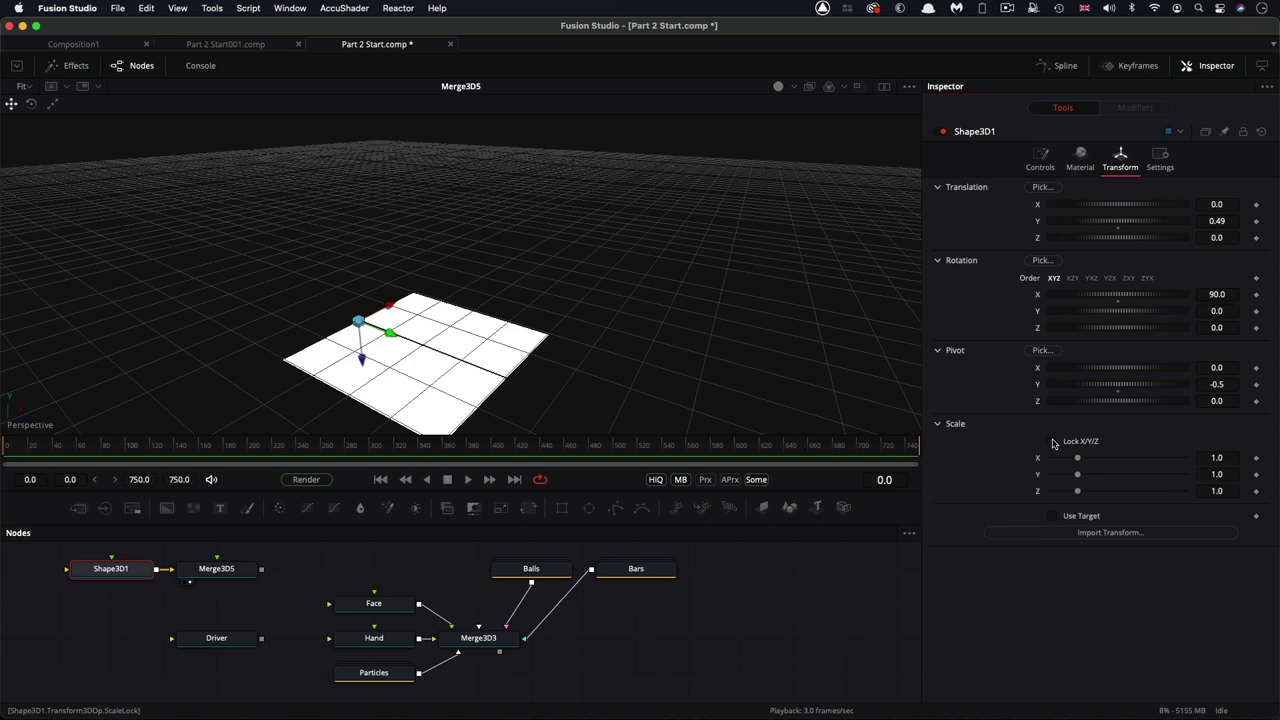
left_click(1229, 457)
type("1.2")
key("Return")
left_click(1231, 474)
type("8")
key("Return")
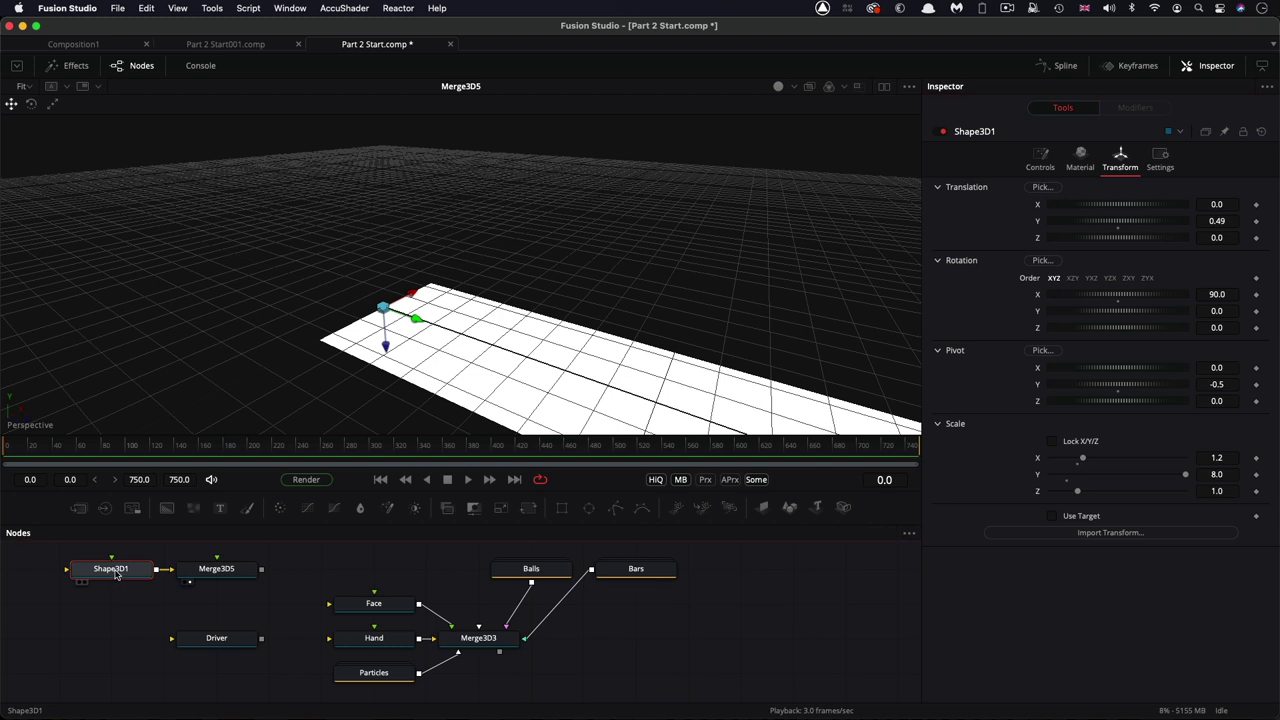
Duplicate the Shape3D1 plane and connect the copy to Merge3D5.
key("ctrl+c")
key("ctrl+v")
left_click_drag(130, 642, 216, 572)
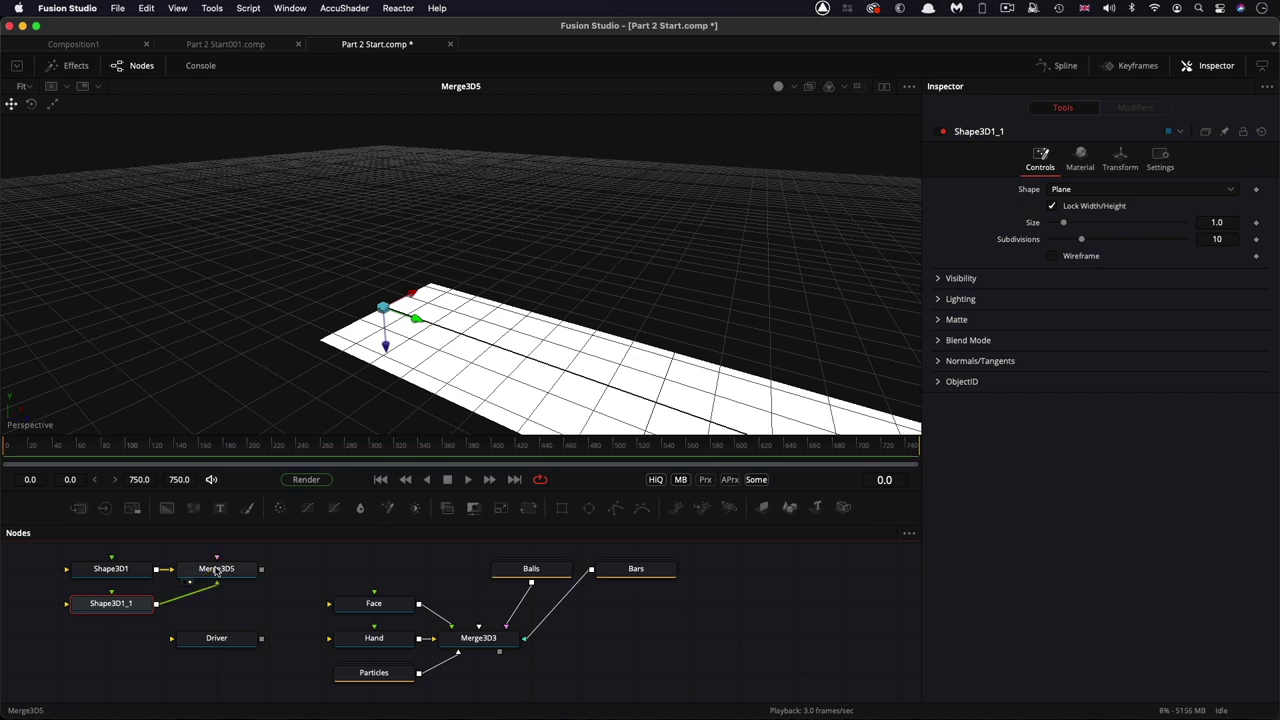
Move the duplicated plane to an X translation of 0.1 and a Y translation of 0.4.
left_click(1121, 155)
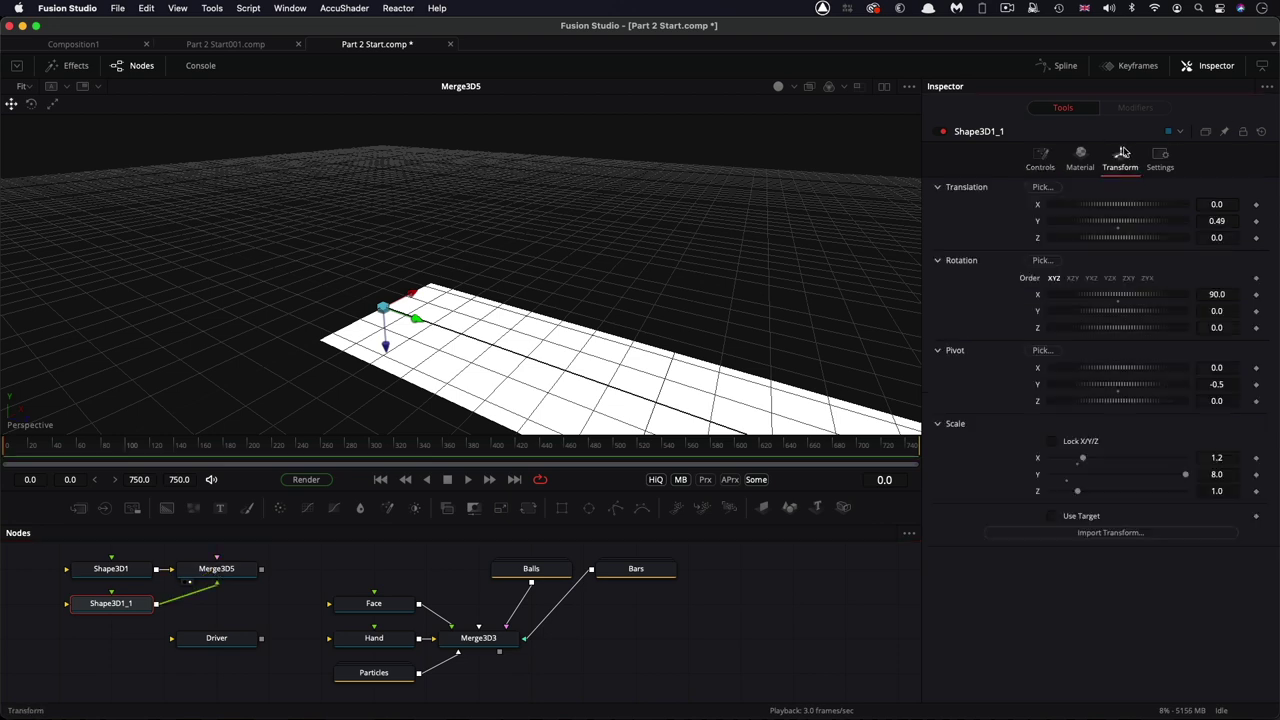
left_click(1233, 204)
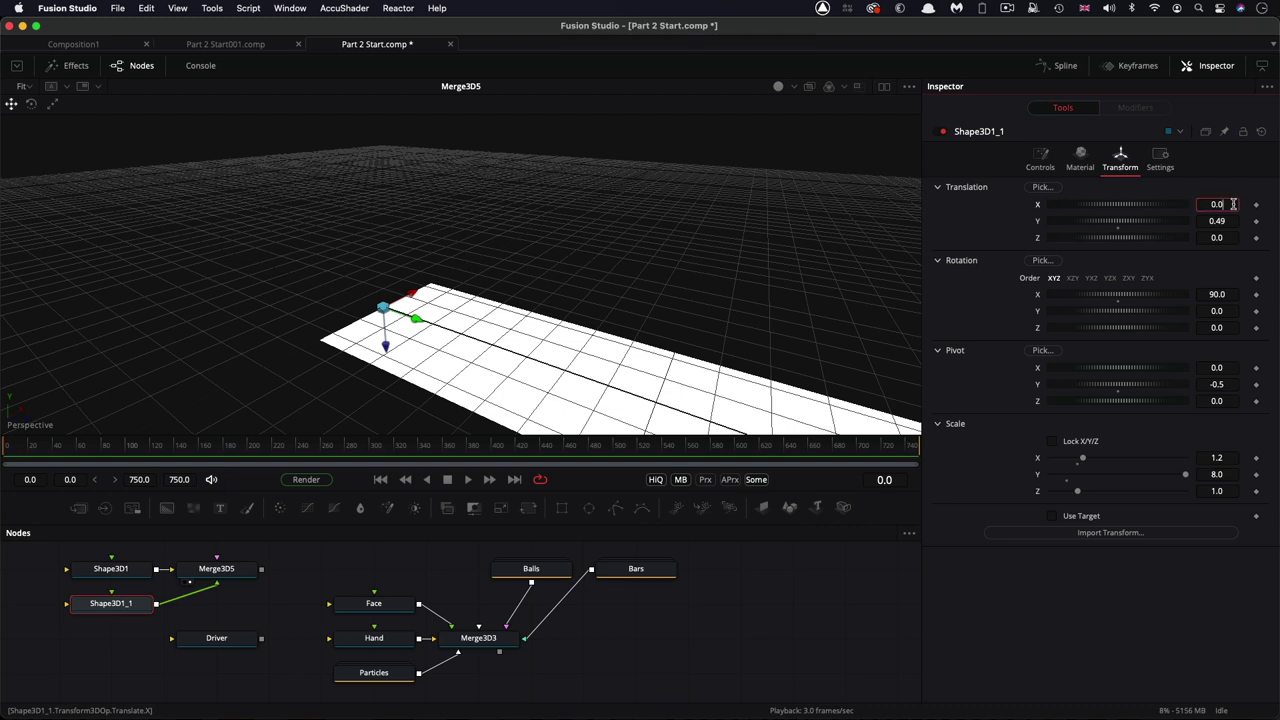
key("BackSpace")
type(".1")
key("Tab")
key("BackSpace")
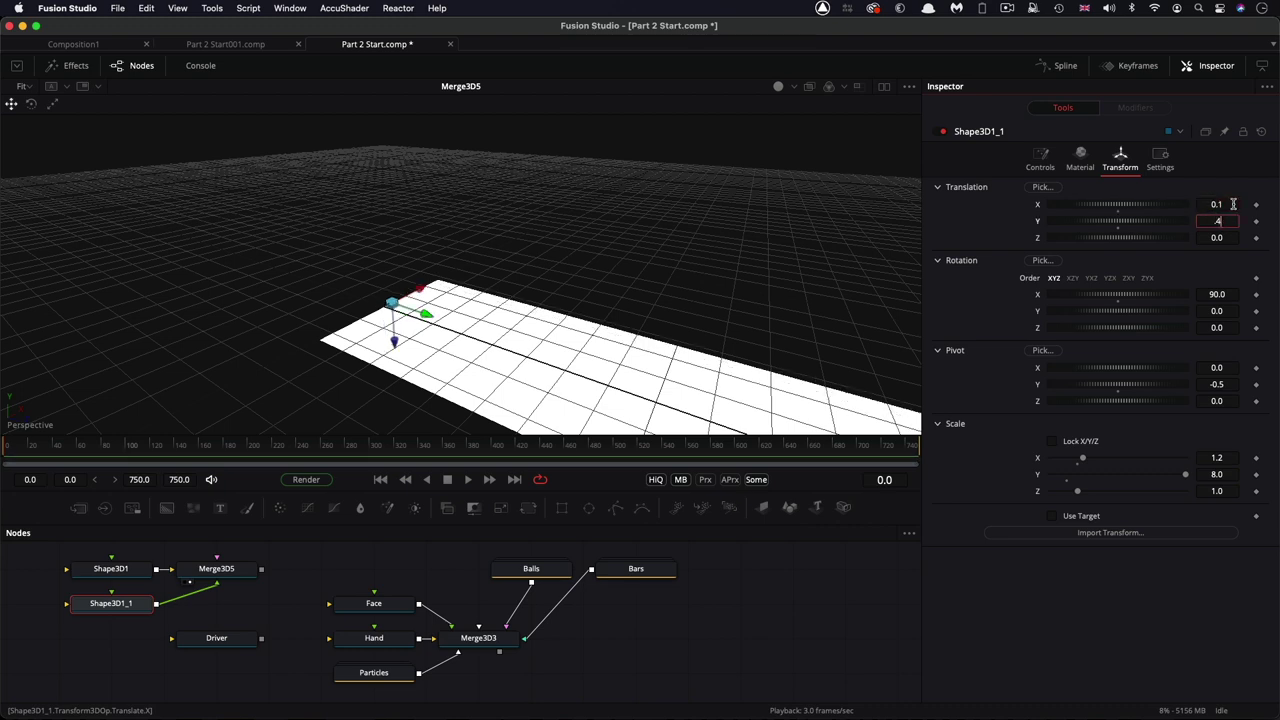
type(".4")
key("Tab")
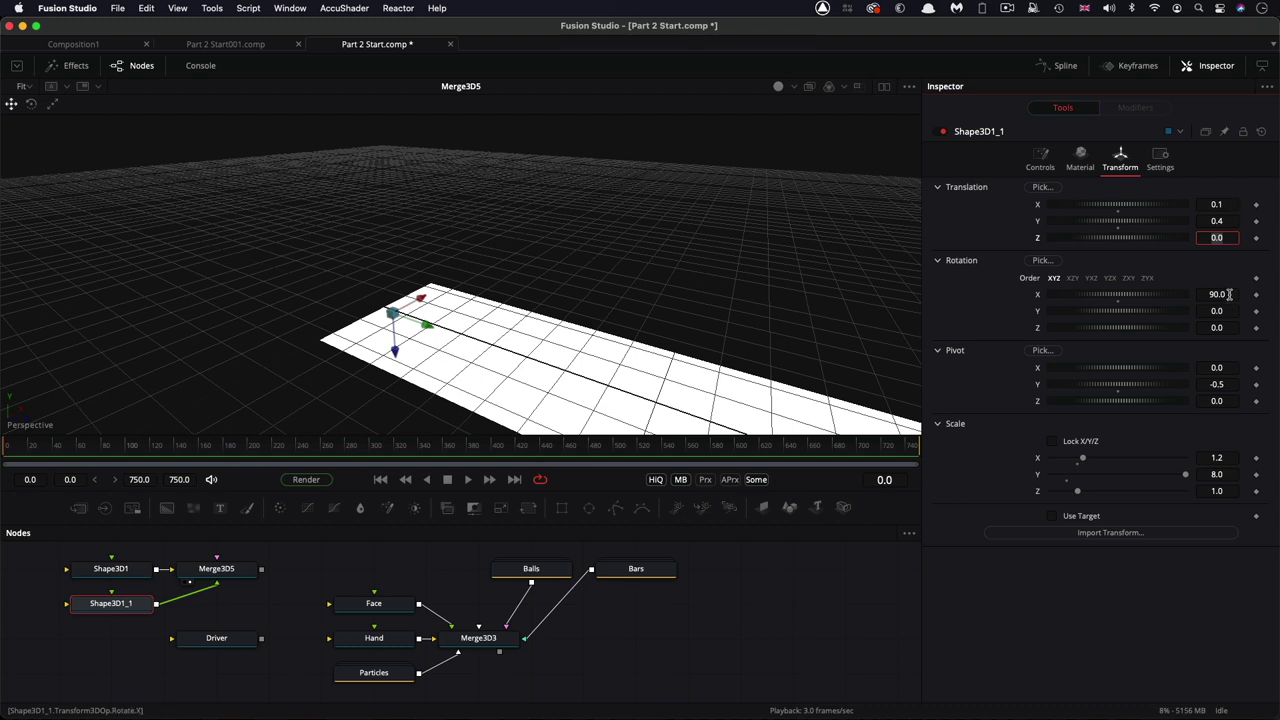
Stand the duplicated plane up as a wall with a Z rotation of -90 and an X pivot of 0.5.
left_click(1224, 328)
type("-90")
key("Tab")
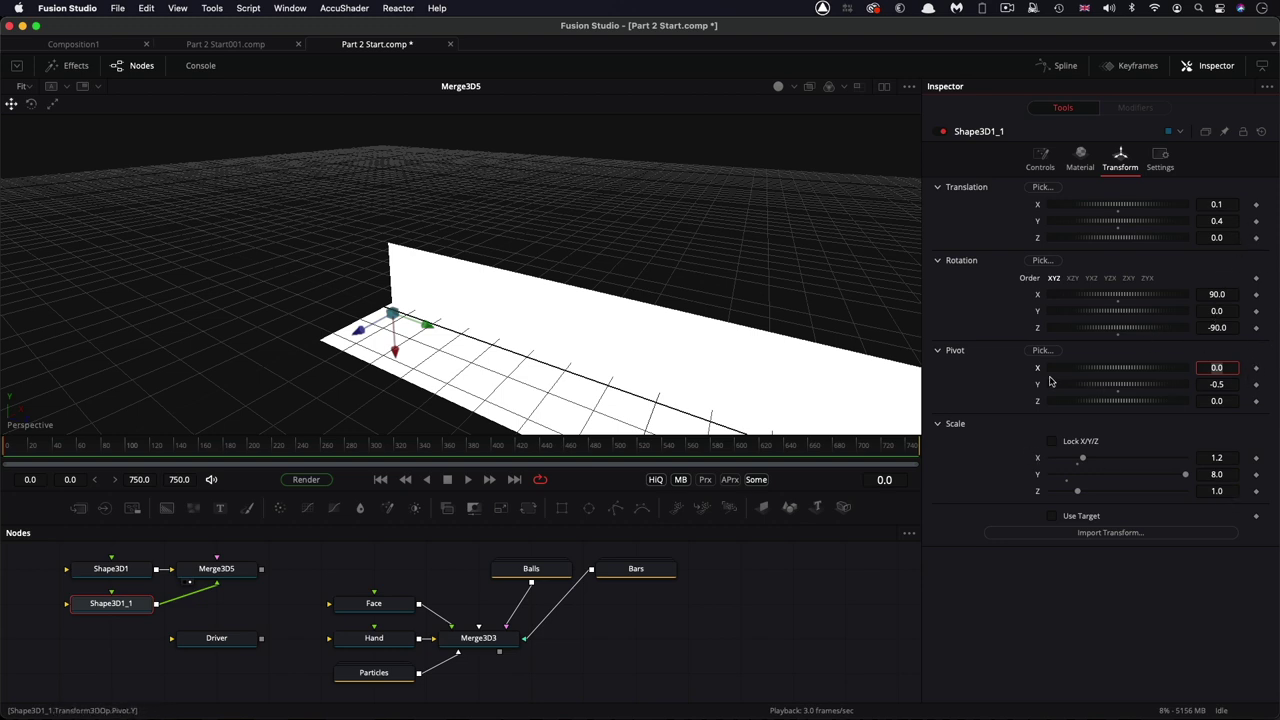
type("0.5")
key("Tab")
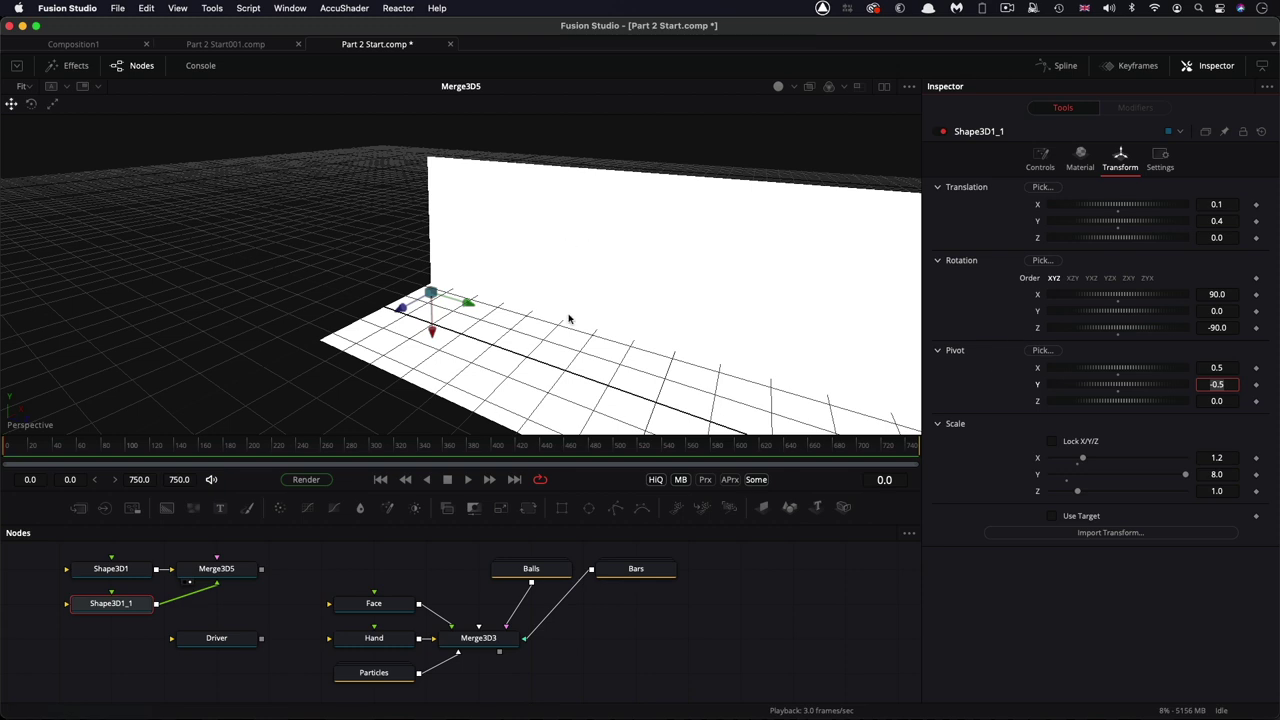
Add a Blinn material node and connect it to both Shape 3D planes.
scroll(128, 587, "left", 5)
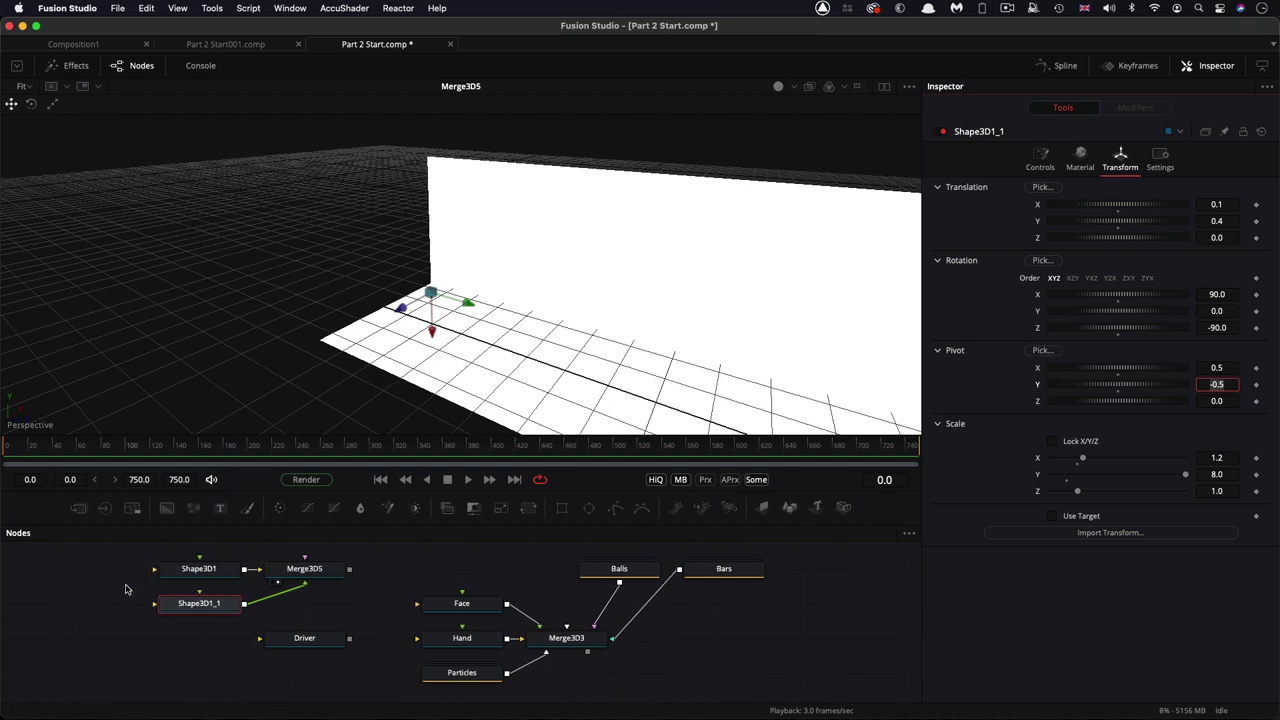
key("shift+space")
type("blinn")
key("Return")
left_click_drag(390, 622, 128, 588)
left_click_drag(235, 578, 220, 609)
Set the Blinn material's opacity to 0.5 and its diffuse colour to red 0 and green 0.9.
left_click(1233, 287)
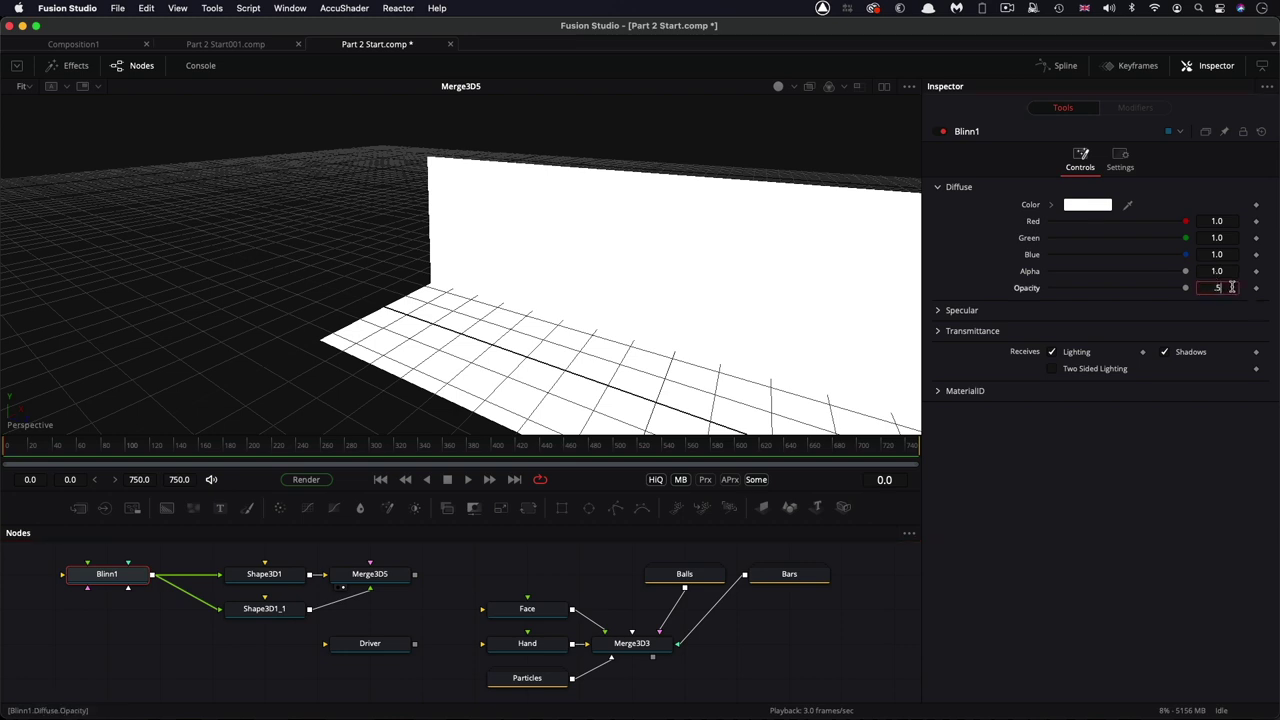
type(".5")
key("Tab")
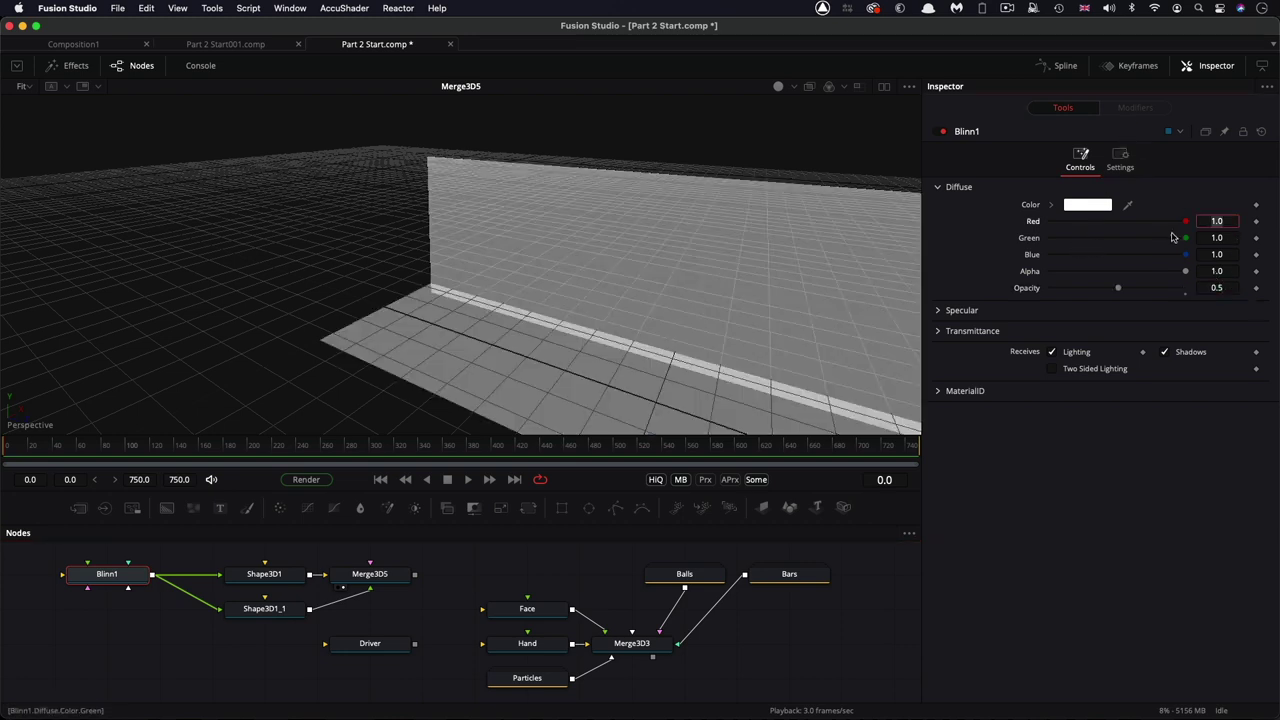
type("0")
key("Return")
left_click(1226, 237)
type(".9")
key("Return")
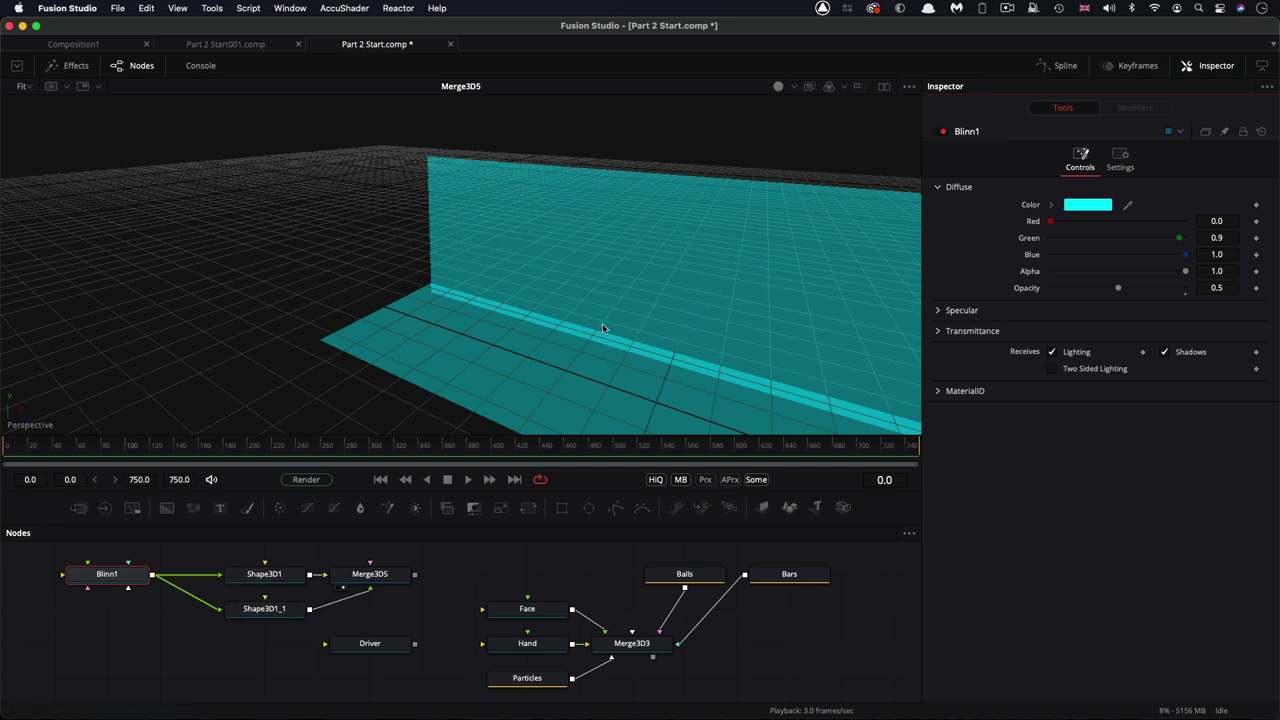
Raise the wall plane slightly until its lower edge meets the floor plane.
left_click(279, 613)
left_click_drag(433, 341, 432, 326)
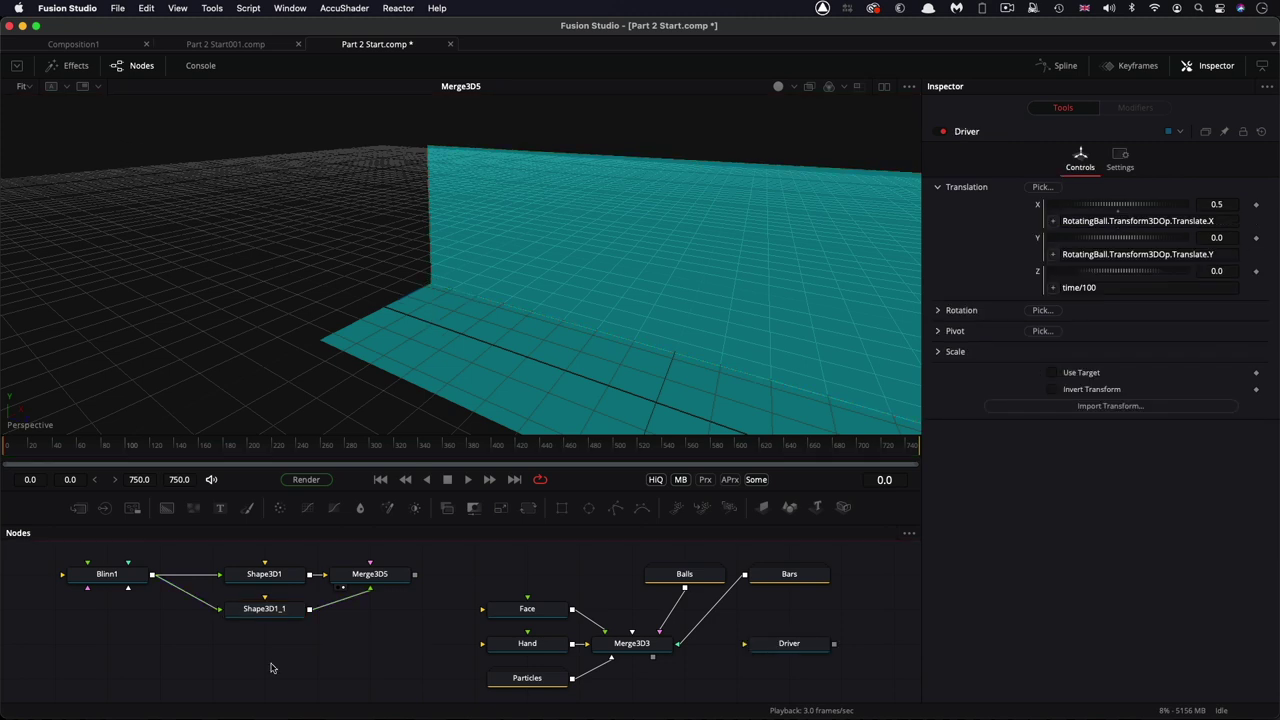
Add a Text 3D node connected to Merge3D5 and set its text to "SINE".
key("shift+space")
type("3t")
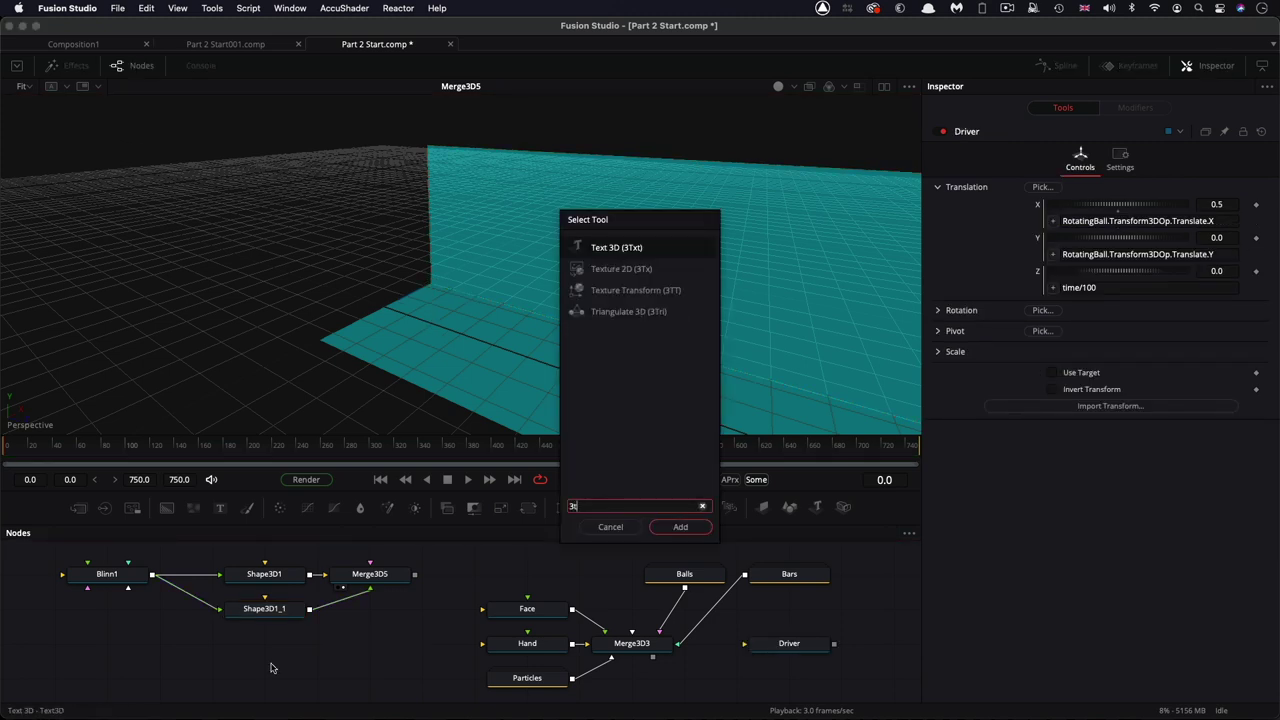
key("Return")
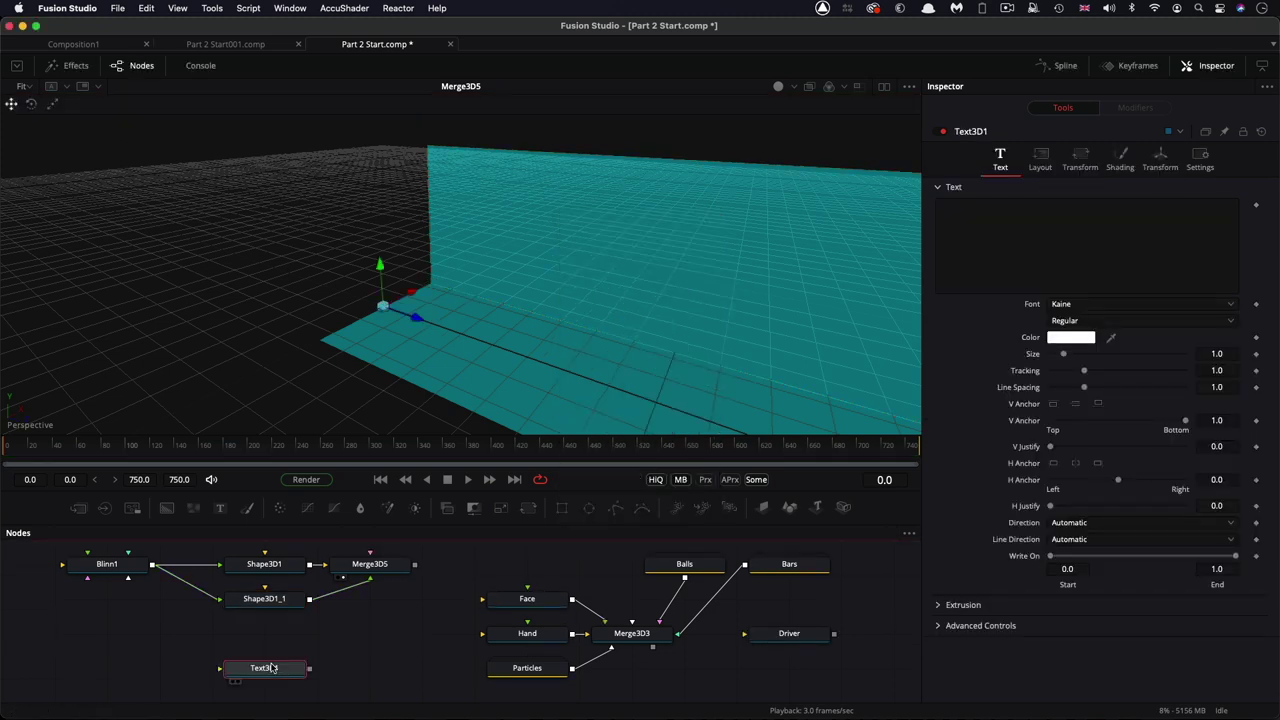
left_click_drag(310, 668, 388, 577)
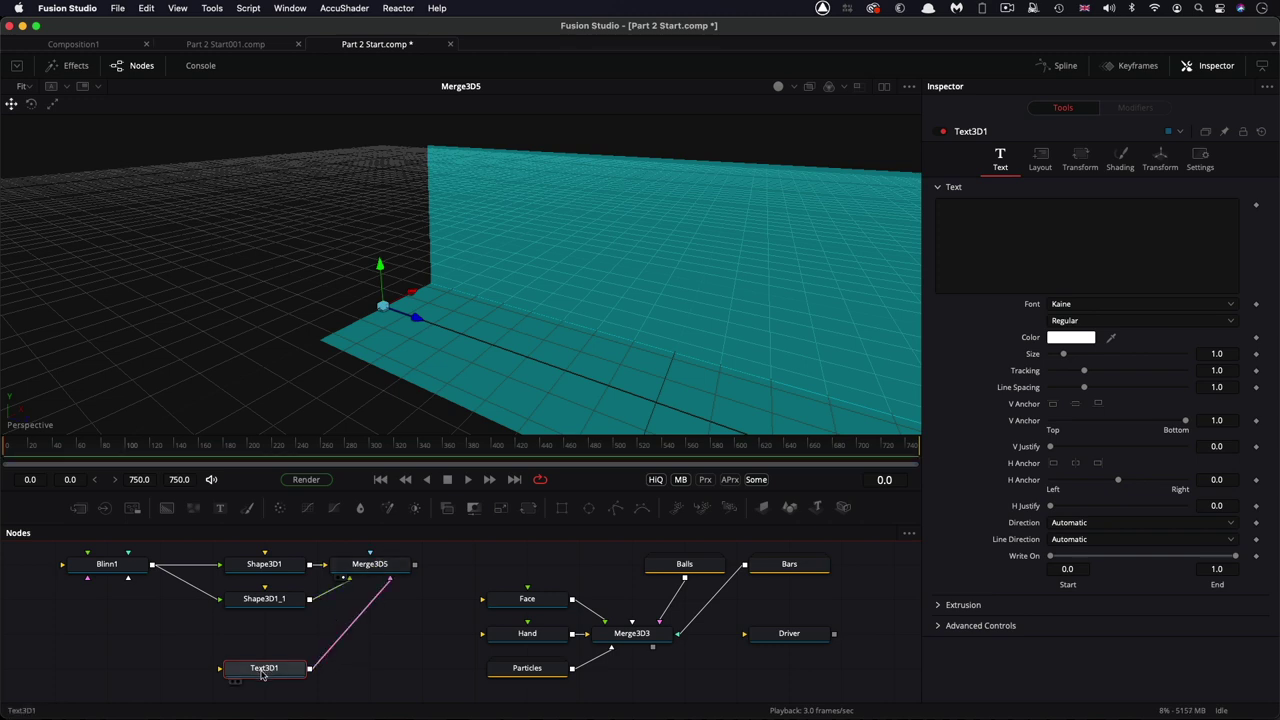
left_click(995, 207)
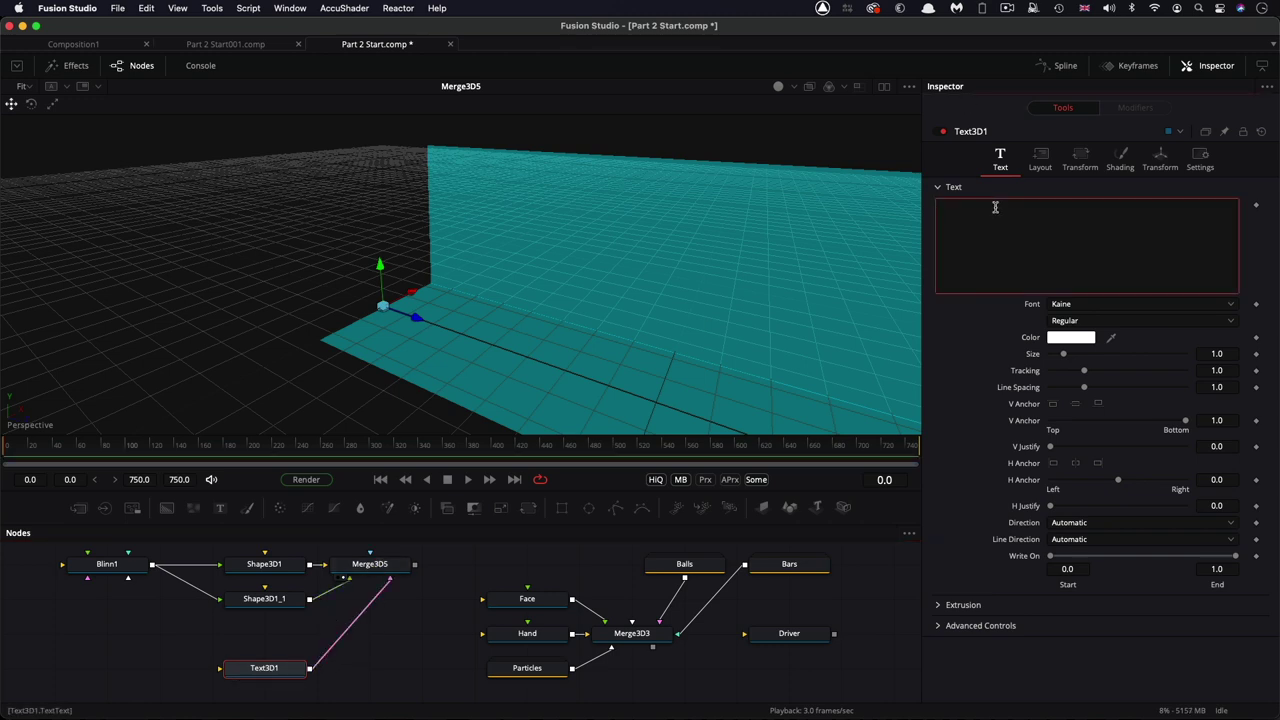
type("SINE")
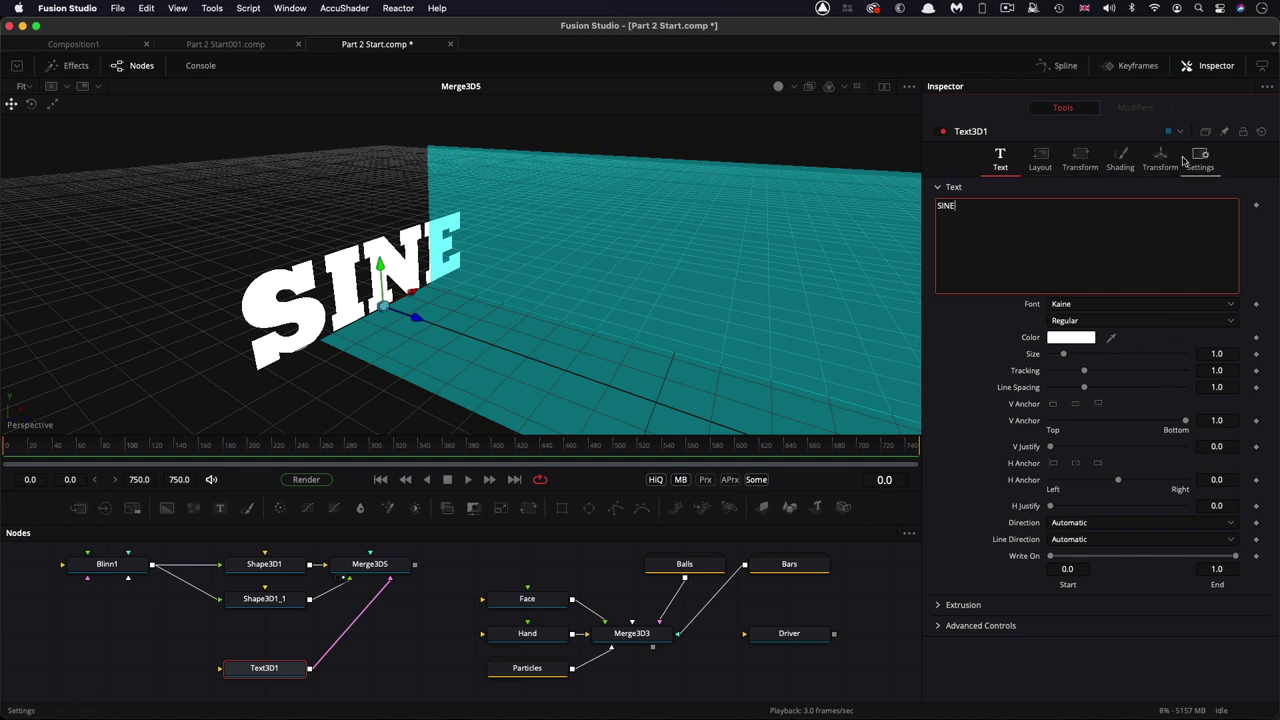
Set the SINE text's translation to X 1 and Z -1, and its Y rotation to -90.
left_click(1040, 158)
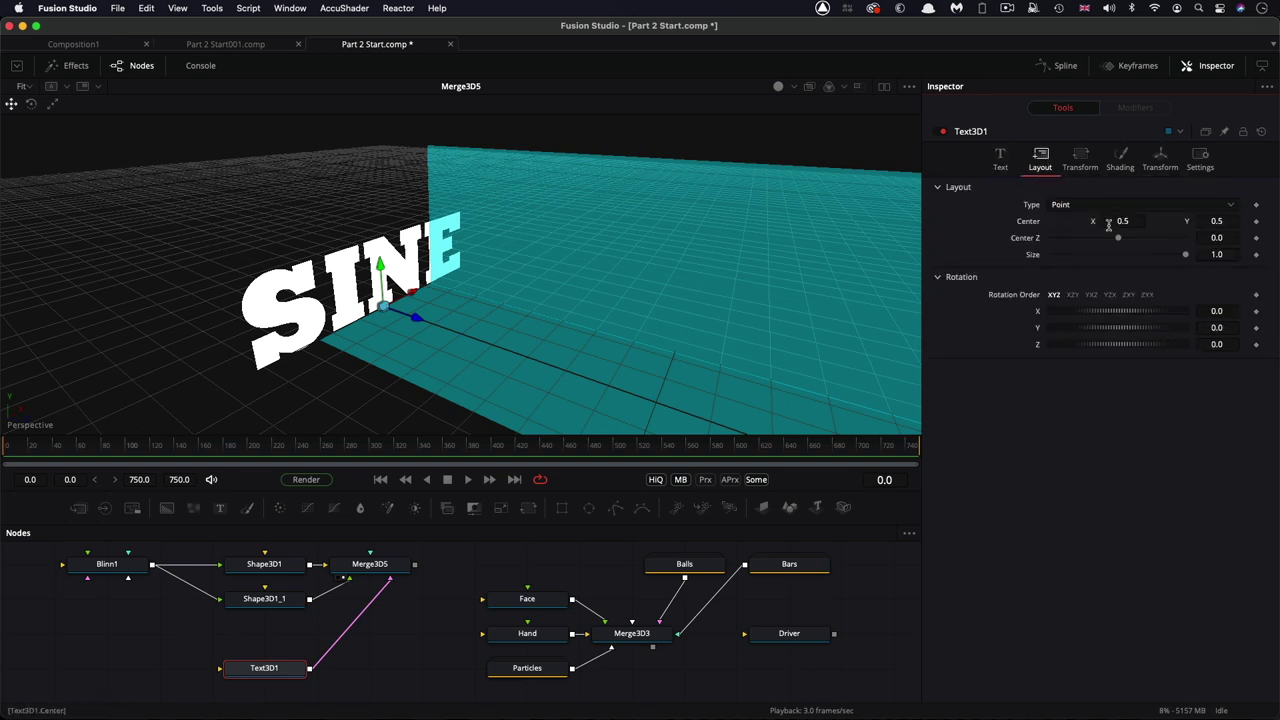
left_click(1082, 156)
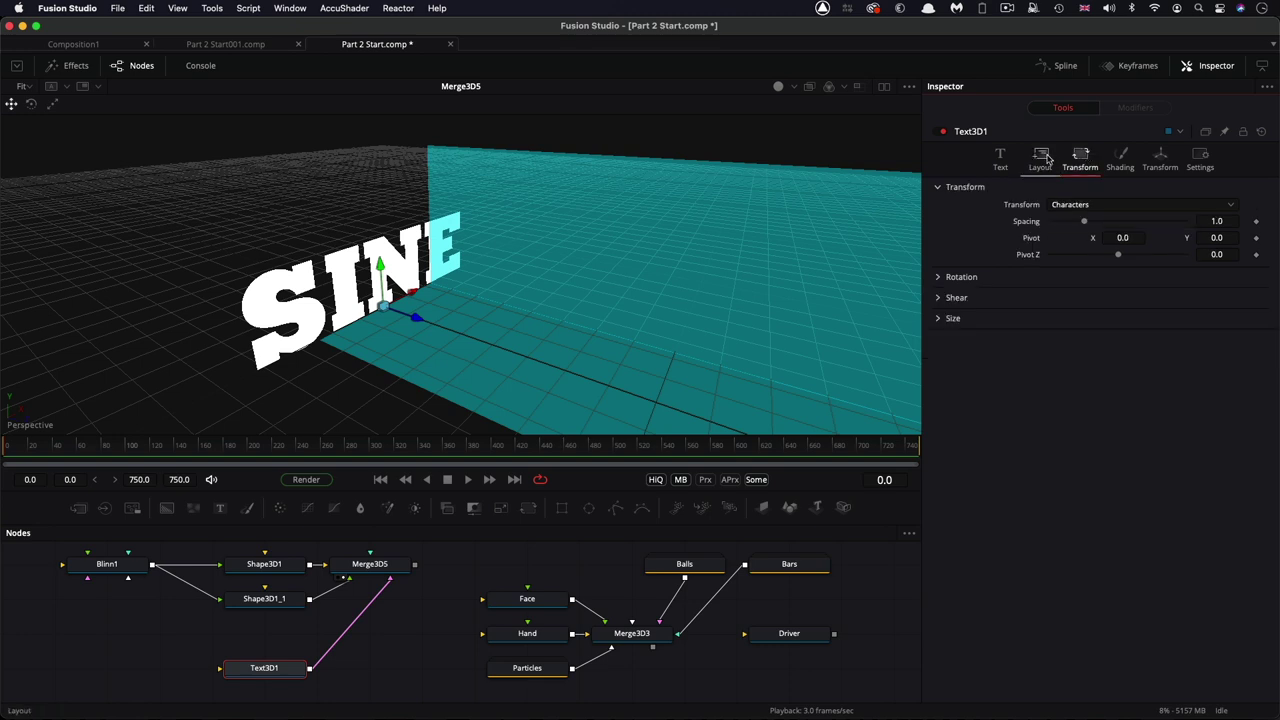
left_click(1046, 158)
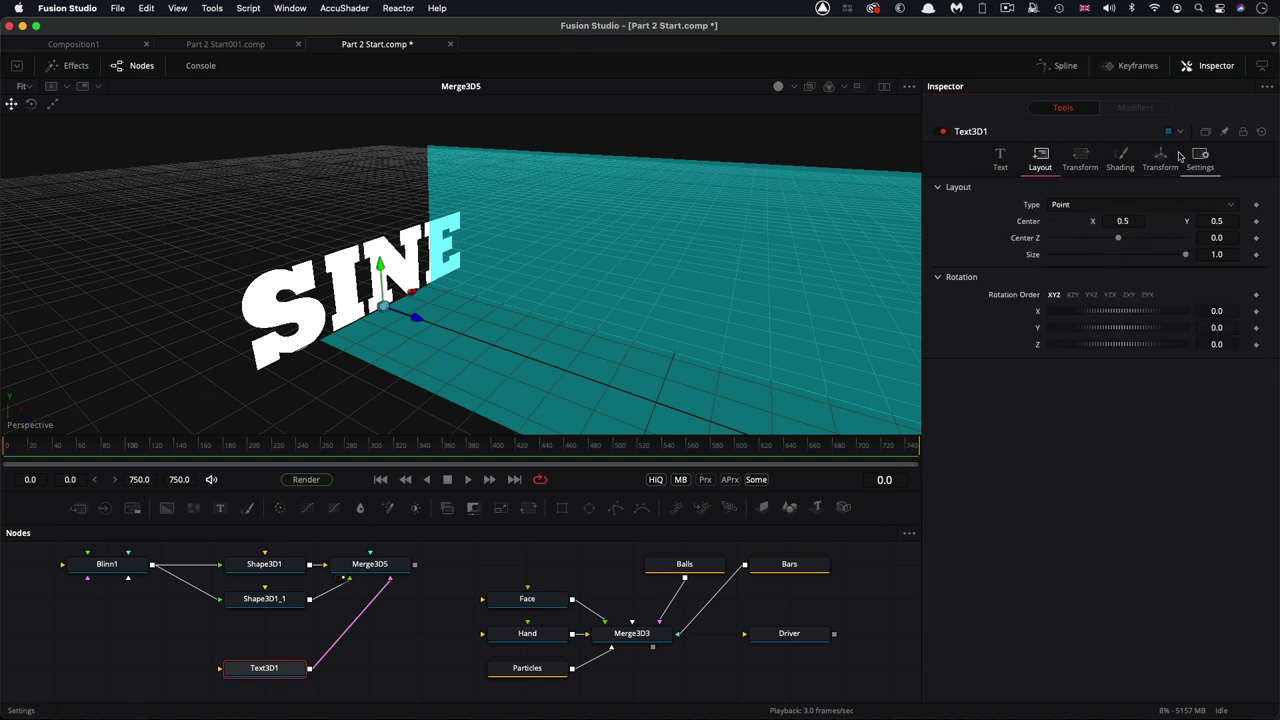
left_click(1080, 156)
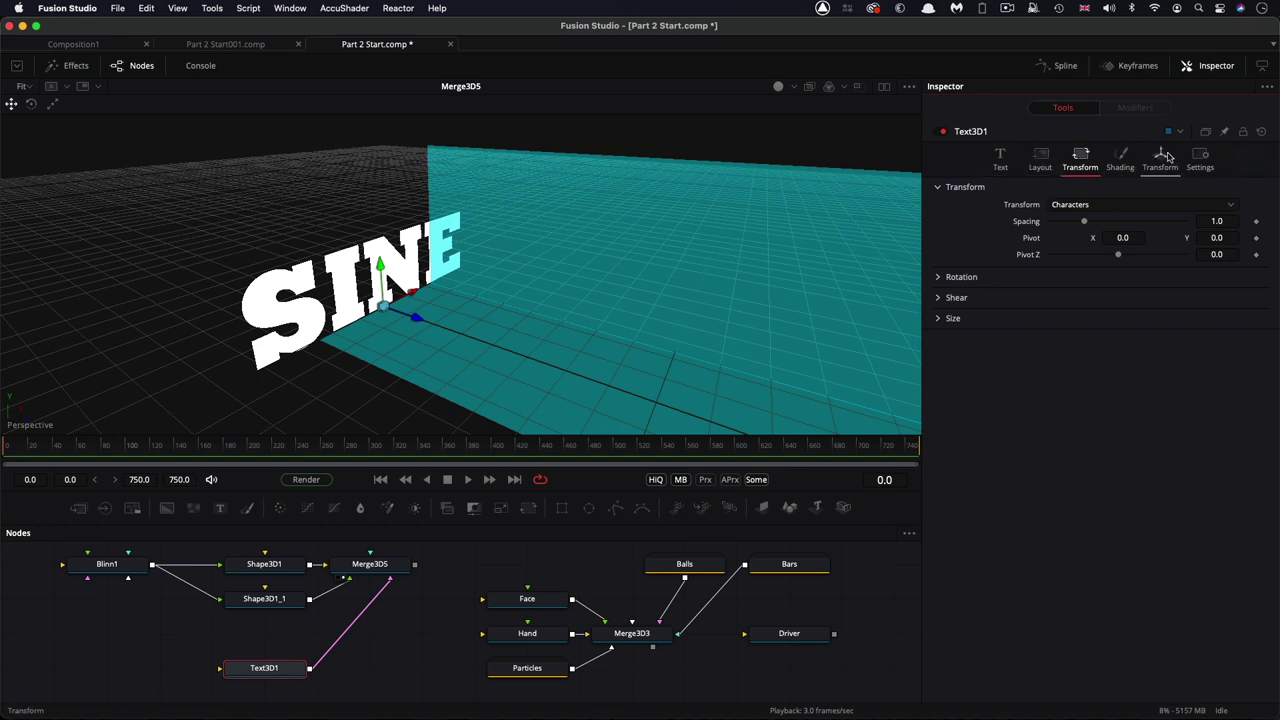
left_click(1163, 157)
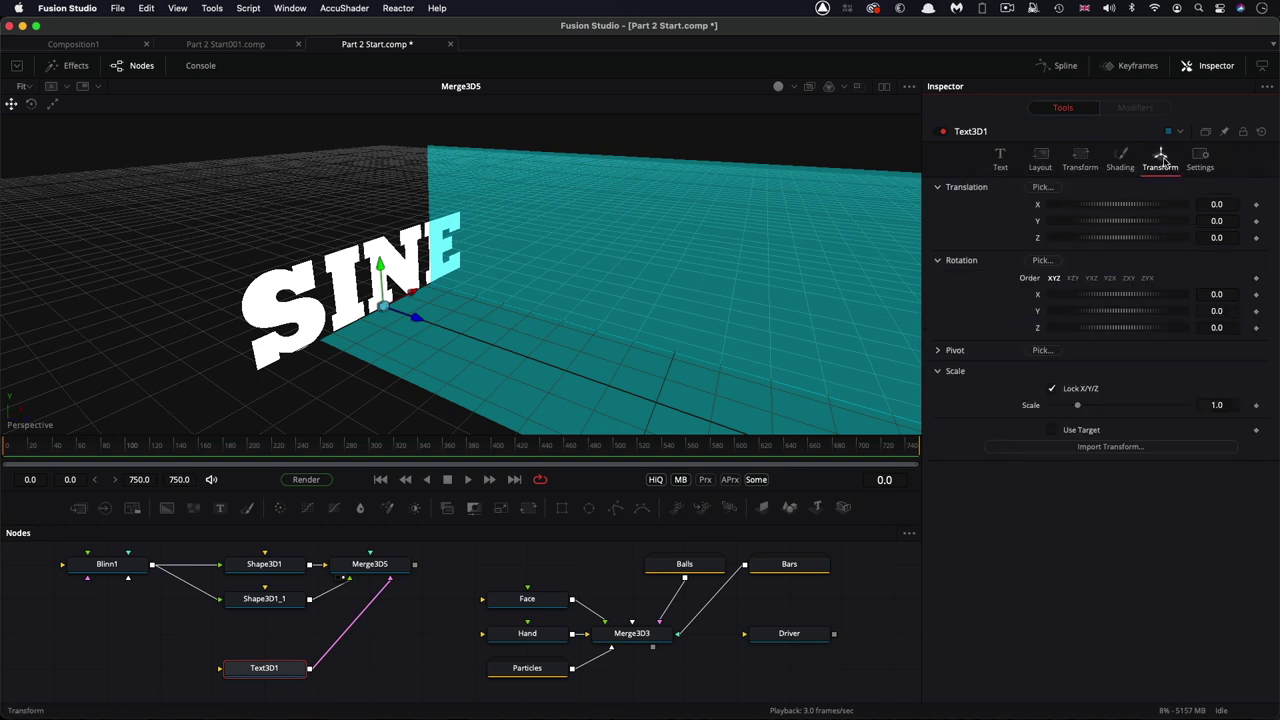
left_click(1231, 203)
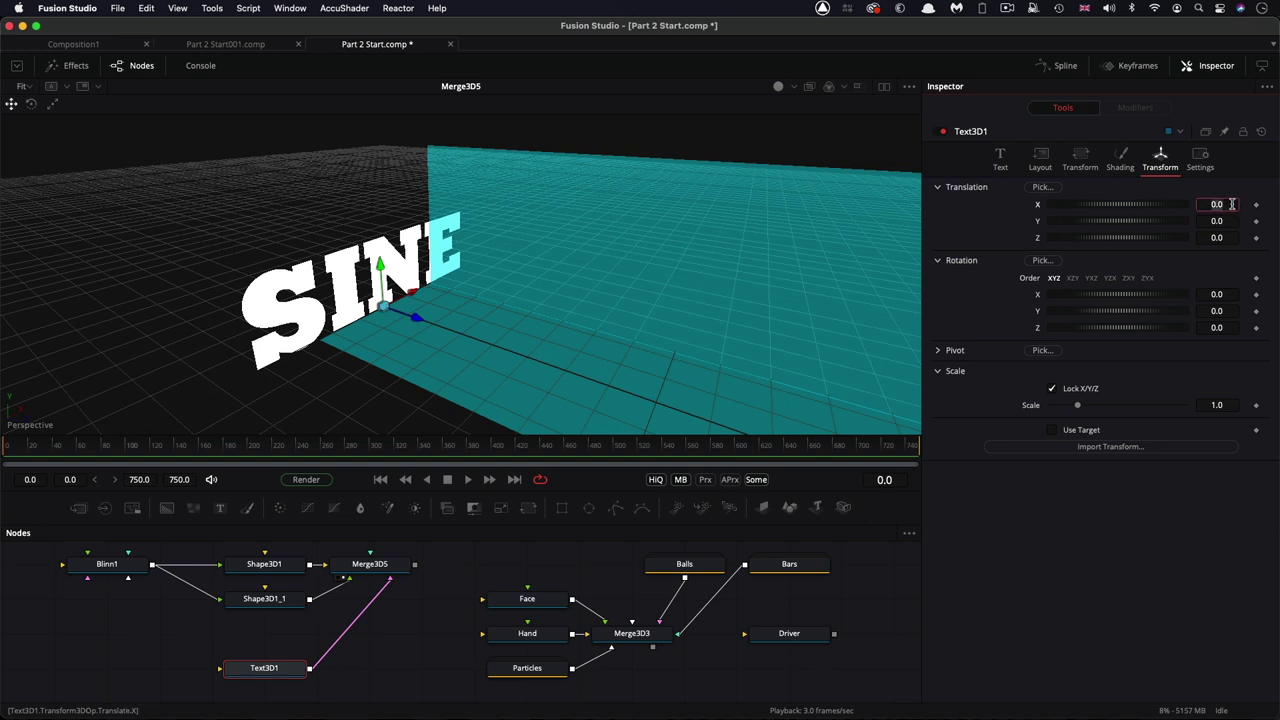
type("1")
key("Tab")
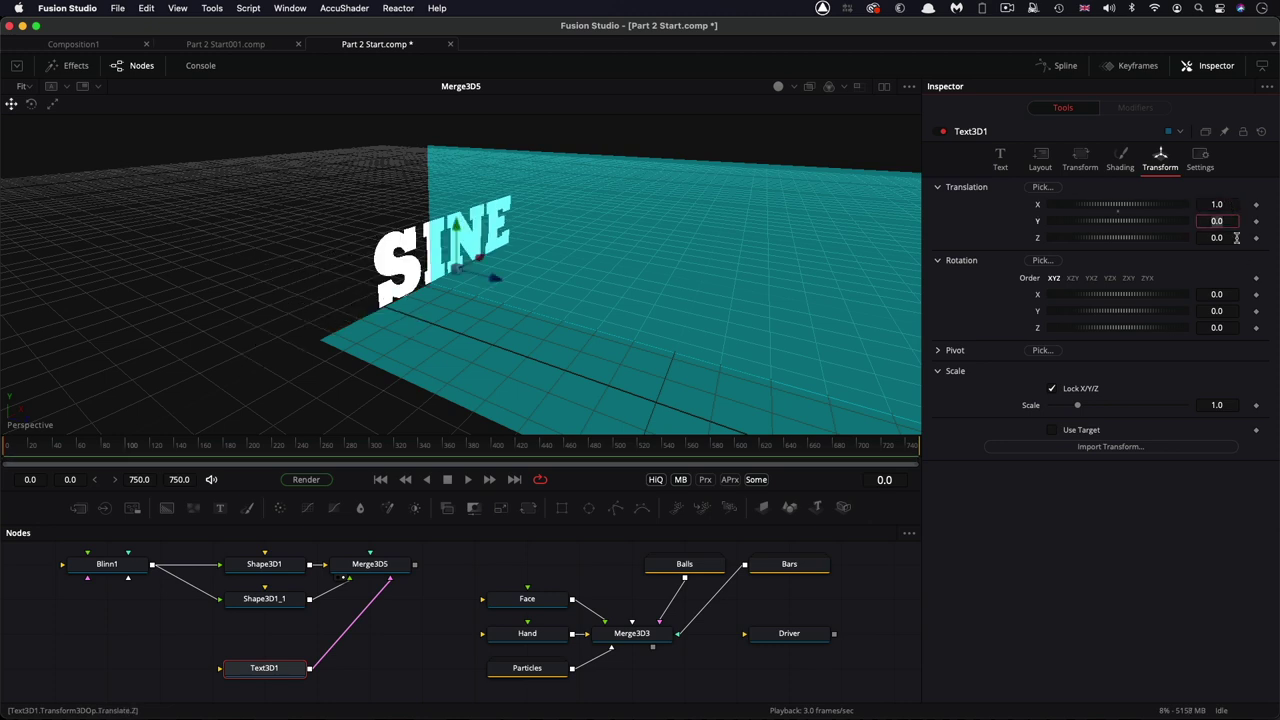
key("Tab")
type("-1")
key("Tab")
left_click(1228, 311)
type("-90")
key("Tab")
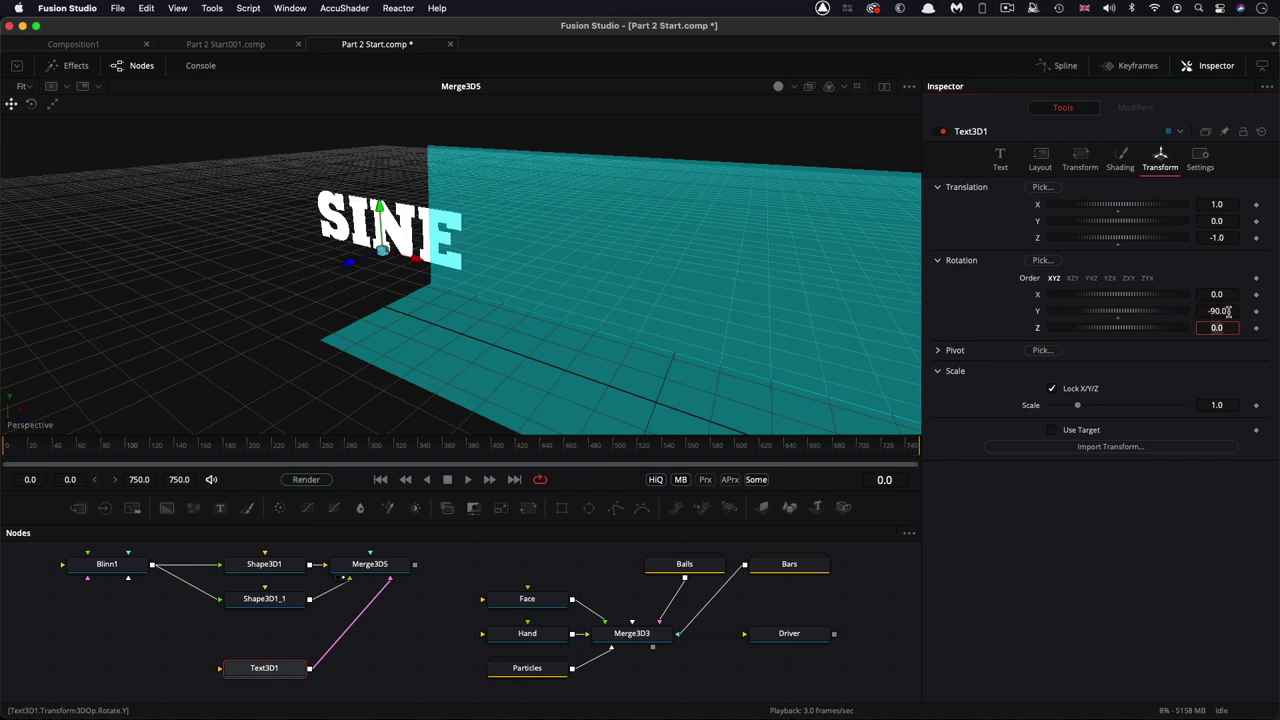
Anchor the SINE text horizontally to the left and set its size to 1.9.
left_click(1000, 158)
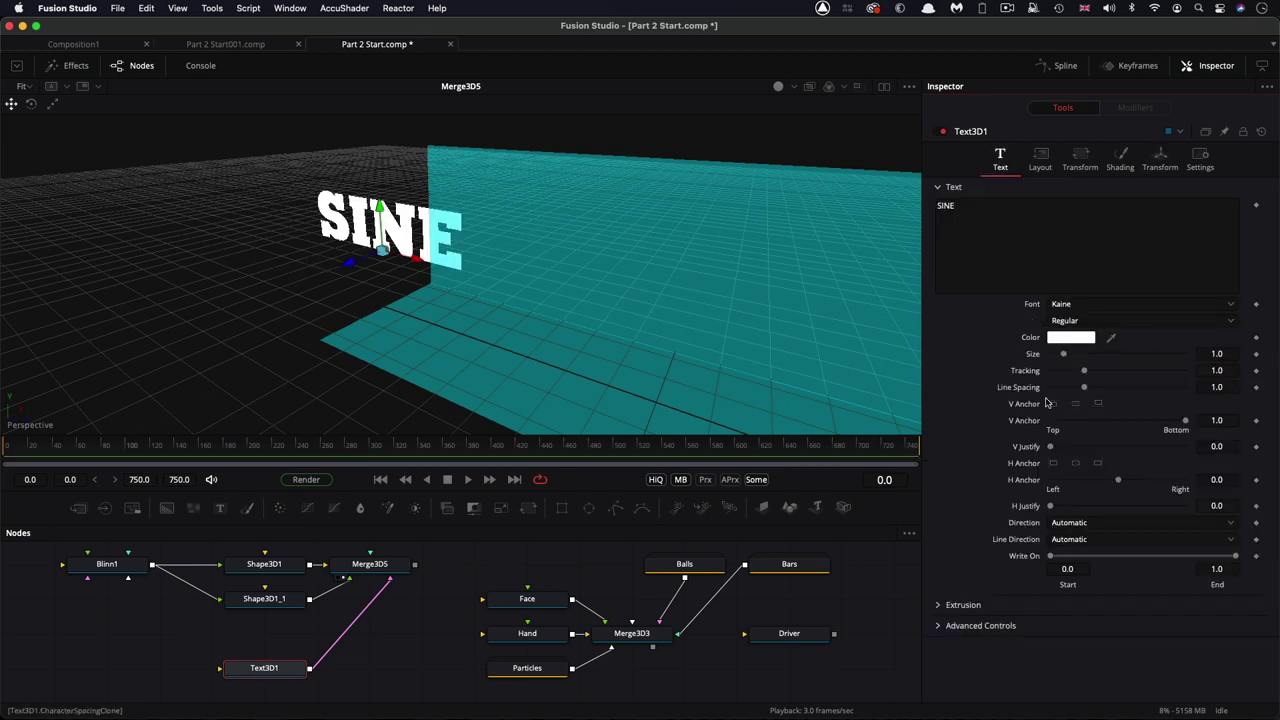
left_click(1051, 463)
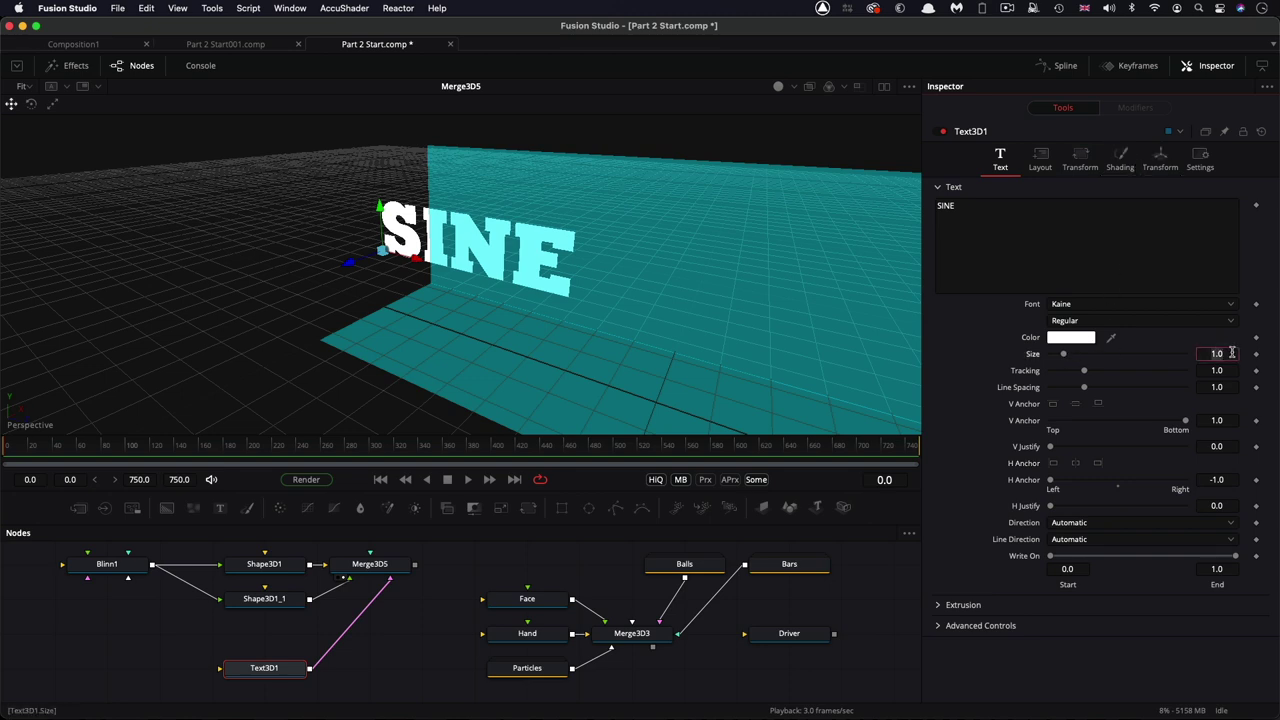
type("1.9")
key("Return")
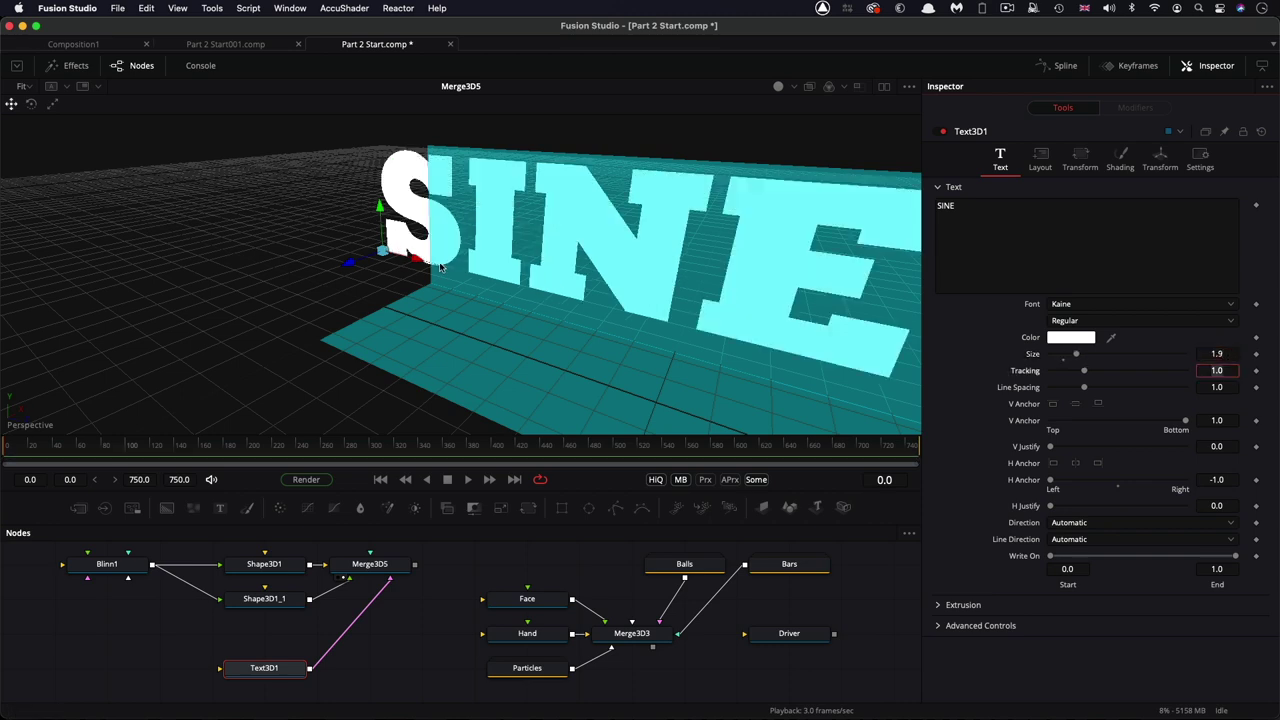
Shift the SINE text onto the wall plane, to about Y -0.15 and Z -0.25.
left_click_drag(416, 262, 435, 234)
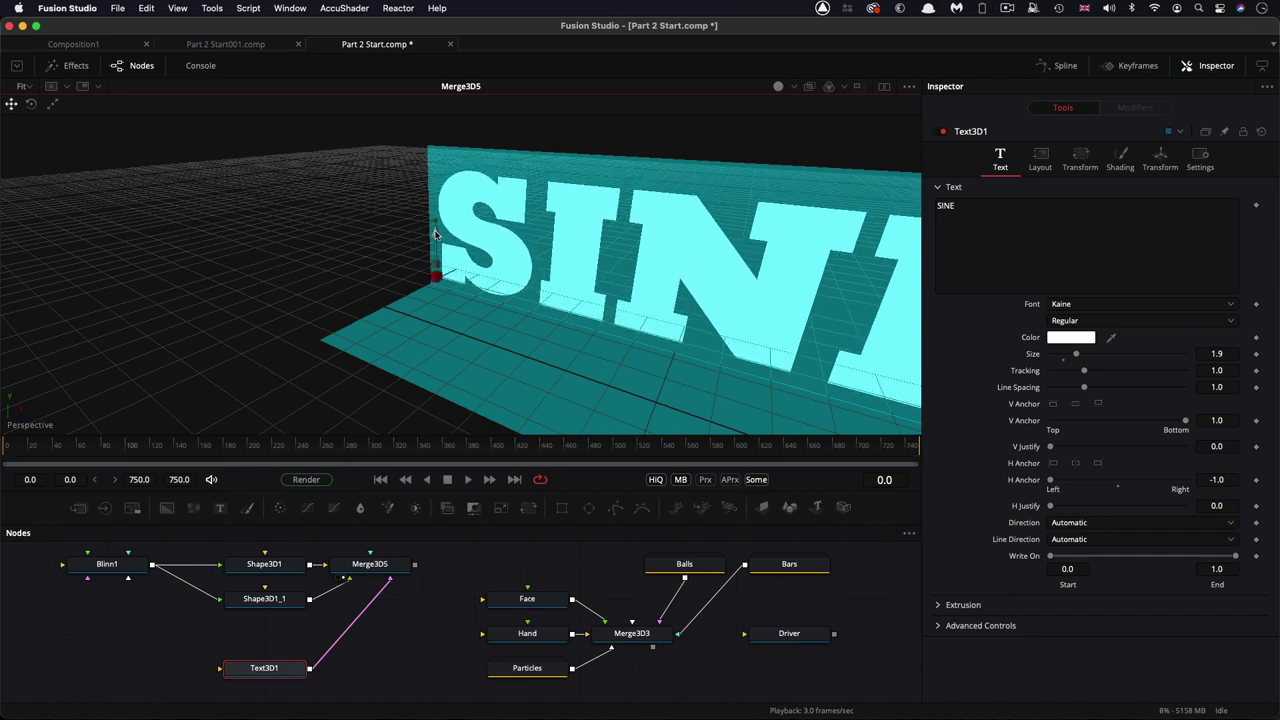
left_click(1160, 158)
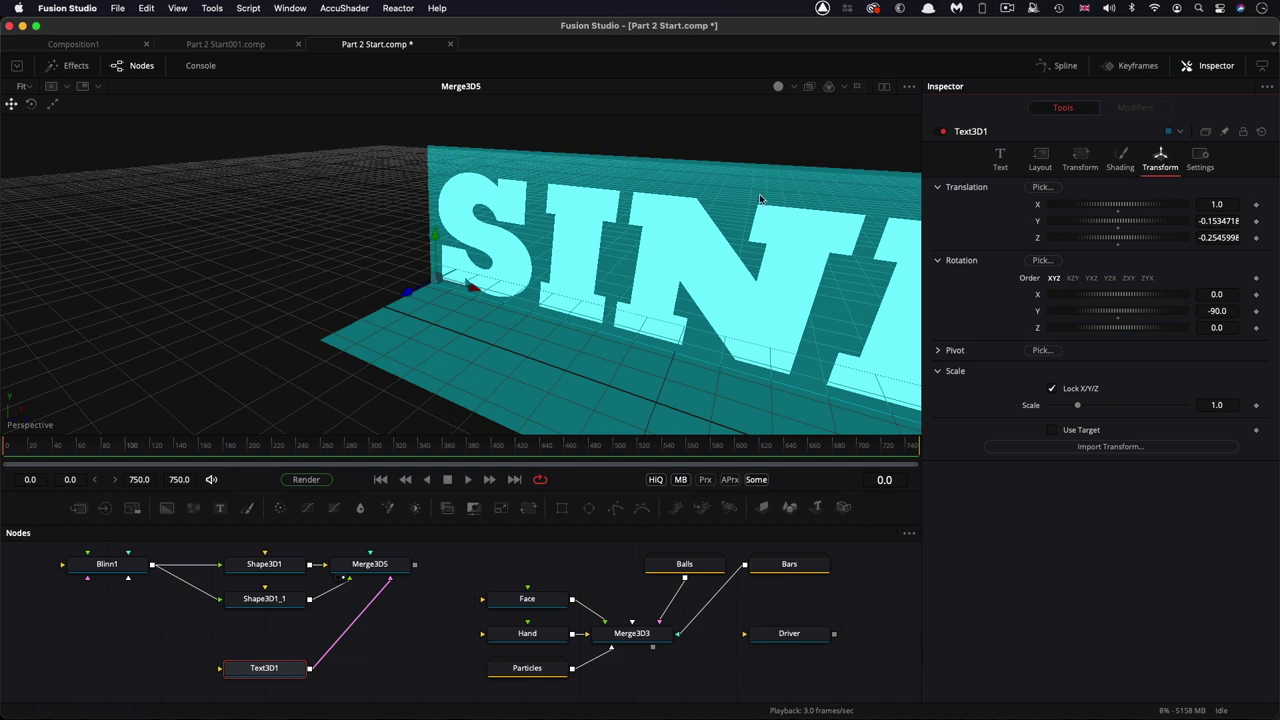
Duplicate the SINE text node, connect the copy to Merge3D5 and change its text to "COSINE".
left_click(262, 674)
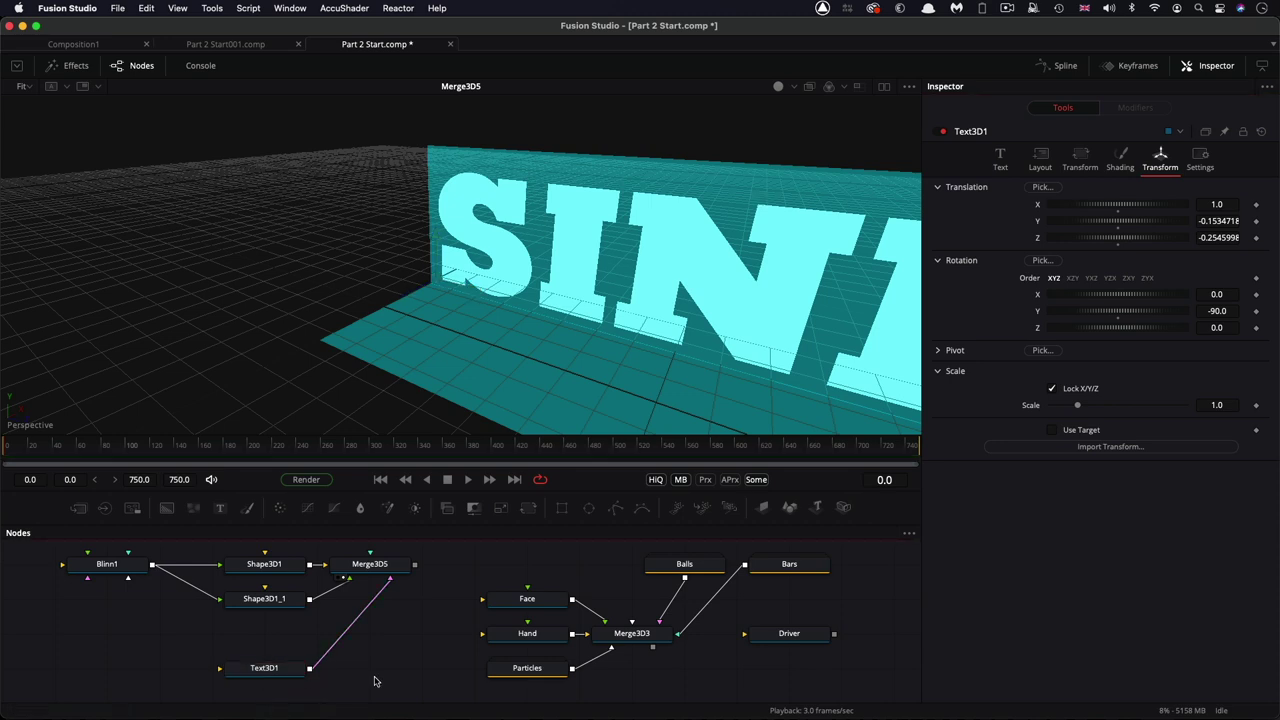
key("ctrl+v")
left_click_drag(415, 668, 370, 566)
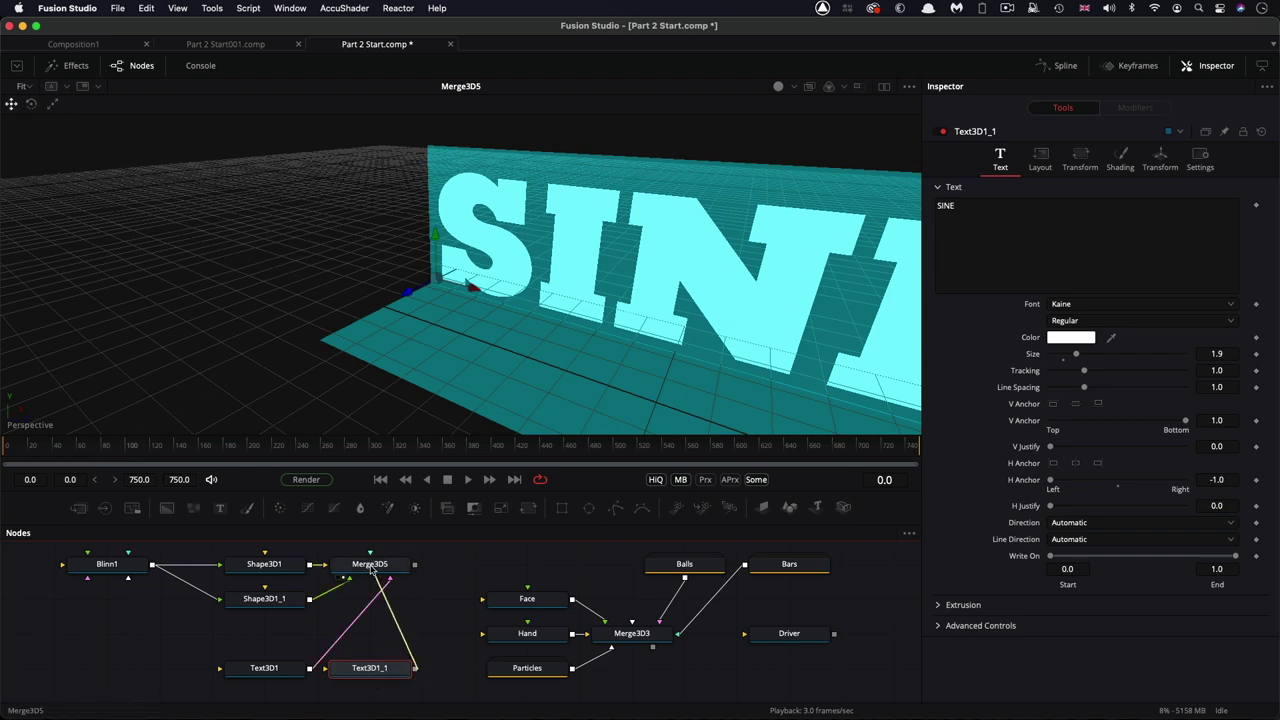
left_click(936, 206)
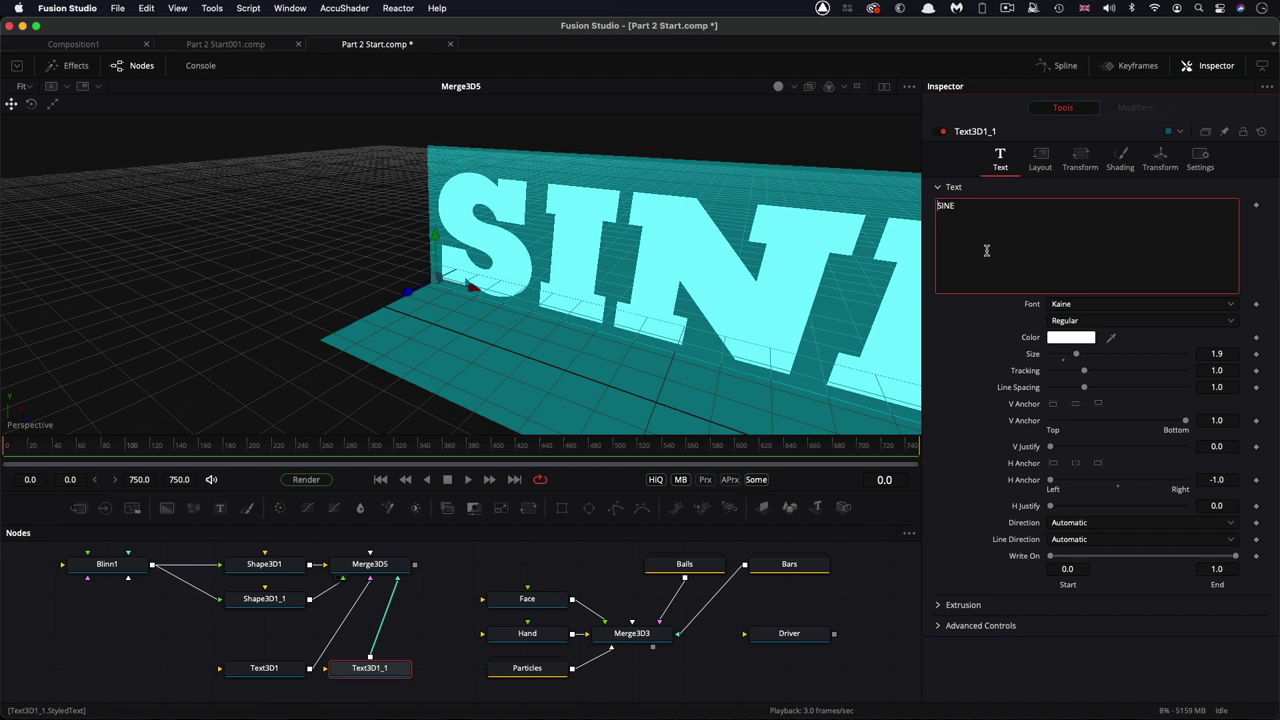
Lay the COSINE text flat over the floor with translation X -0.55, Y 0, Z 0.5 and X rotation -90.
left_click(1160, 158)
left_click(1229, 205)
type("-0")
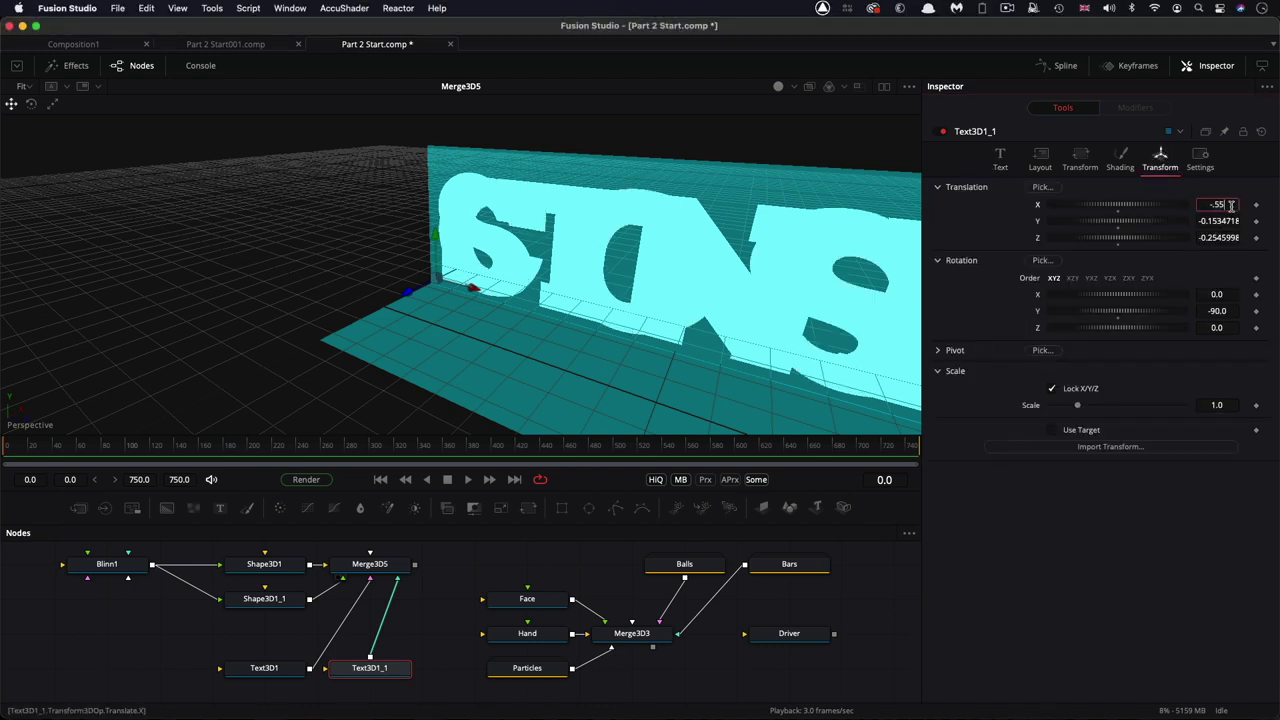
type(".55")
key("Tab")
type("0")
key("Tab")
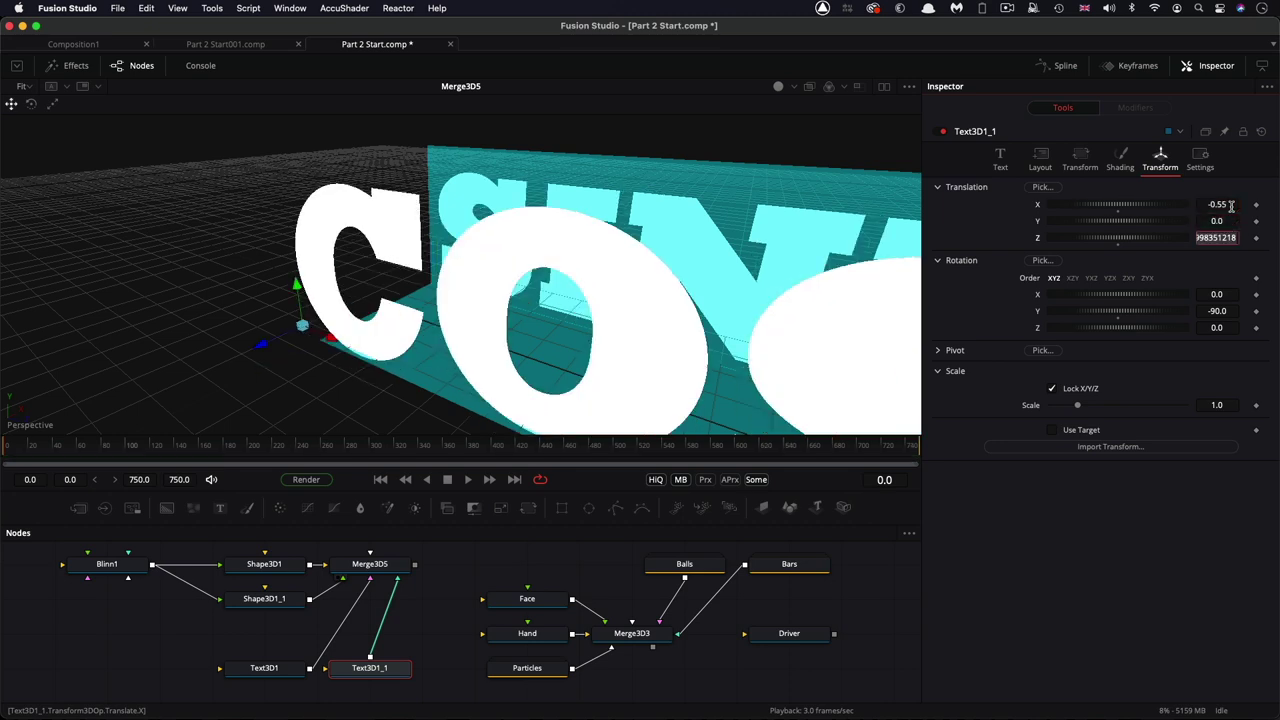
type("0")
type(".5")
key("Tab")
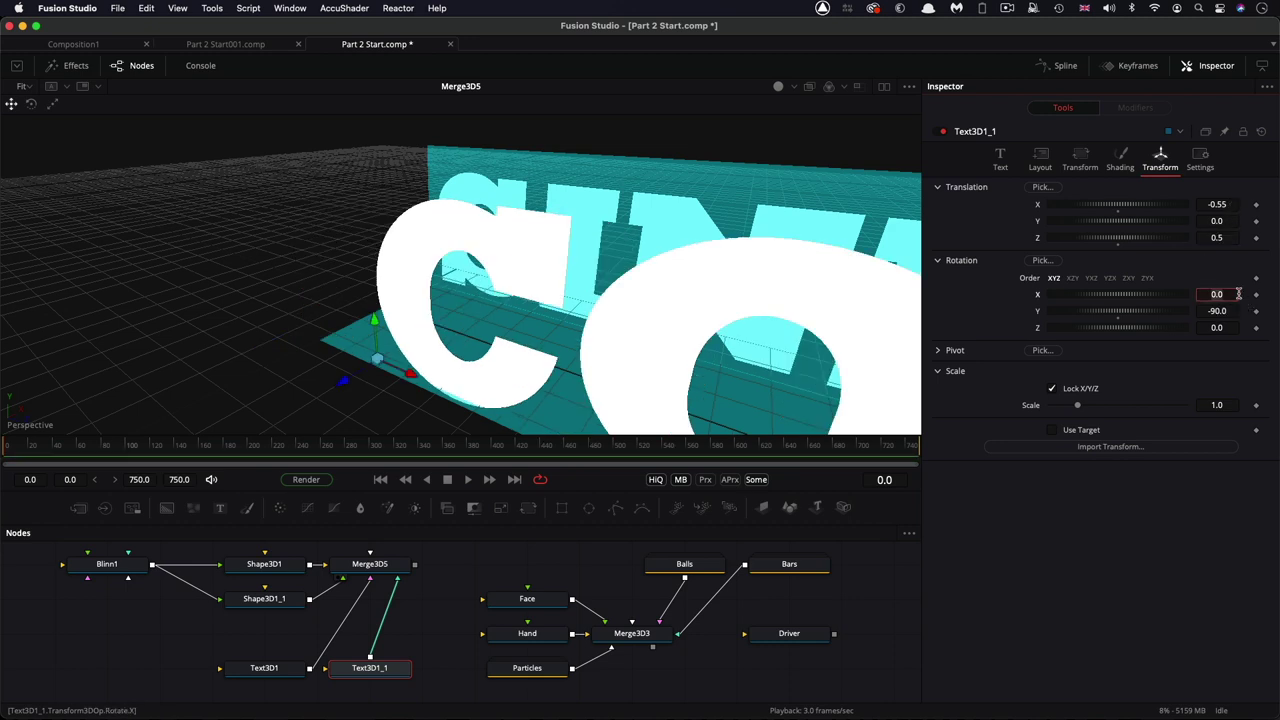
type("-90")
key("Tab")
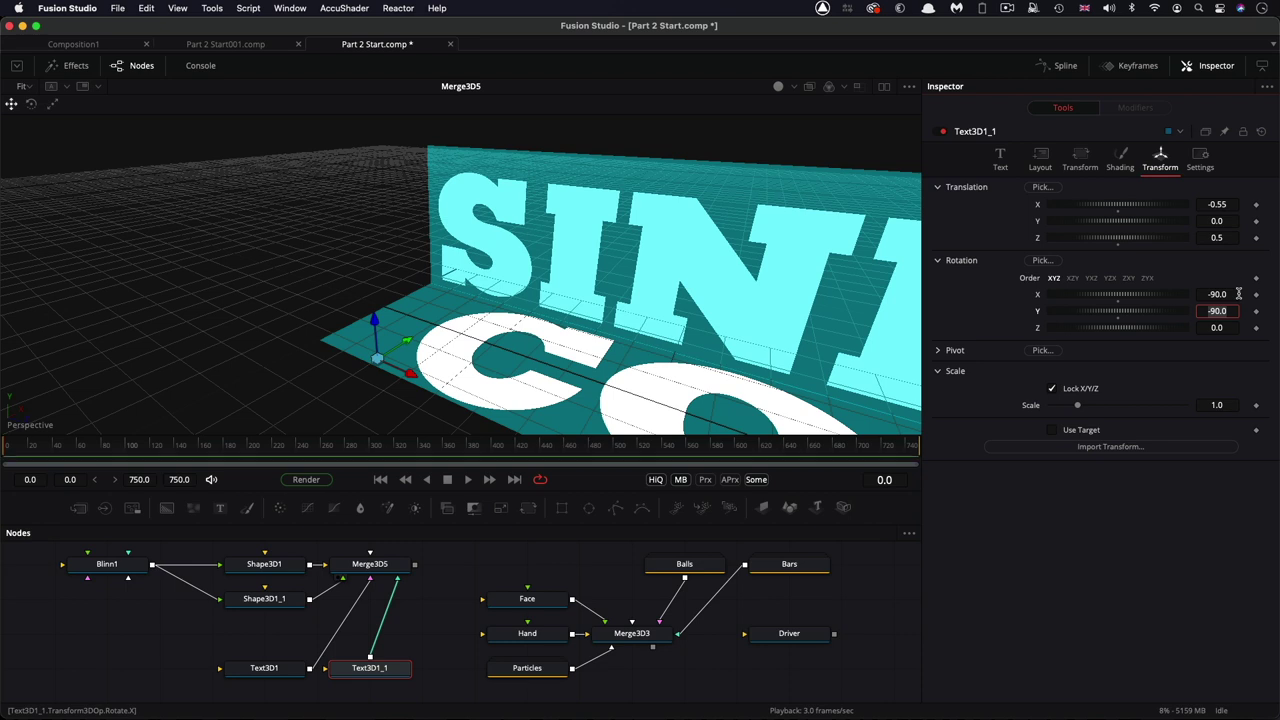
Shift the COSINE text to the floor plane's edge at about Z 0.11 and lower it slightly to about Y -0.015.
left_click_drag(408, 376, 369, 361)
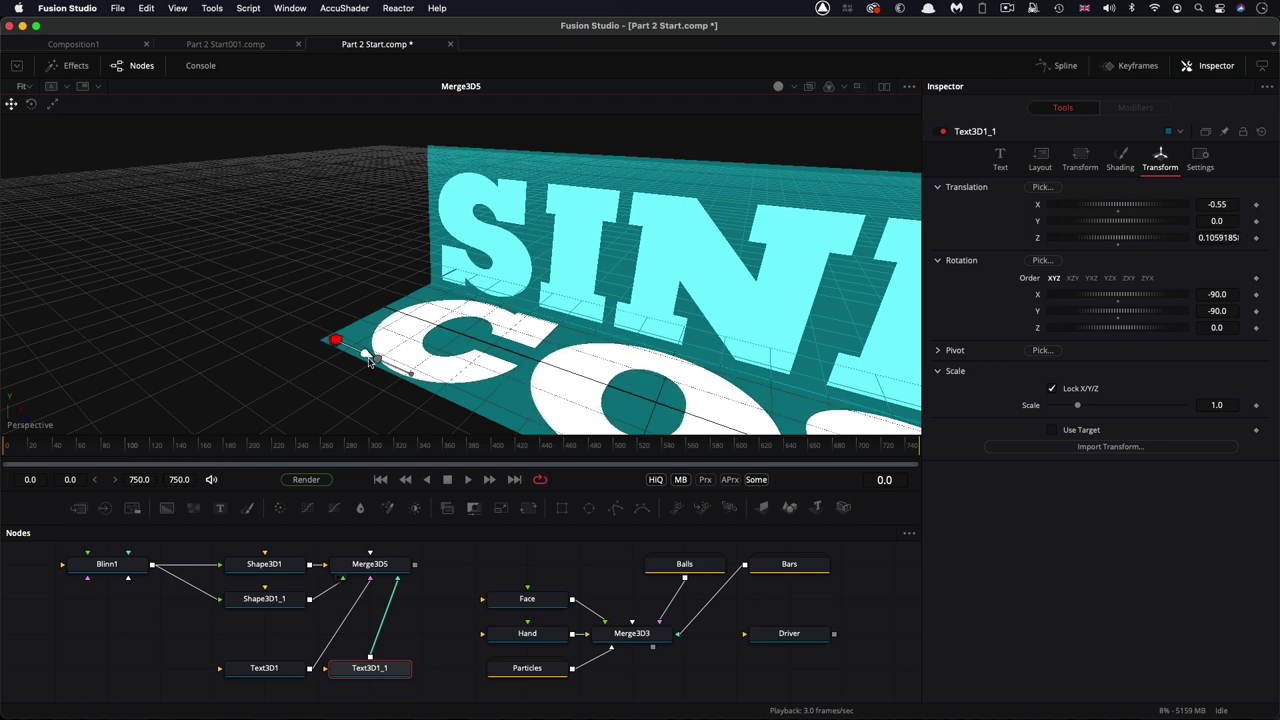
key("q")
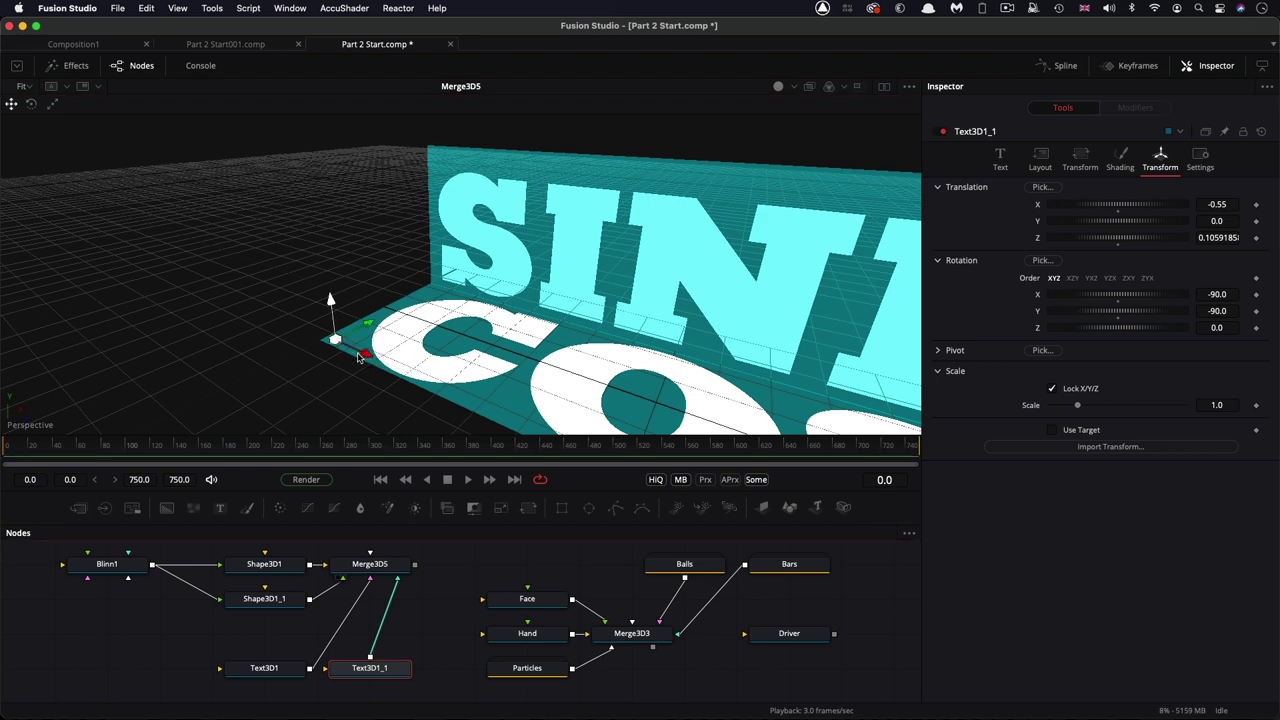
left_click_drag(331, 300, 331, 303)
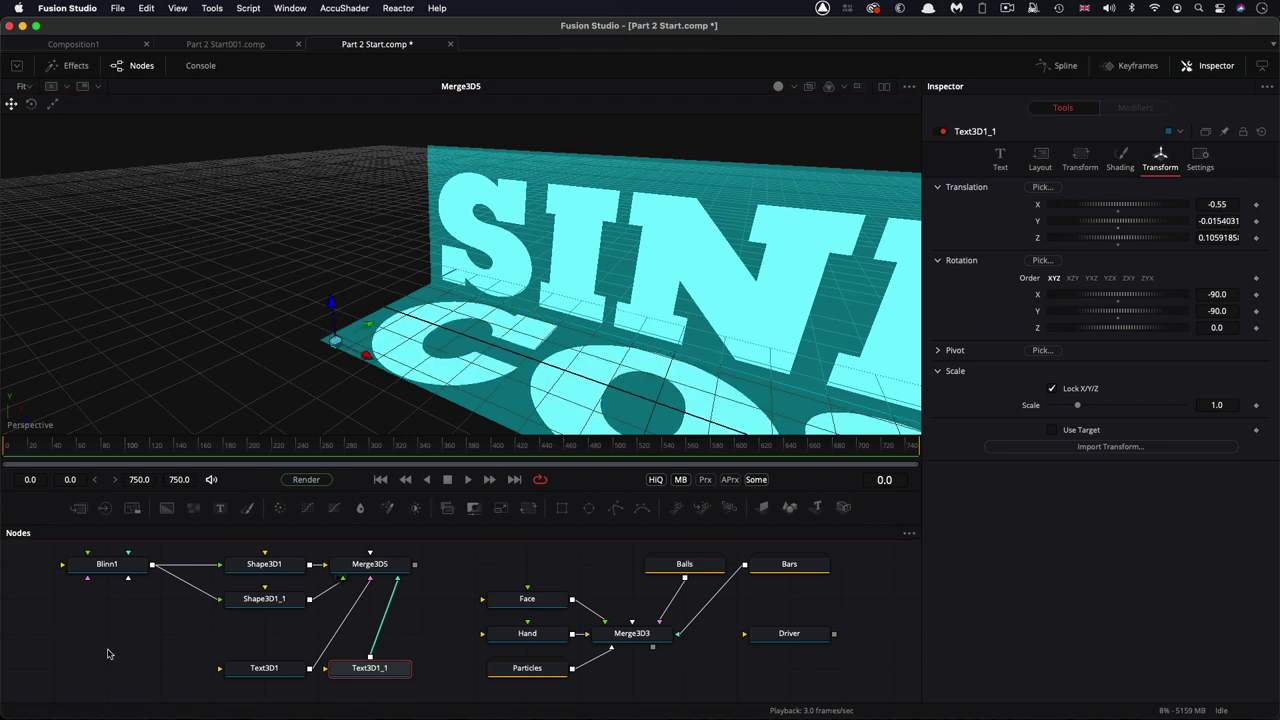
Add a Shape 3D node connected to Merge3D5 and rename it Backdrop.
left_click(108, 654)
key("shift+space")
type("3sh")
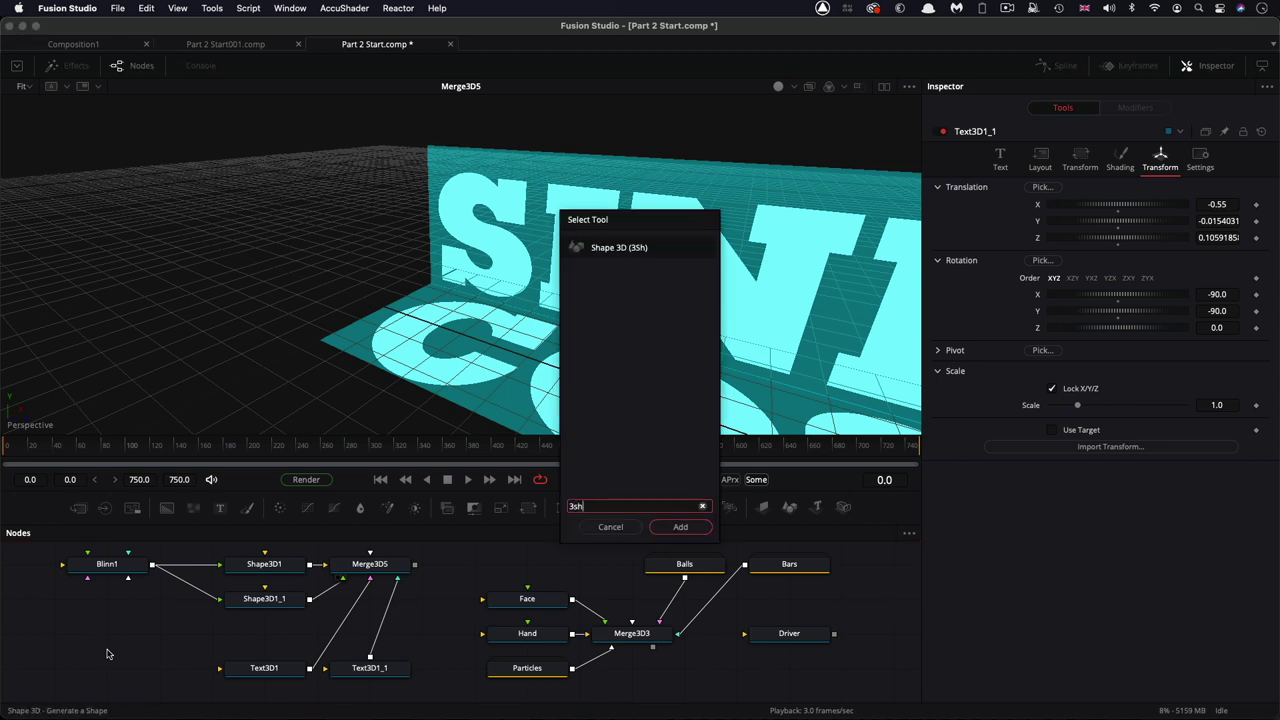
key("Return")
left_click_drag(152, 633, 338, 570)
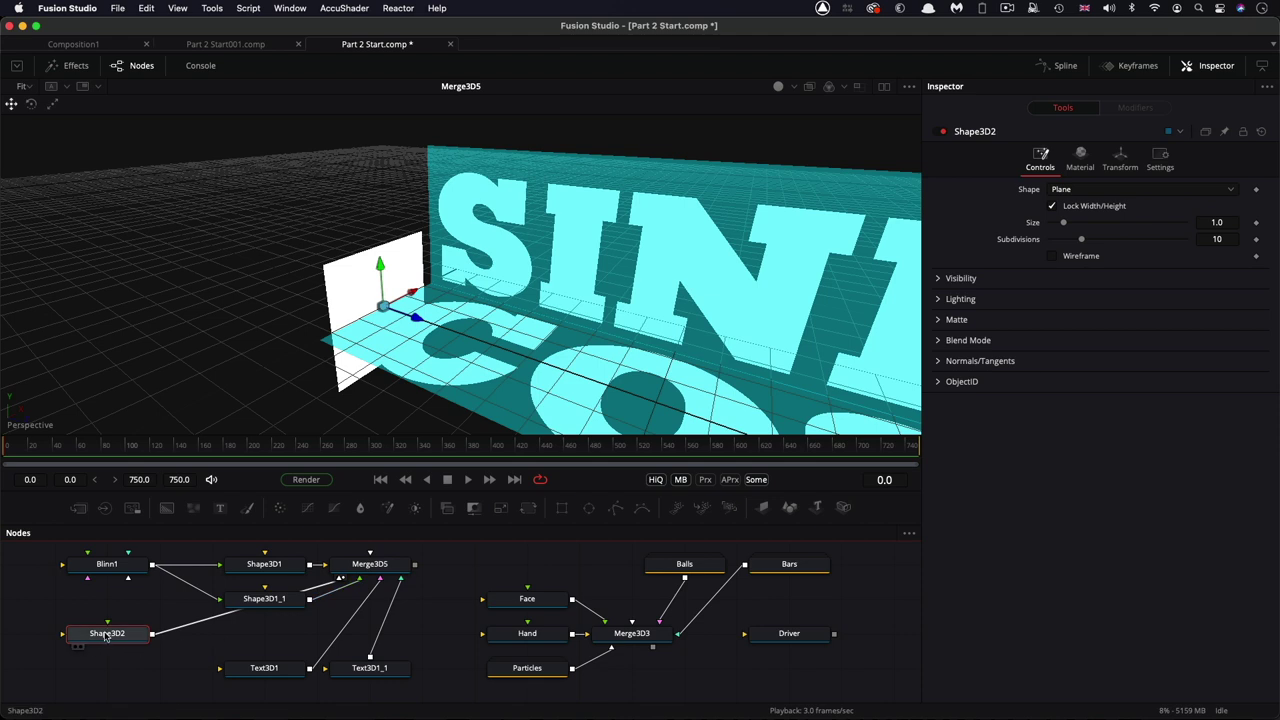
key("F2")
type("Backdrop")
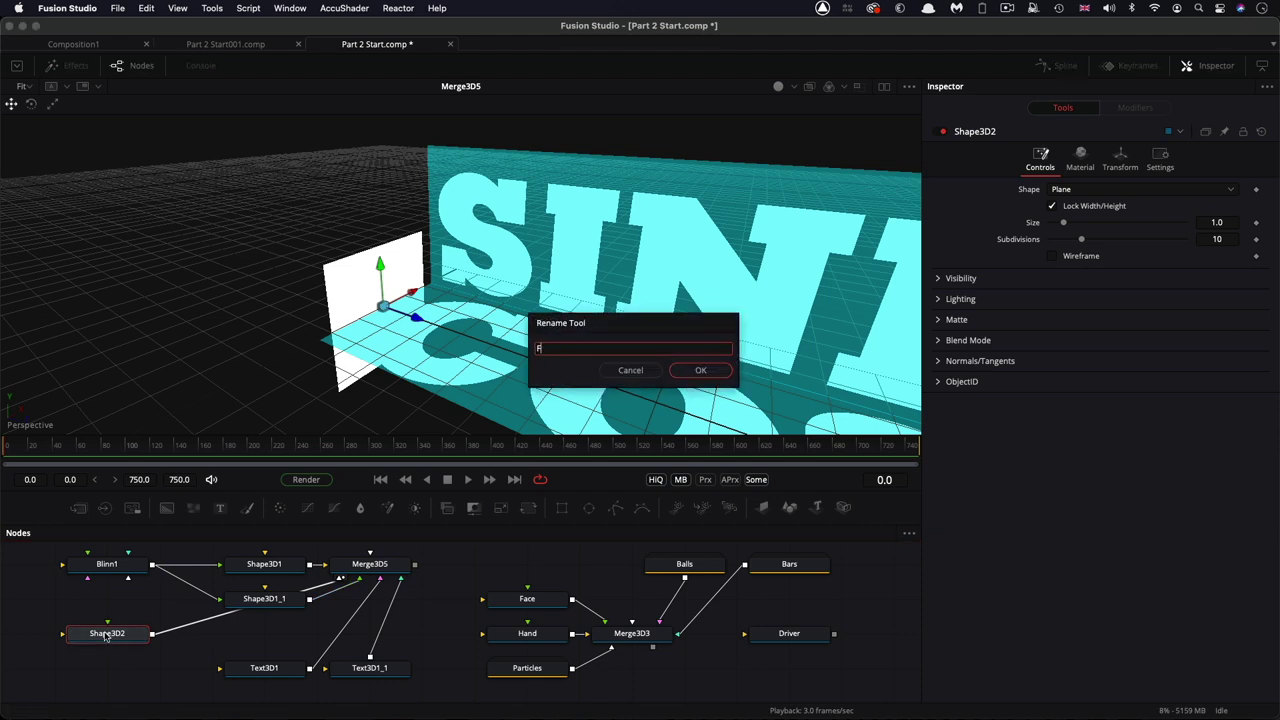
key("Return")
Set the Backdrop plane's scale to 75 and its Z translation to -4.
left_click(1120, 157)
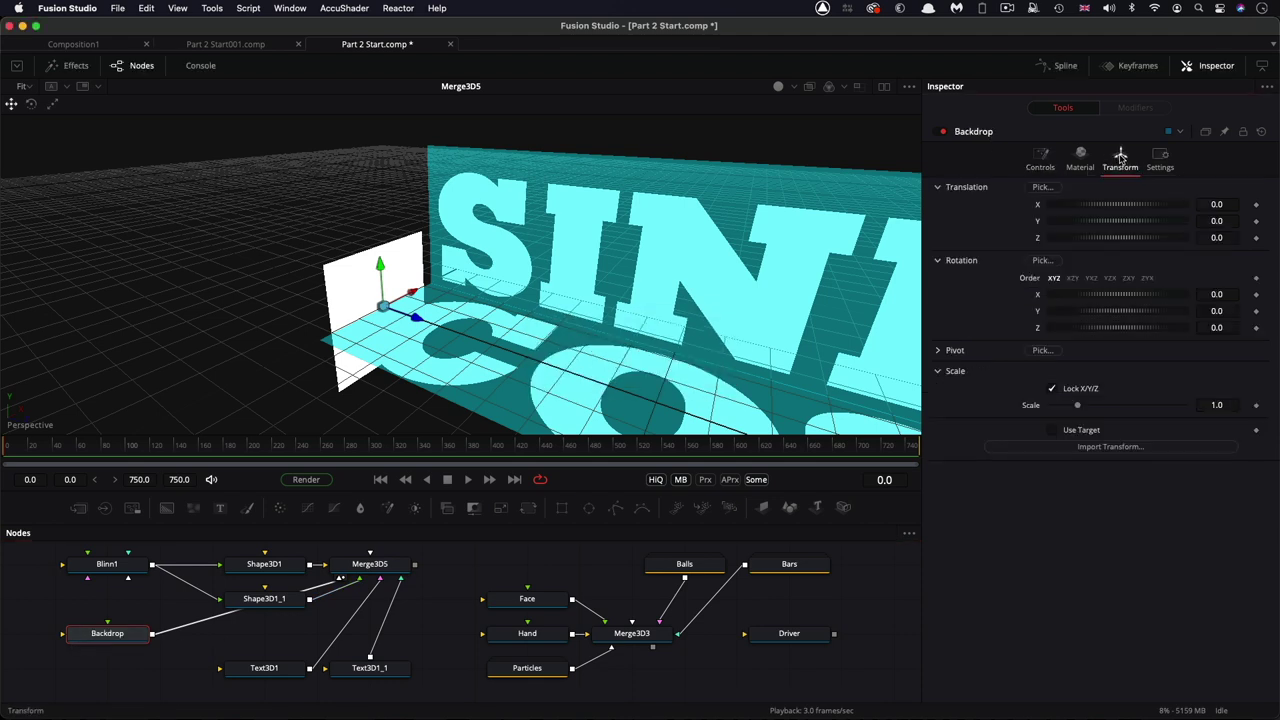
left_click(1228, 404)
type("75")
key("Return")
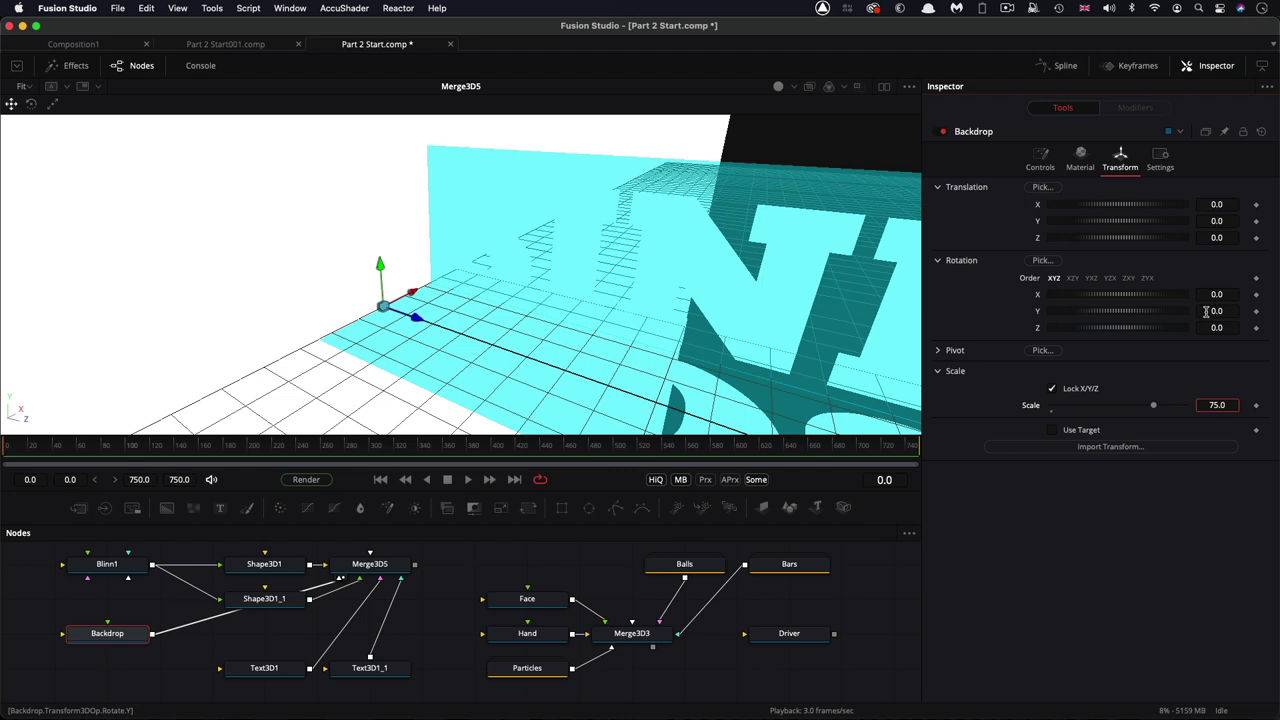
left_click(1230, 238)
type("-4")
key("Tab")
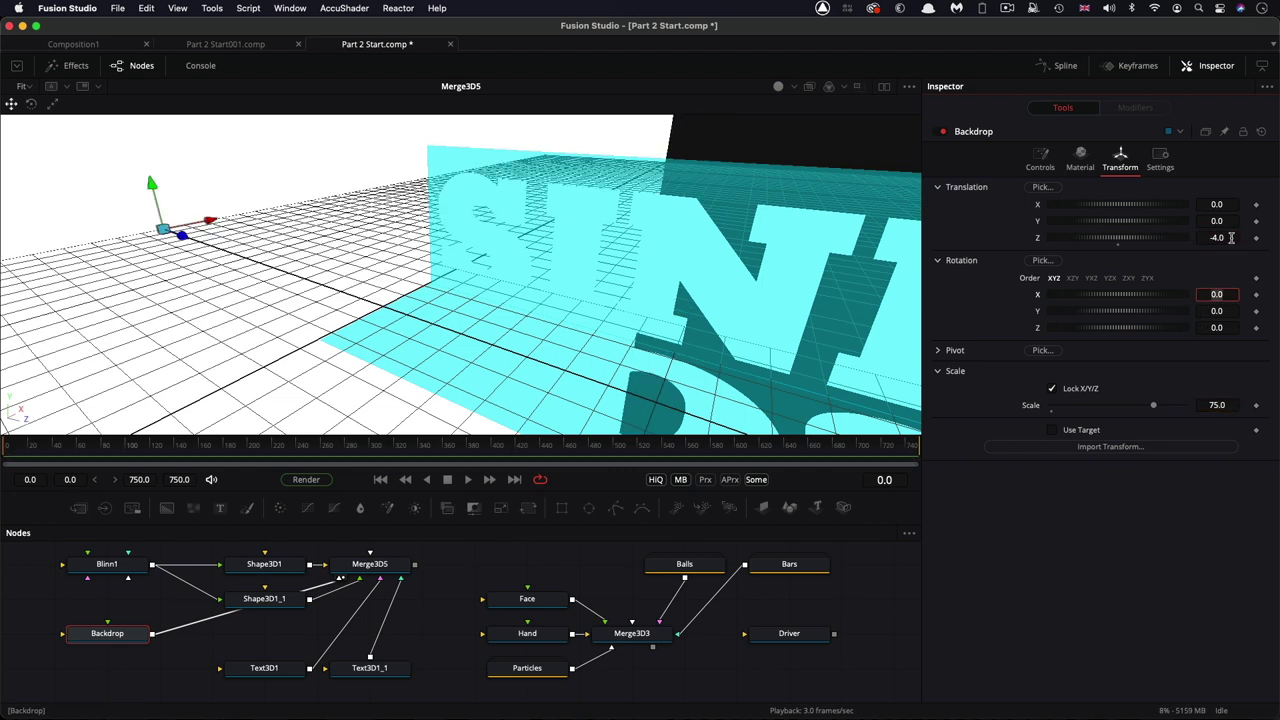
Set the Backdrop's diffuse colour to red 0.03, green 0.03 and blue 0.08.
left_click(1081, 160)
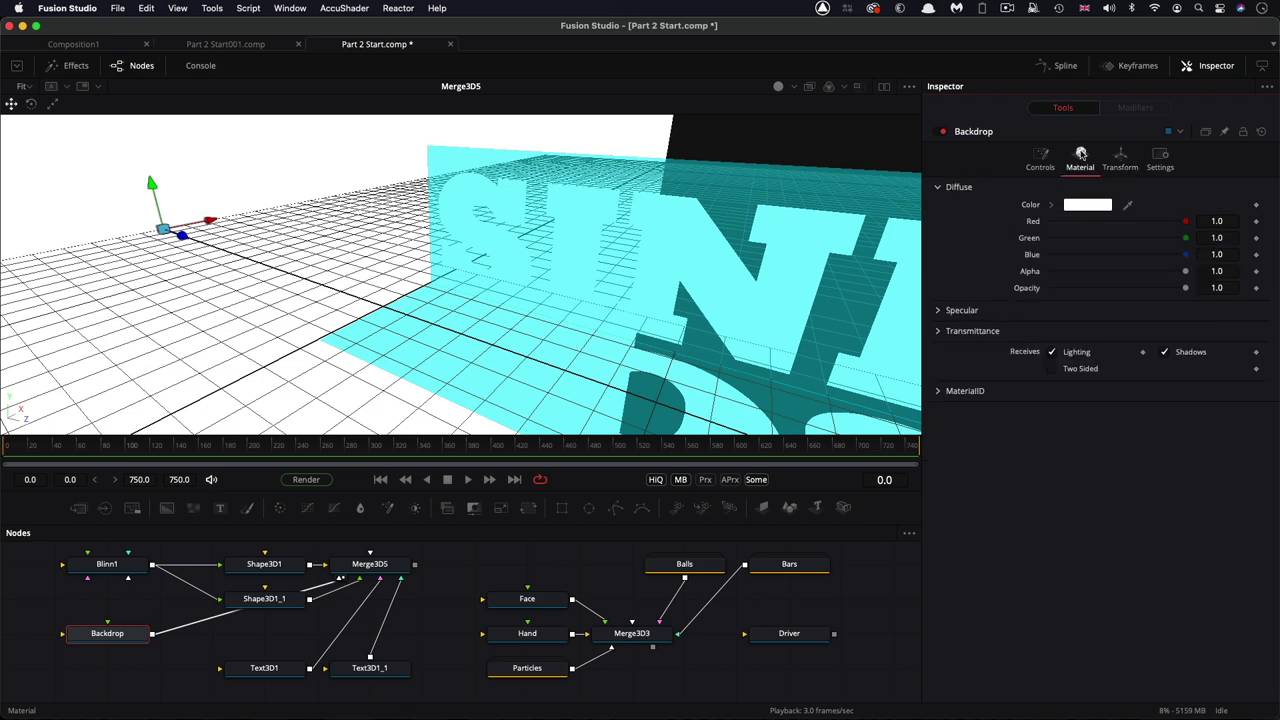
left_click(1227, 221)
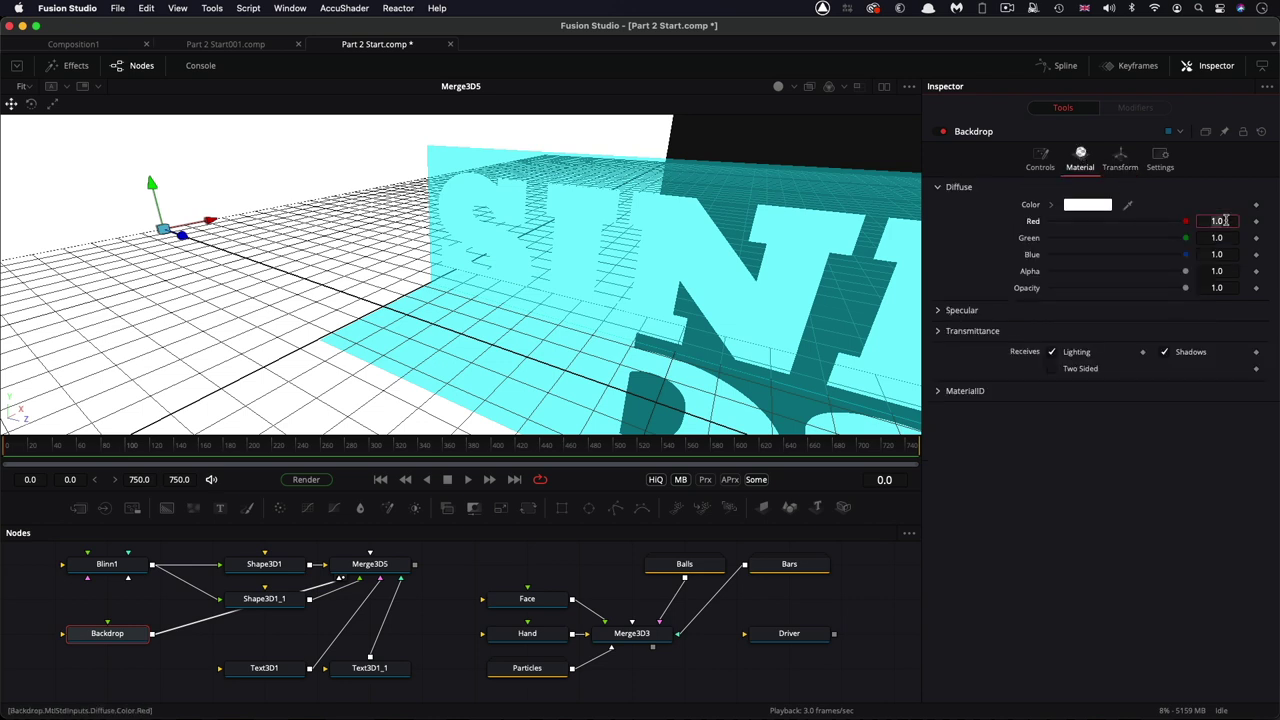
key("BackSpace")
type(".03")
key("Tab")
type(".0")
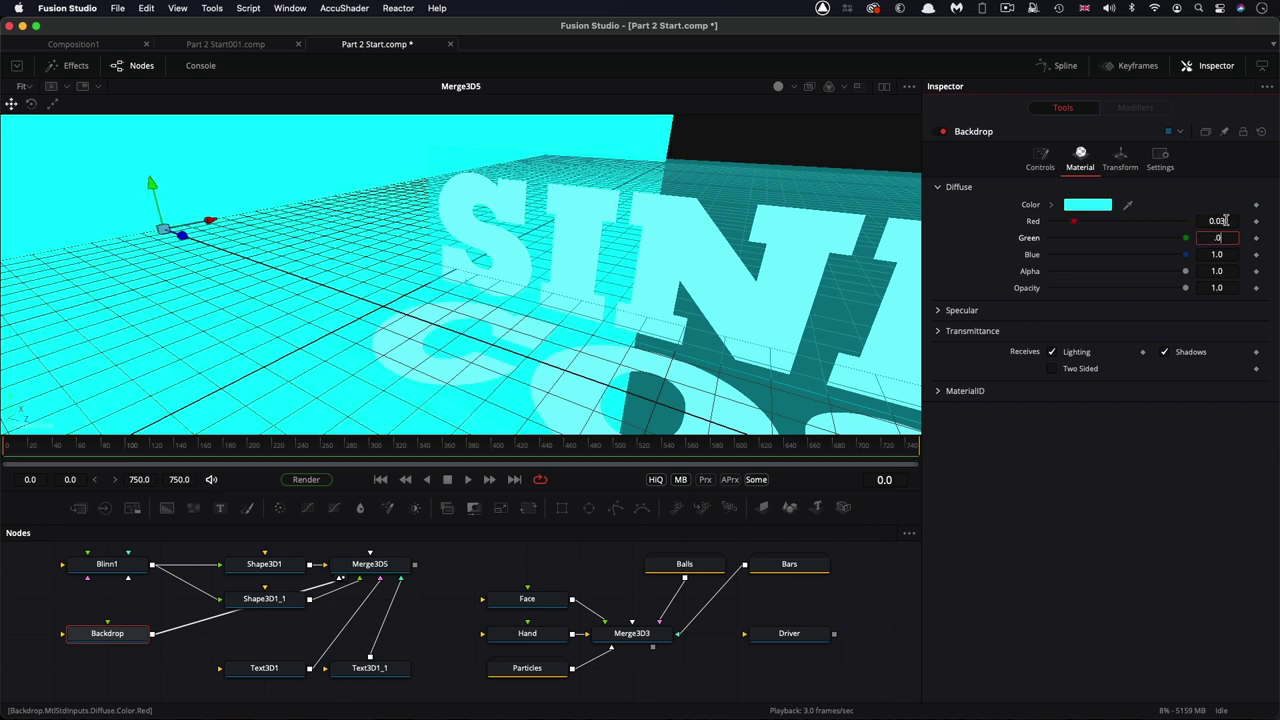
key("Tab")
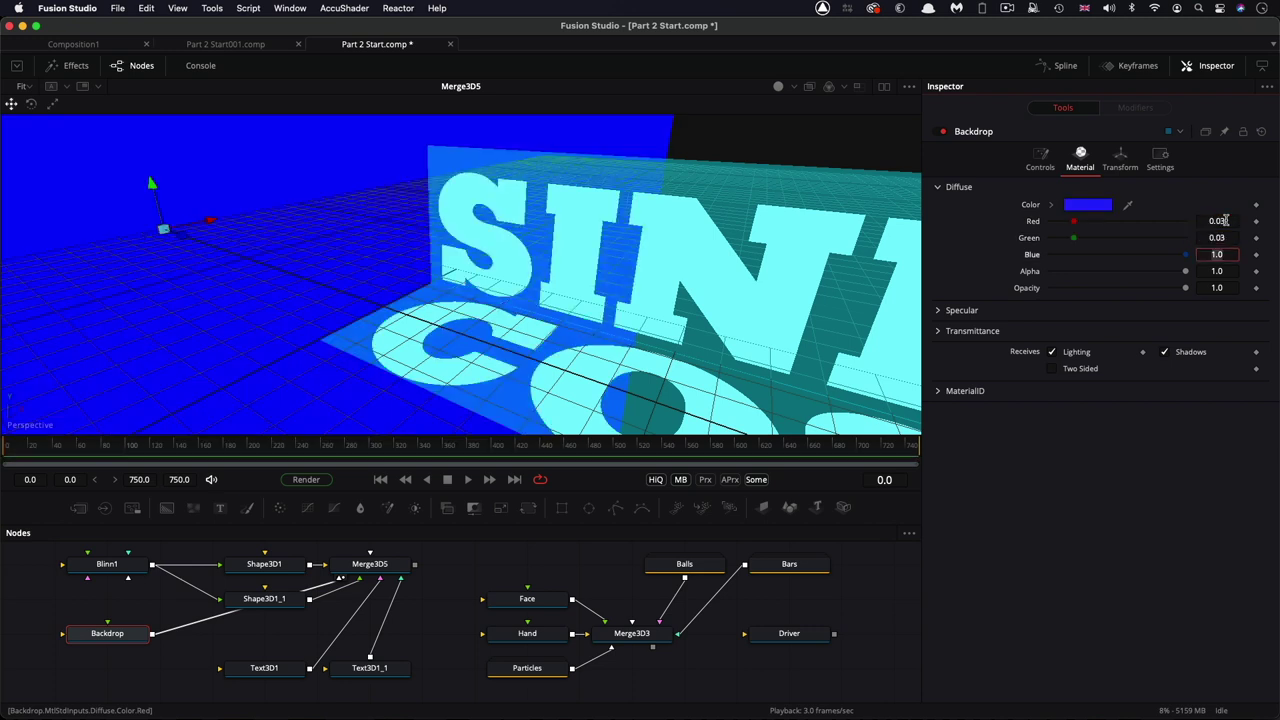
type(".08")
key("Return")
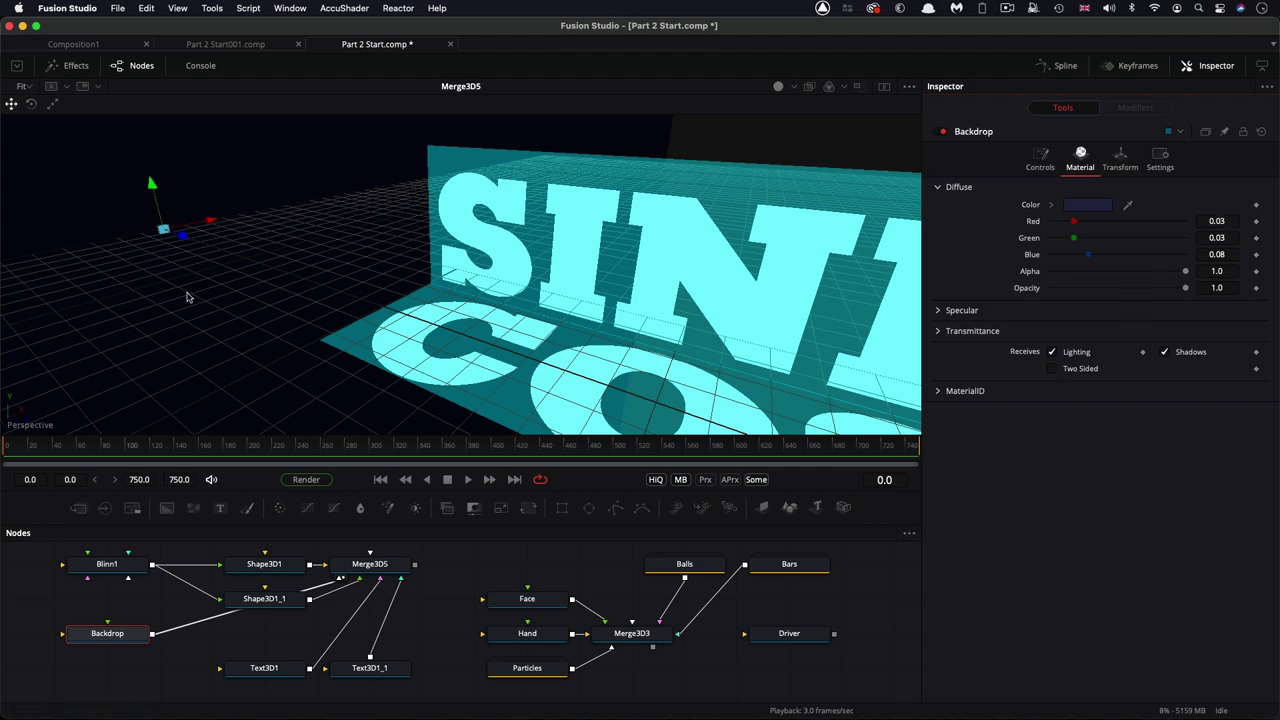
Group the Blinn material, plane, text, Backdrop and Merge3D5 nodes together.
left_click_drag(456, 556, 43, 687)
key("super+g")
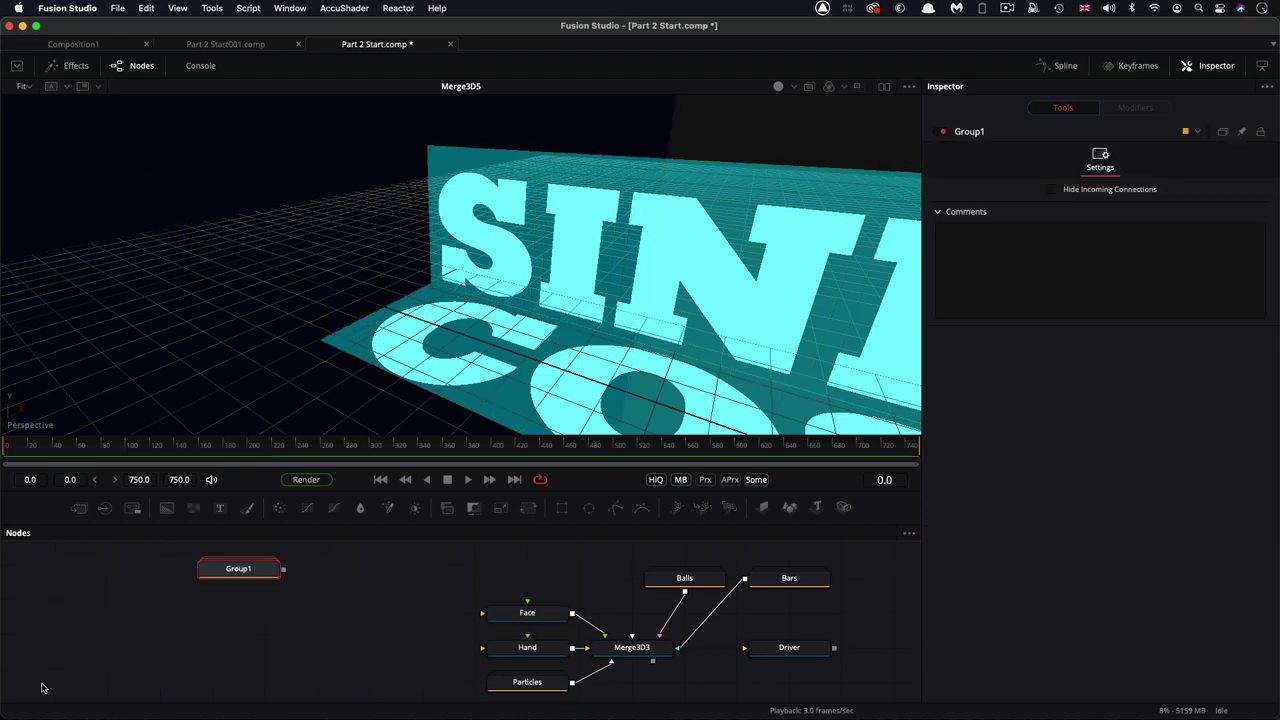
Add a Merge 3D node after Merge3D3, rename the backdrop group Scene and connect it to the new merge.
left_click_drag(235, 567, 556, 566)
scroll(555, 570, "right", 5)
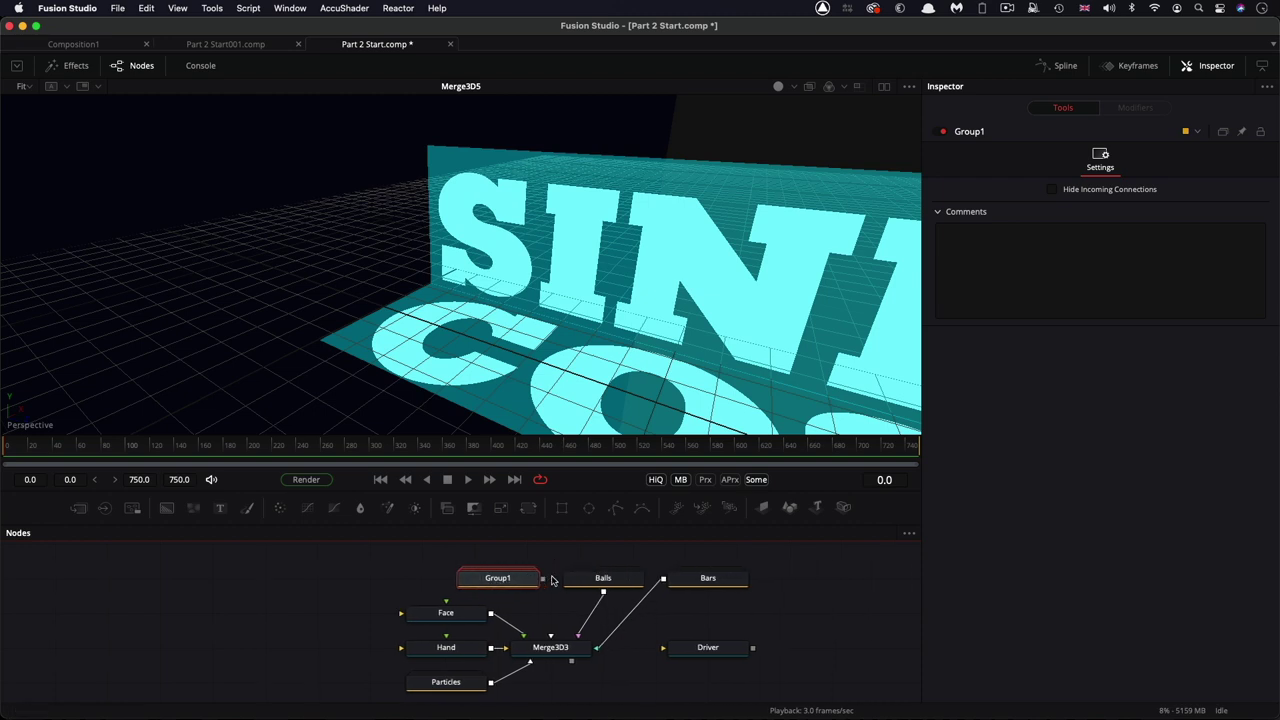
left_click(478, 650)
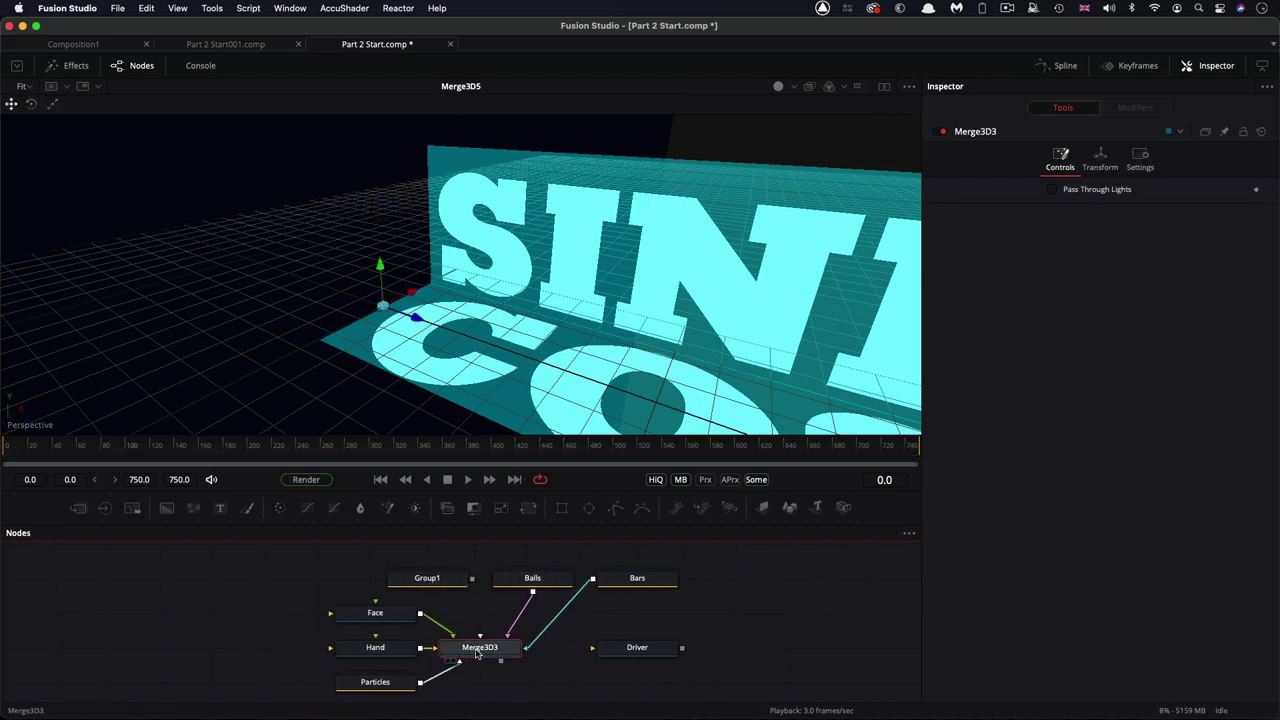
key("shift+space")
type("3sh")
key("BackSpace")
key("BackSpace")
key("BackSpace")
type("3mg")
key("Return")
left_click_drag(433, 583, 589, 687)
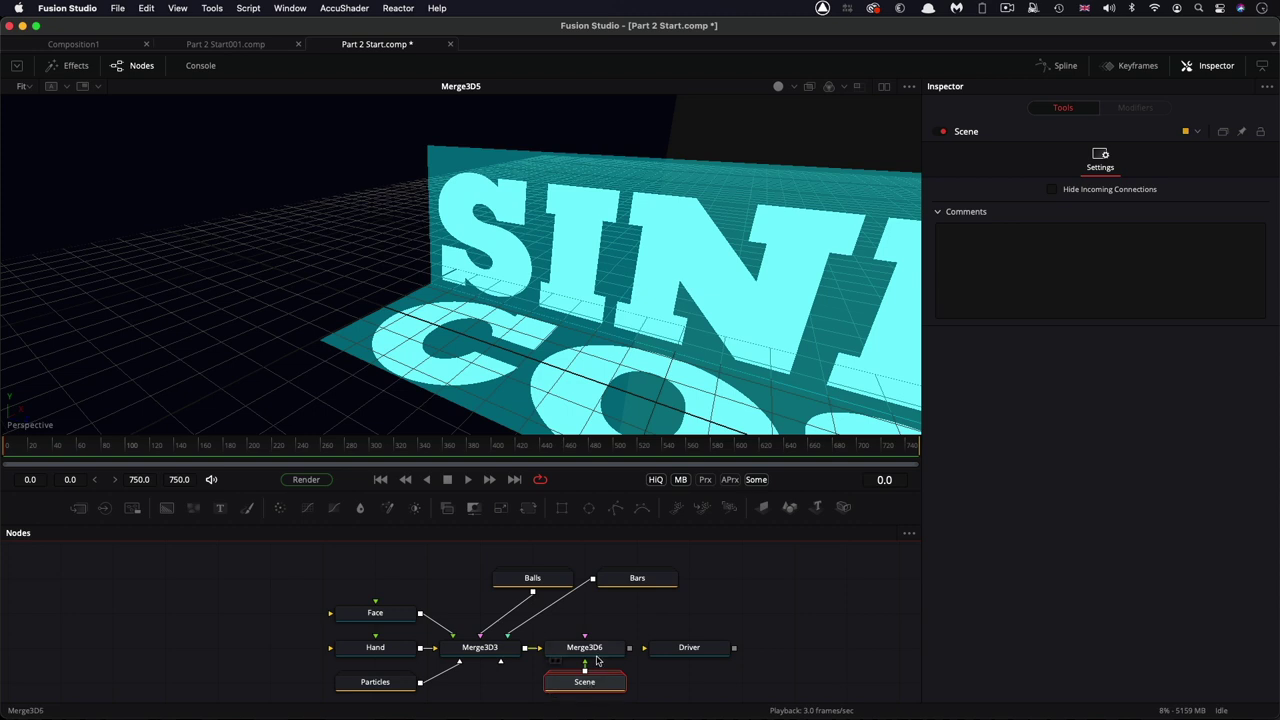
Add another Merge 3D node after Merge3D6 and connect a Camera 3D node to it.
left_click_drag(684, 650, 789, 652)
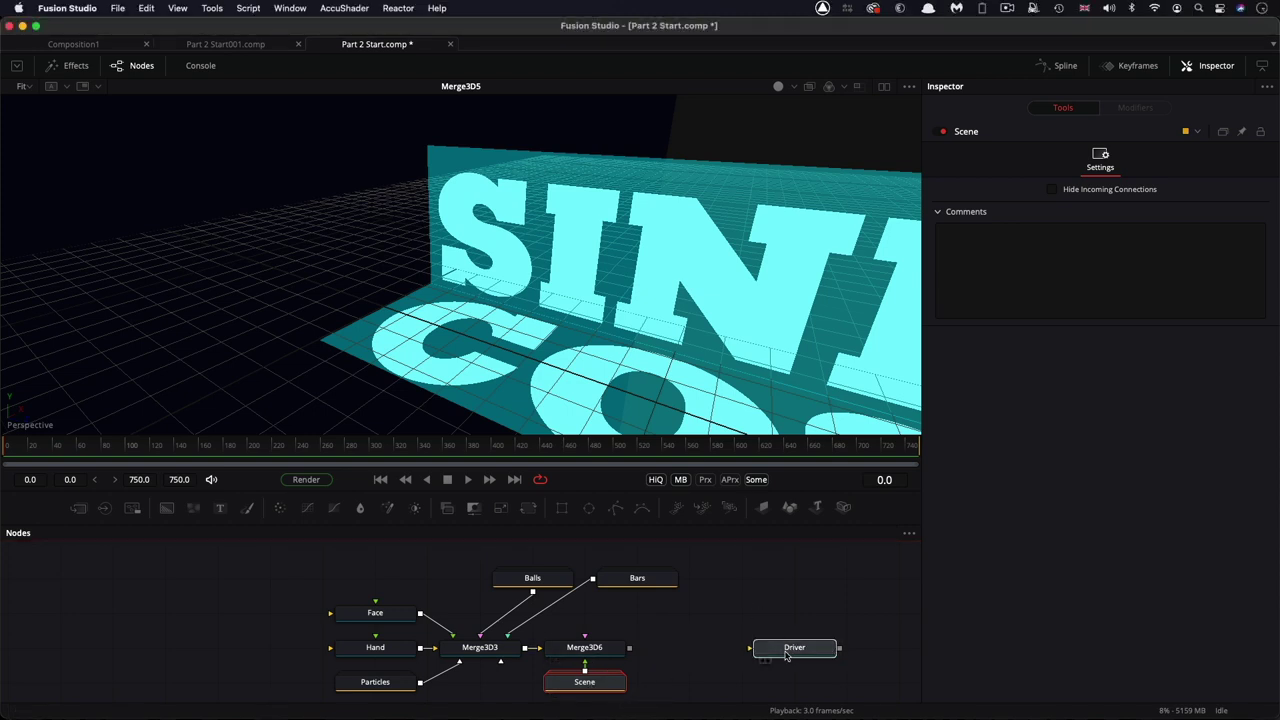
left_click(590, 648)
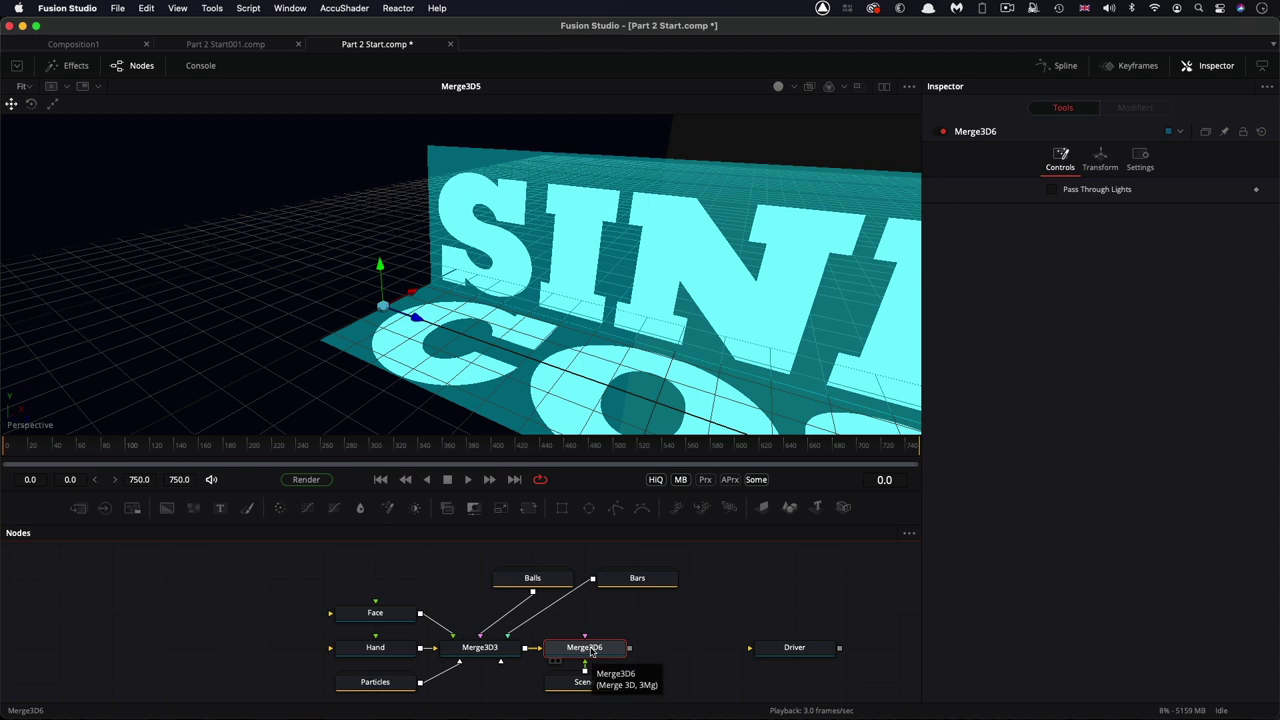
key("shift+space")
type("3mg")
key("Return")
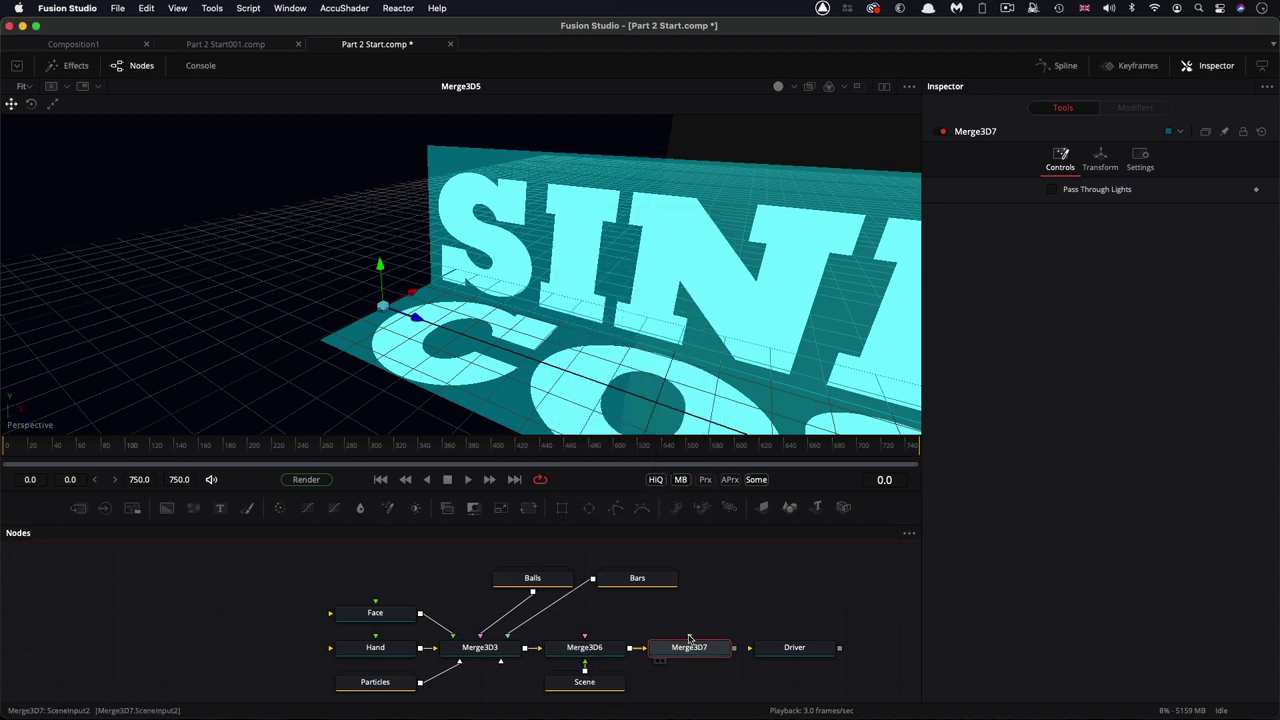
key("shift+space")
type("3c")
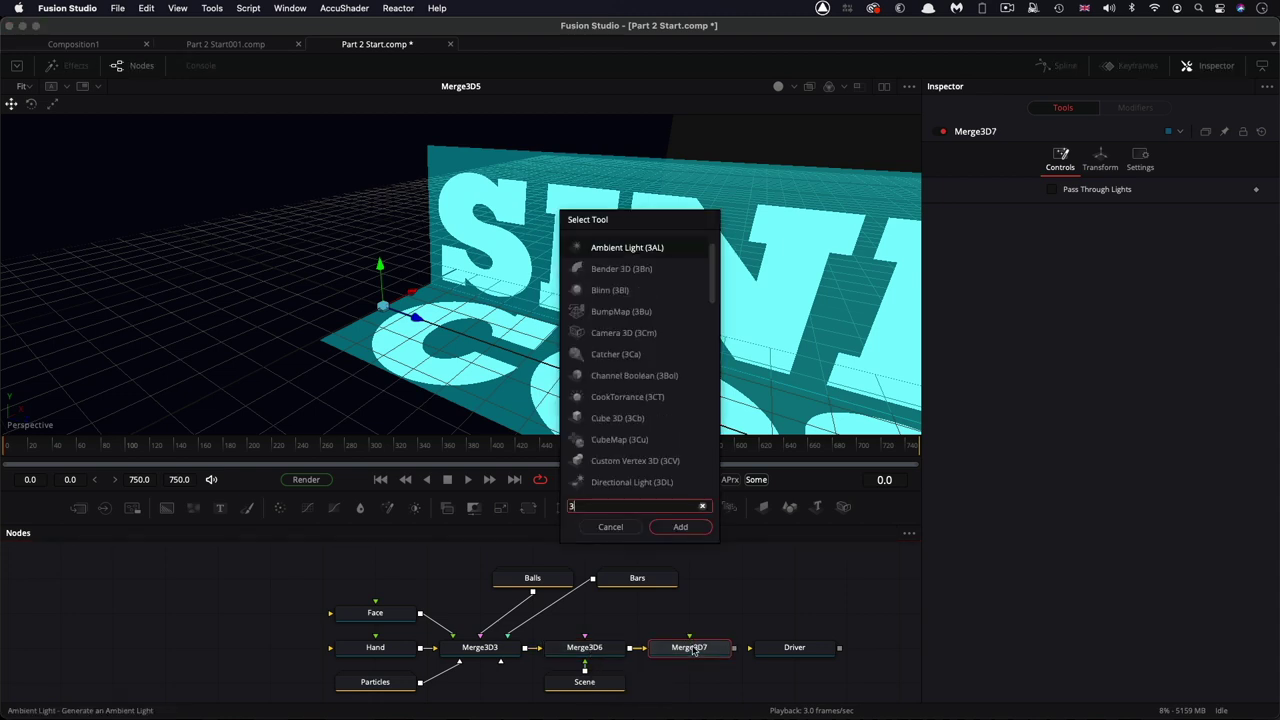
key("Return")
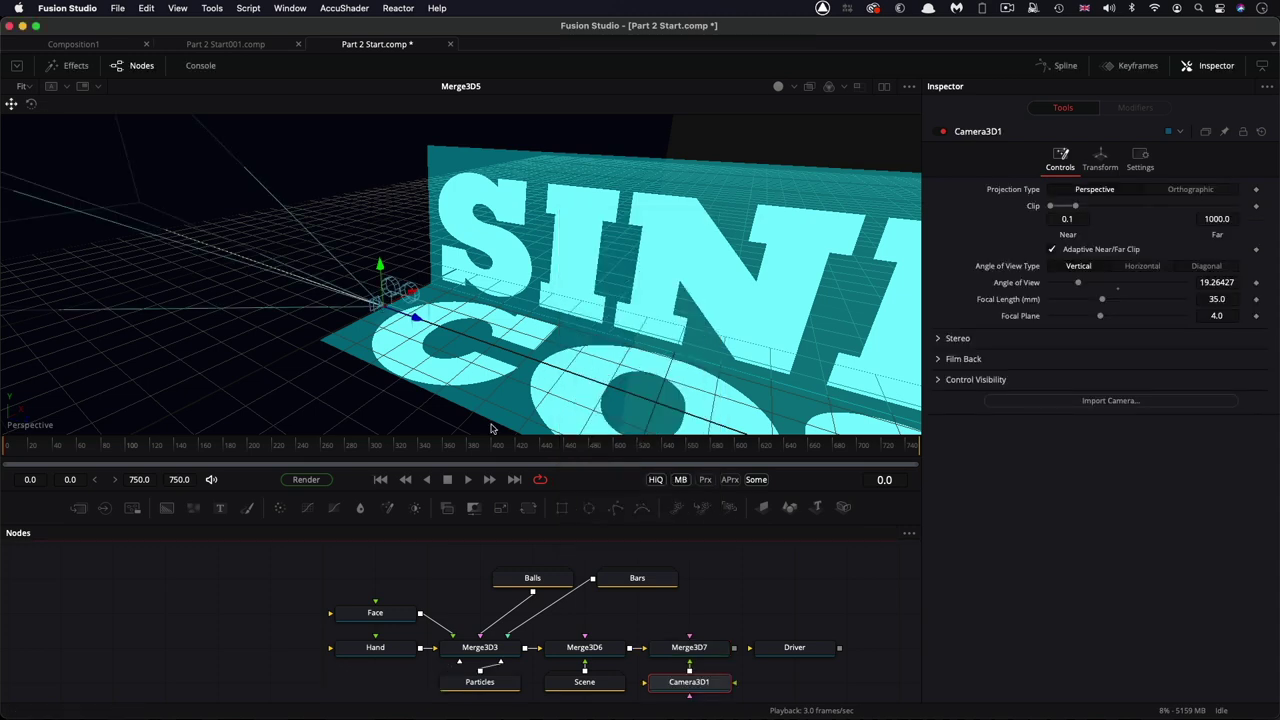
Set the camera's translation to X -1.25, Y 0.35 and Z 4.5.
left_click(1100, 155)
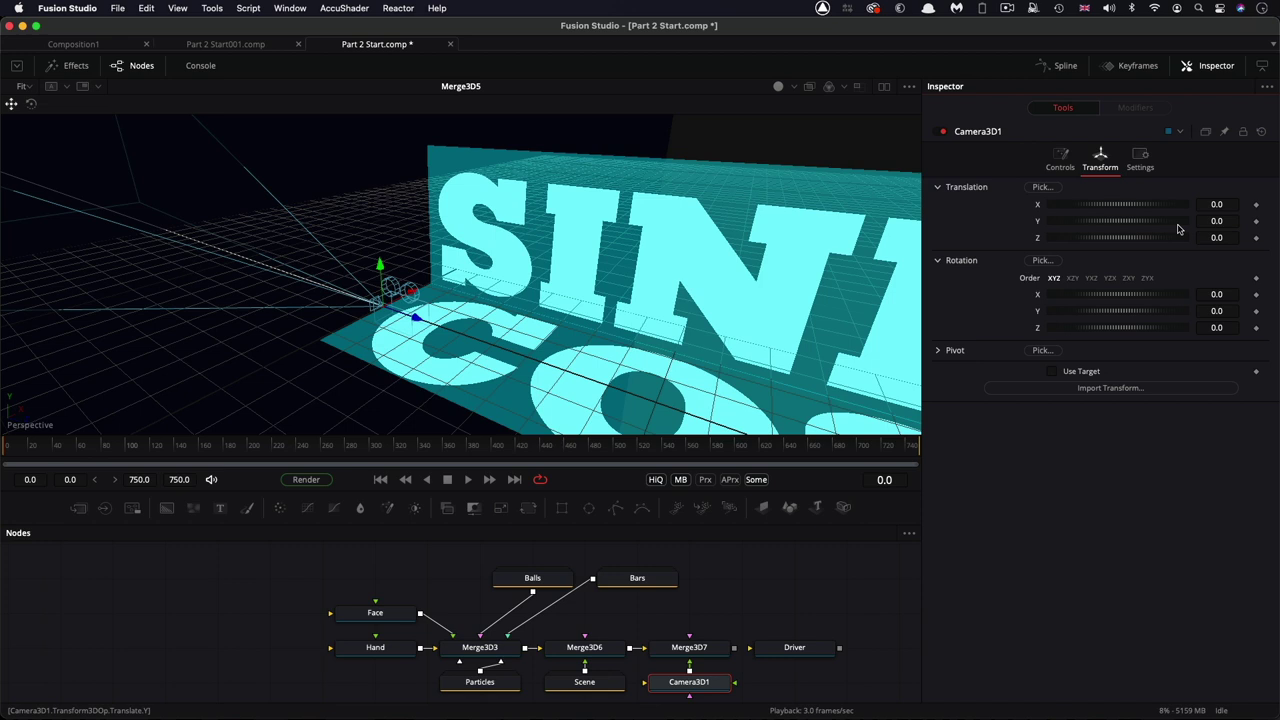
left_click(1230, 199)
type("-1.25")
key("Tab")
type("3")
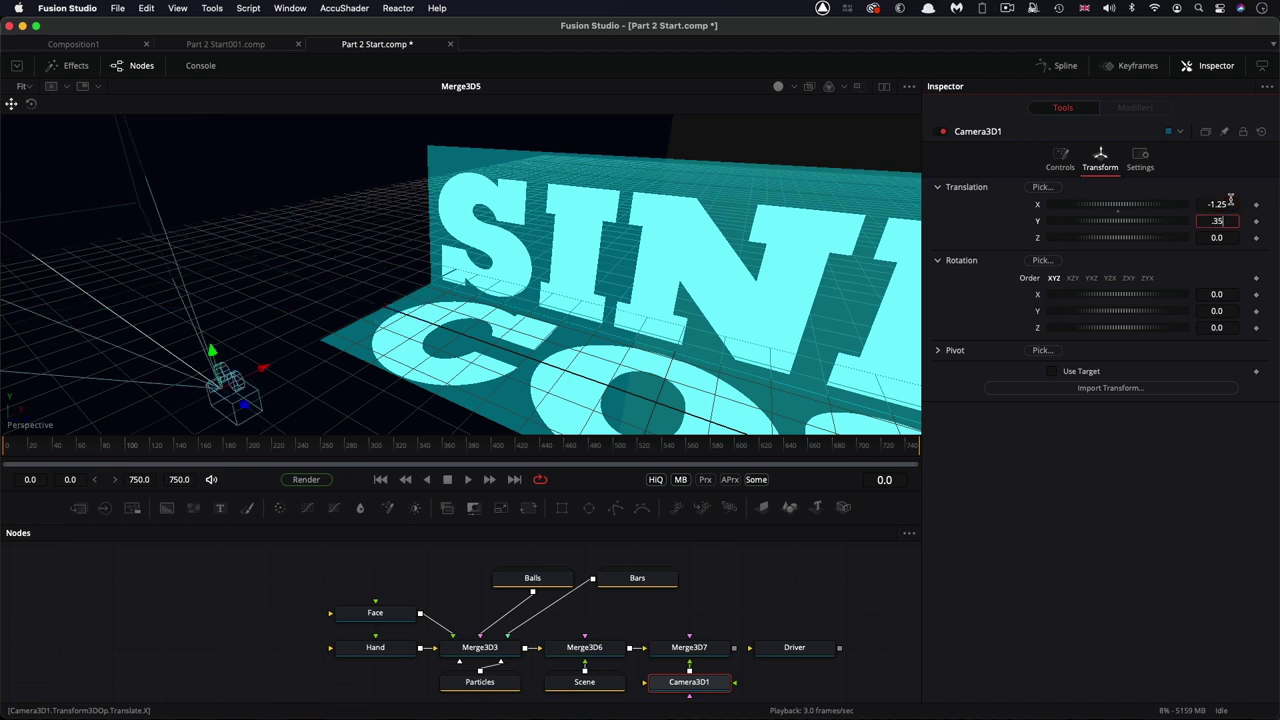
type("5")
key("Tab")
type("4")
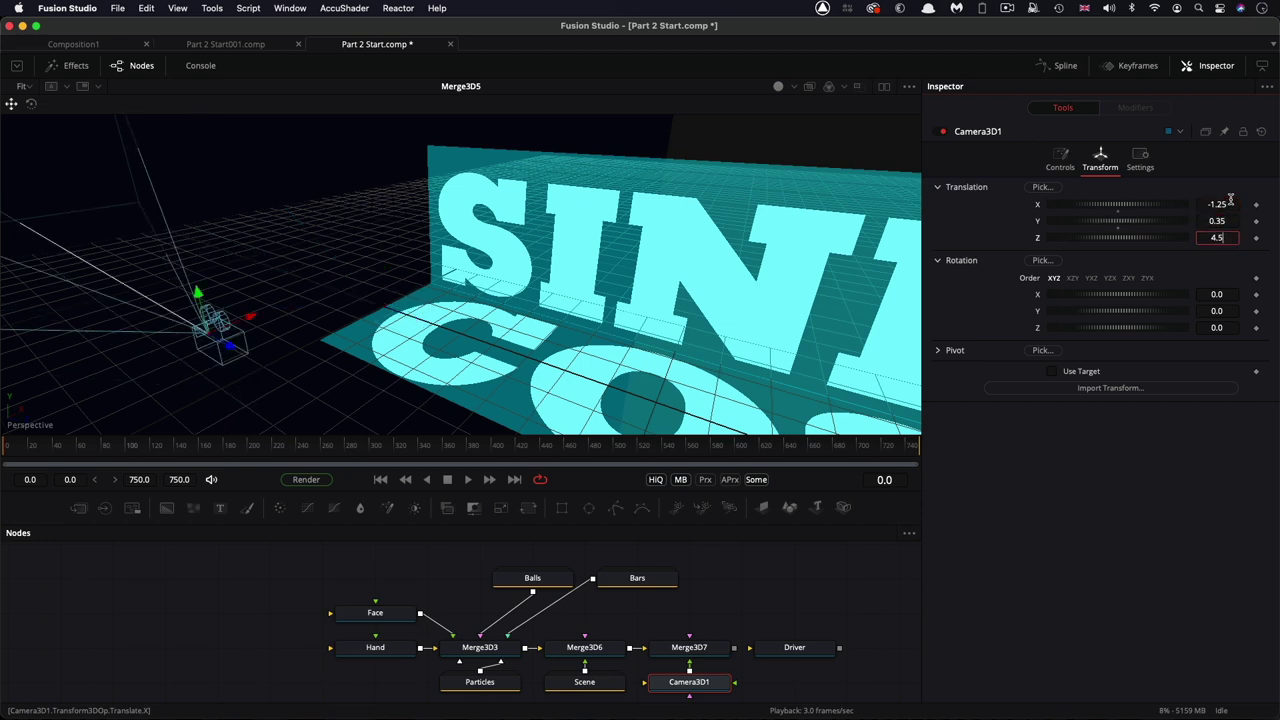
key("Tab")
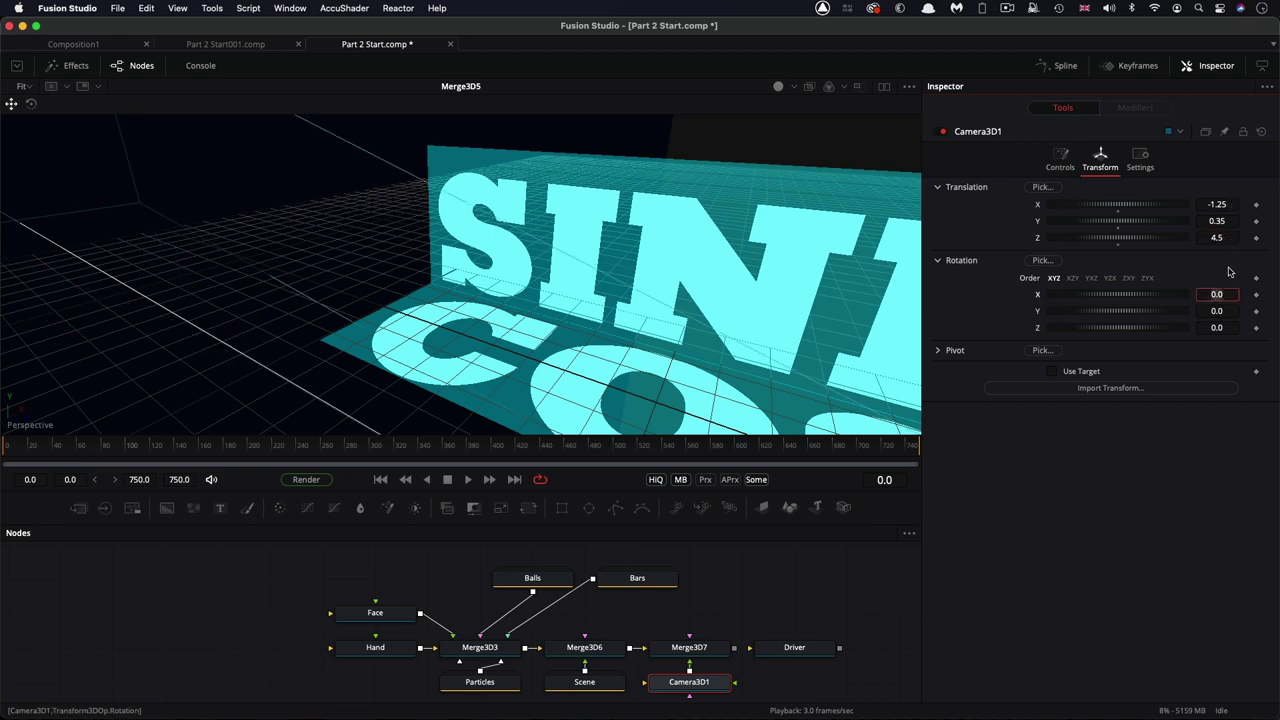
Set the camera's Y rotation to -25.
left_click(1232, 310)
type("-25")
key("Tab")
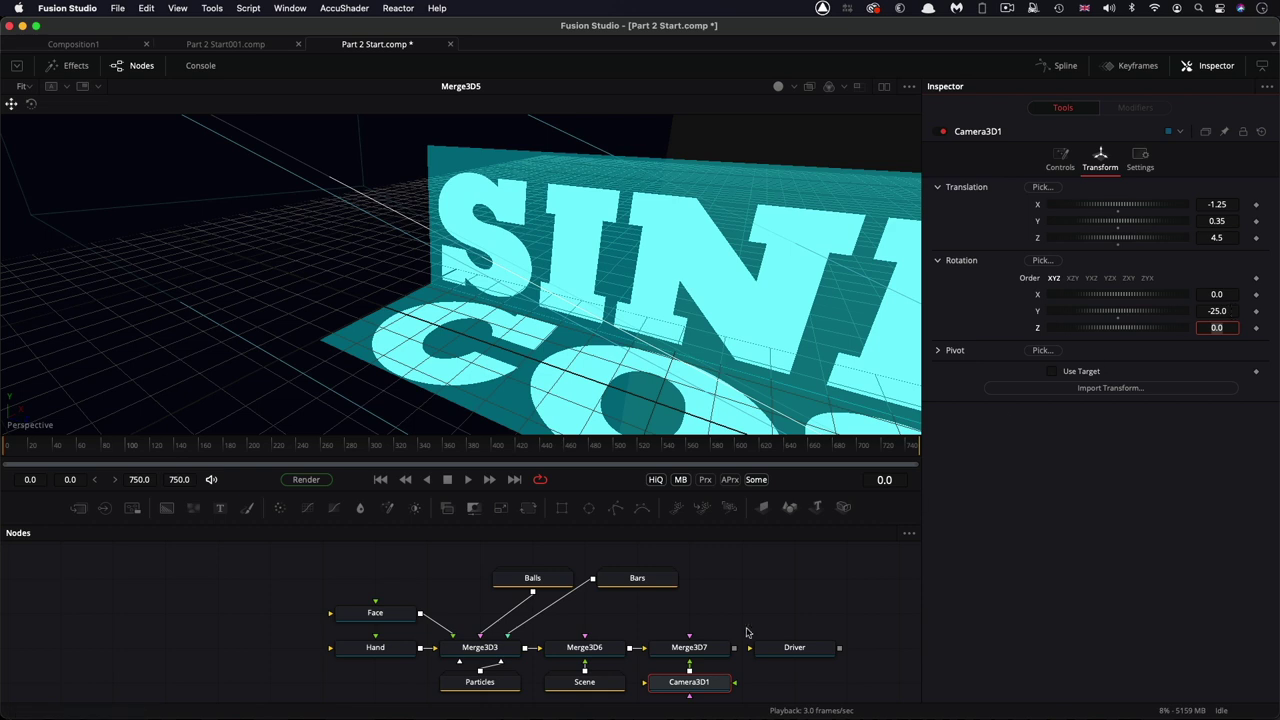
Add a Renderer 3D node after Merge3D7, making room before the Driver node, and display its output in the viewer.
left_click_drag(794, 647, 846, 647)
left_click(690, 647)
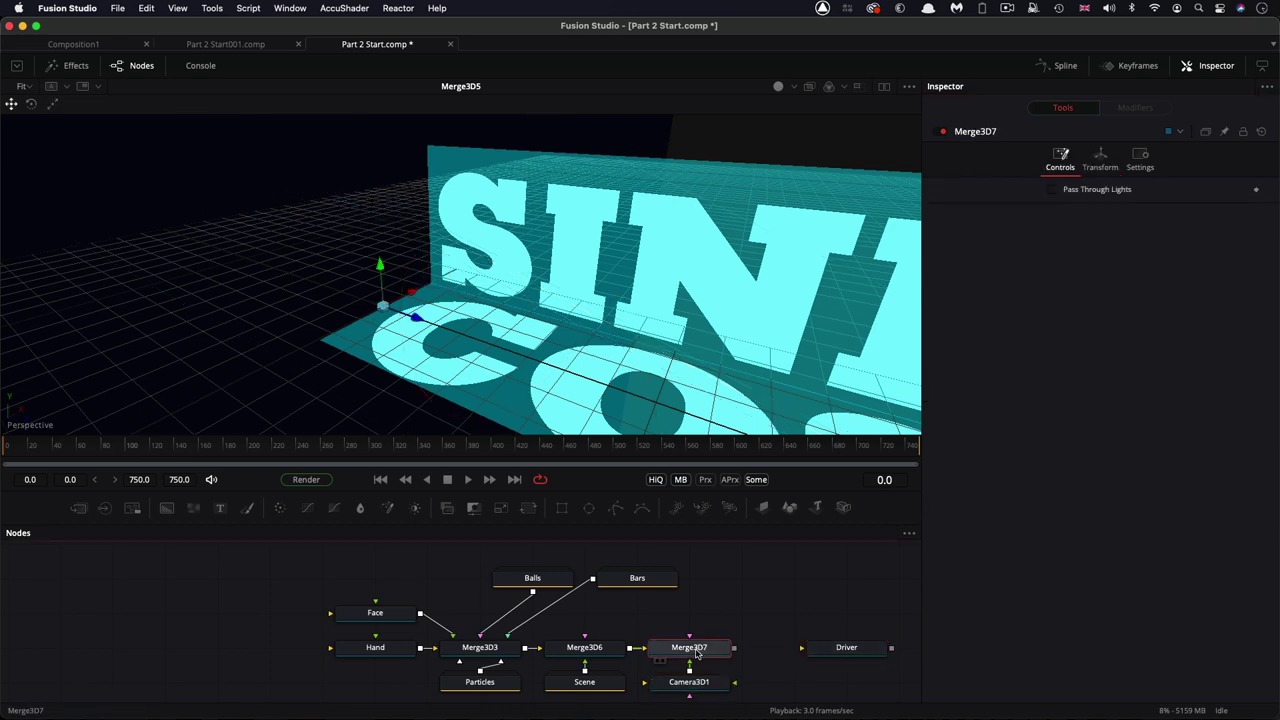
key("shift+space")
type("rend")
key("Return")
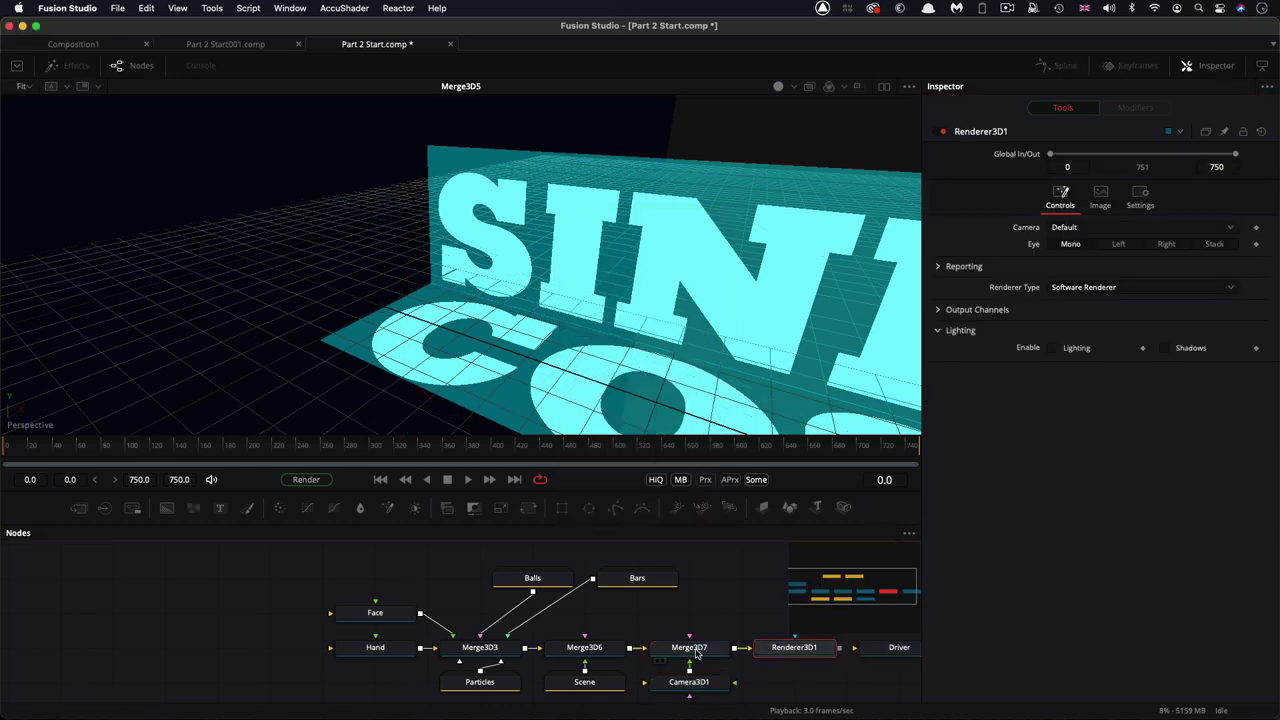
key("1")
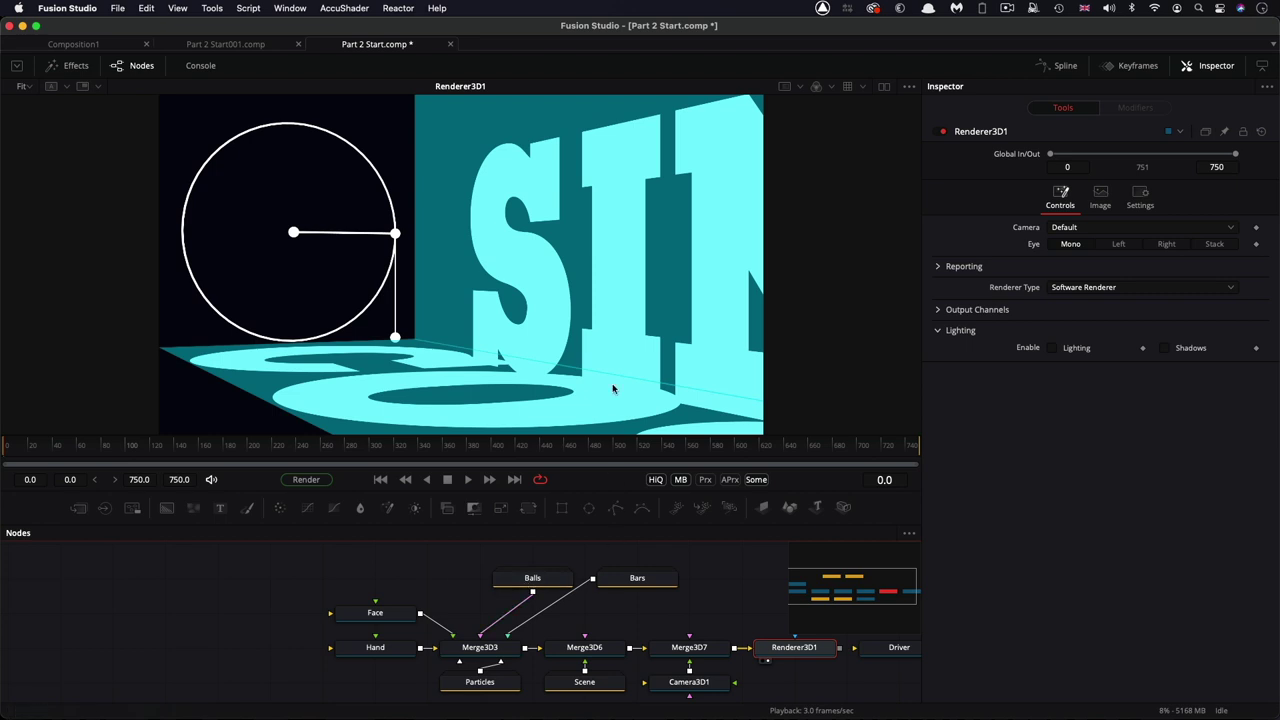
Inside the Scene group, move the SINE text to Y -0.023 and Z -0.899, and close the group.
double_click(584, 682)
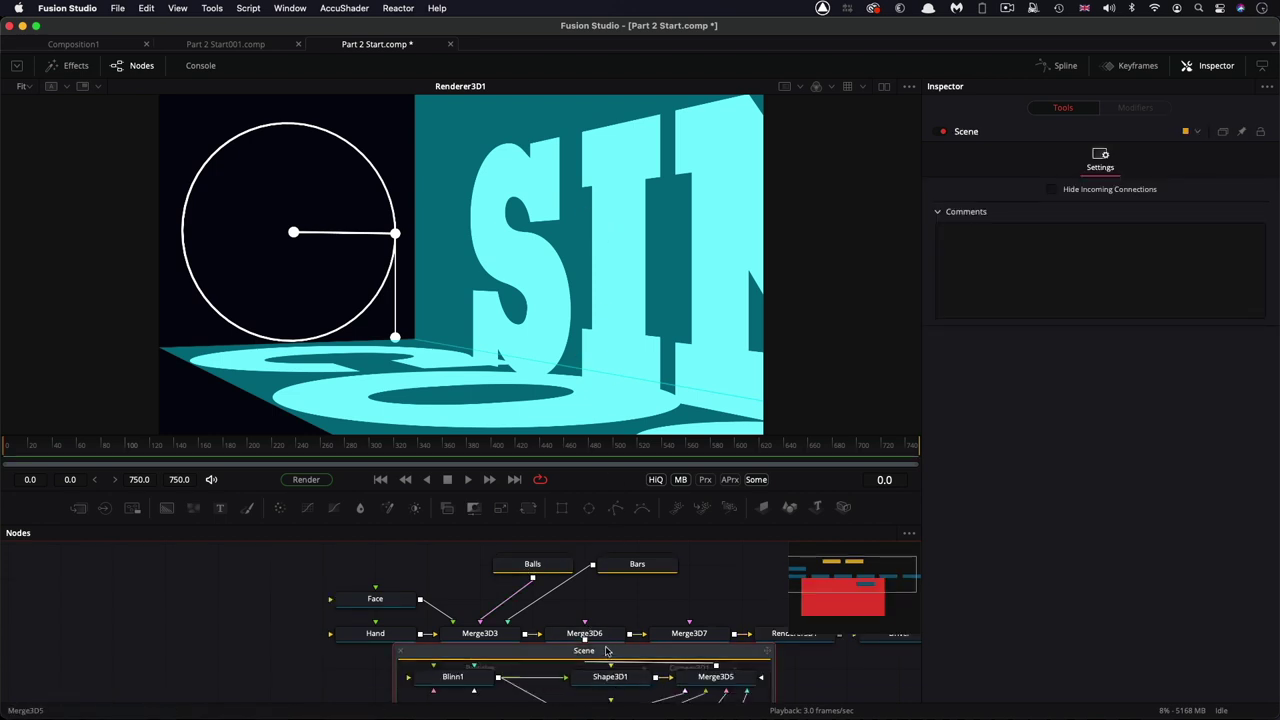
left_click(621, 673)
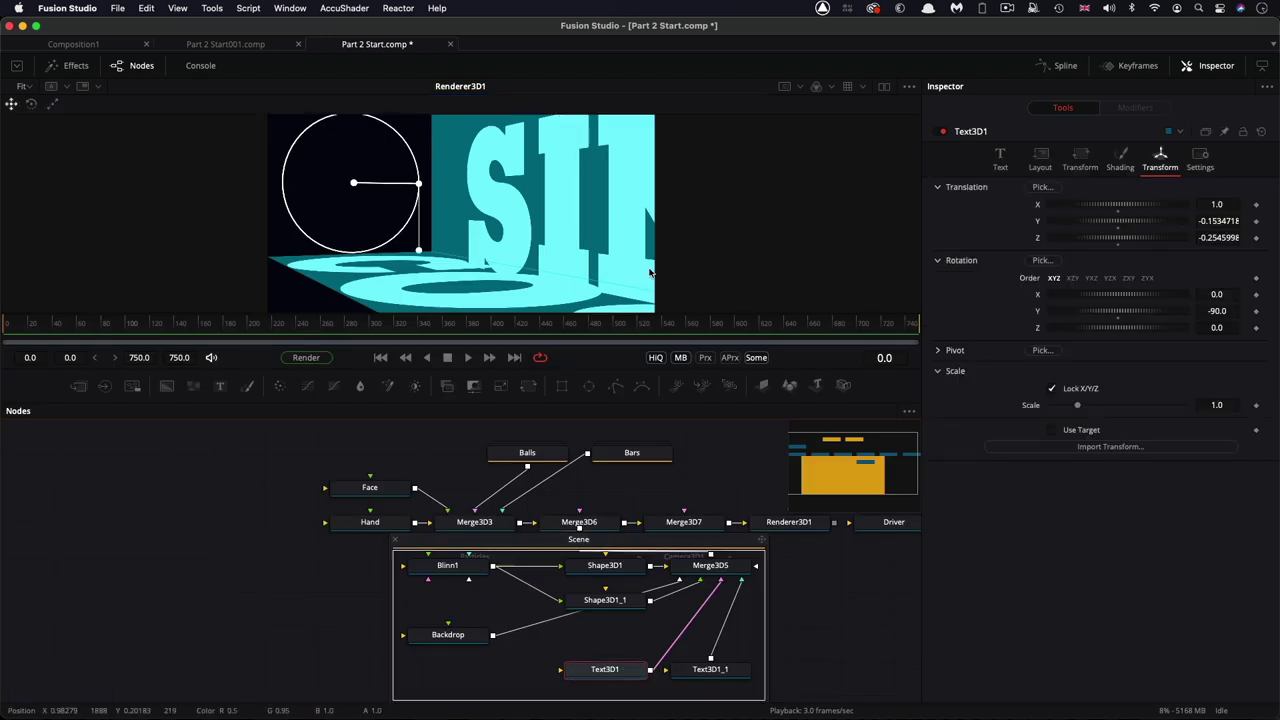
mouse_move(1103, 225)
left_mouse_down()
mouse_move(1148, 243)
mouse_move(1107, 243)
left_mouse_up()
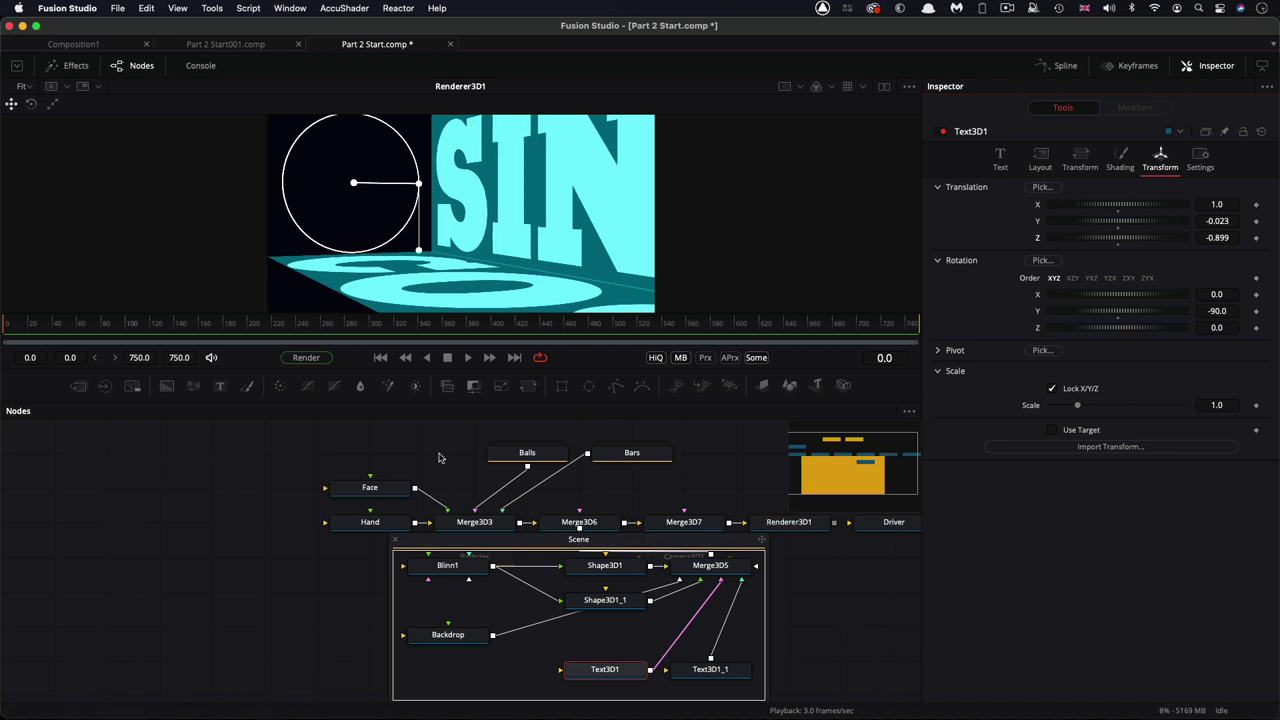
left_click(394, 539)
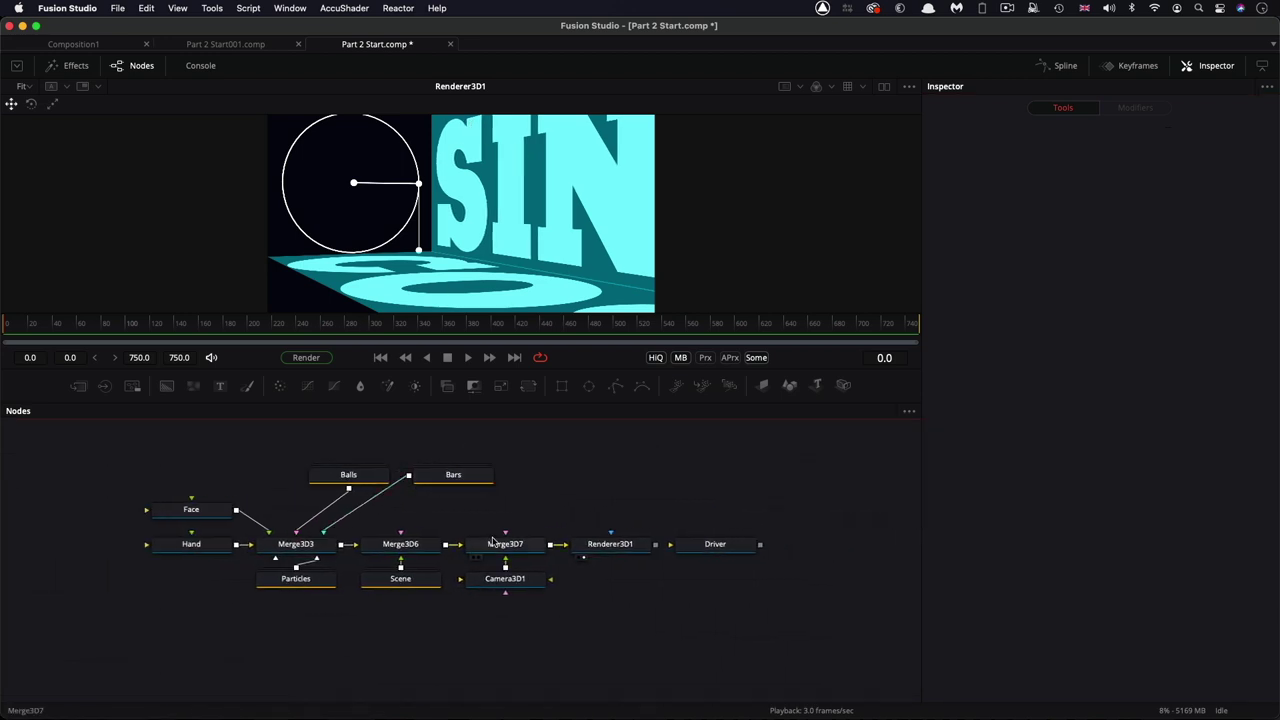
Animate the camera's translation and rotation groups with keyframes at frame 0.
left_click(509, 586)
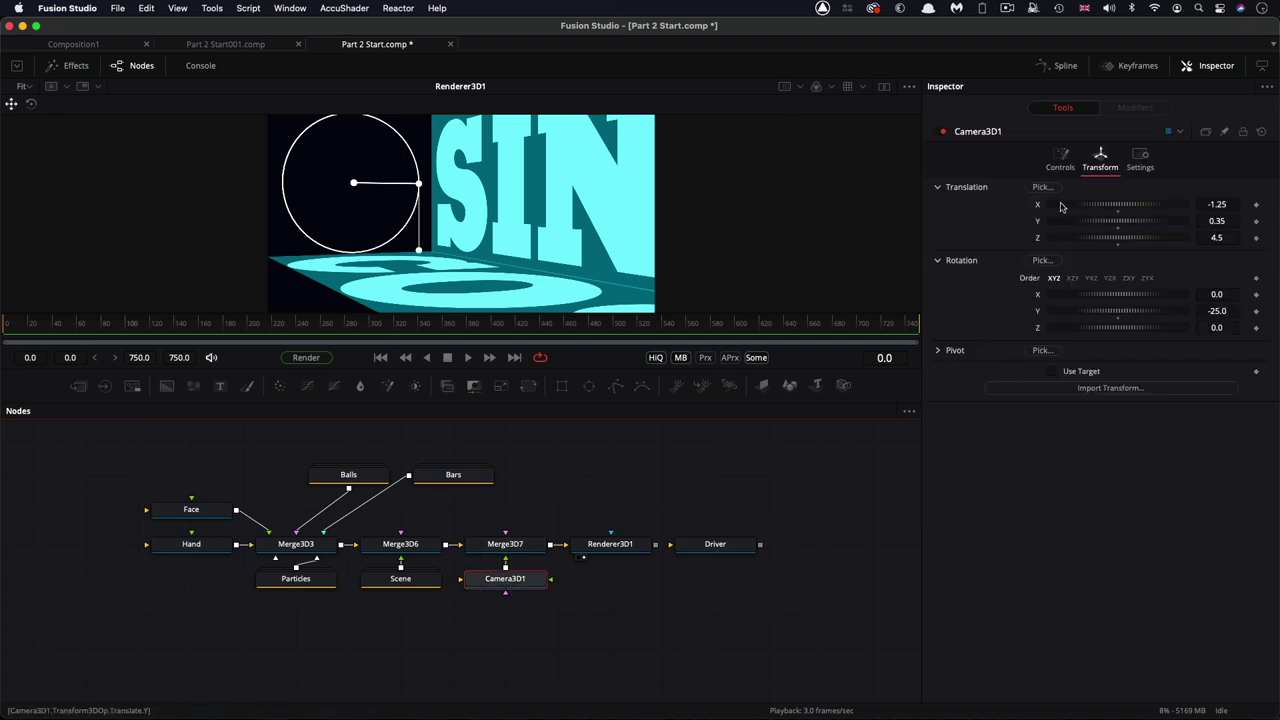
right_click(977, 187)
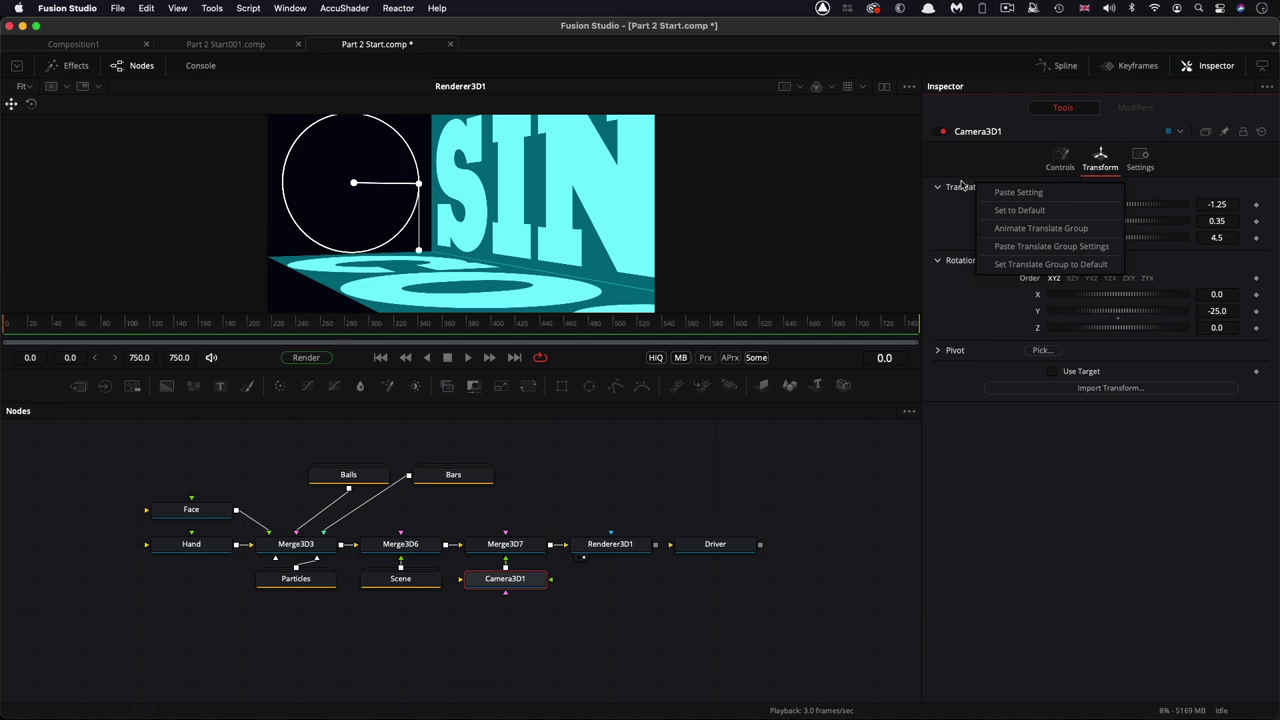
left_click(1015, 228)
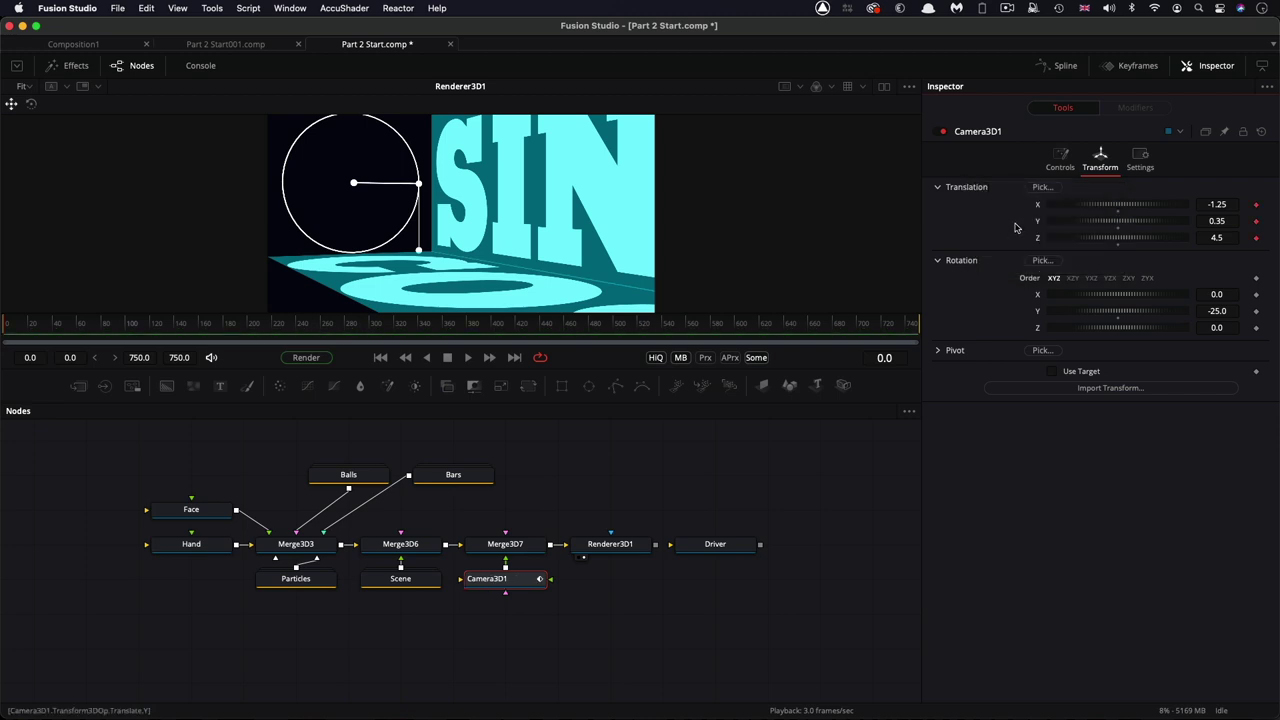
right_click(958, 260)
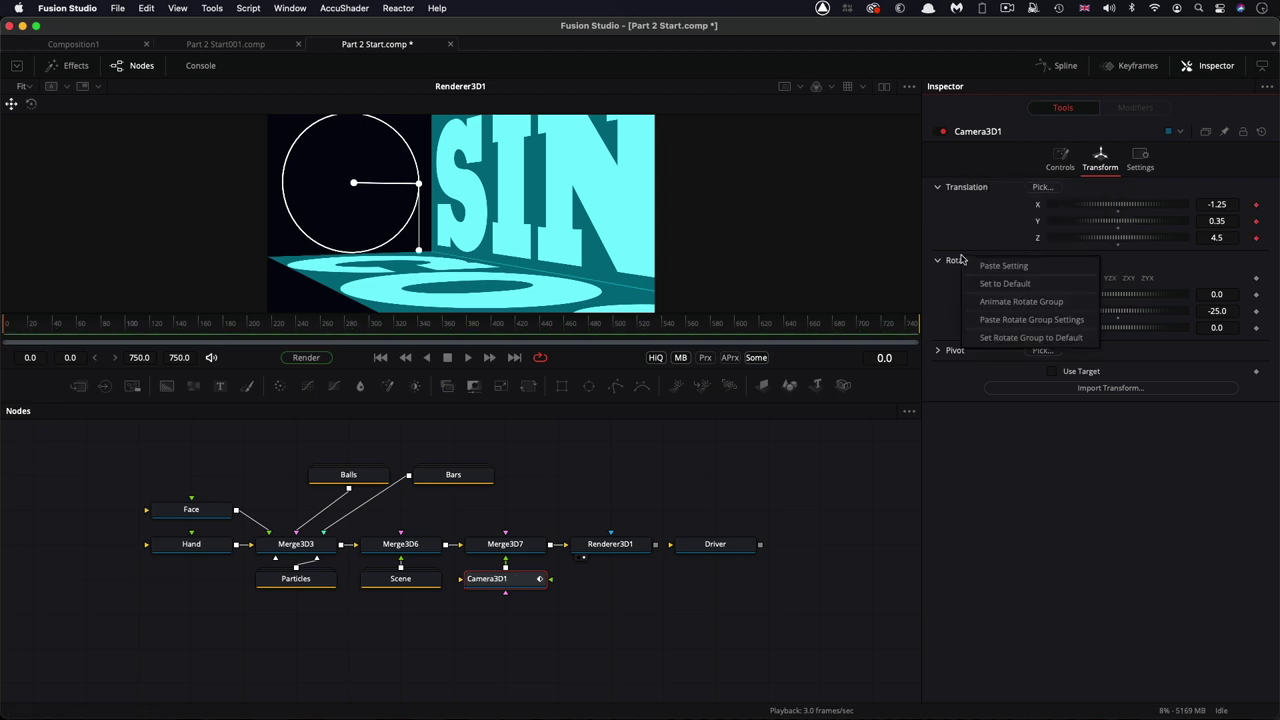
left_click(1010, 301)
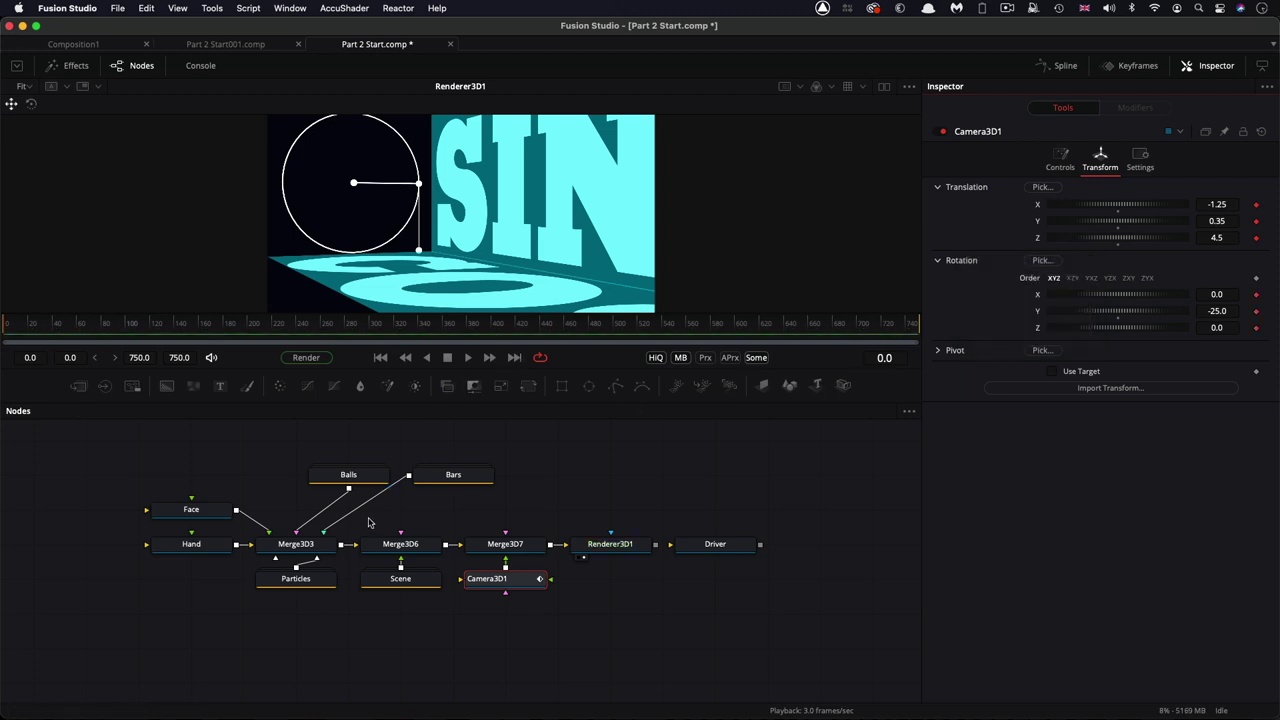
Disable the Particles group.
left_click(293, 584)
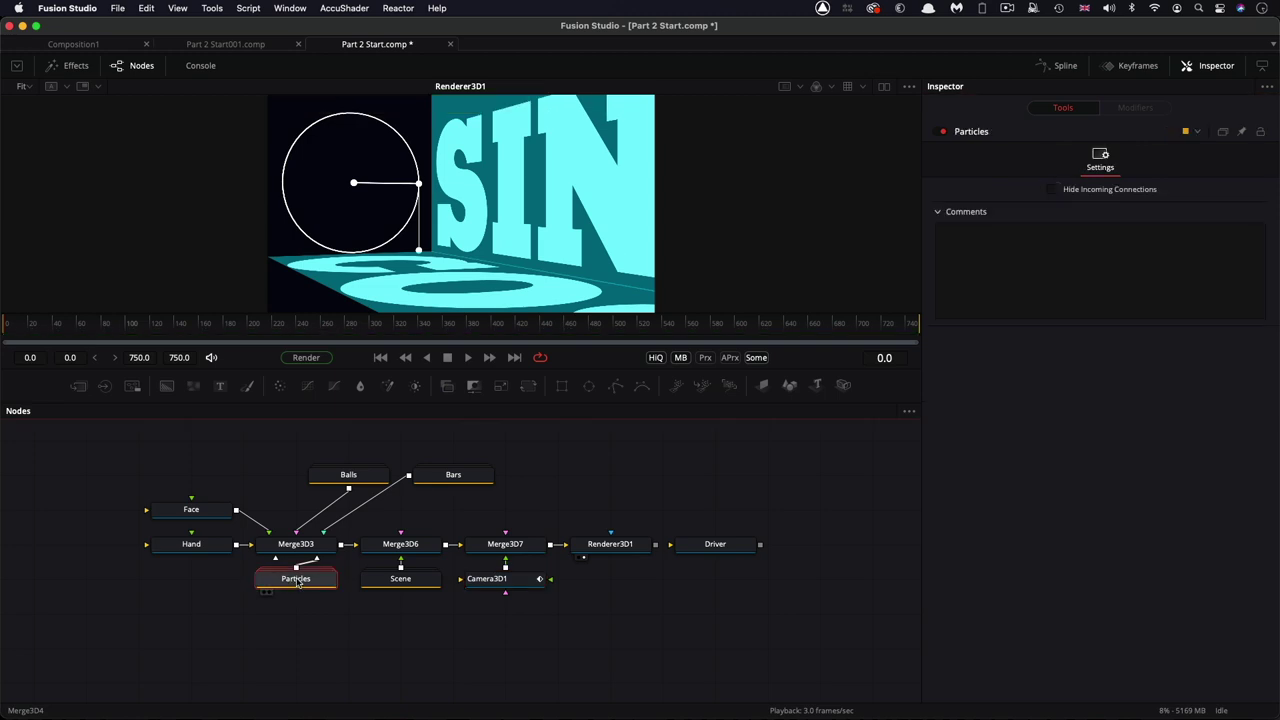
key("ctrl+p")
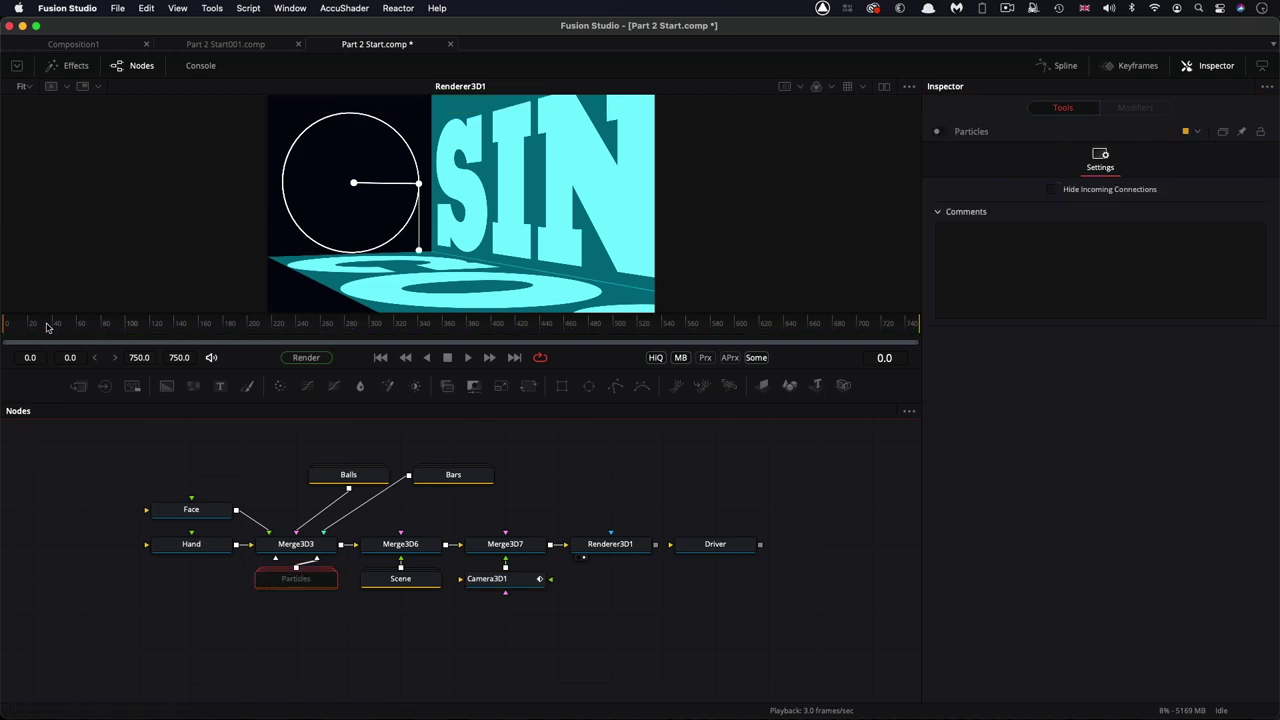
Keyframe the camera at frame 750 with Z translation 9.5 and Y rotation -20, and preview the camera move.
left_click(516, 360)
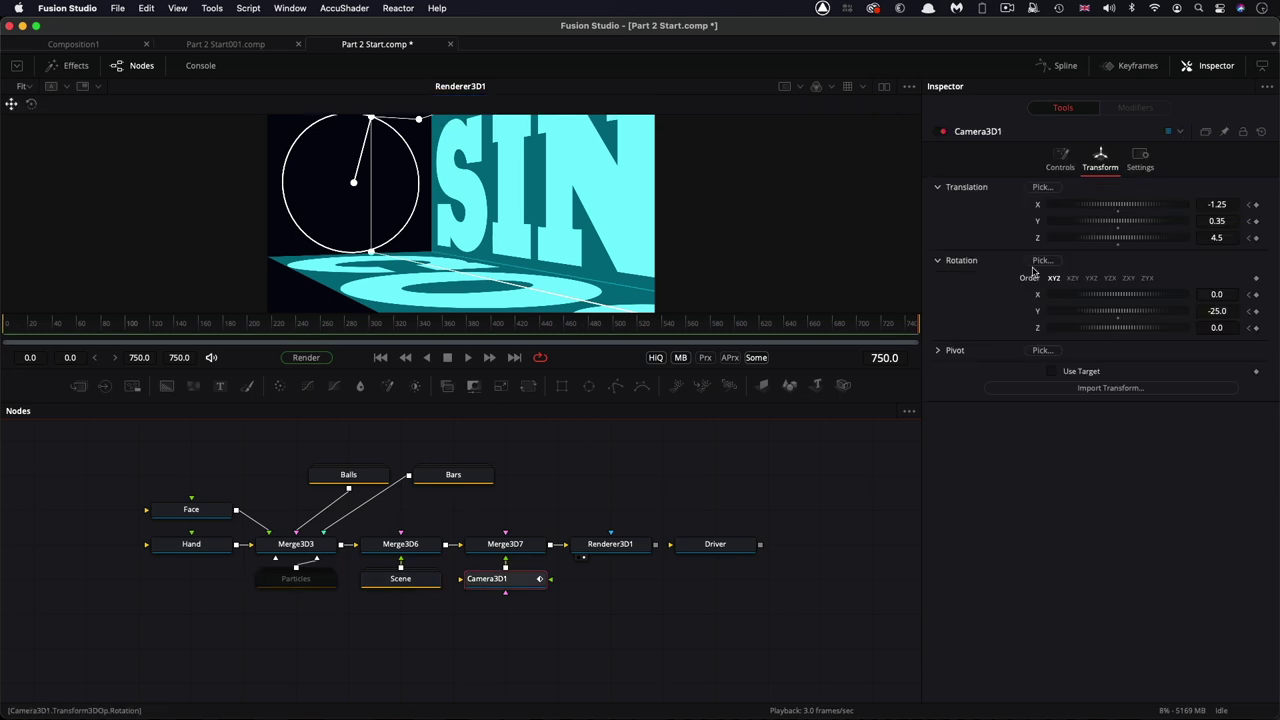
left_click(1232, 237)
type("9.")
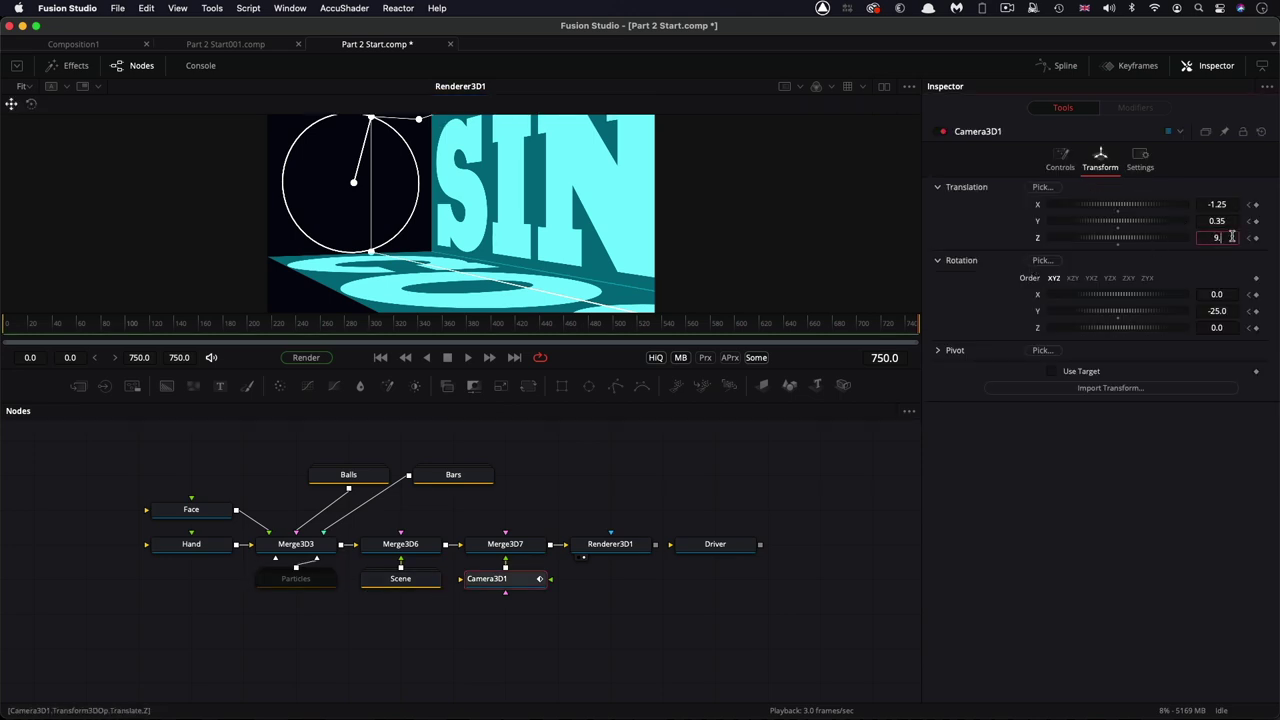
key("Tab")
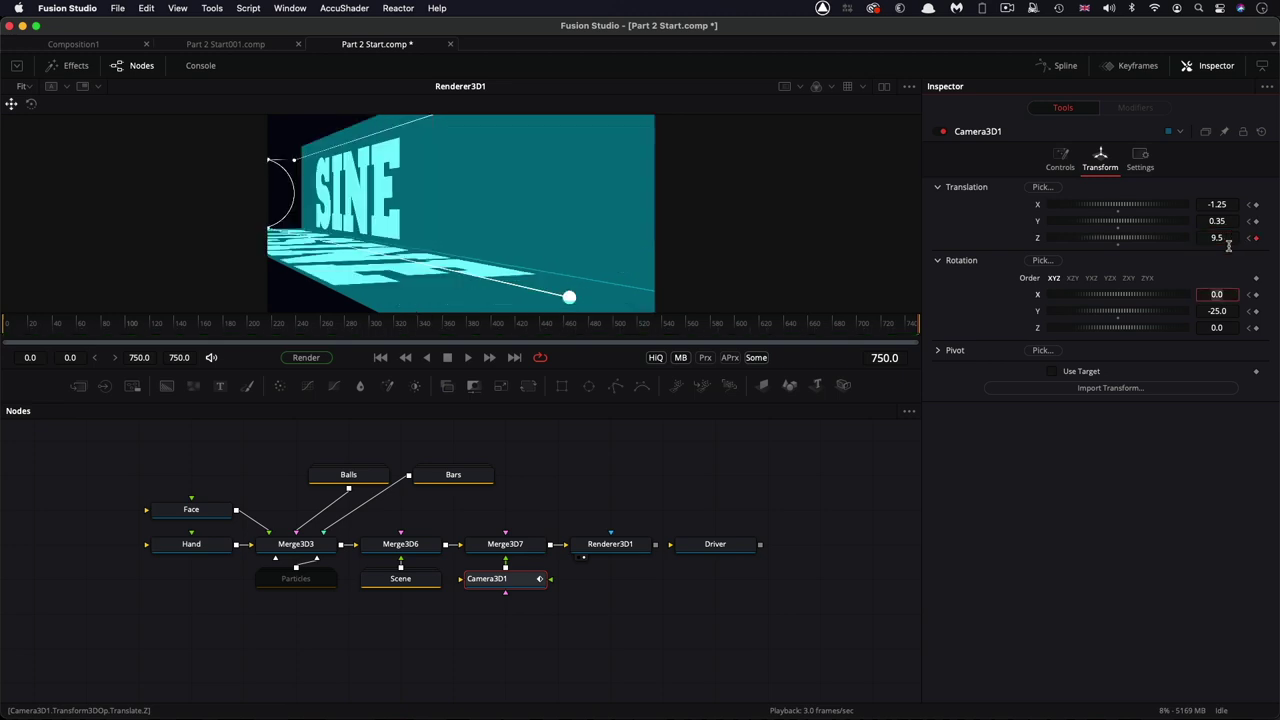
left_click(1232, 311)
type("-")
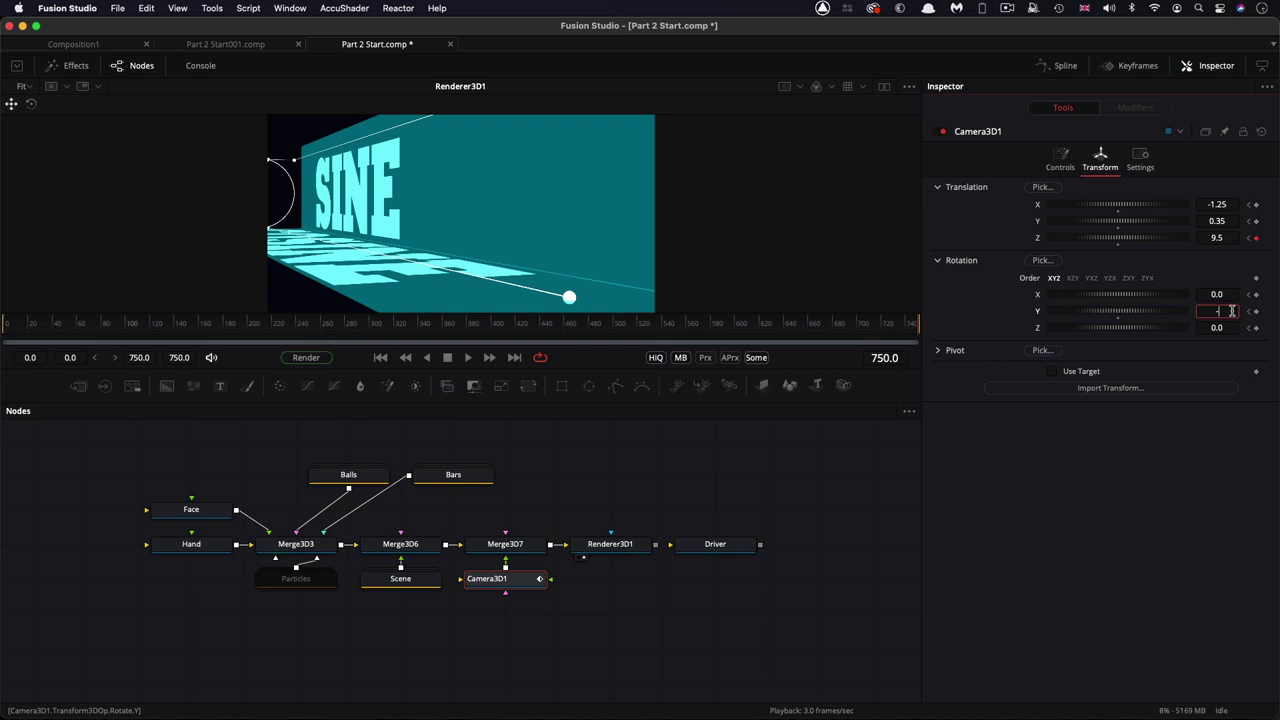
type("20")
key("Tab")
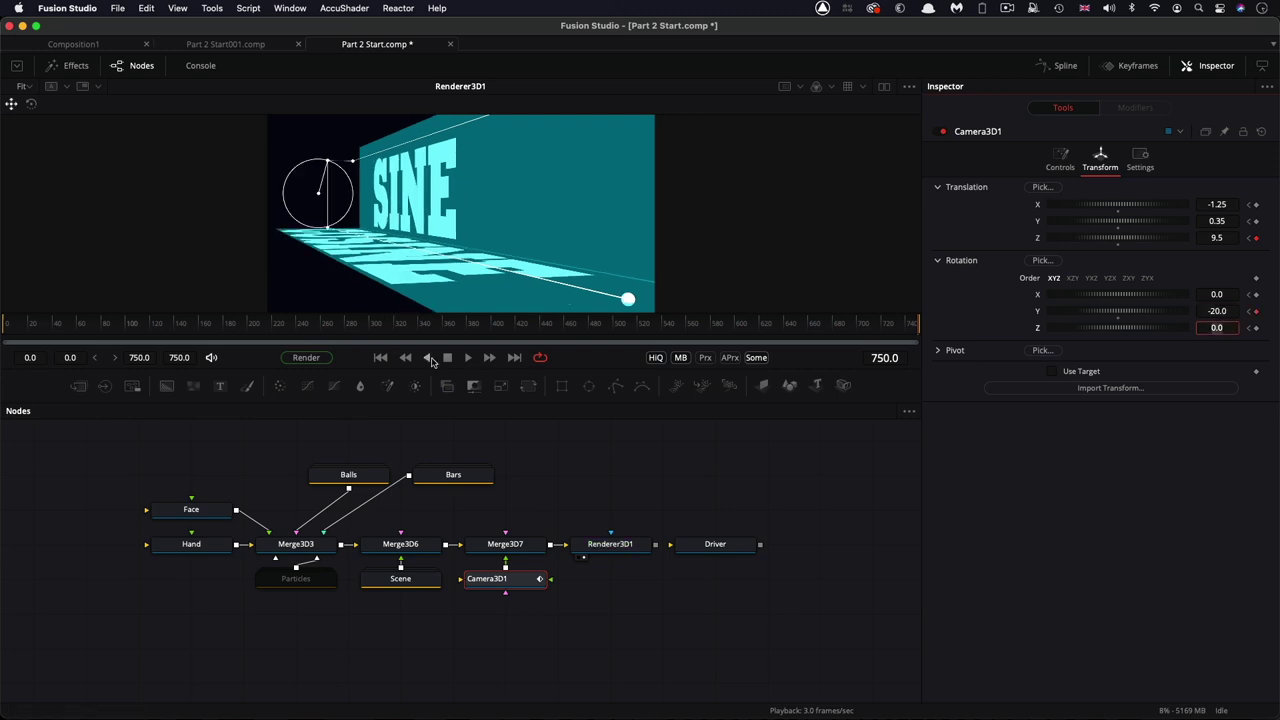
left_click_drag(251, 331, 338, 331)
key("space")
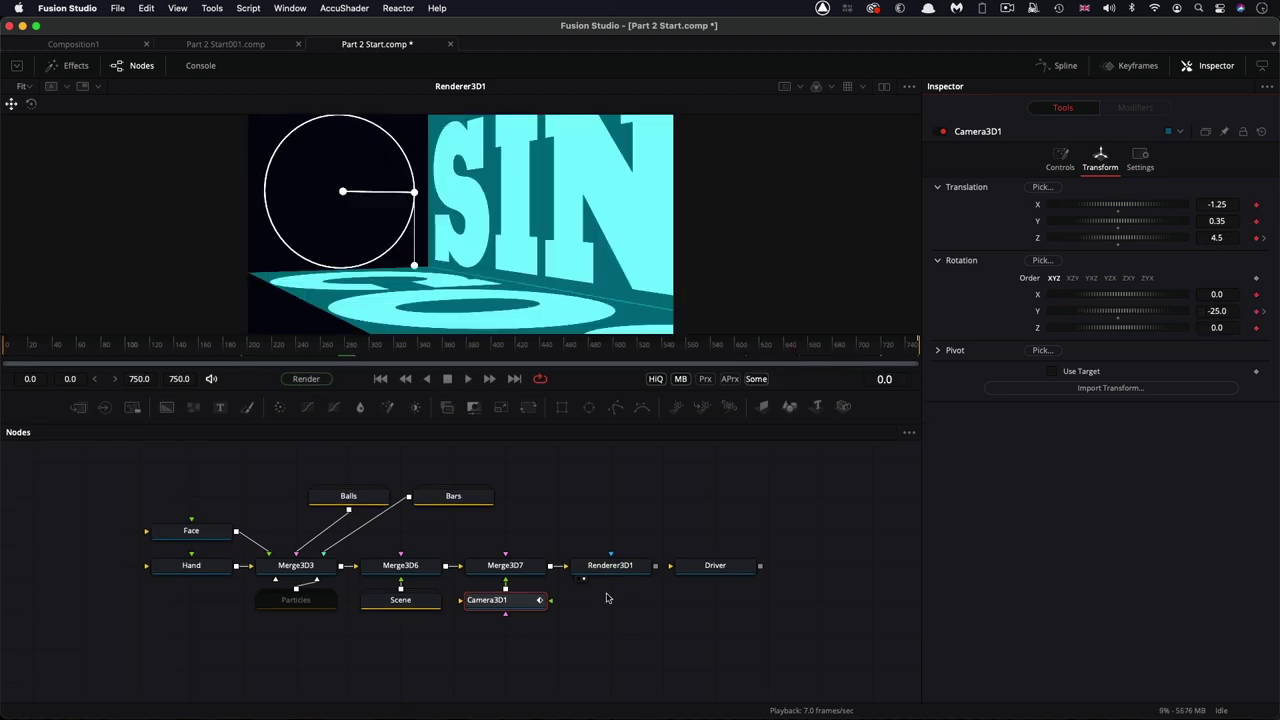
Shift the Renderer3D1 and Driver nodes along and insert a Merge 3D node between Merge3D7 and Renderer3D1.
left_click_drag(766, 631, 712, 576)
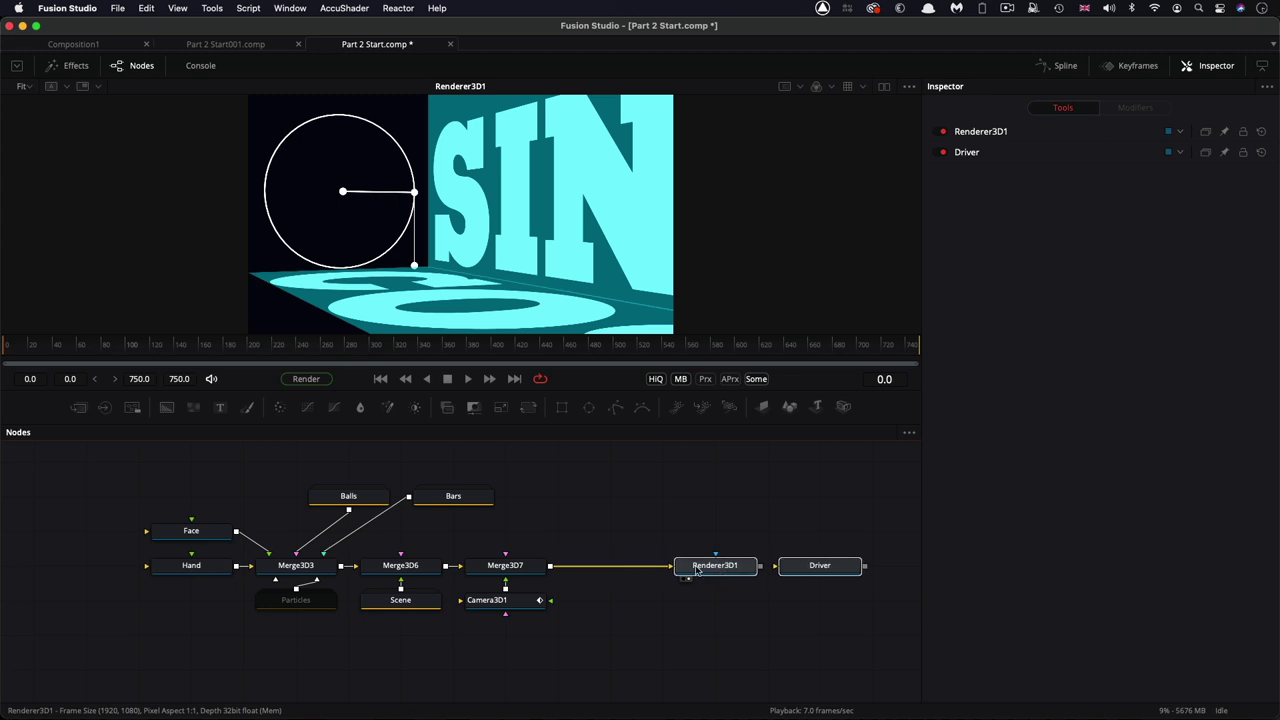
left_click(510, 568)
key("shift+space")
type("3mg")
key("Return")
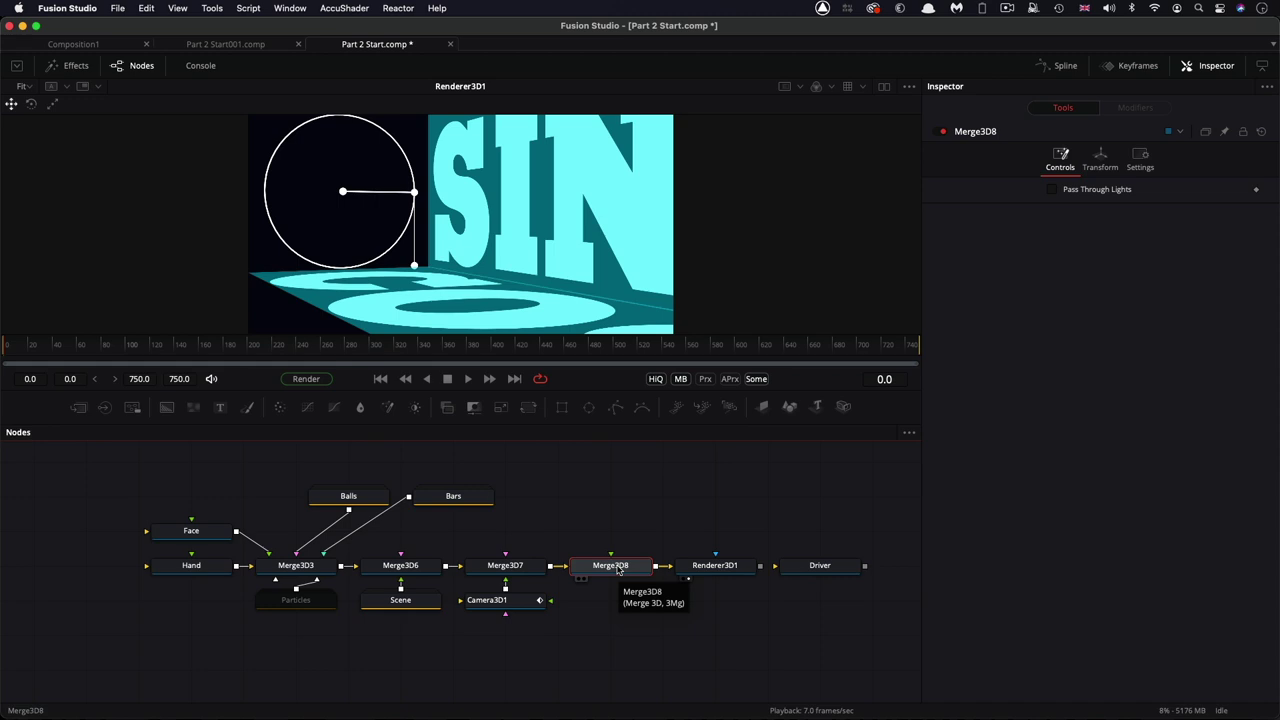
Add an Ambient Light to Merge3D8 and set its intensity to 0.15.
key("shift+space")
type("amb")
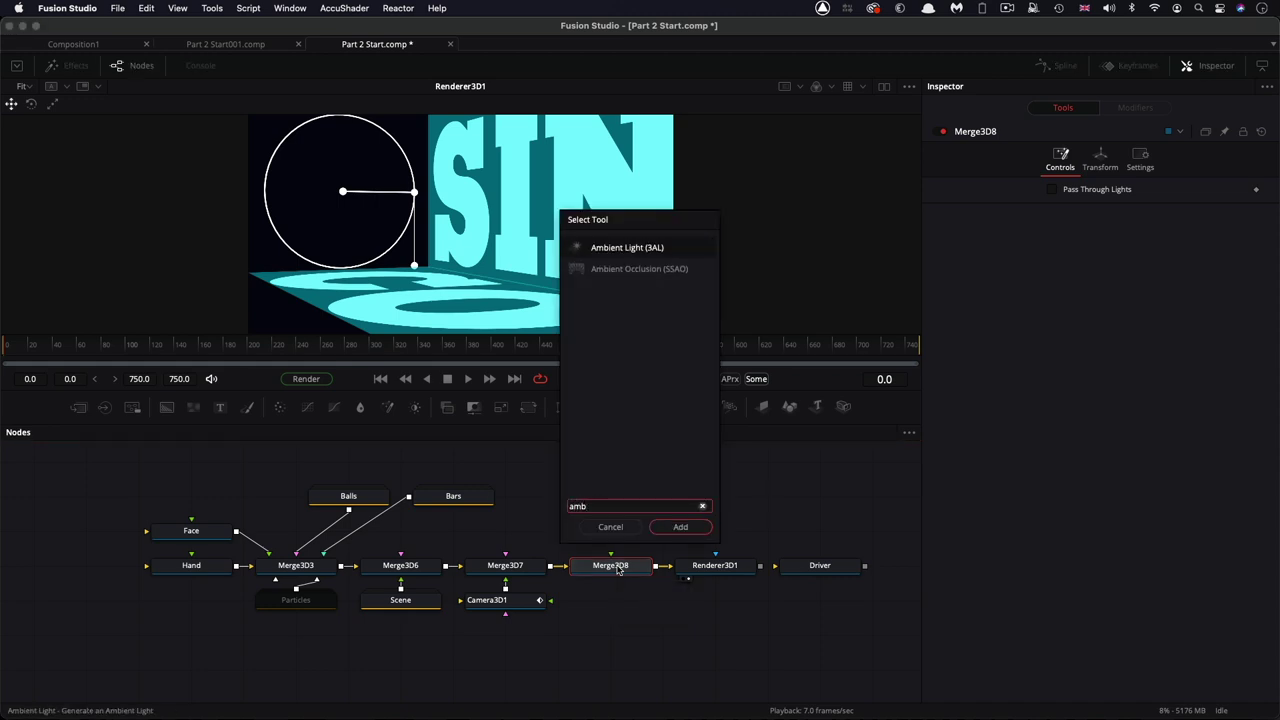
key("Return")
left_click(1230, 272)
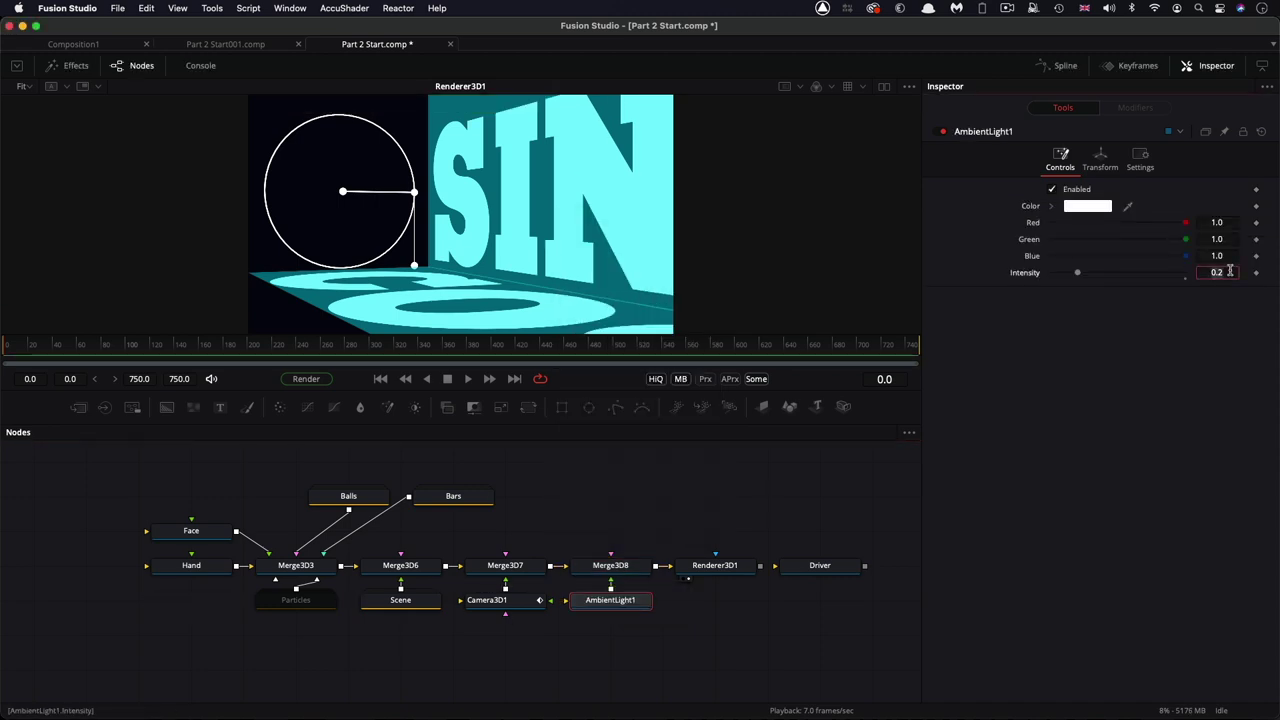
type(".15")
key("Return")
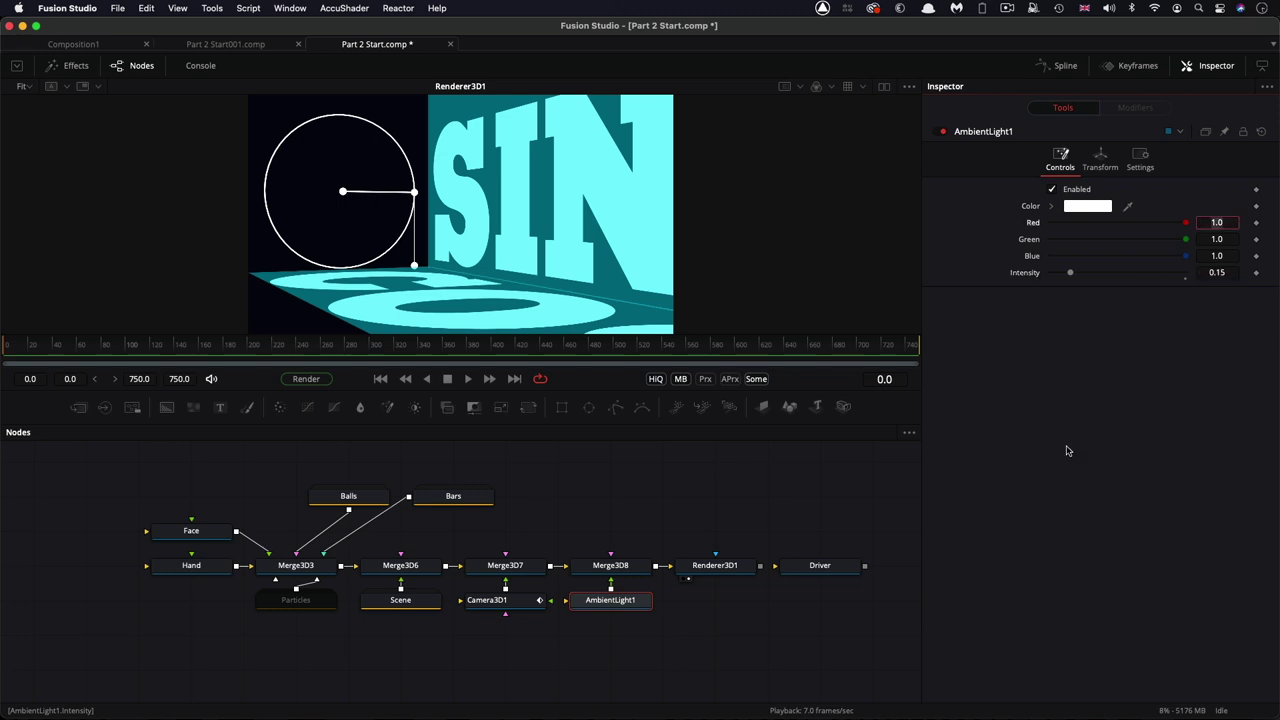
Enable lighting in Renderer3D1.
left_click(714, 565)
left_click(1052, 348)
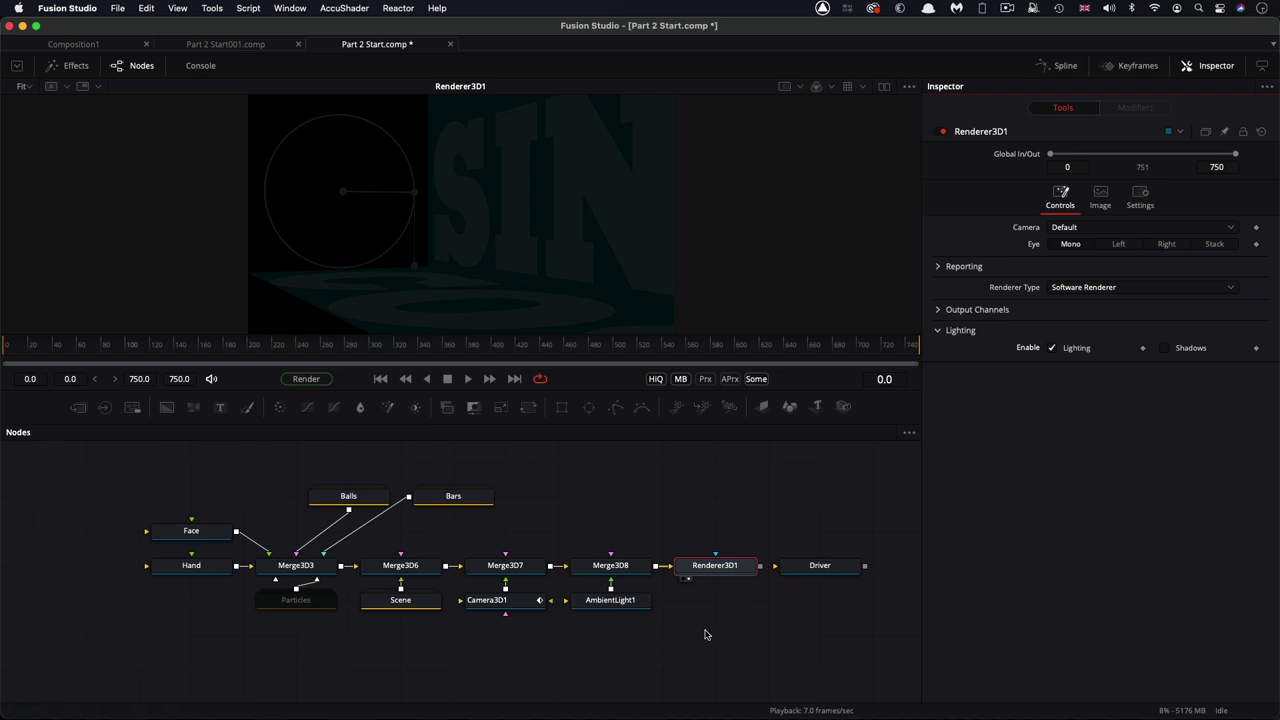
left_click_drag(596, 502, 838, 586)
Add a Point Light to Merge3D8 and arrange it side by side with AmbientLight1 below the merge.
left_click_drag(602, 604, 602, 639)
left_click(616, 566)
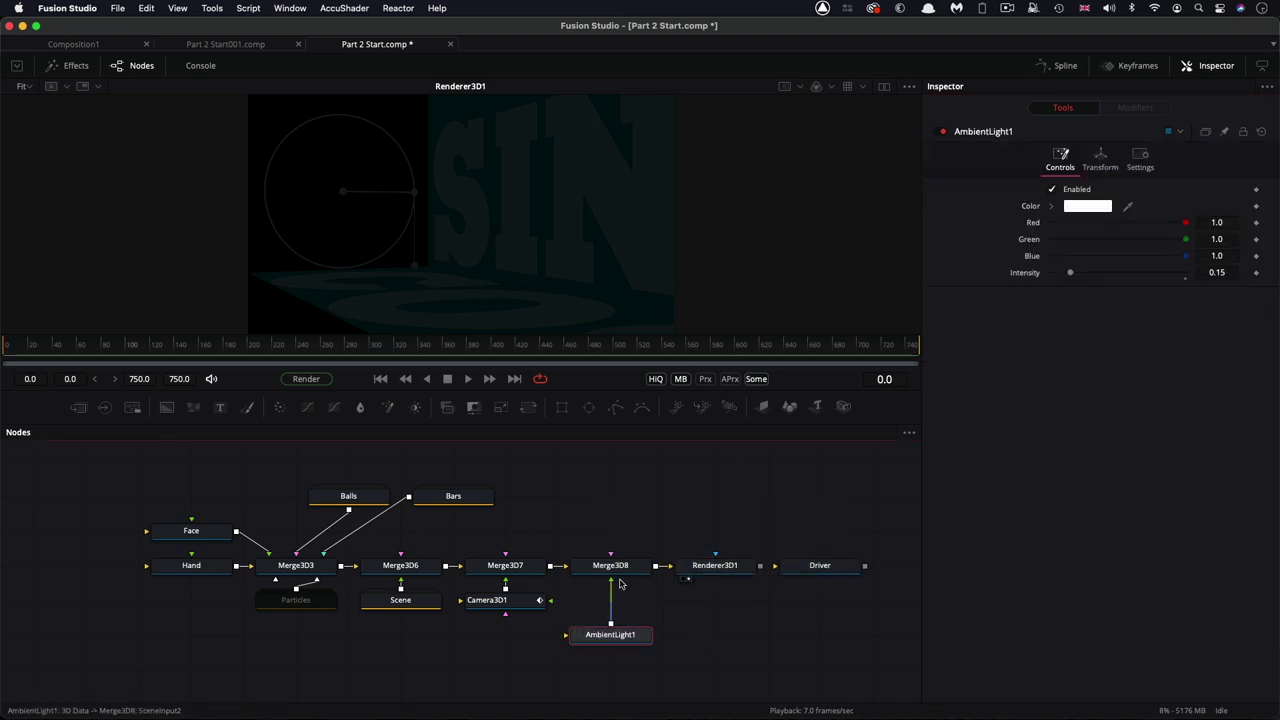
key("shift+space")
type("point")
key("Return")
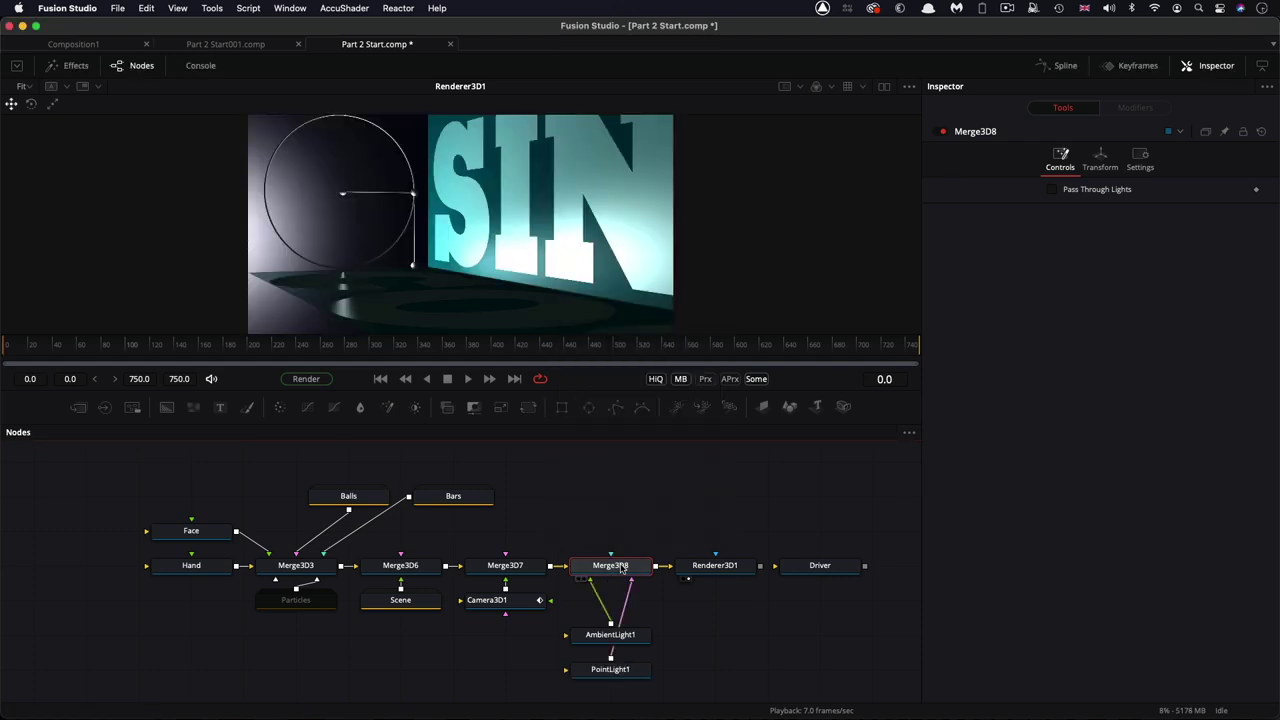
left_click_drag(610, 670, 662, 672)
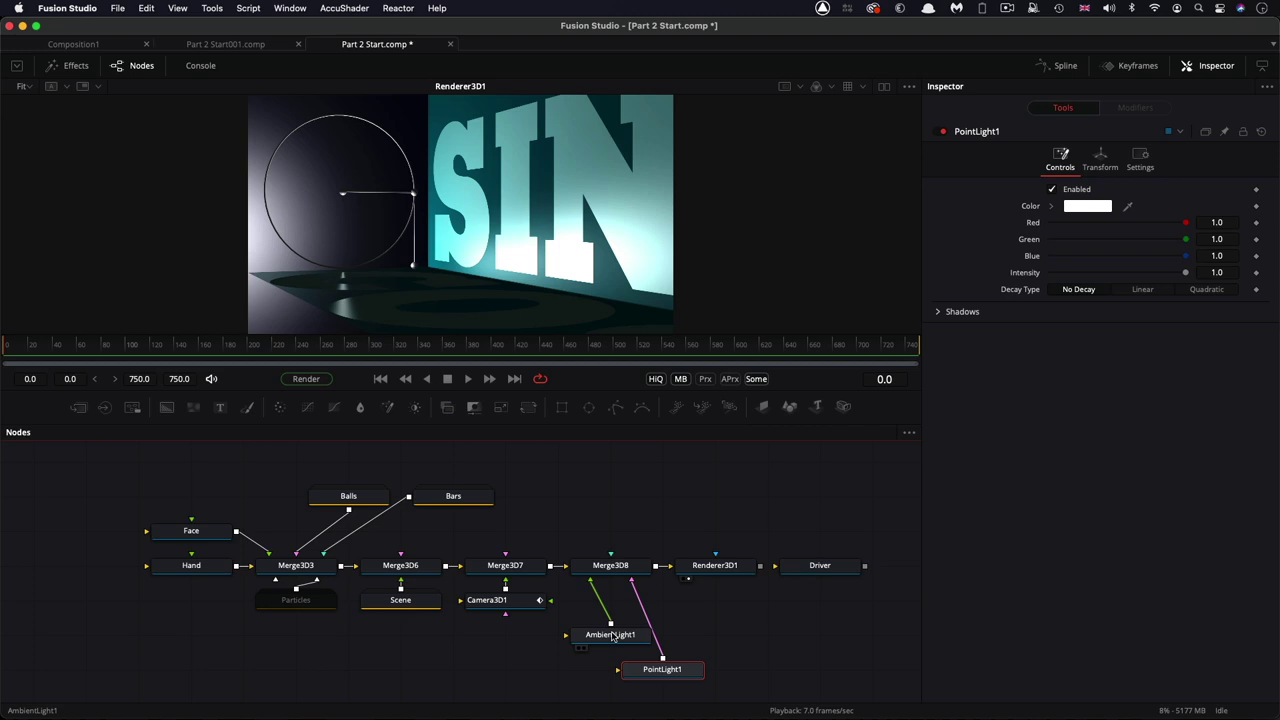
left_click_drag(610, 634, 557, 669)
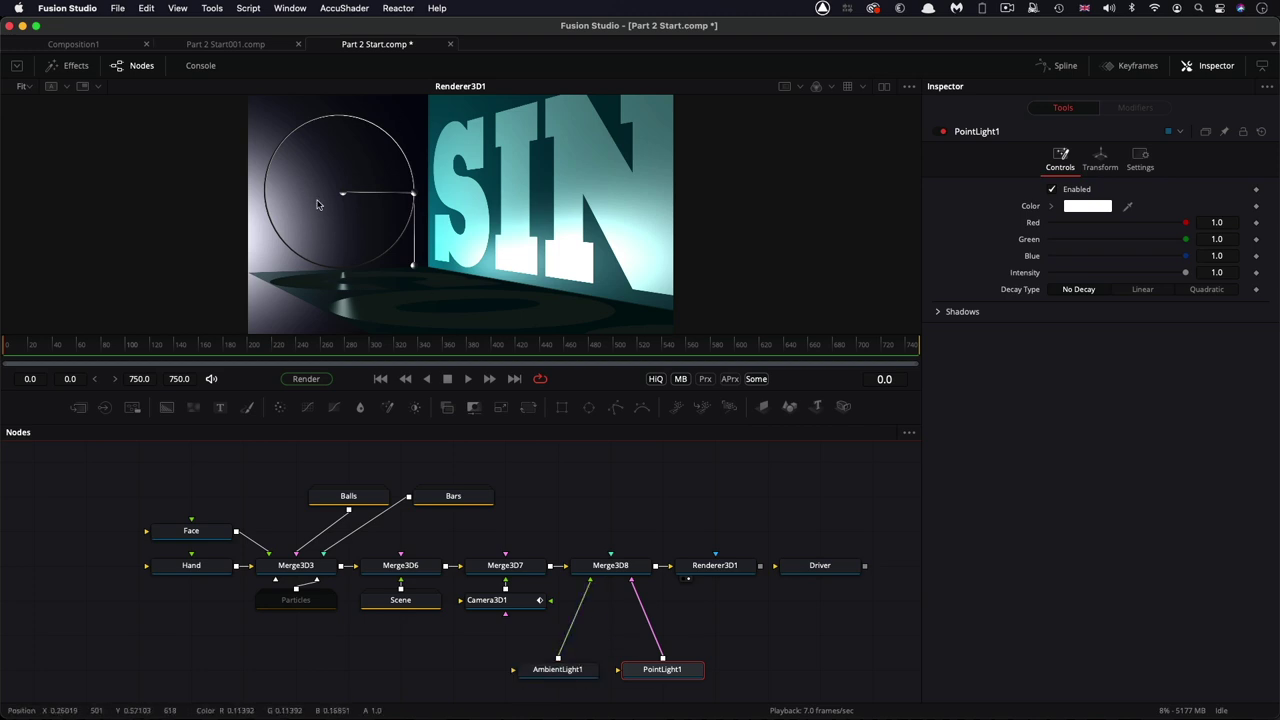
Set PointLight1's red to 0.9 and its decay to Linear with a decay rate of 0.75.
left_click(1230, 221)
key("BackSpace")
key("Tab")
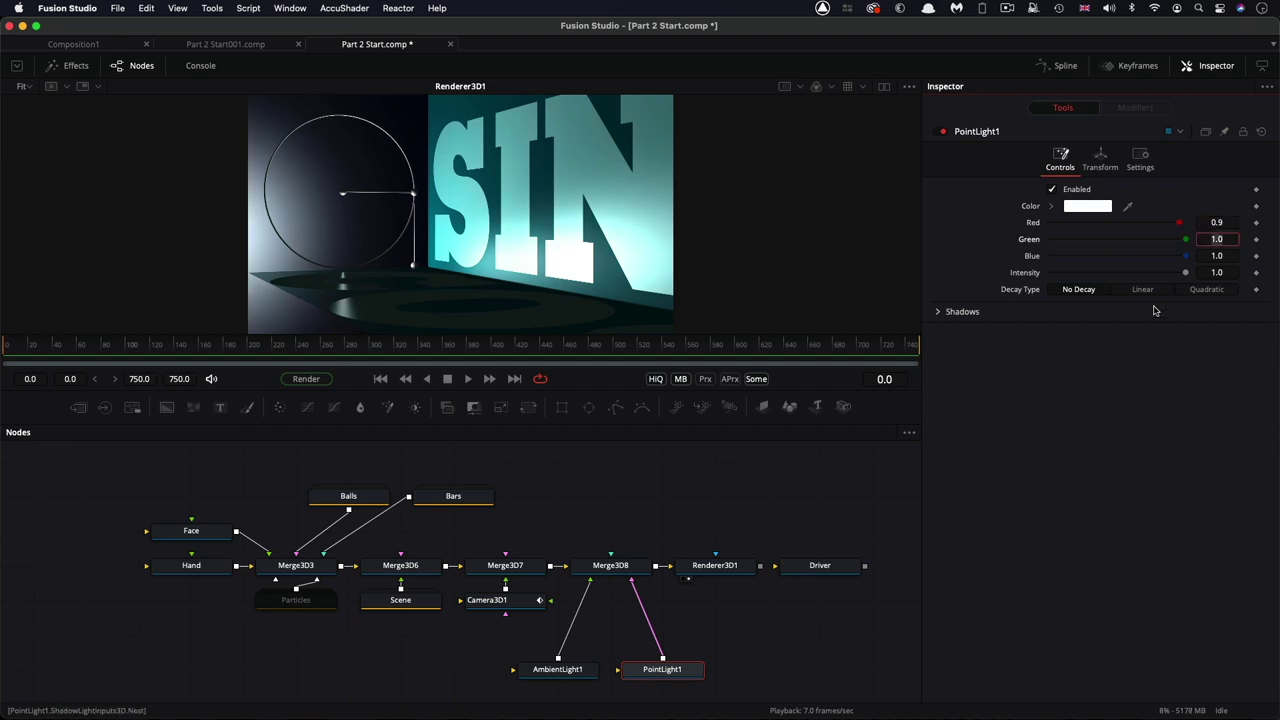
left_click(1143, 289)
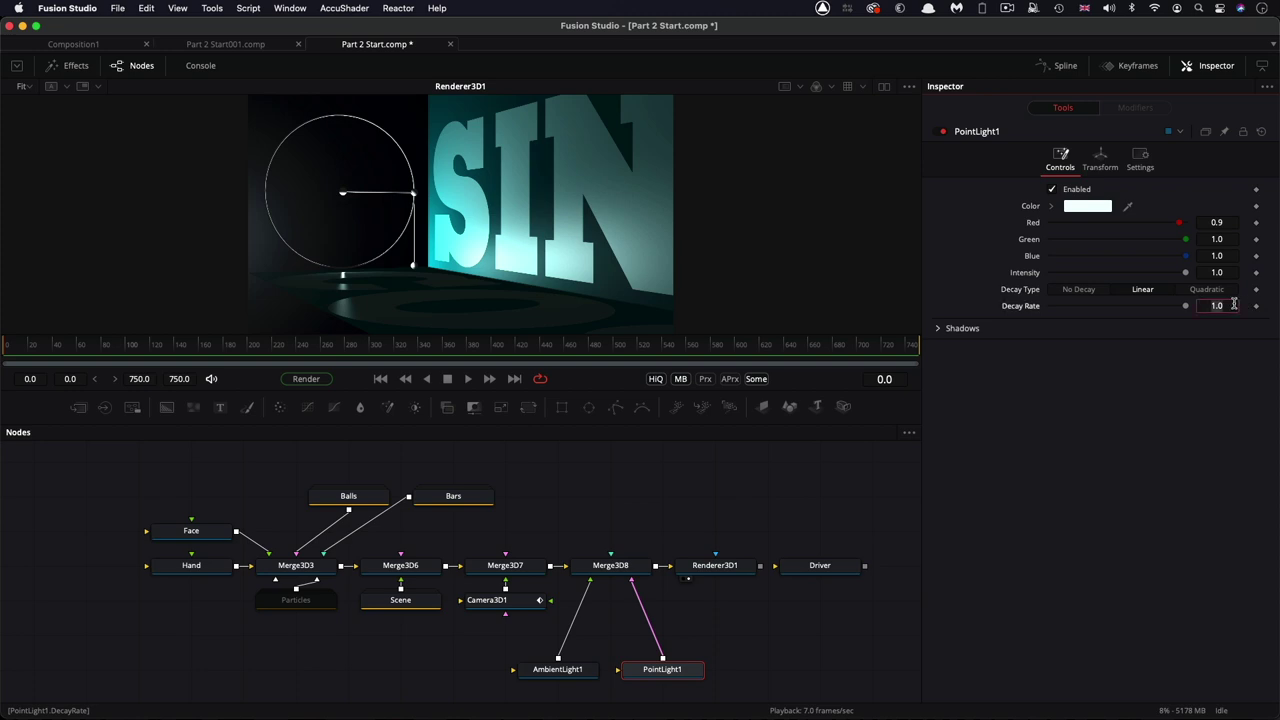
type(".75")
key("Return")
Set PointLight1's translation to X -0.2, Y 0.35 and Z -2.
left_click(1100, 152)
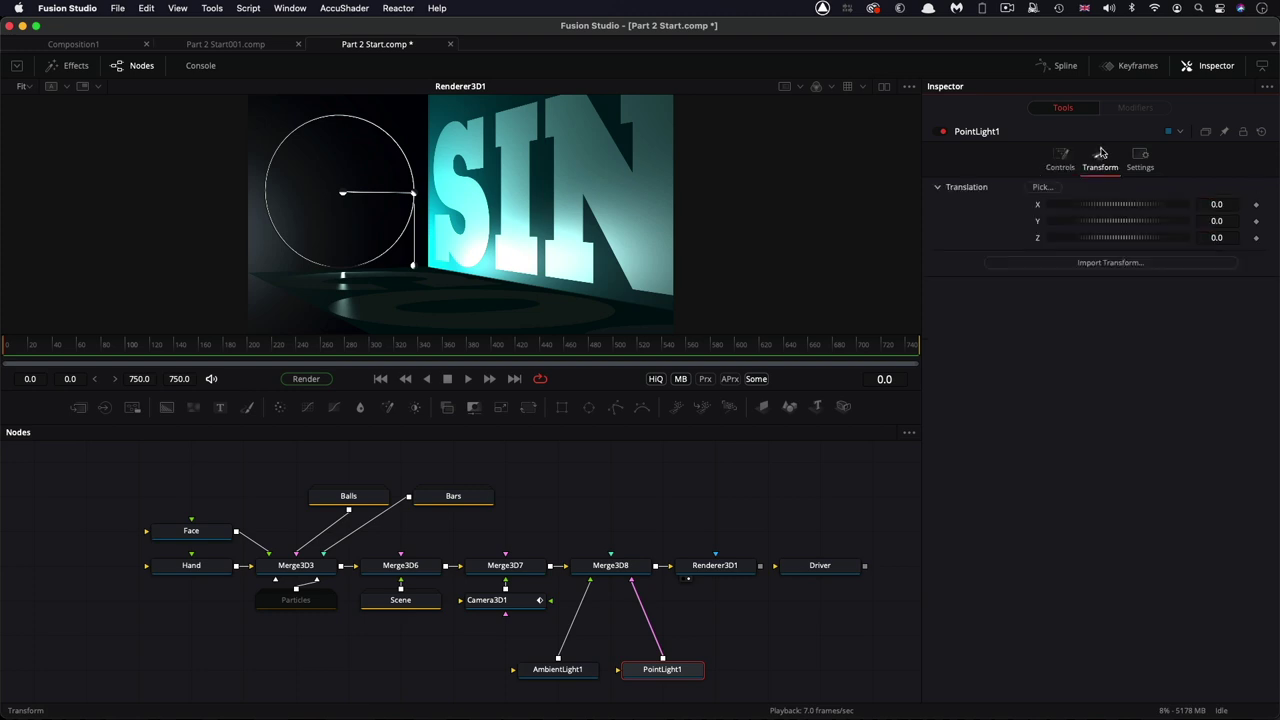
left_click(1231, 204)
type("-.2")
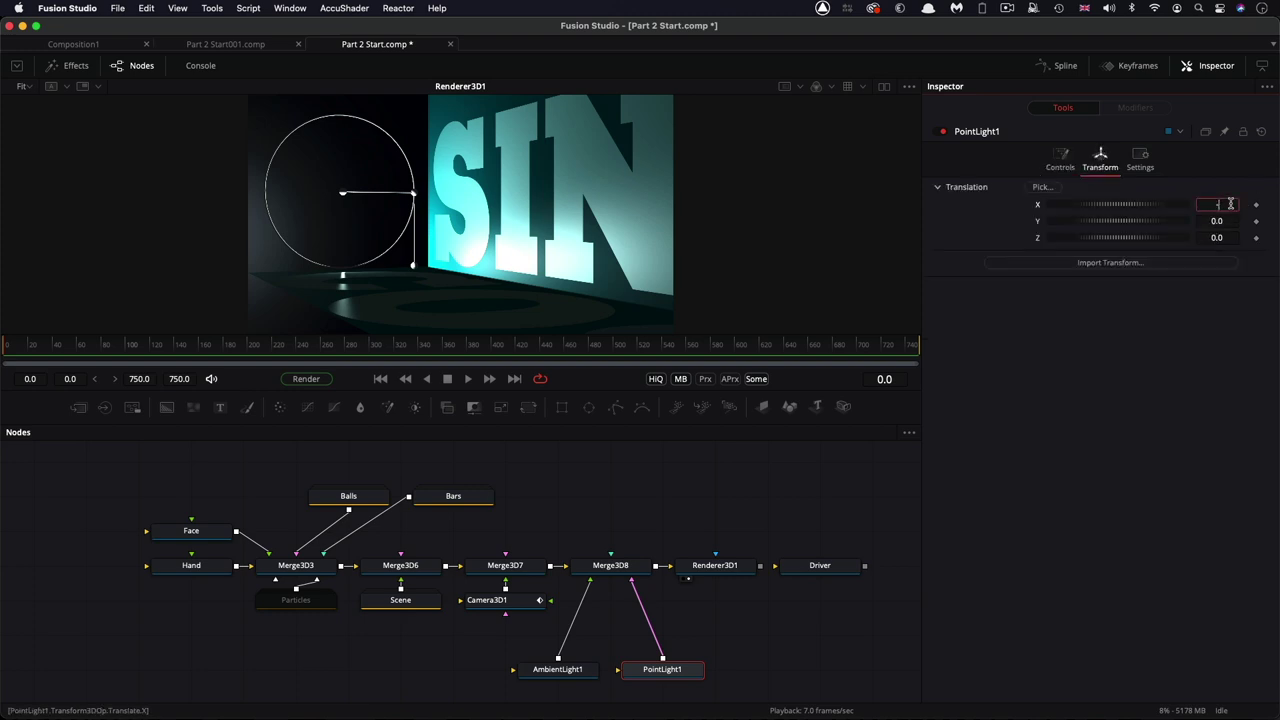
key("Tab")
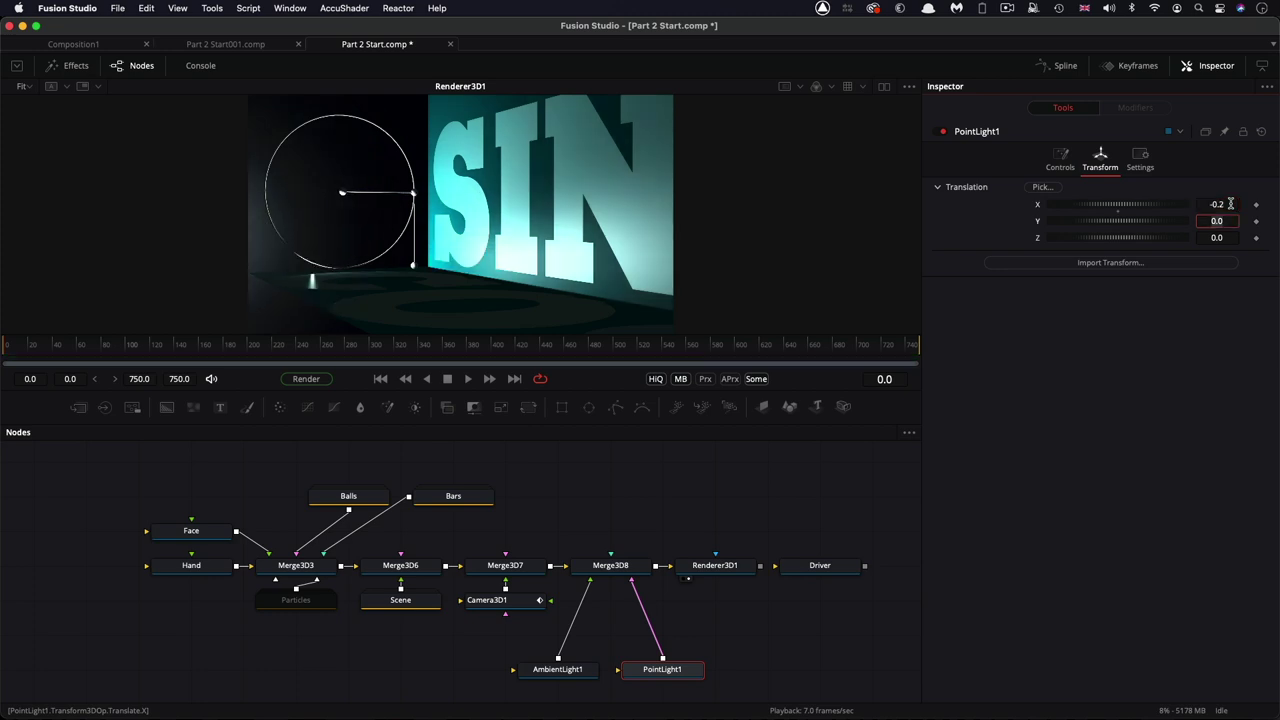
type(".35")
key("Tab")
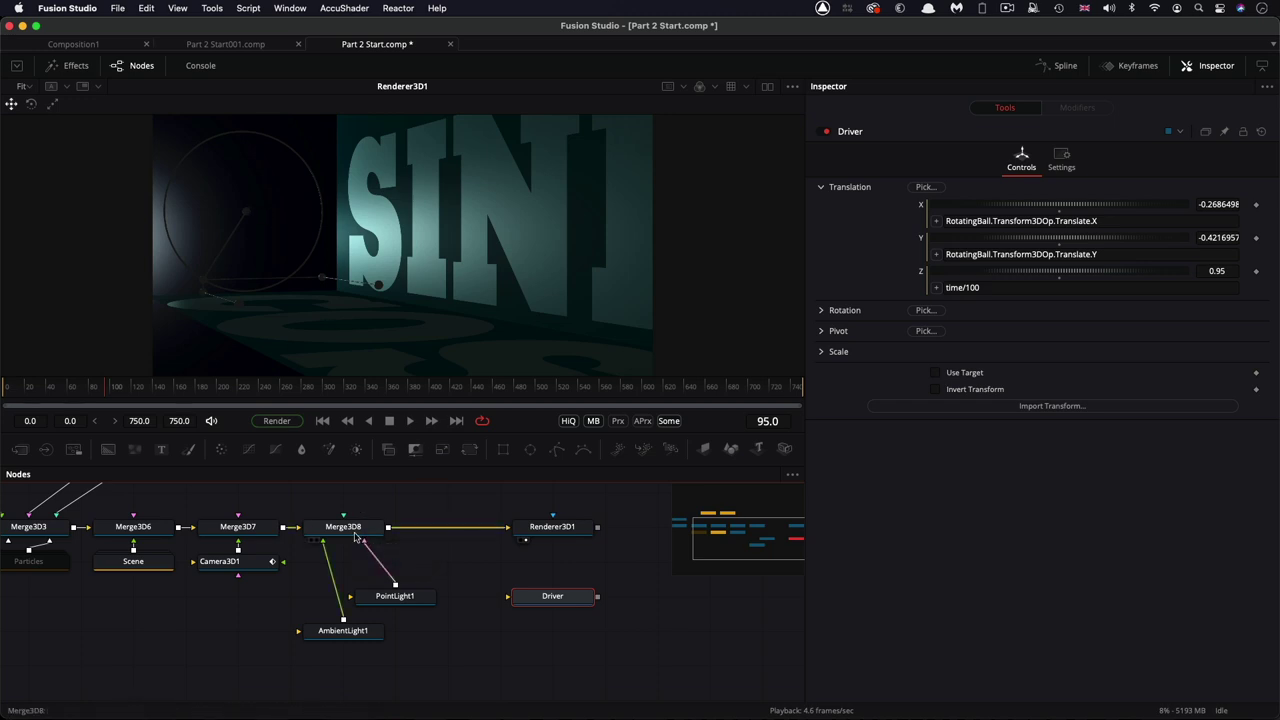
Insert a Merge 3D node between Merge3D8 and Renderer3D1 and attach a Point Light to it.
left_click(334, 533)
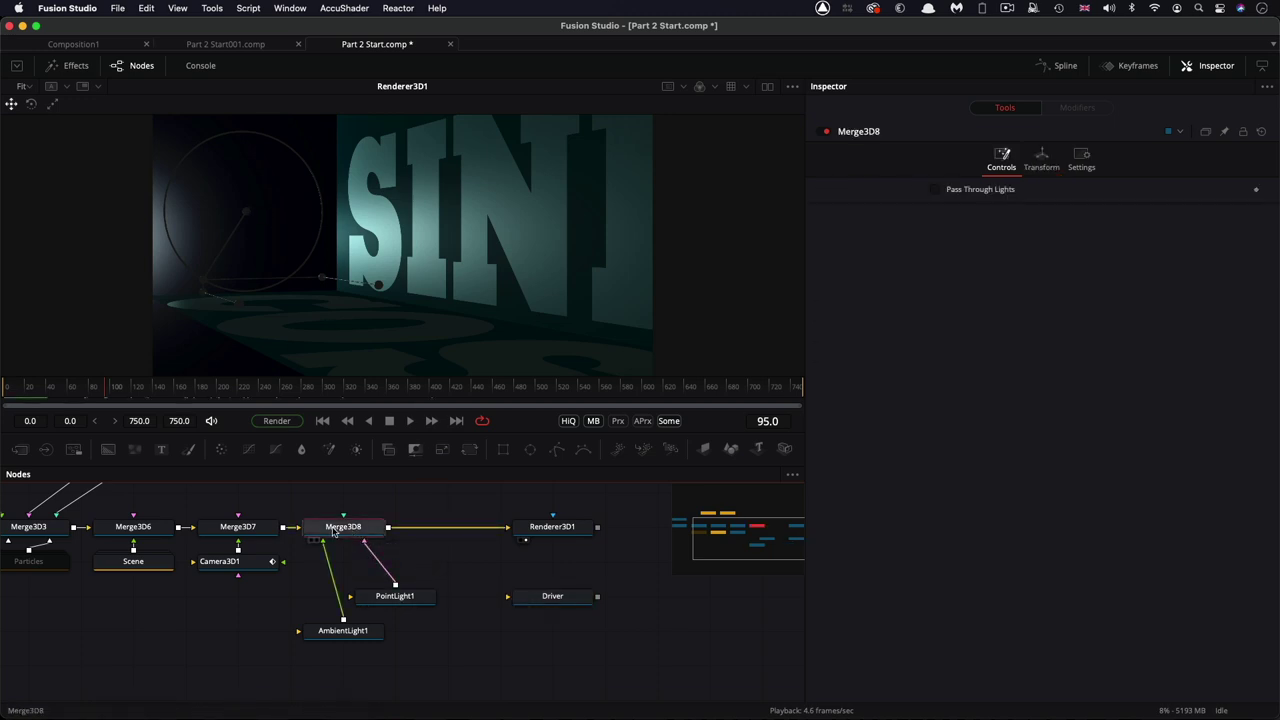
key("shift+space")
type("3mg")
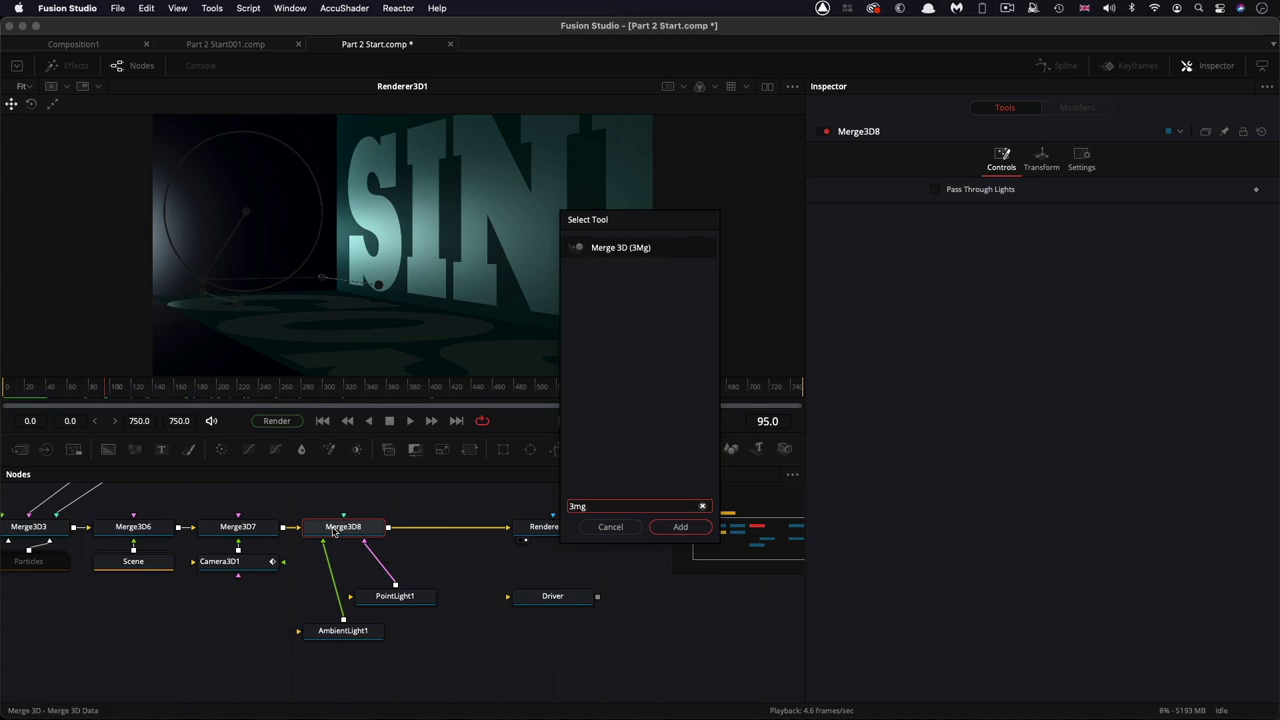
key("Return")
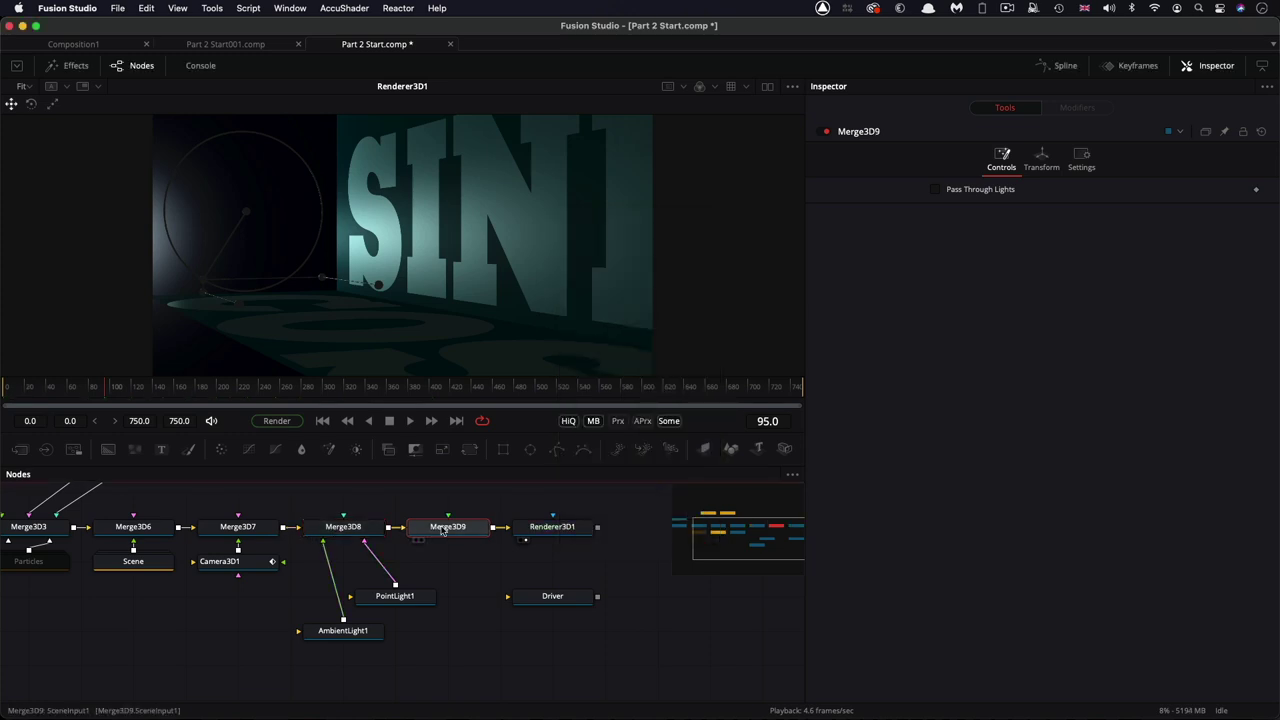
key("shift+space")
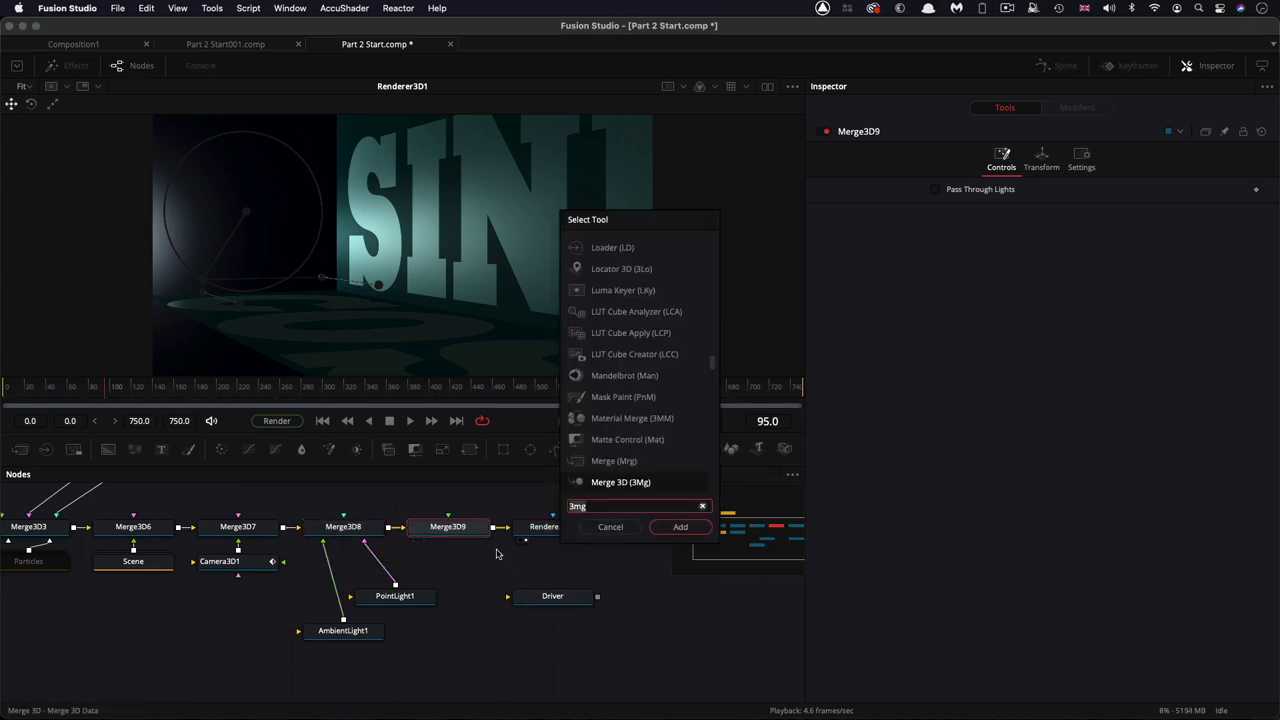
type("3pl")
key("Return")
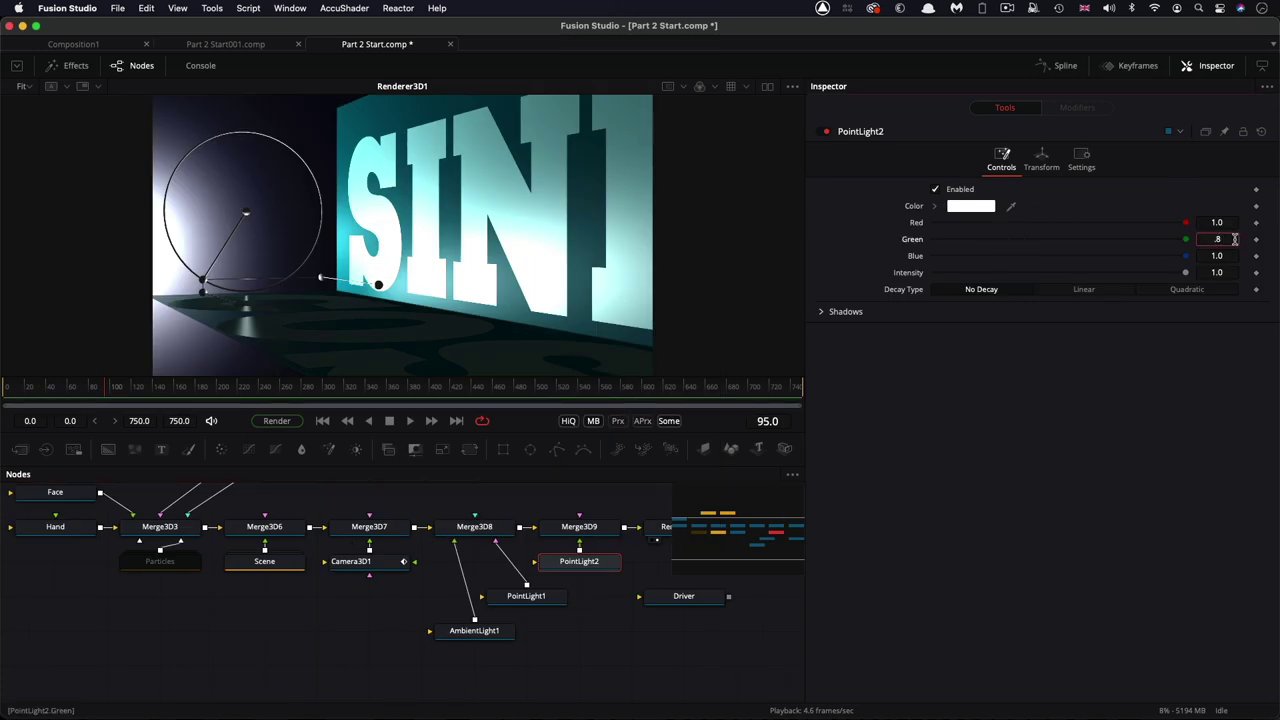
Set PointLight2's green to 0.8, blue to 0.6, intensity to 0.2 and decay type to Linear.
left_click(1234, 239)
type(".8")
key("Tab")
key("Return")
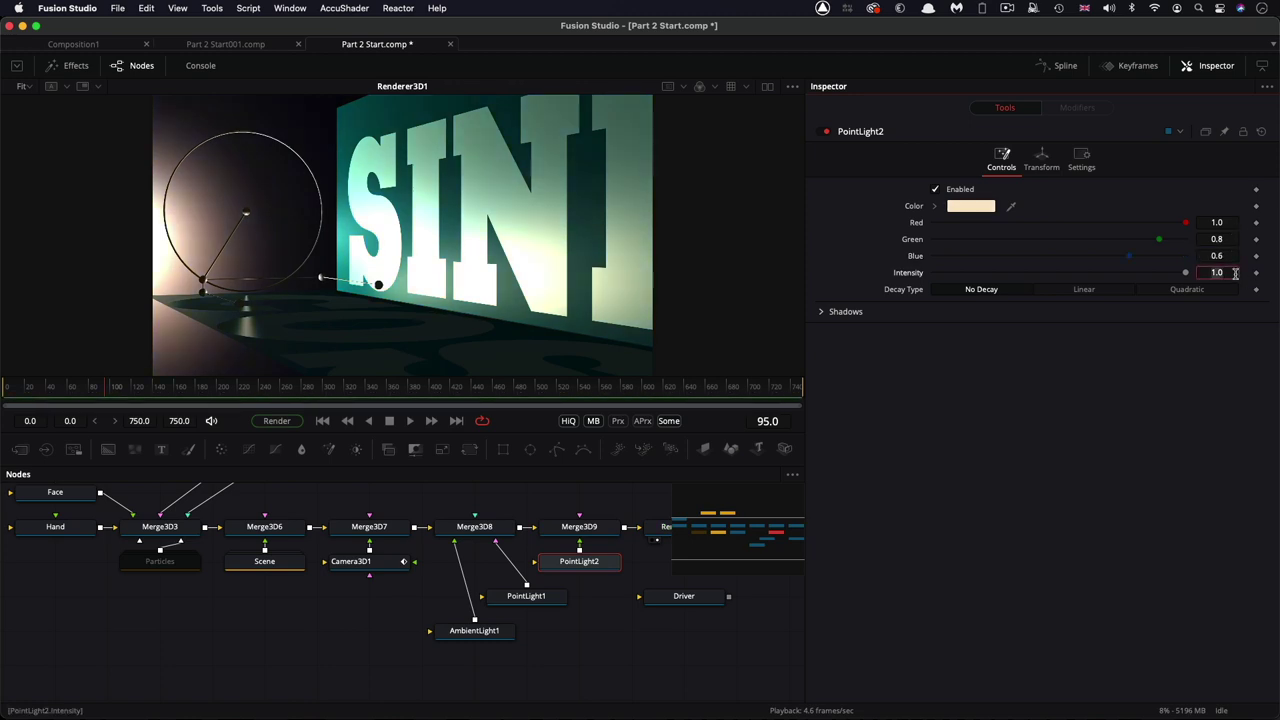
left_click(1235, 273)
type(".2")
key("Return")
left_click(1084, 289)
scroll(486, 614, "right", 3)
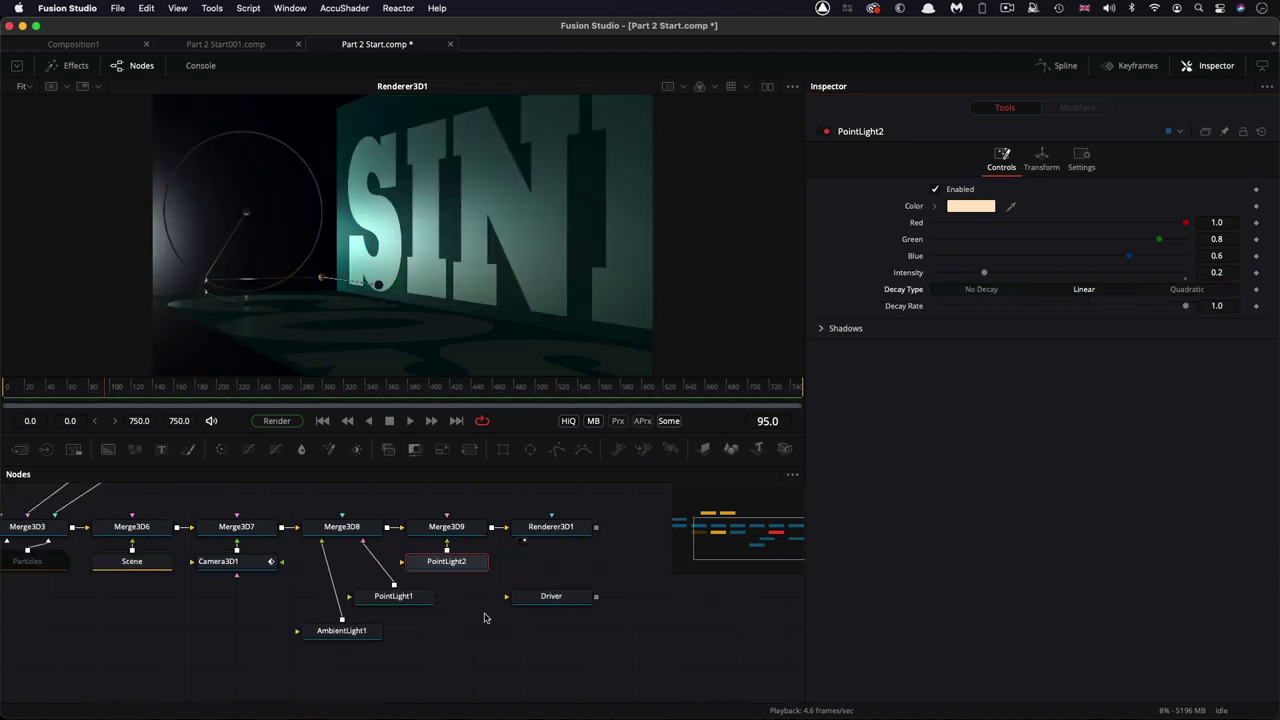
Place Driver beneath Renderer3D1 and link PointLight2's X translation to Driver's X translation with an expression.
left_click_drag(561, 604, 557, 570)
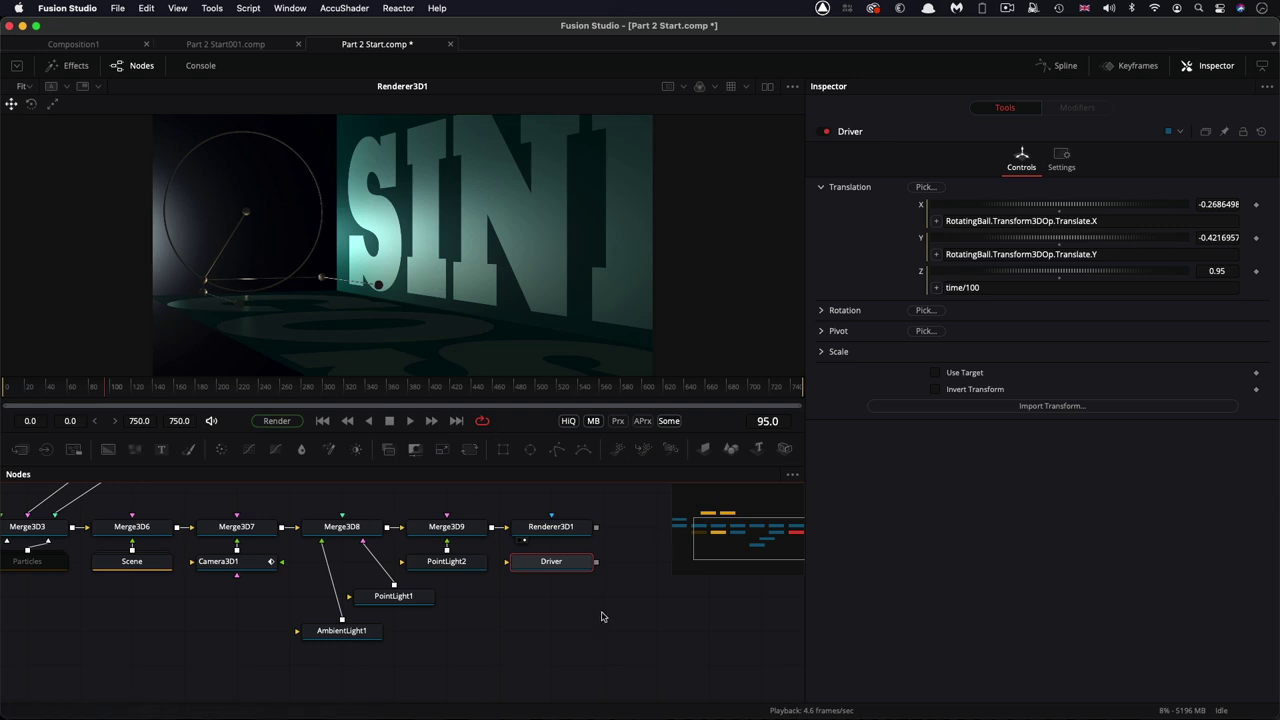
left_click_drag(581, 597, 466, 566)
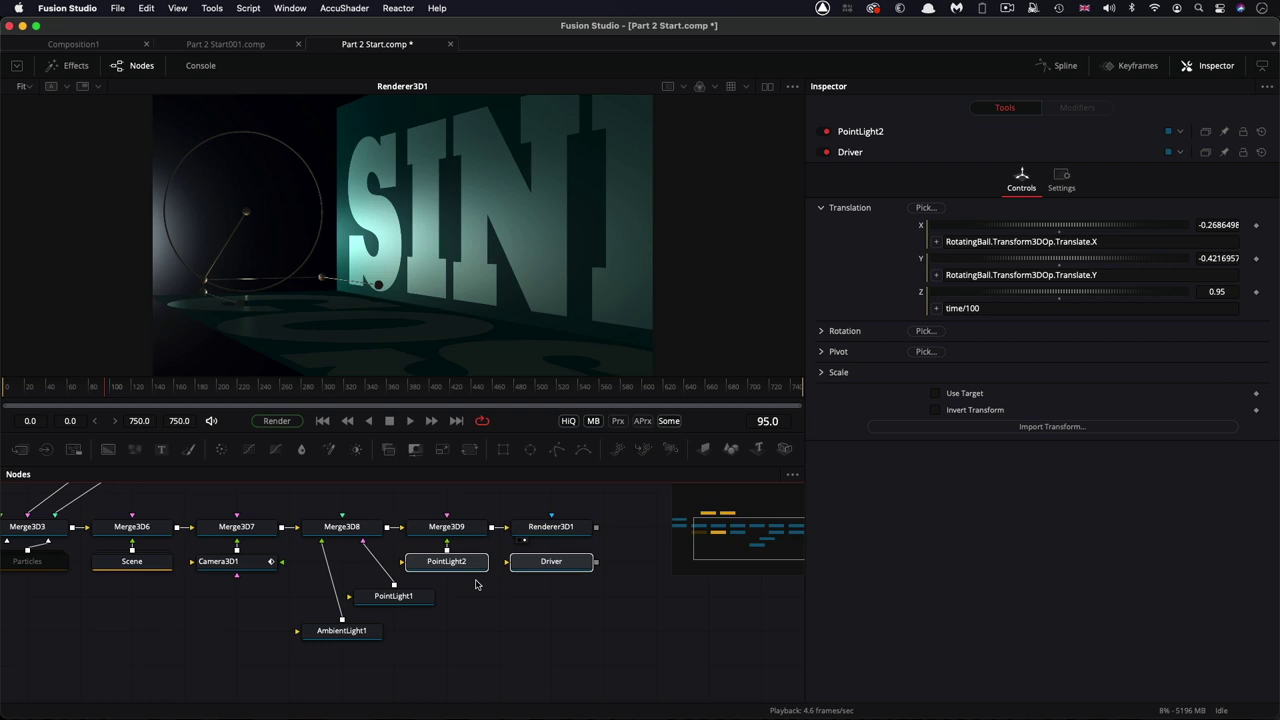
left_click(868, 131)
left_click(1045, 155)
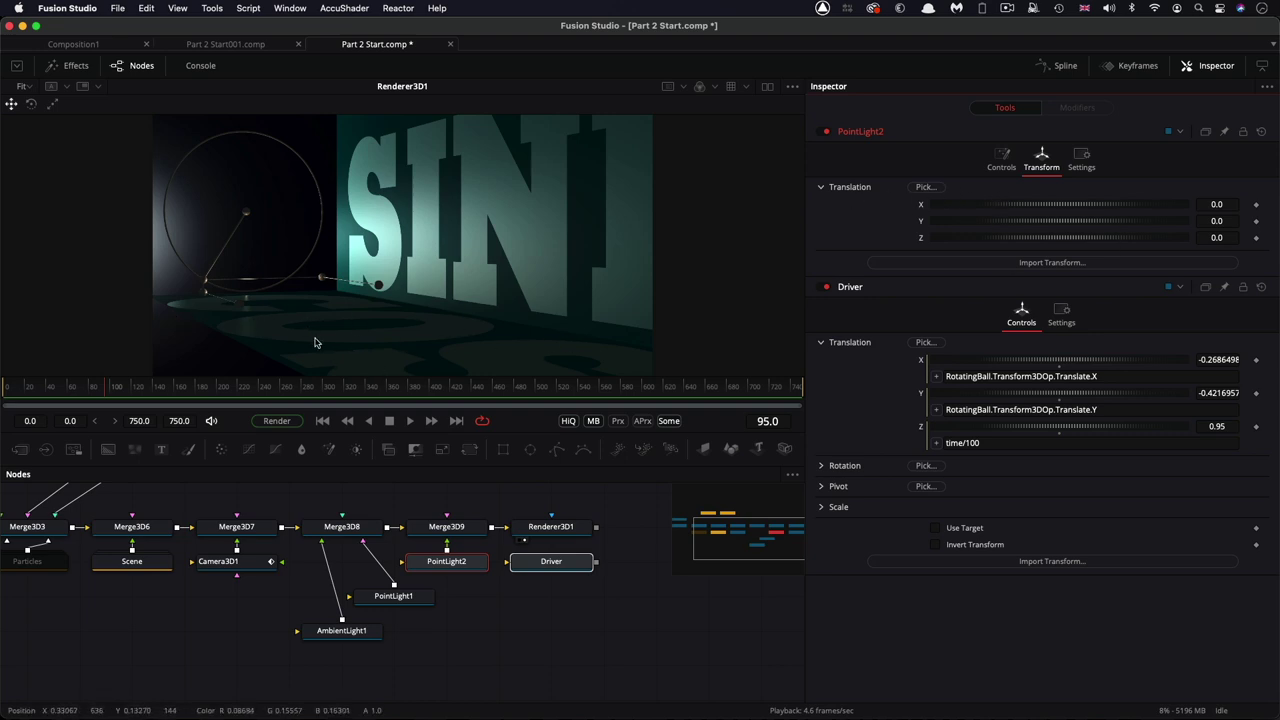
right_click(1055, 204)
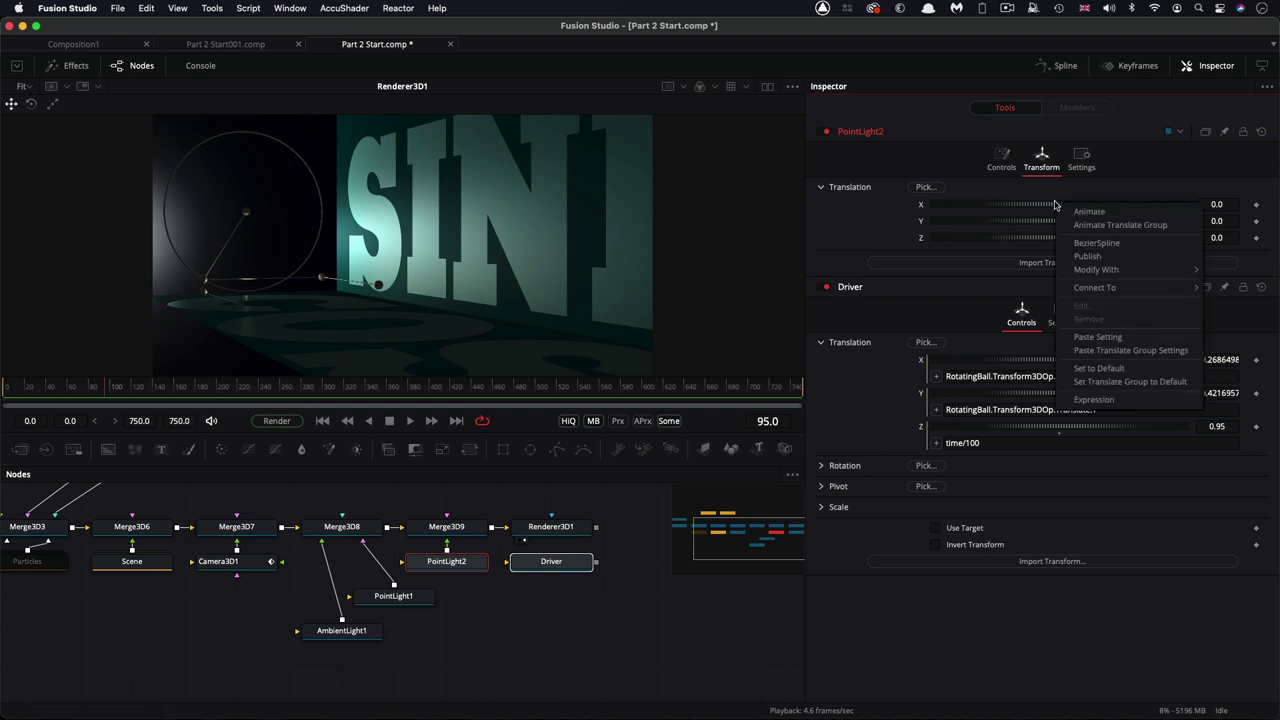
left_click(1088, 398)
left_click_drag(936, 221, 1032, 378)
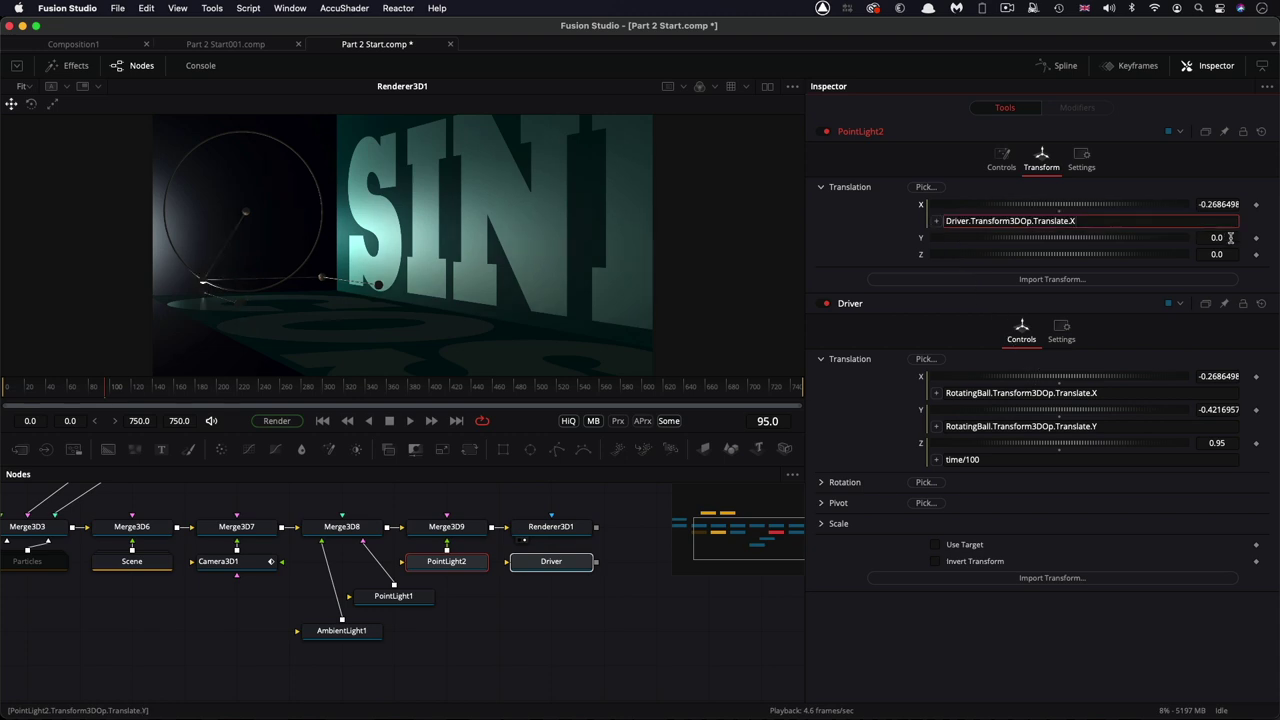
Set PointLight2's Y translation to 0.1 and link its Z translation to Driver's Z translation with an expression.
left_click(1230, 238)
type(".1")
key("Tab")
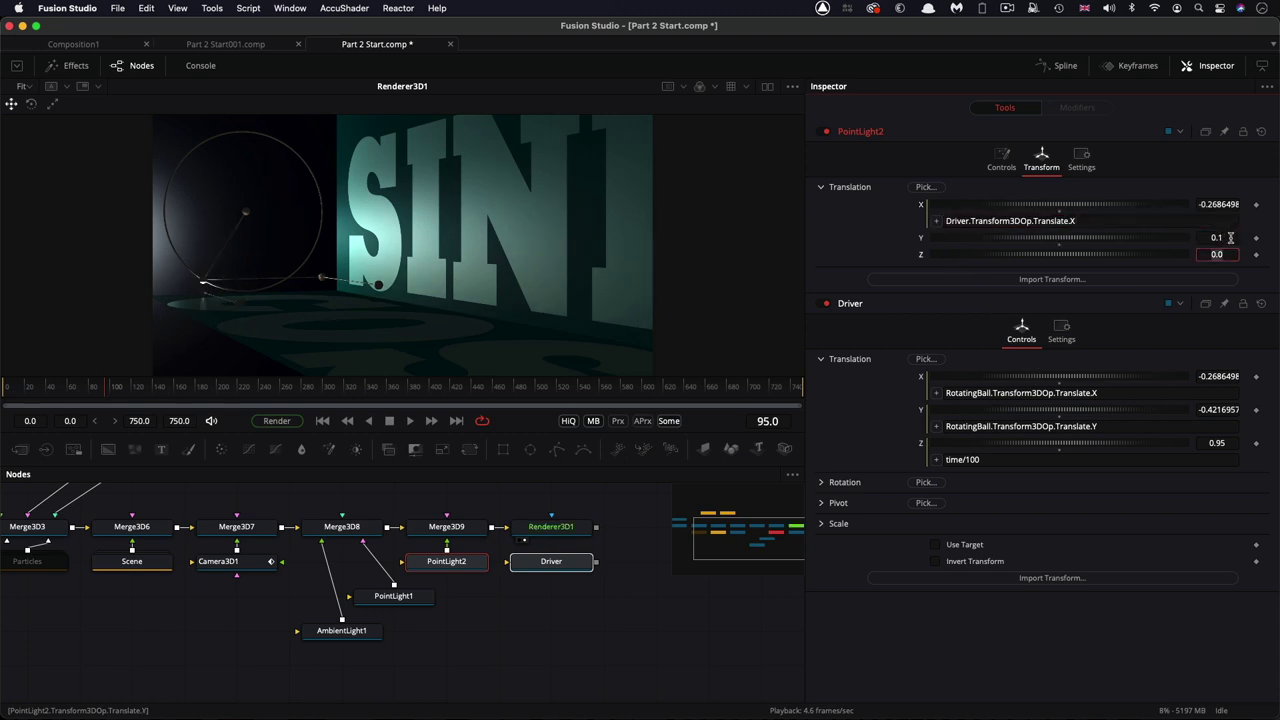
right_click(1048, 256)
left_click(1090, 449)
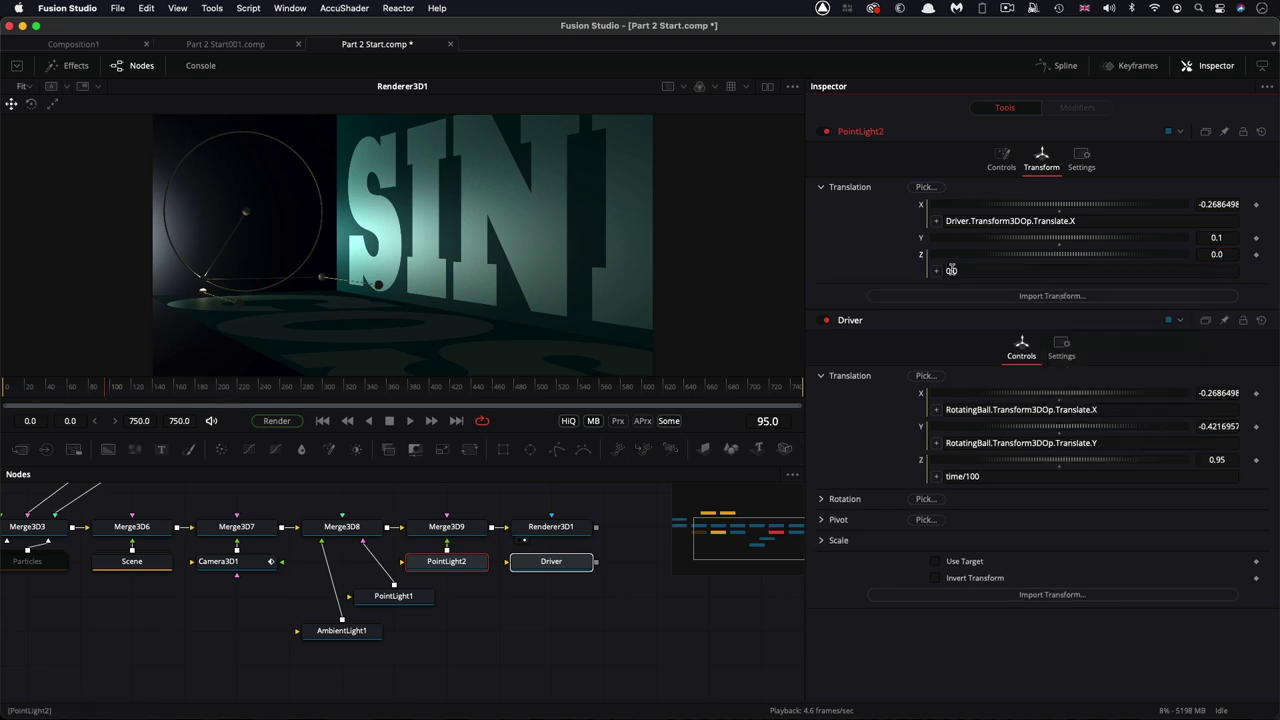
left_click_drag(937, 272, 1050, 462)
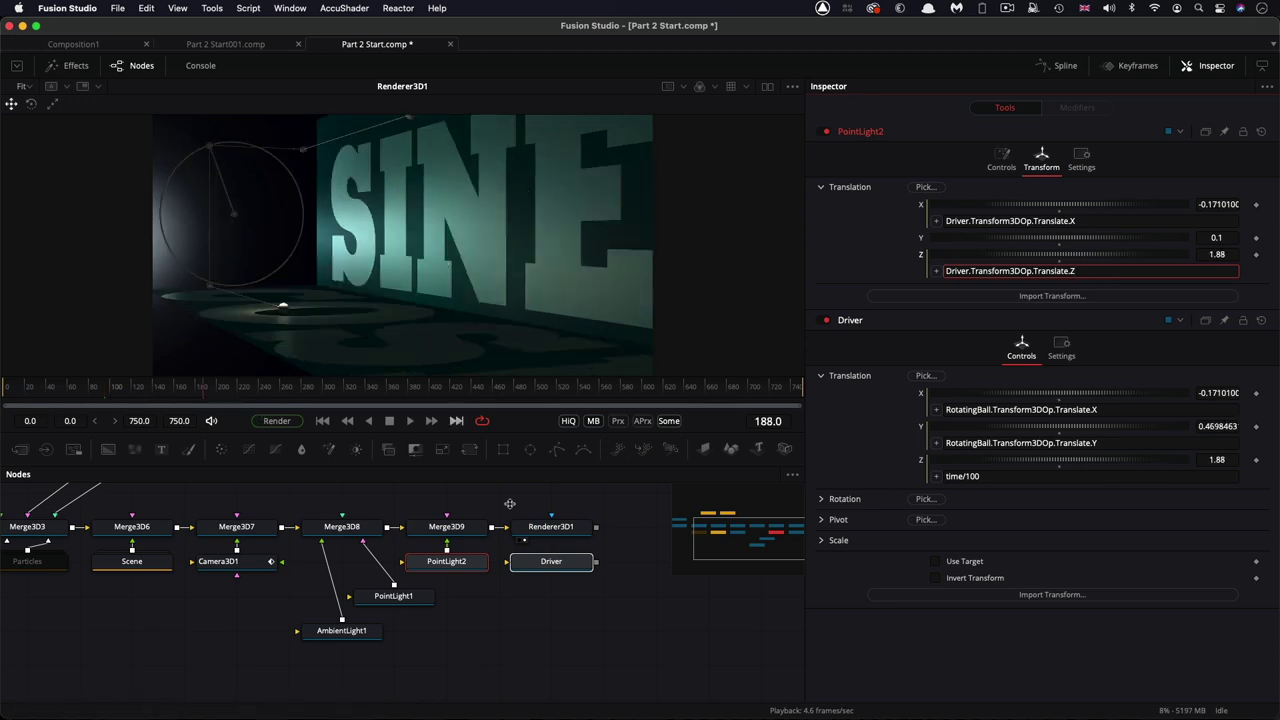
Shift Renderer3D1 and Driver along, and connect a copy of PointLight2 to Merge3D9.
mouse_move(647, 638)
left_mouse_down()
mouse_move(537, 552)
mouse_move(526, 506)
left_mouse_up()
left_click_drag(551, 561, 656, 561)
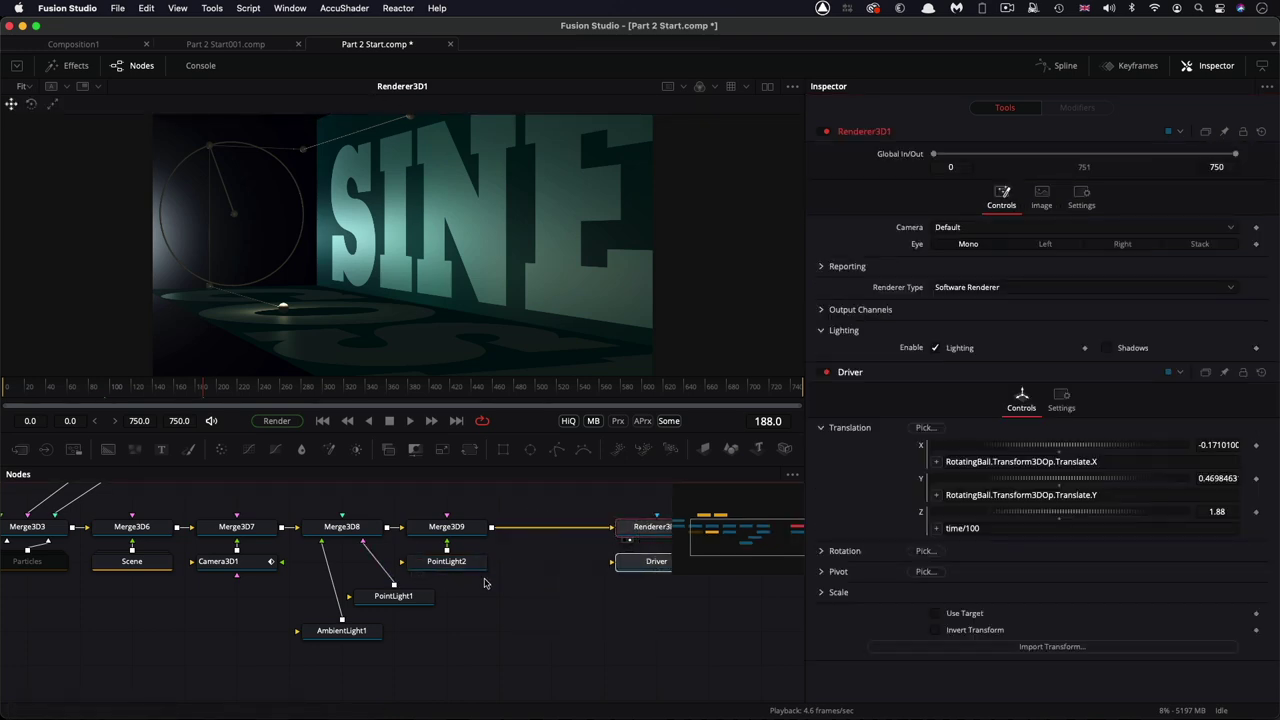
left_click(447, 563)
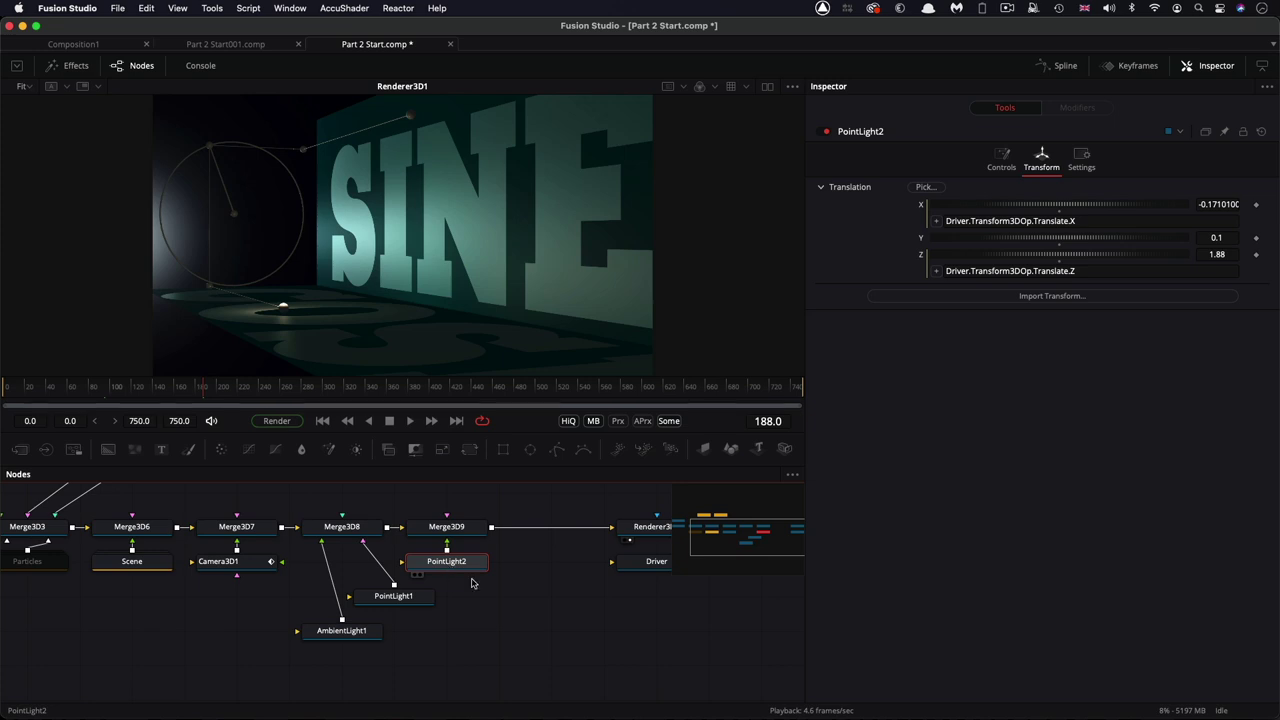
key("super+c")
key("super+v")
left_click_drag(558, 634, 446, 528)
Spread out the ambient and point light nodes neatly beneath Merge3D8 and Merge3D9.
left_click(406, 601)
left_click_drag(499, 596, 551, 596)
left_click_drag(428, 551, 362, 597)
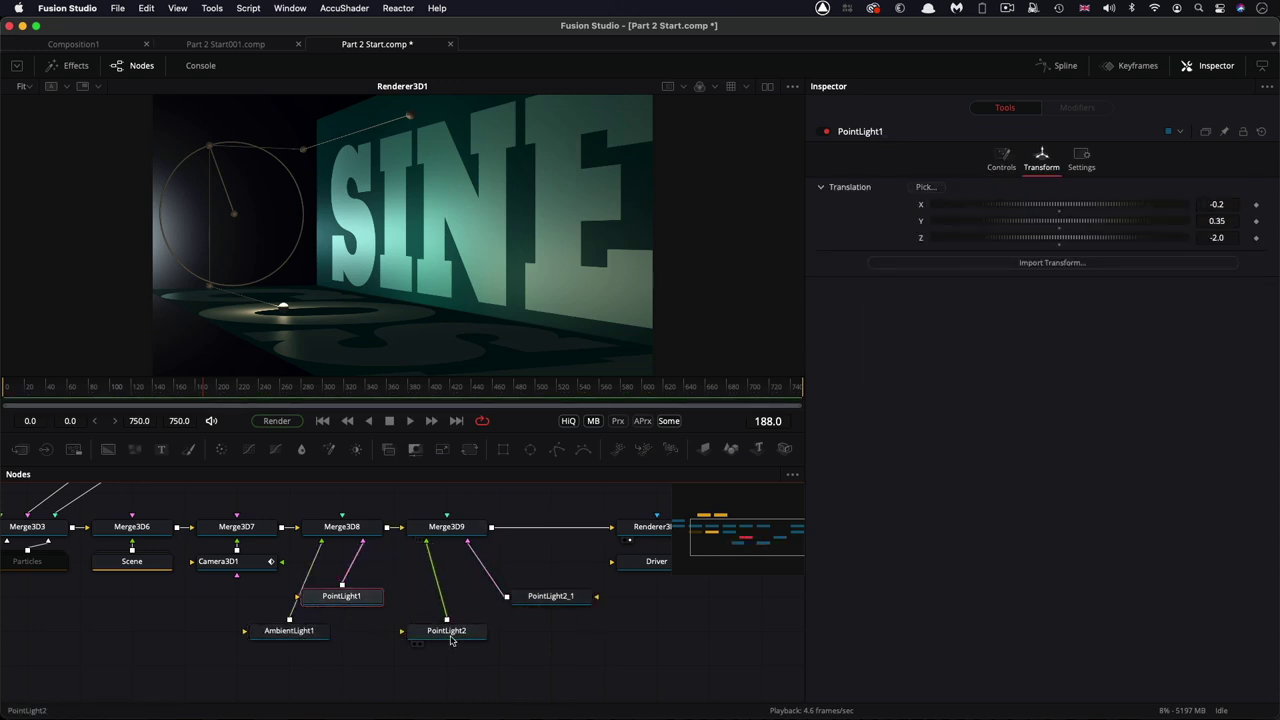
left_click_drag(450, 634, 450, 600)
Set the red value of the copied light PointLight2_1 to 0.25.
left_click(548, 596)
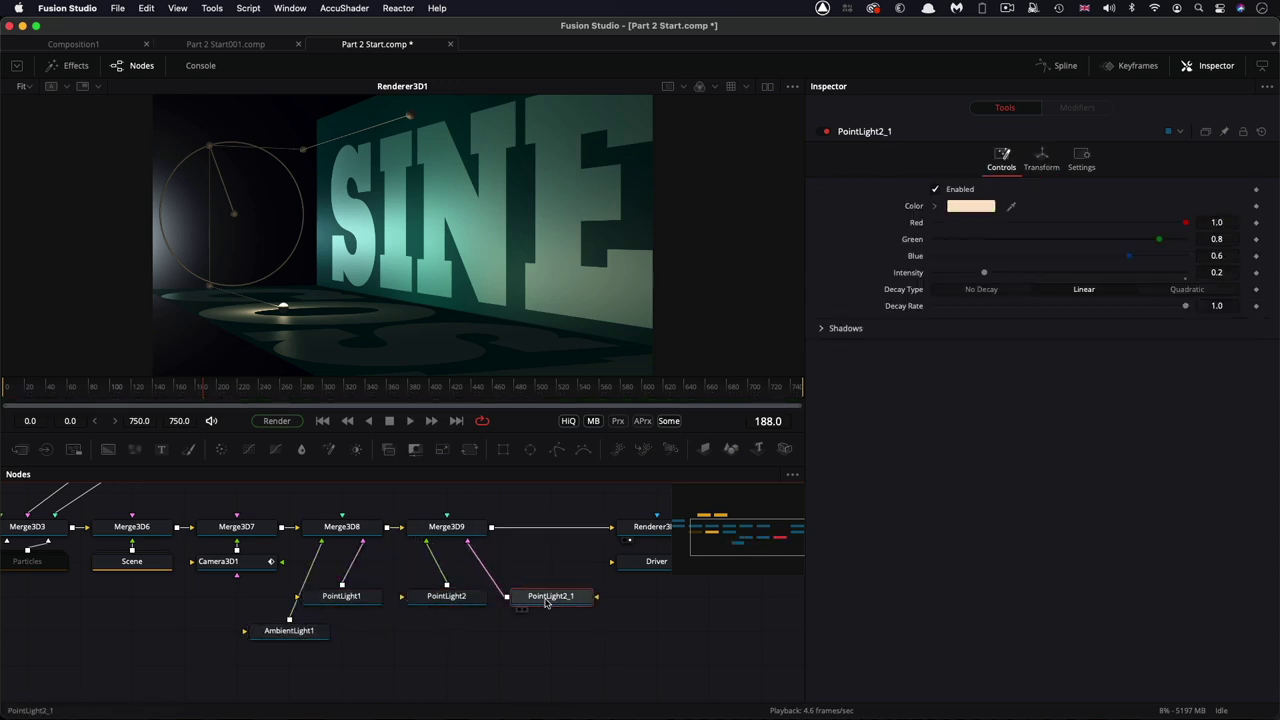
left_click(1228, 222)
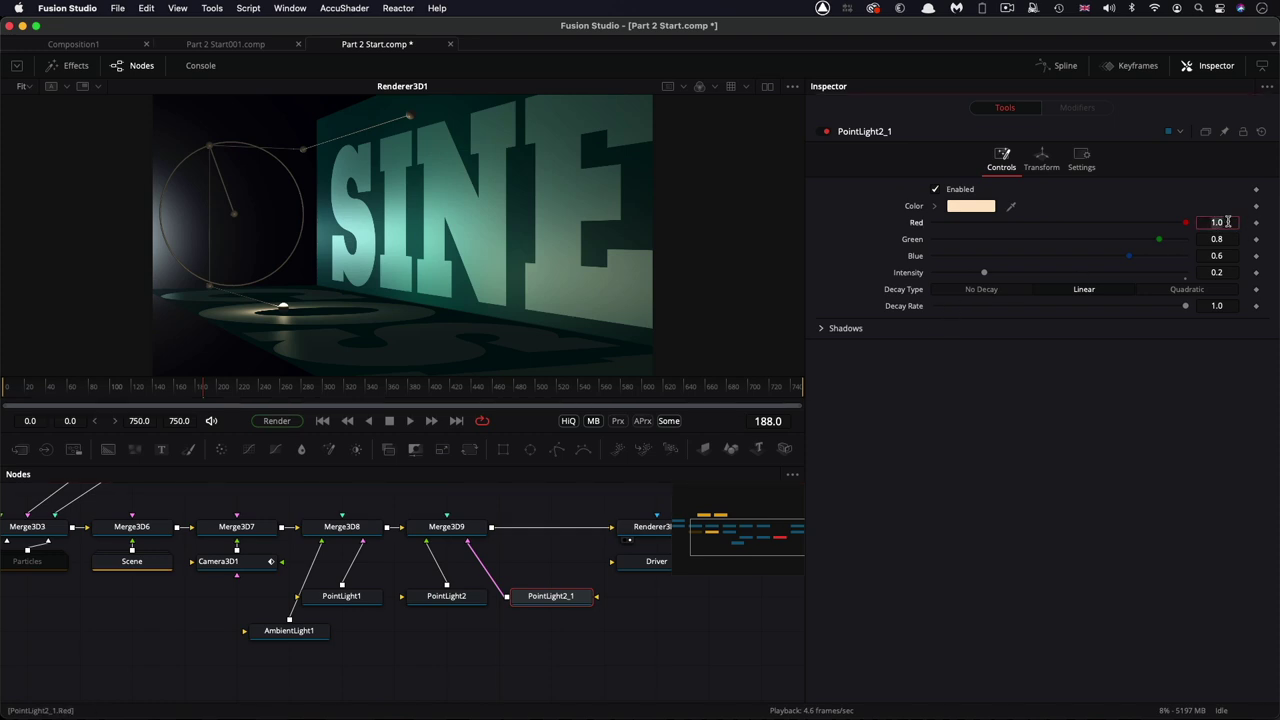
type(".25")
key("Tab")
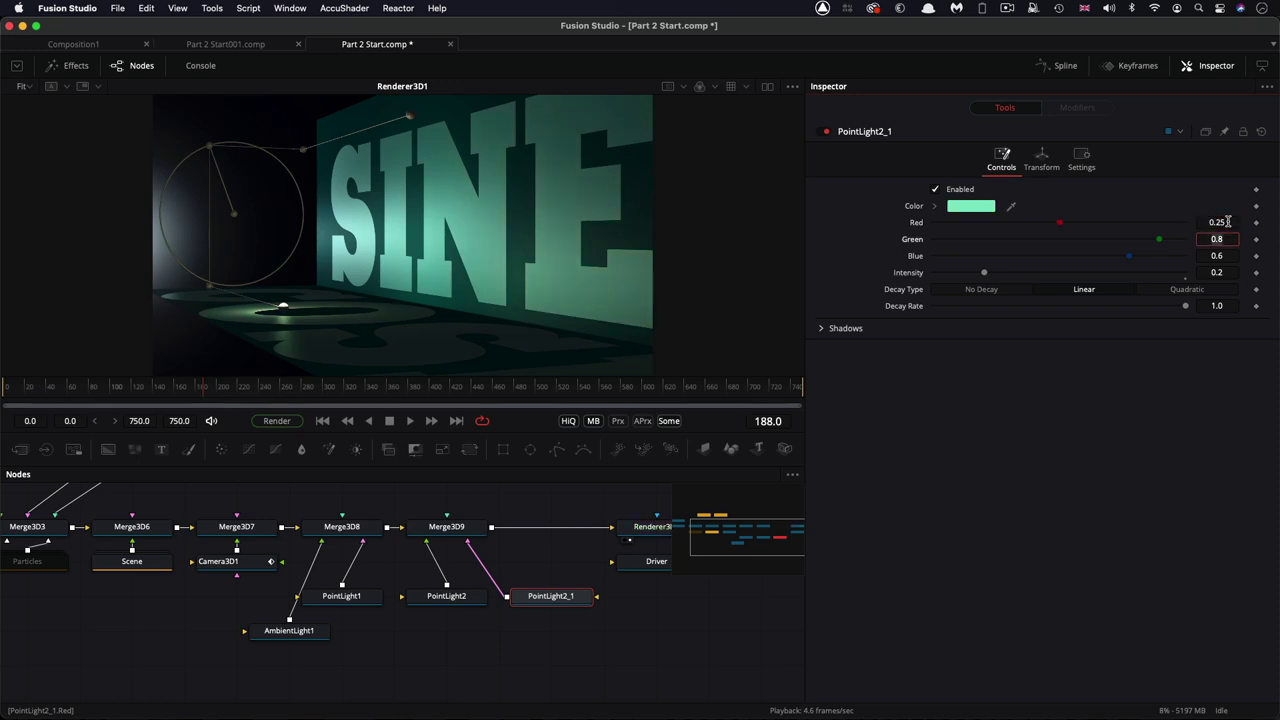
Set PointLight2_1's green value to 0.3 and blue value to 0.4.
key("Tab")
key("Return")
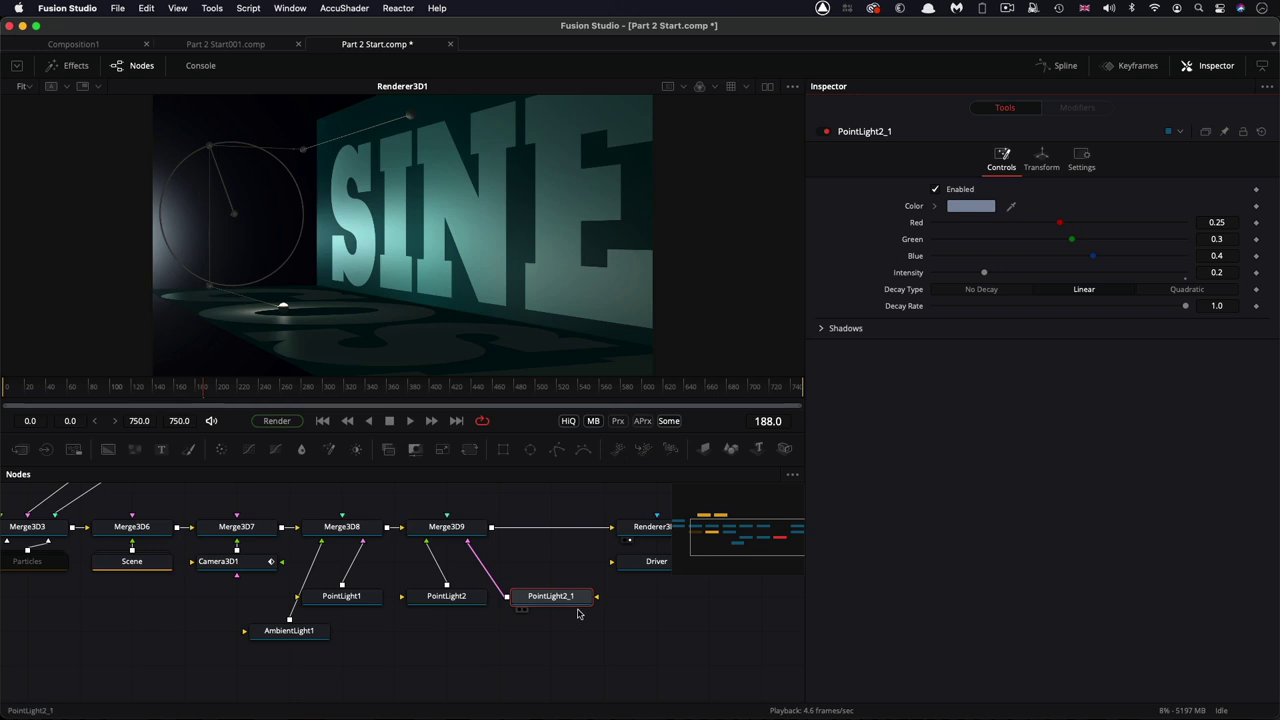
Give PointLight2_1's Y translation the expression Driver.Transform3DOp.Translate.Y+.5.
left_click(1041, 156)
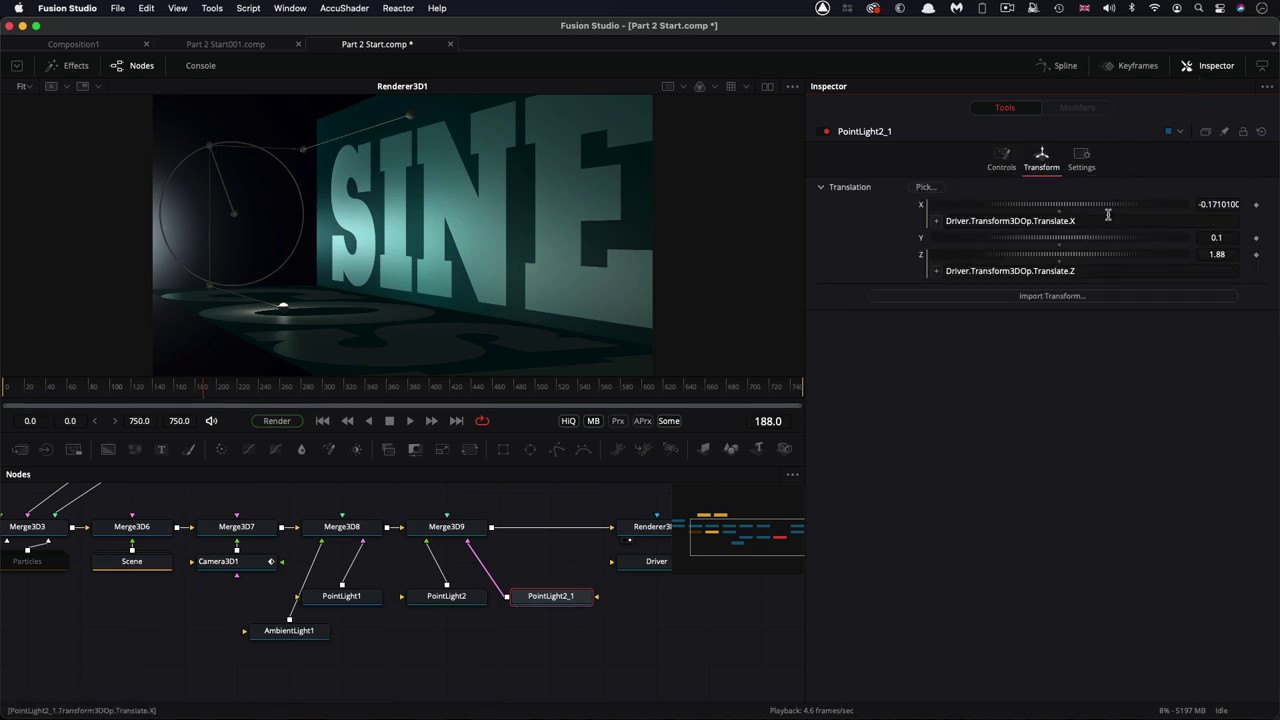
left_click(1139, 218)
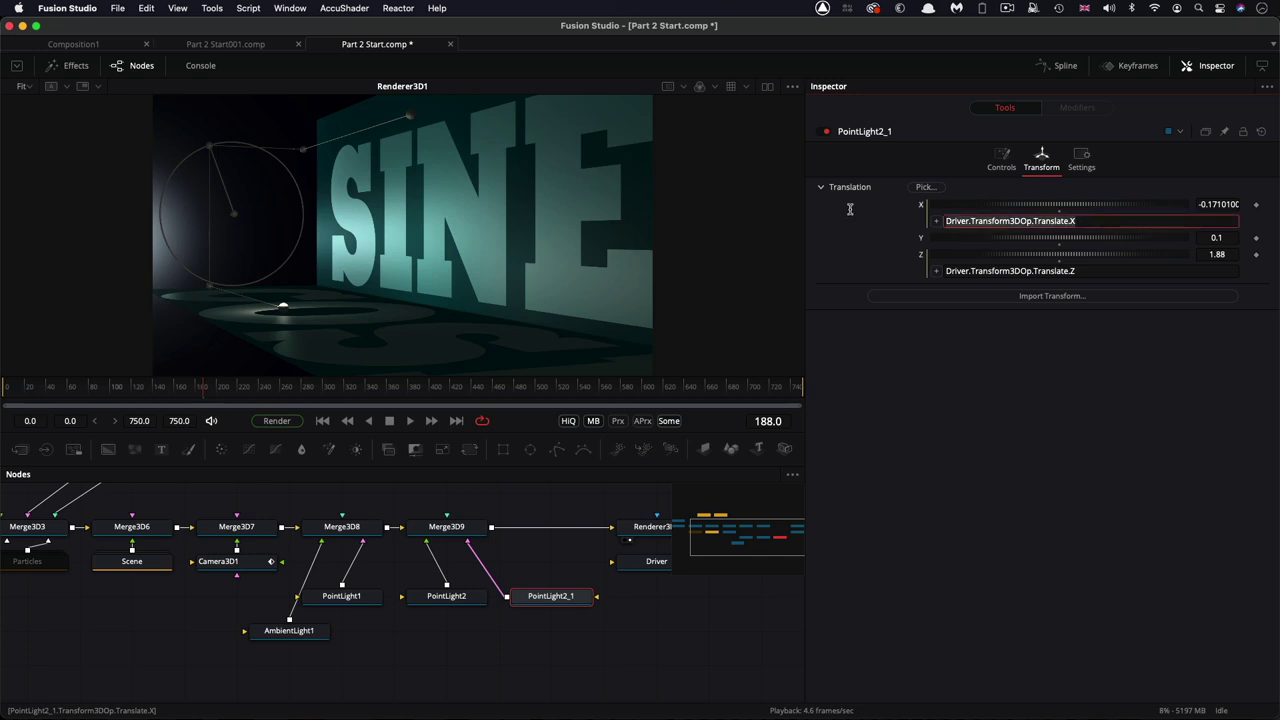
left_click(1000, 242)
right_click(1000, 242)
left_click(1040, 436)
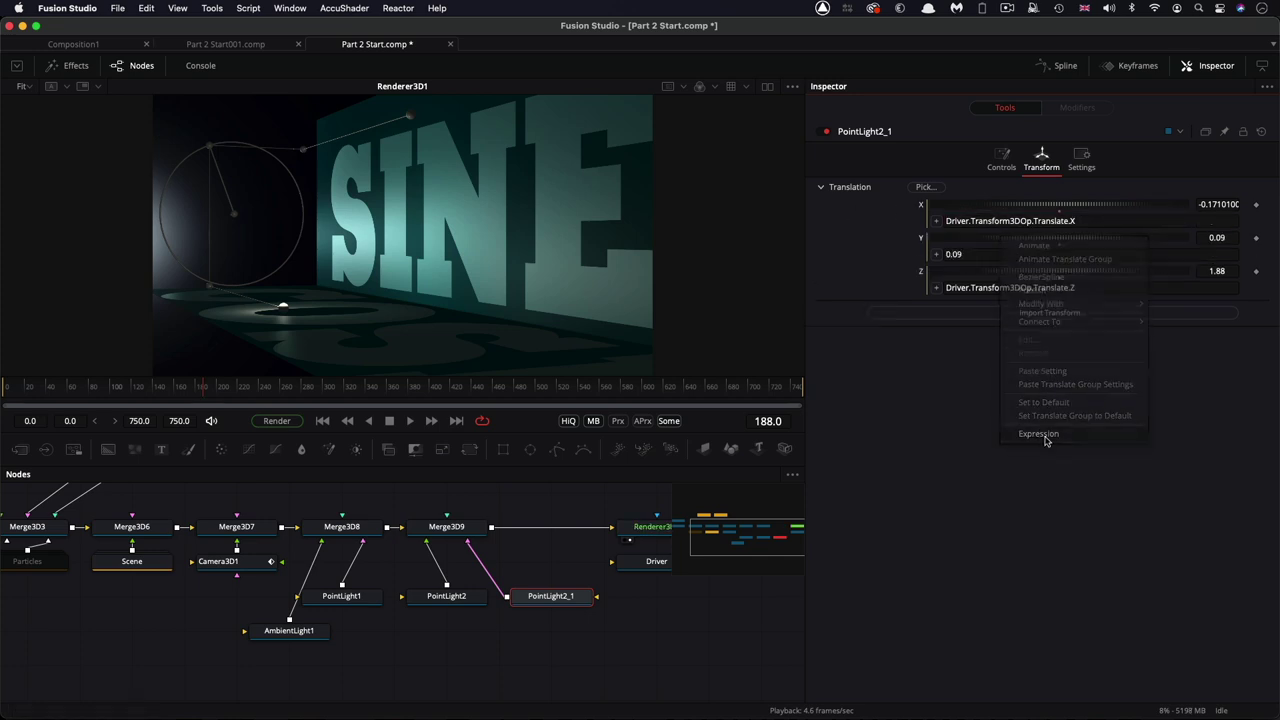
key("super+v")
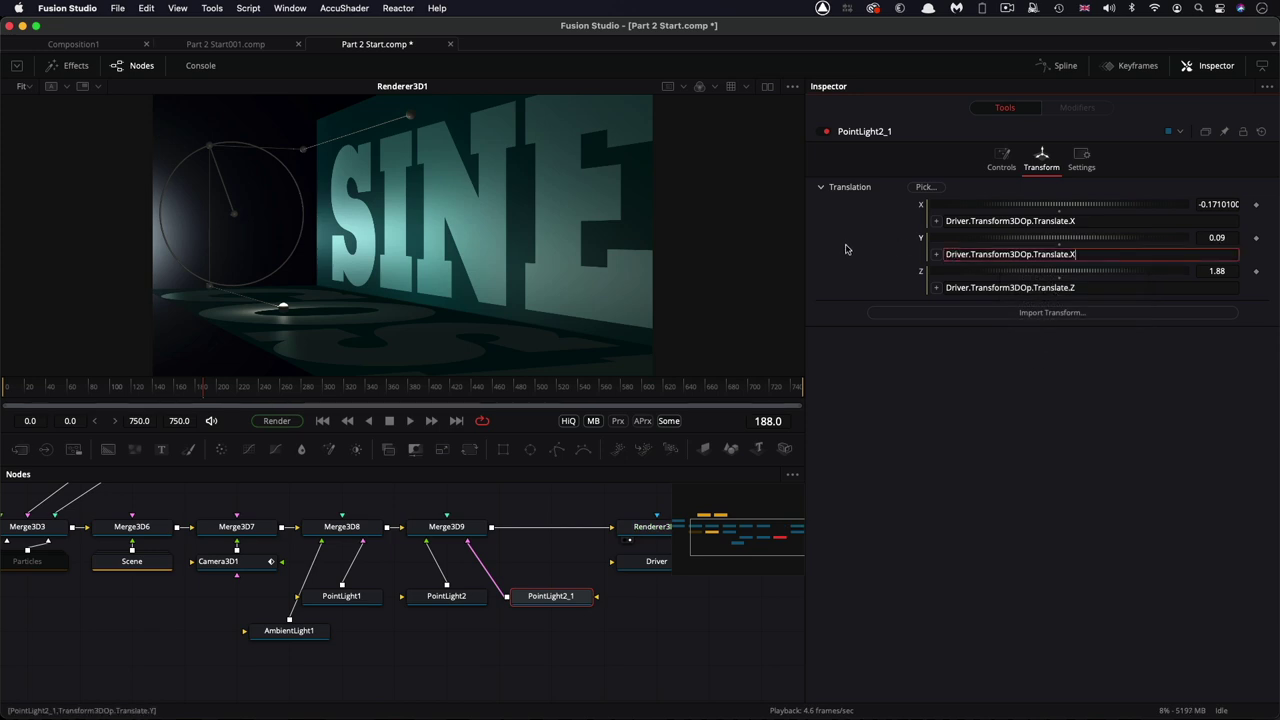
key("BackSpace")
key("Tab")
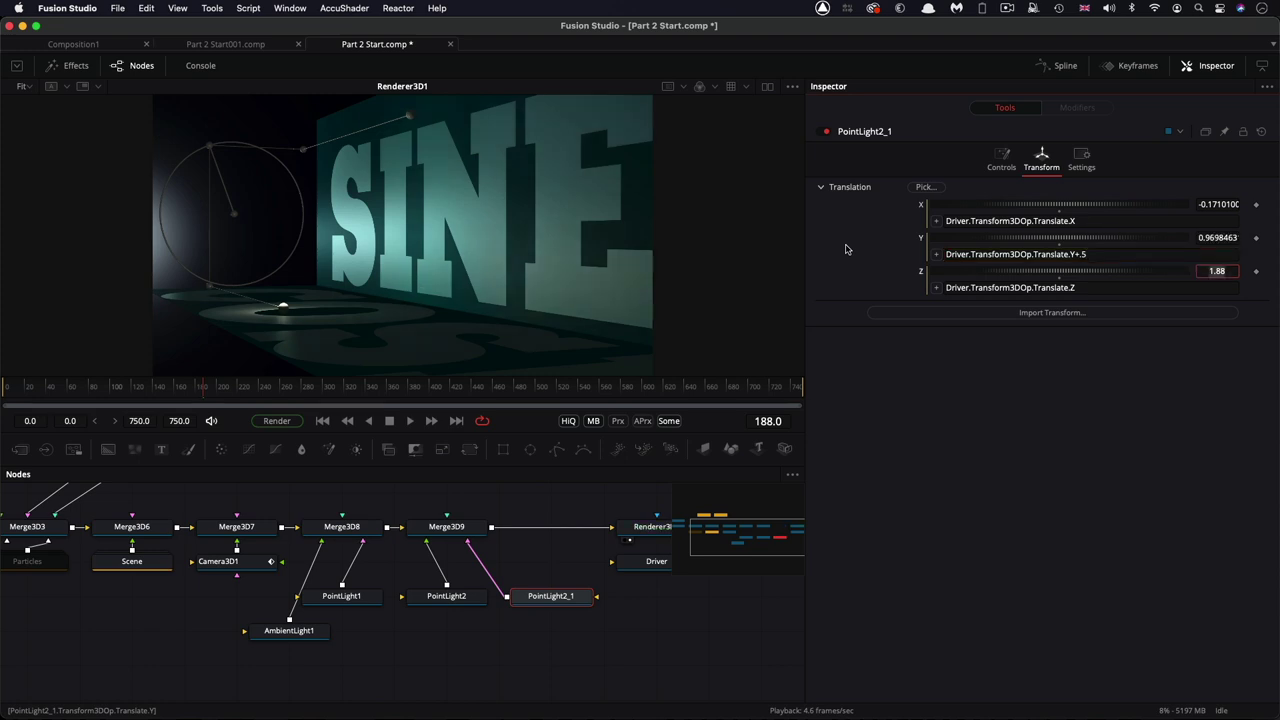
Remove the expression from PointLight2_1's X translation, set X to 0.5, and check the lighting at frame 240.
right_click(1050, 203)
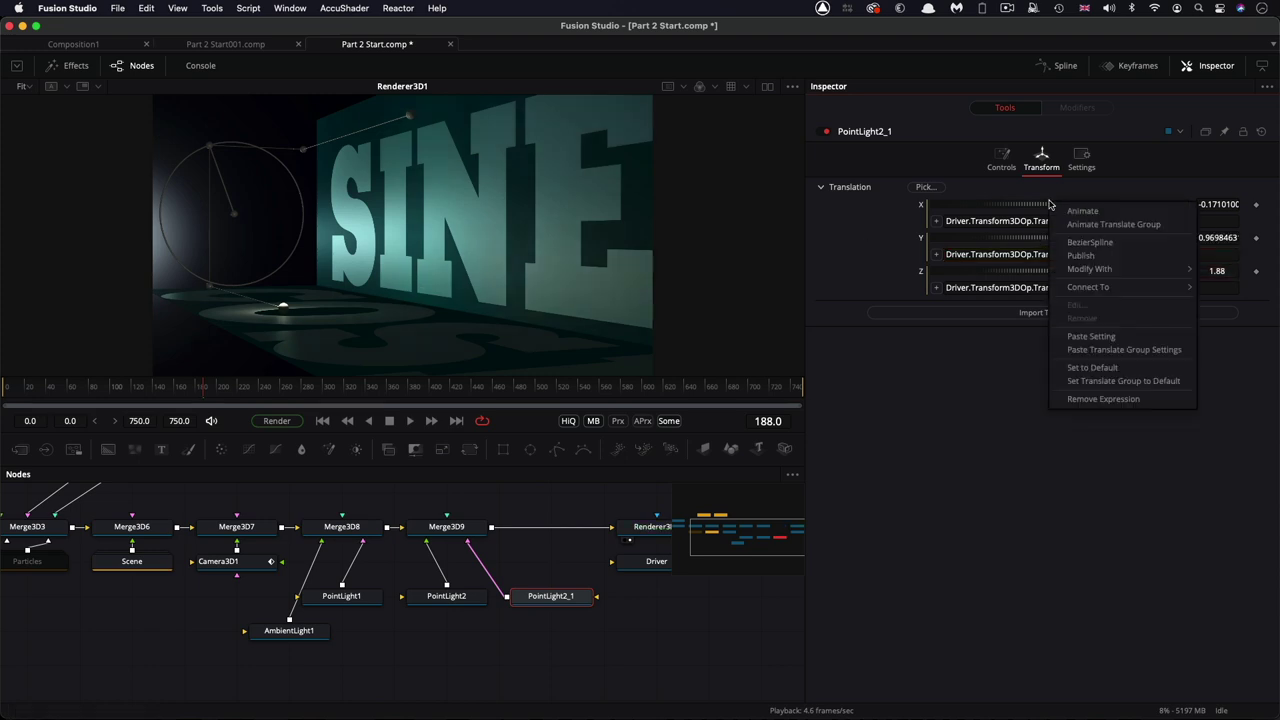
left_click(1106, 399)
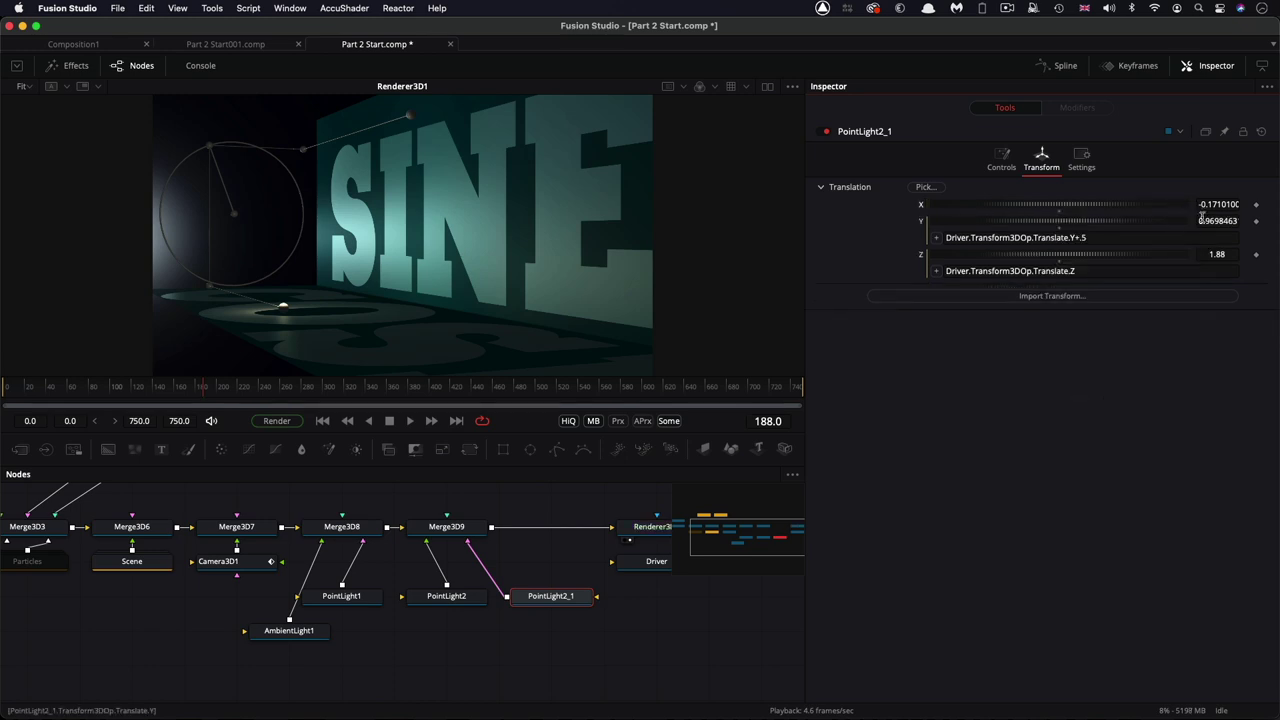
left_click(1226, 205)
key("BackSpace")
type("0.5")
key("Tab")
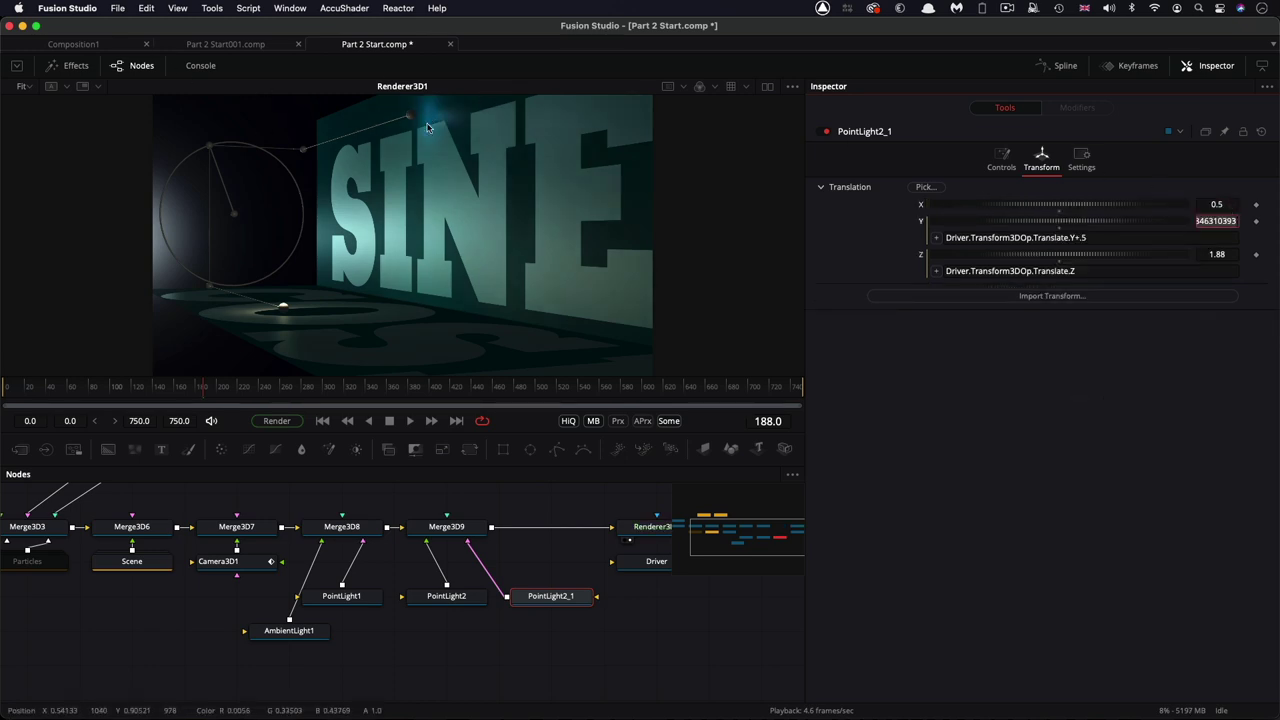
left_click(260, 397)
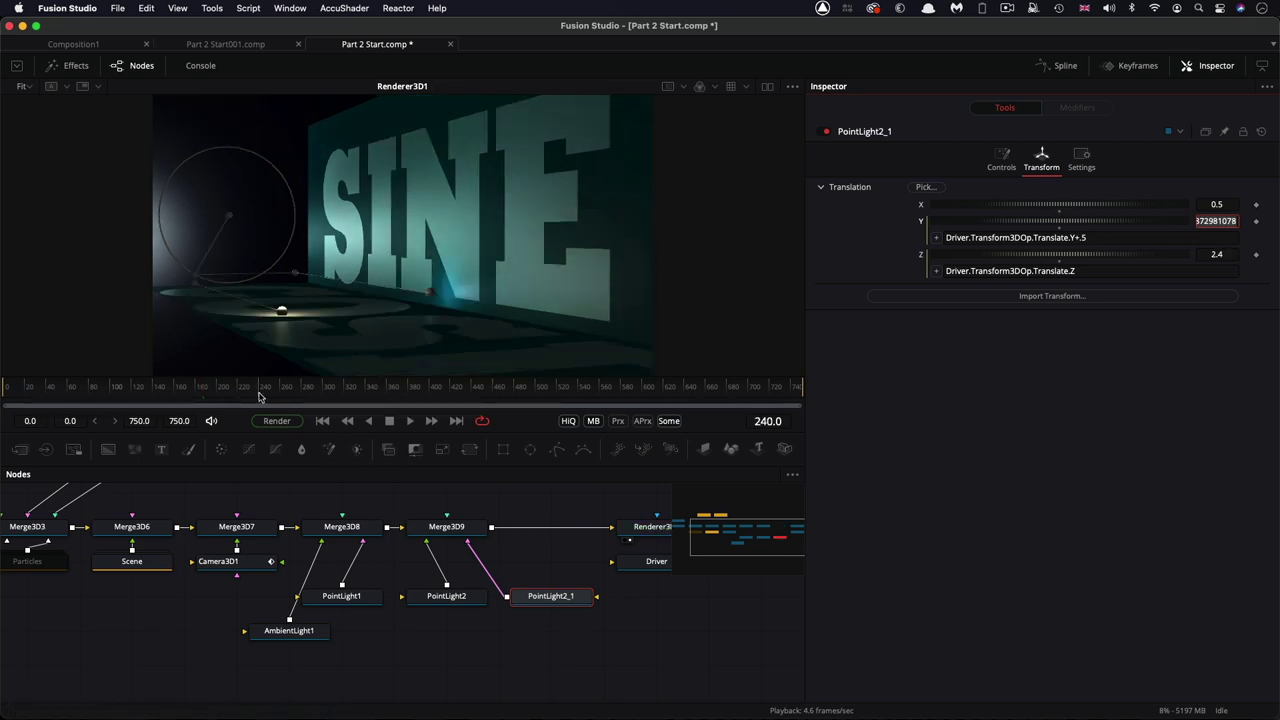
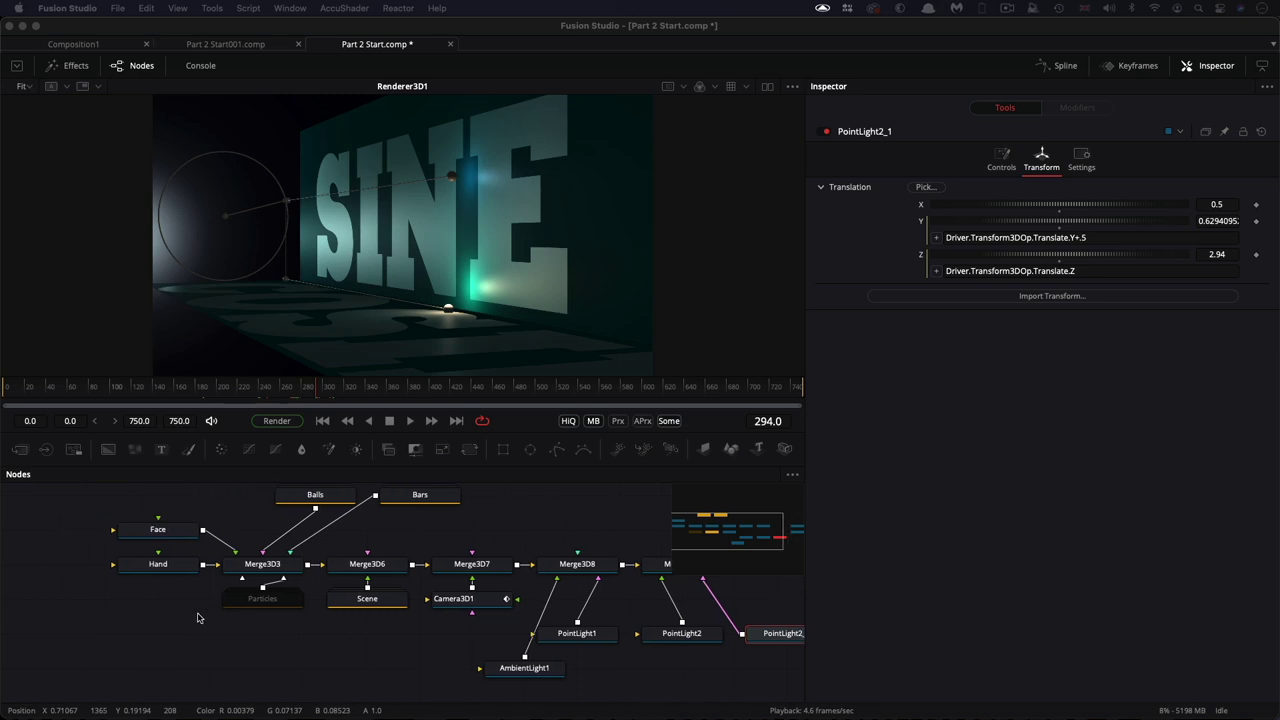
Place Balls directly above Merge3D3, and disconnect both Balls and Particles from that merge.
scroll(198, 617, "left", 2)
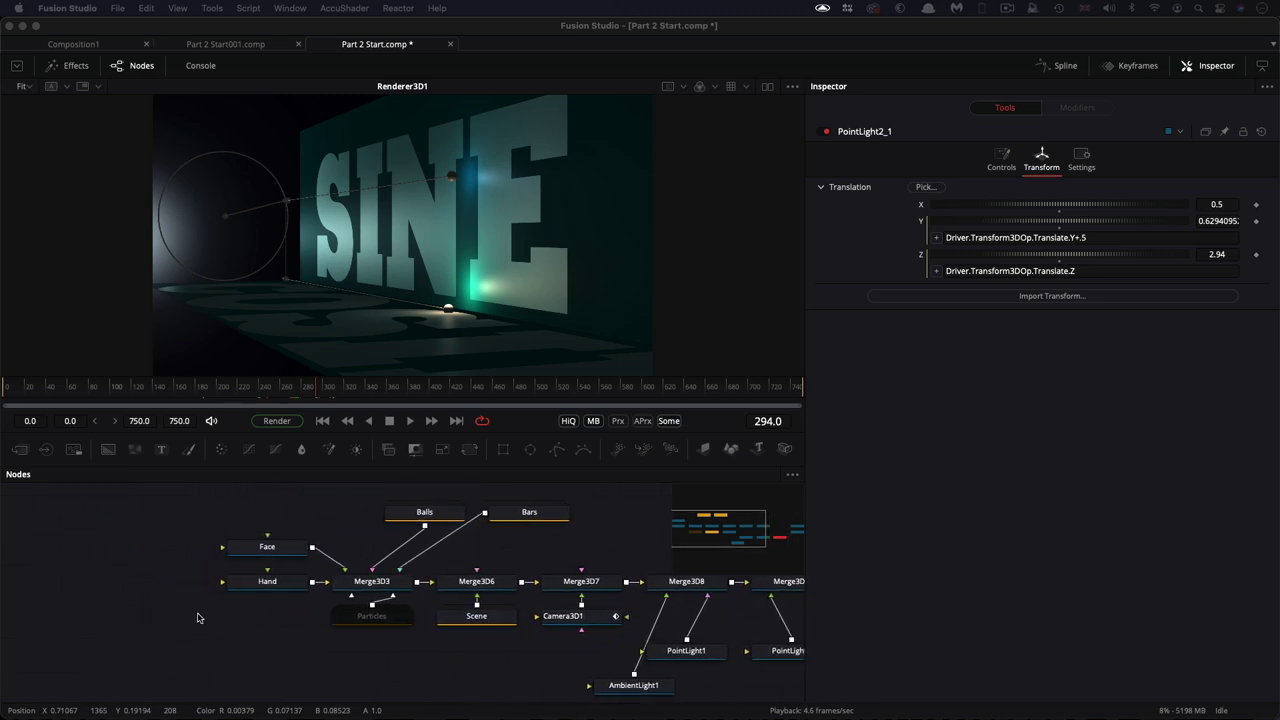
left_click_drag(436, 514, 385, 507)
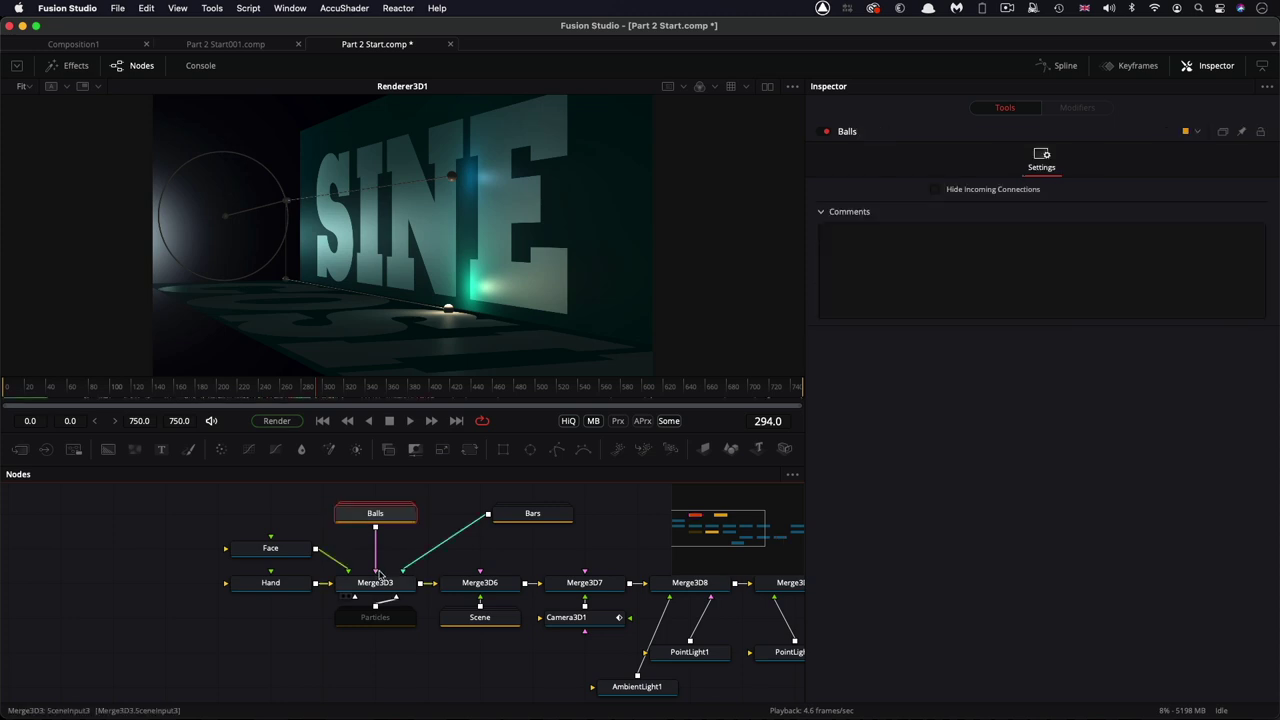
left_click_drag(373, 572, 382, 662)
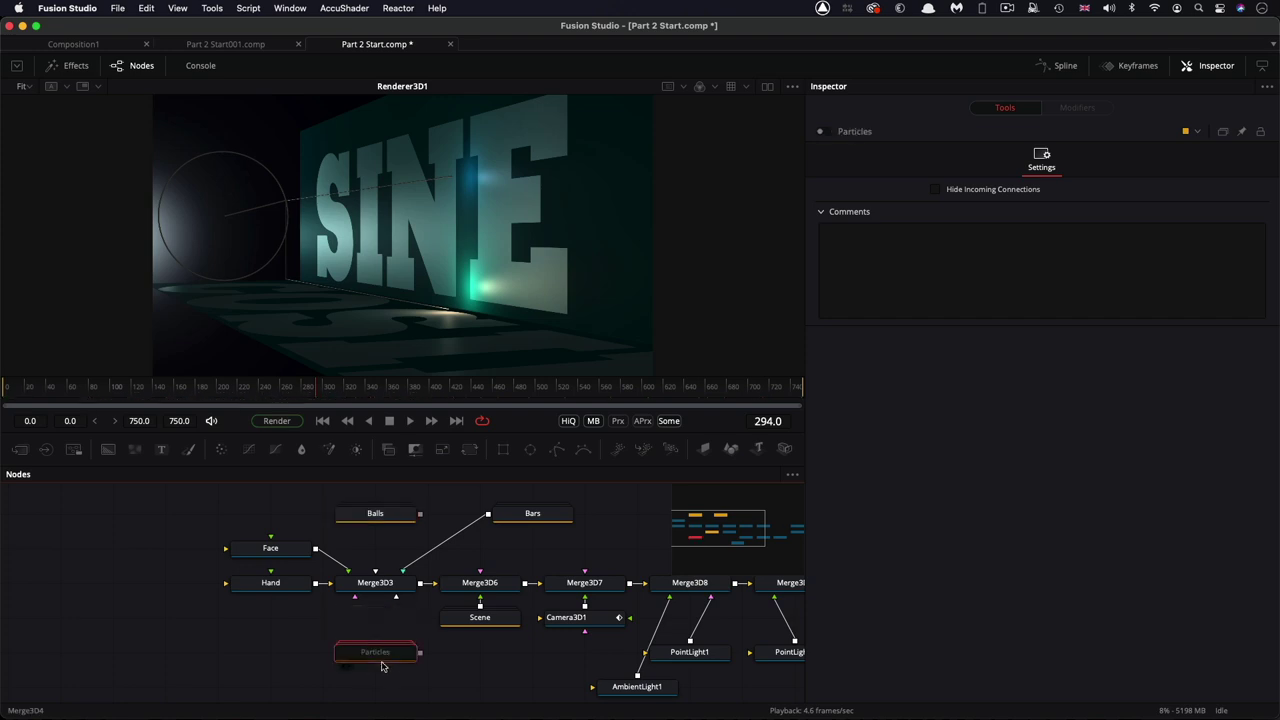
Shift Face, Hand and Merge3D3 away from Merge3D6 to make room, and place Bars beneath Merge3D3.
left_click(375, 582)
left_click_drag(548, 513, 391, 617)
left_click_drag(218, 534, 222, 570)
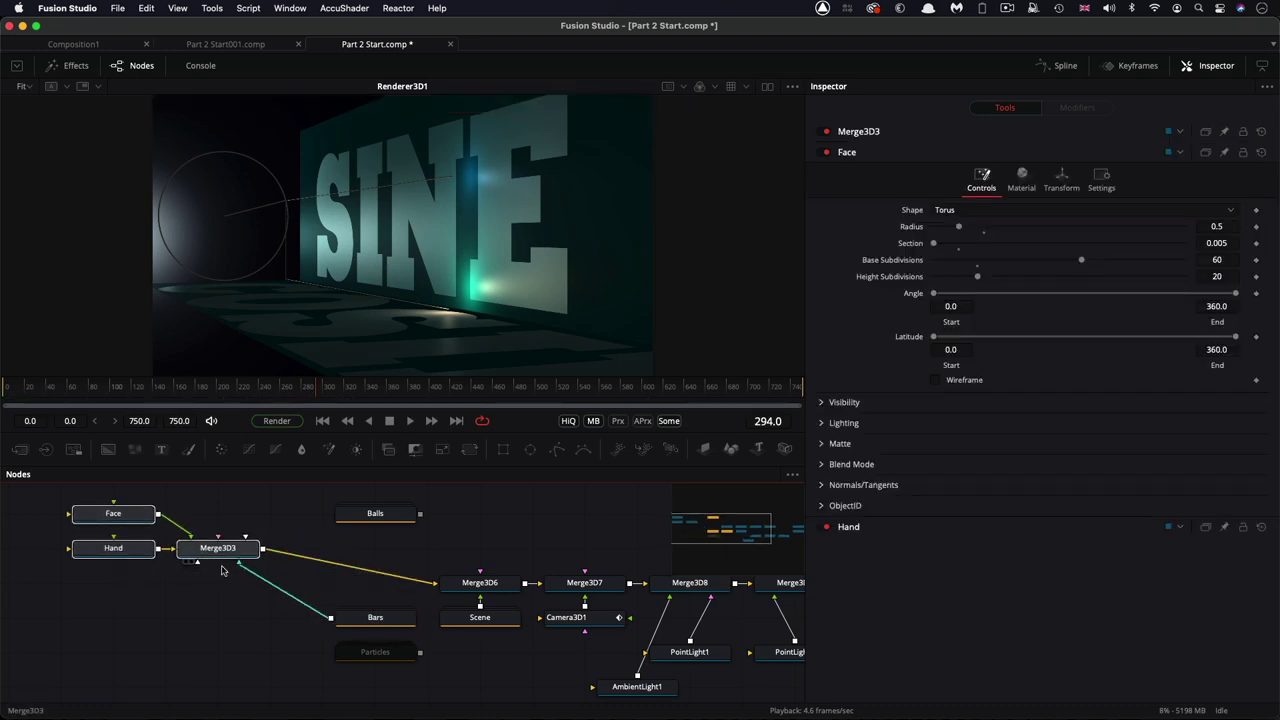
left_click_drag(375, 617, 218, 617)
Insert a Replace Material 3D node between Merge3D3 and Merge3D6.
left_click(222, 550)
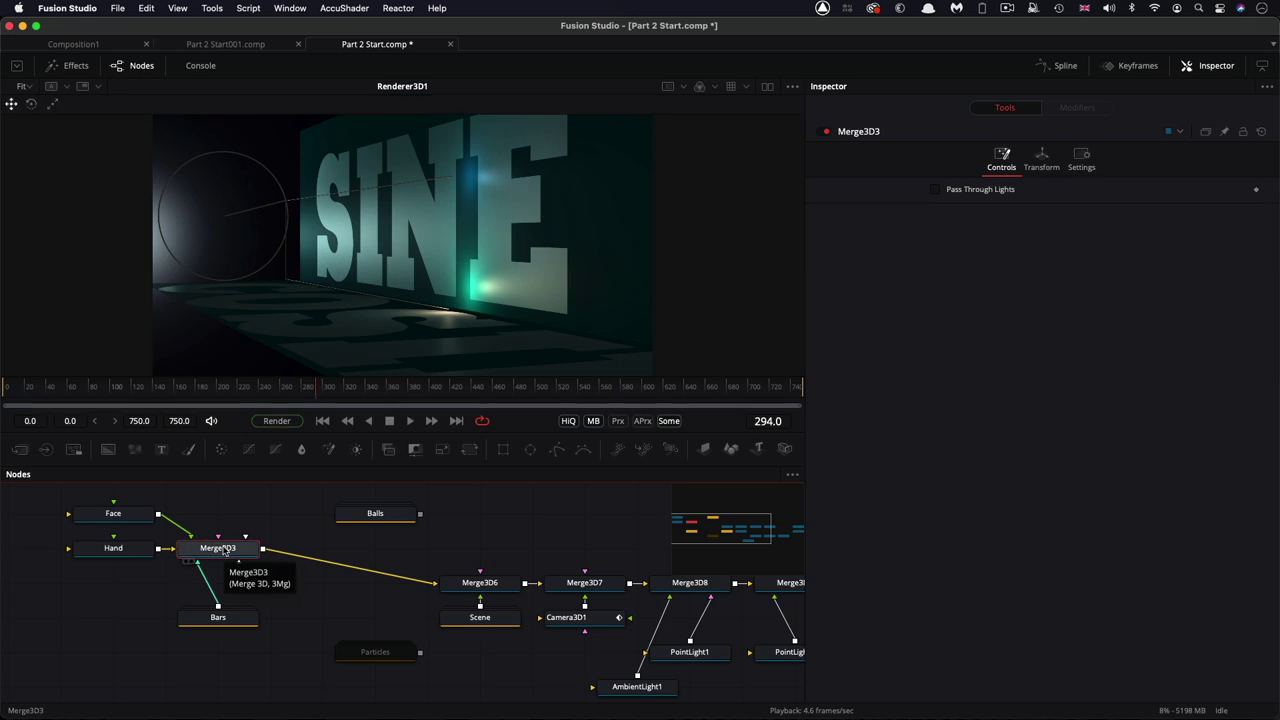
key("shift+space")
type("repl")
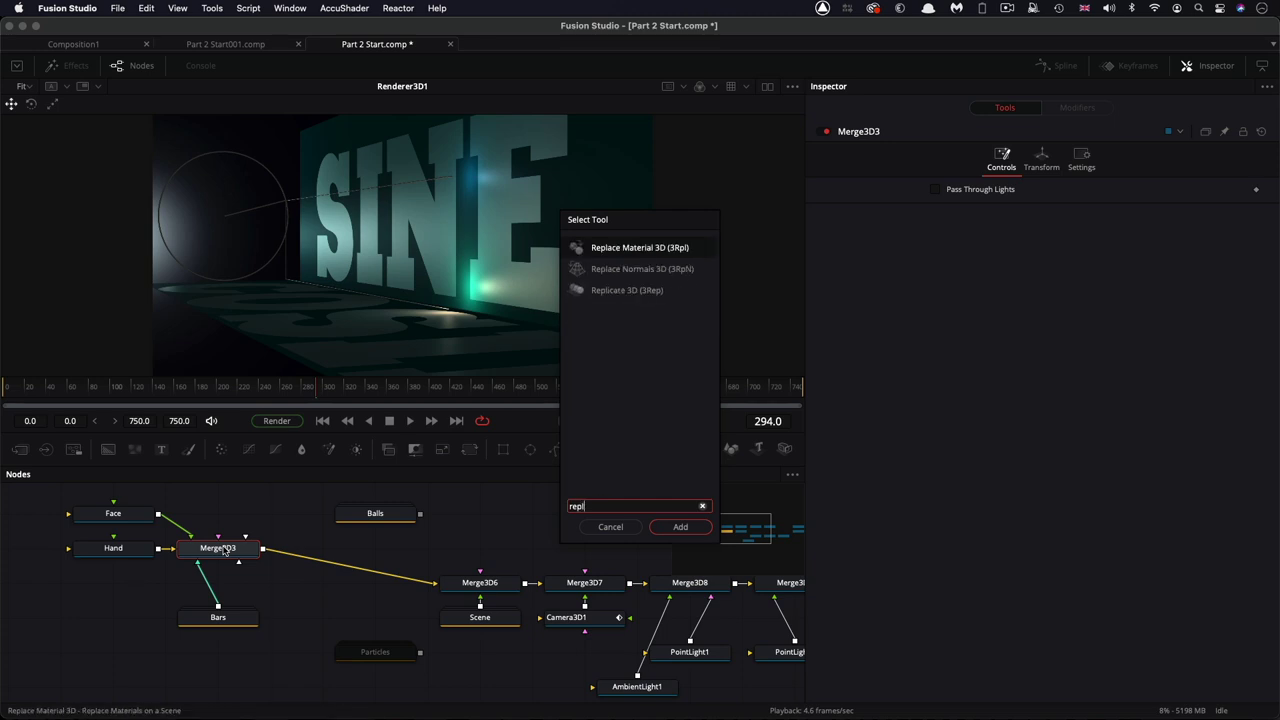
key("Return")
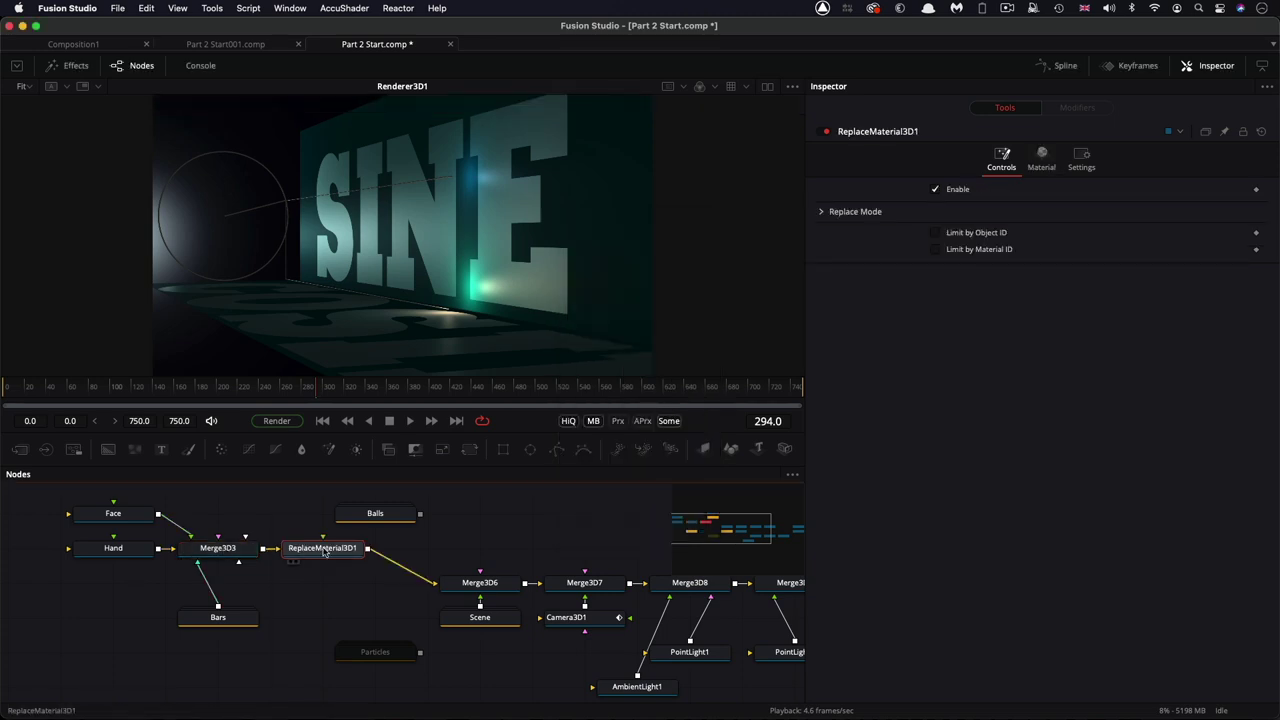
Add a Blinn material feeding ReplaceMaterial3D1, and place it beneath that node.
key("shift+space")
type("blin")
key("Return")
left_click_drag(430, 549, 326, 550)
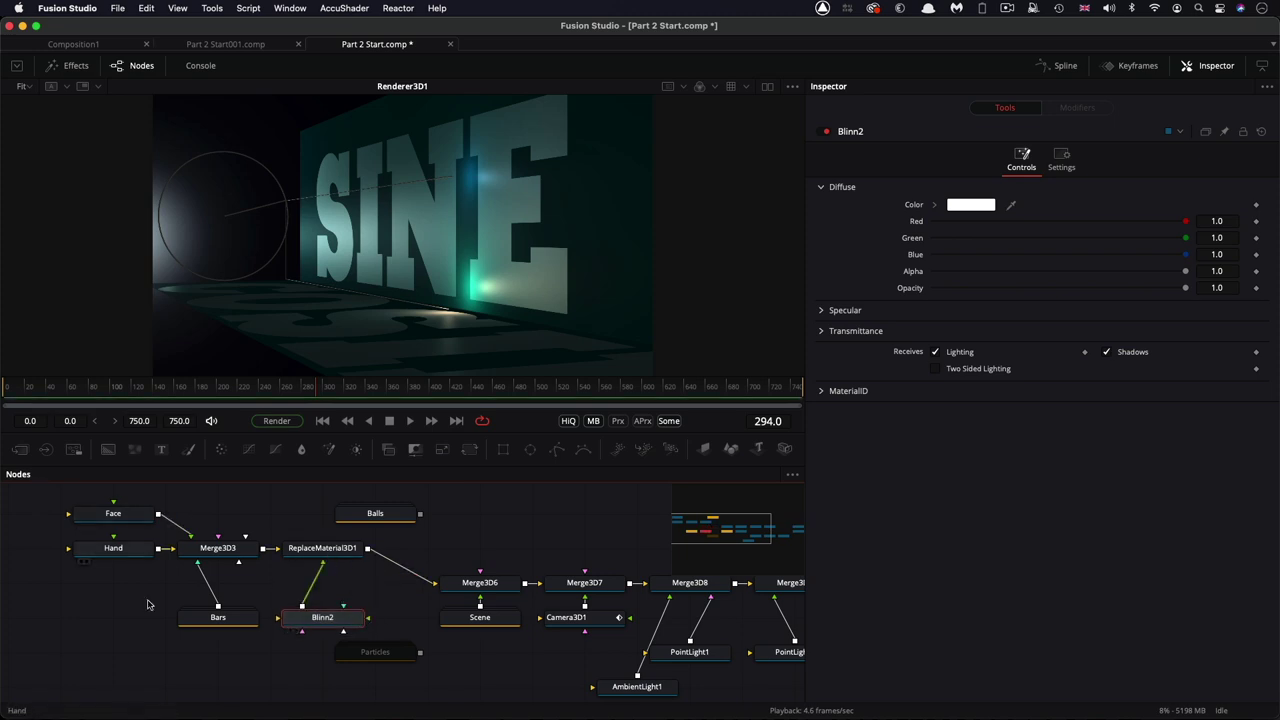
Set the diffuse red of the Blinn material feeding ReplaceMaterial3D1 to 0.95 and its opacity to 0.5.
left_click(200, 619)
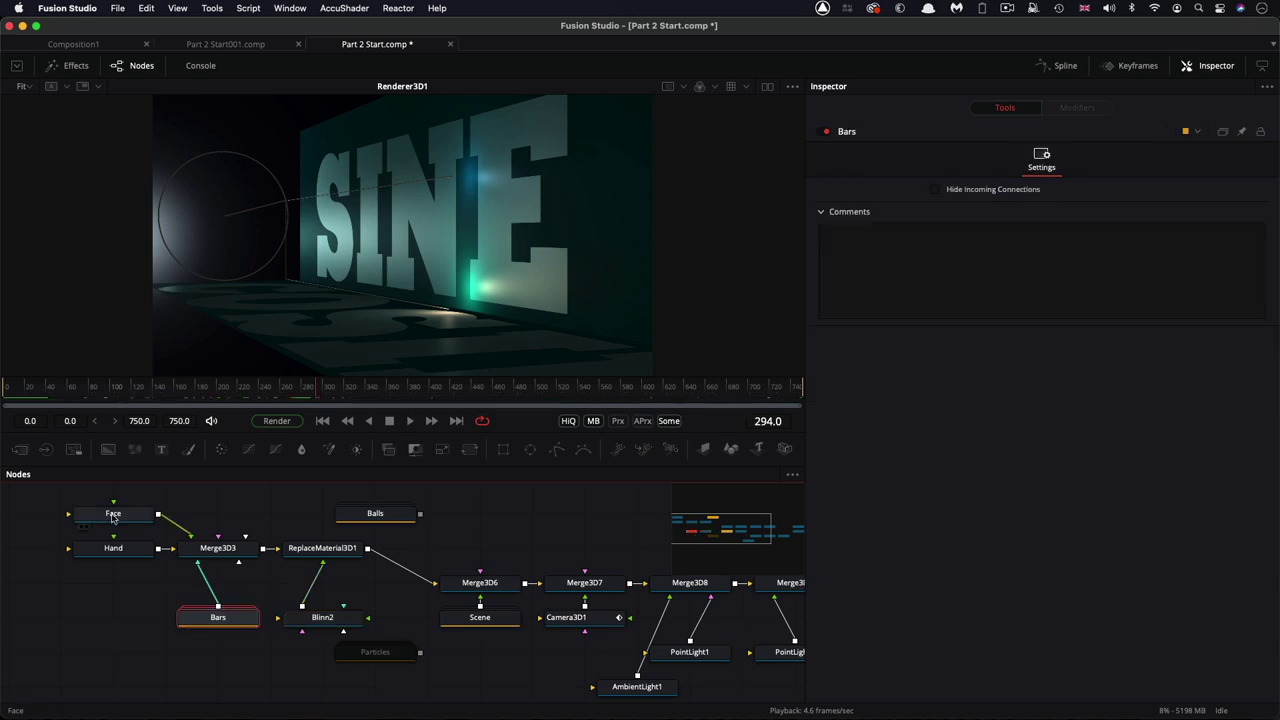
left_click(323, 550)
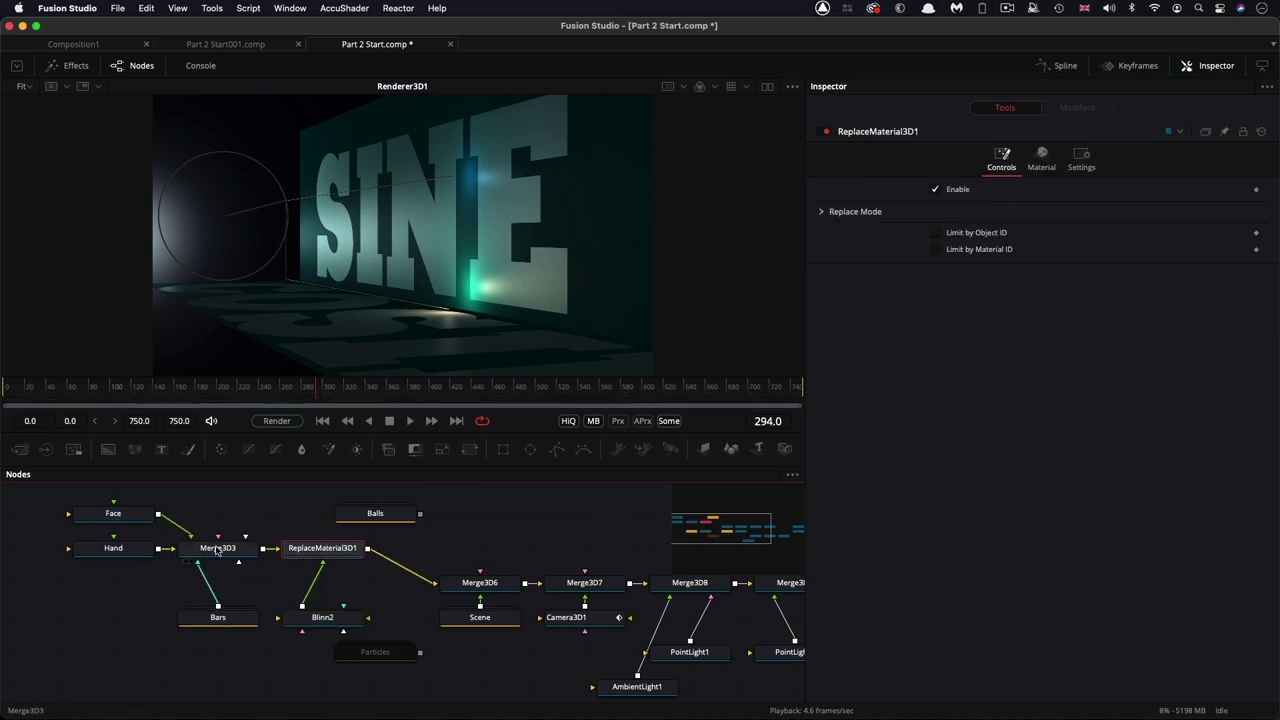
left_click_drag(229, 556, 292, 243)
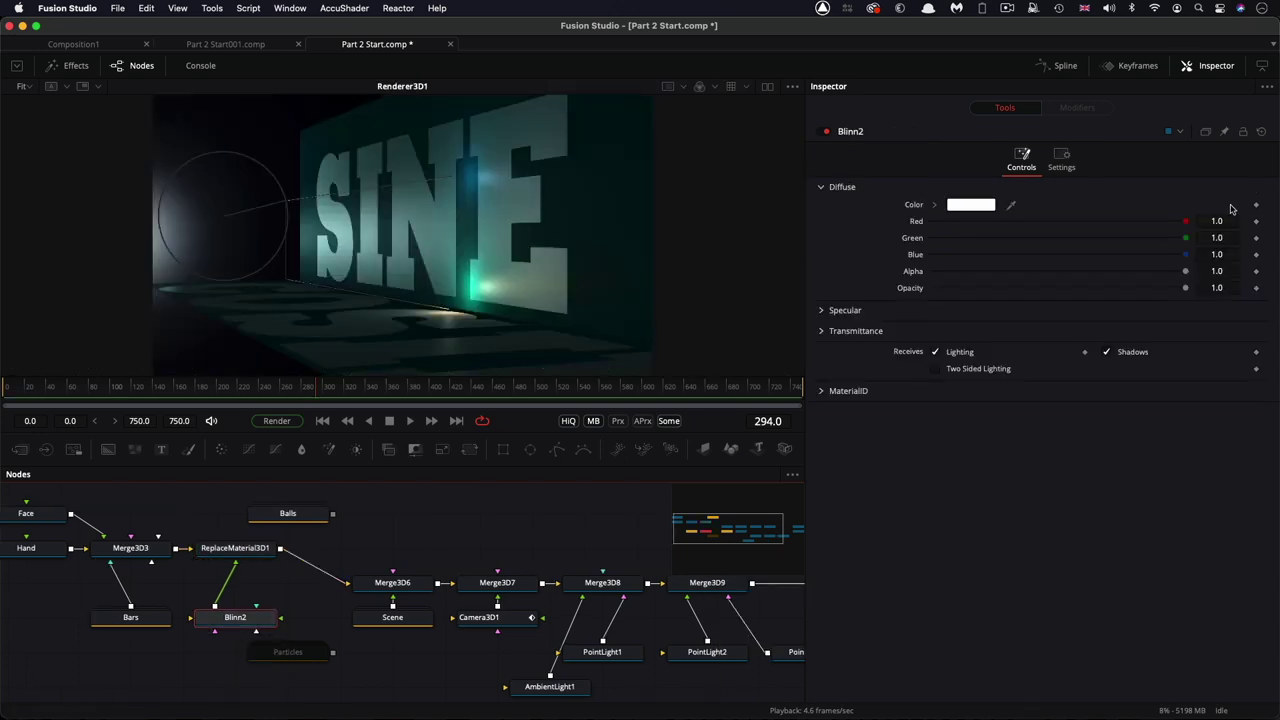
left_click(1230, 220)
type(".95")
key("Tab")
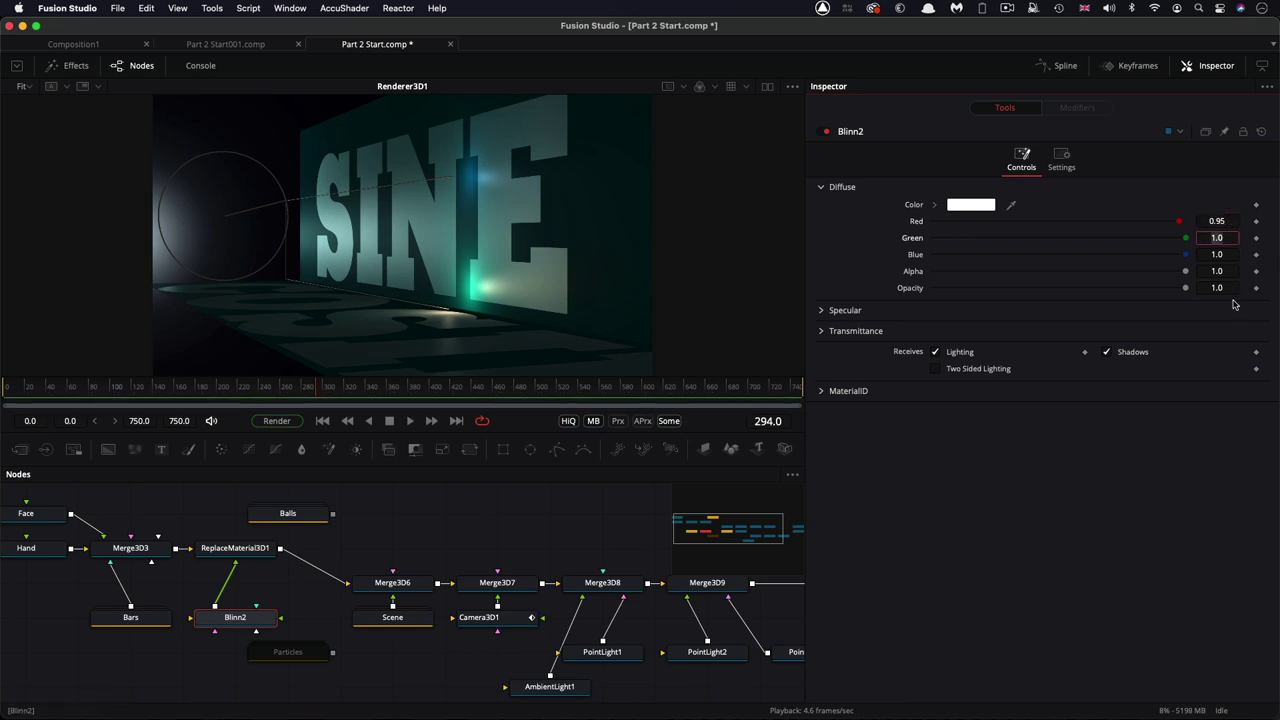
left_click(1228, 288)
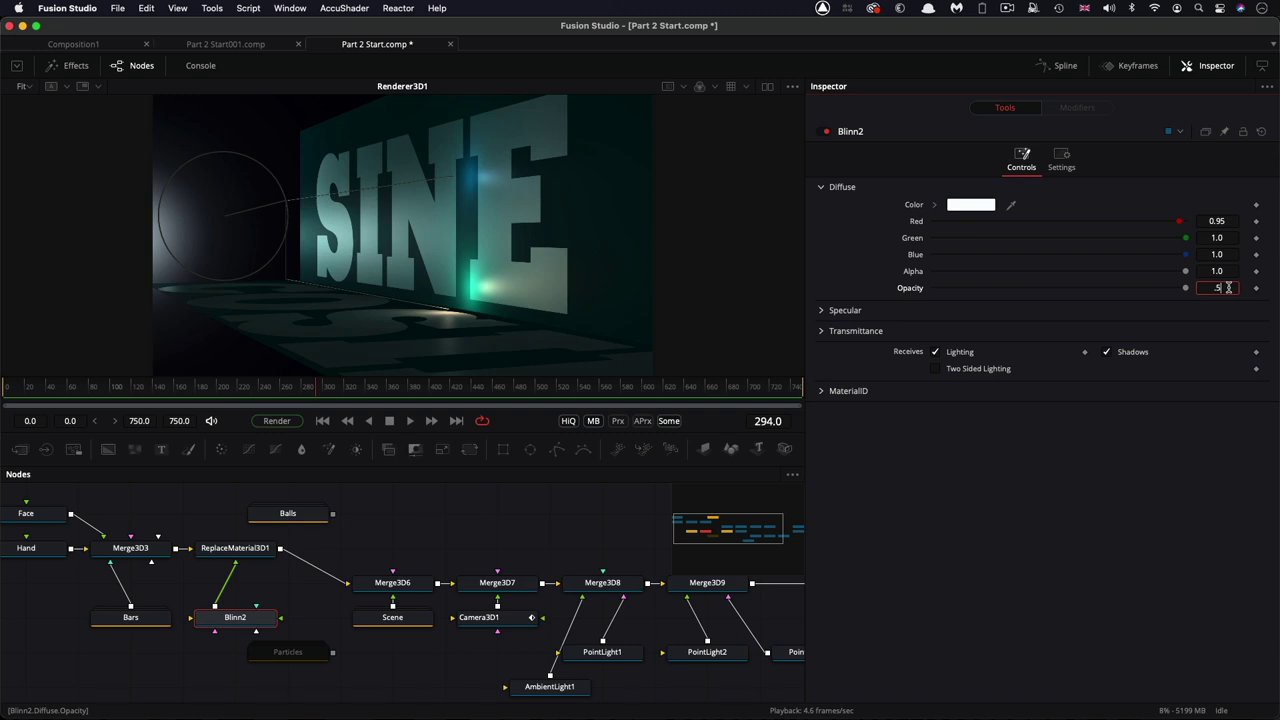
Insert a Merge 3D node after ReplaceMaterial3D1, and place Balls above it as its second input.
left_click(241, 549)
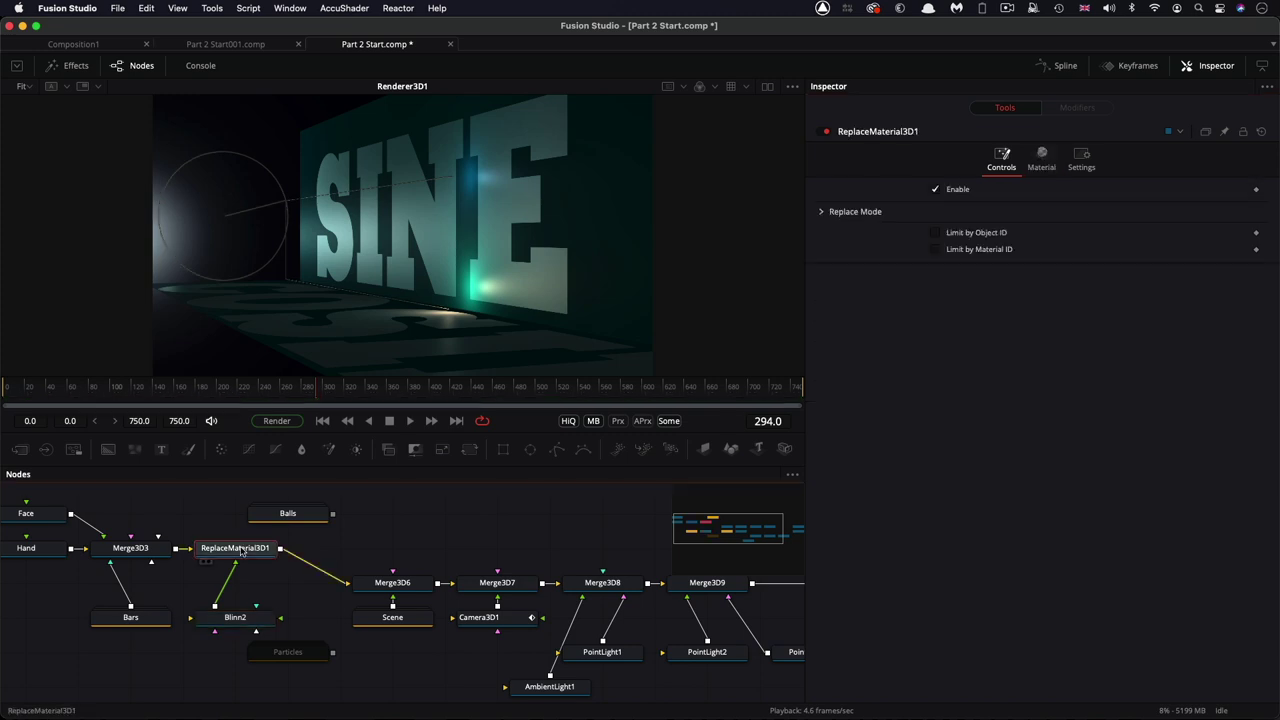
key("shift+space")
type("blin")
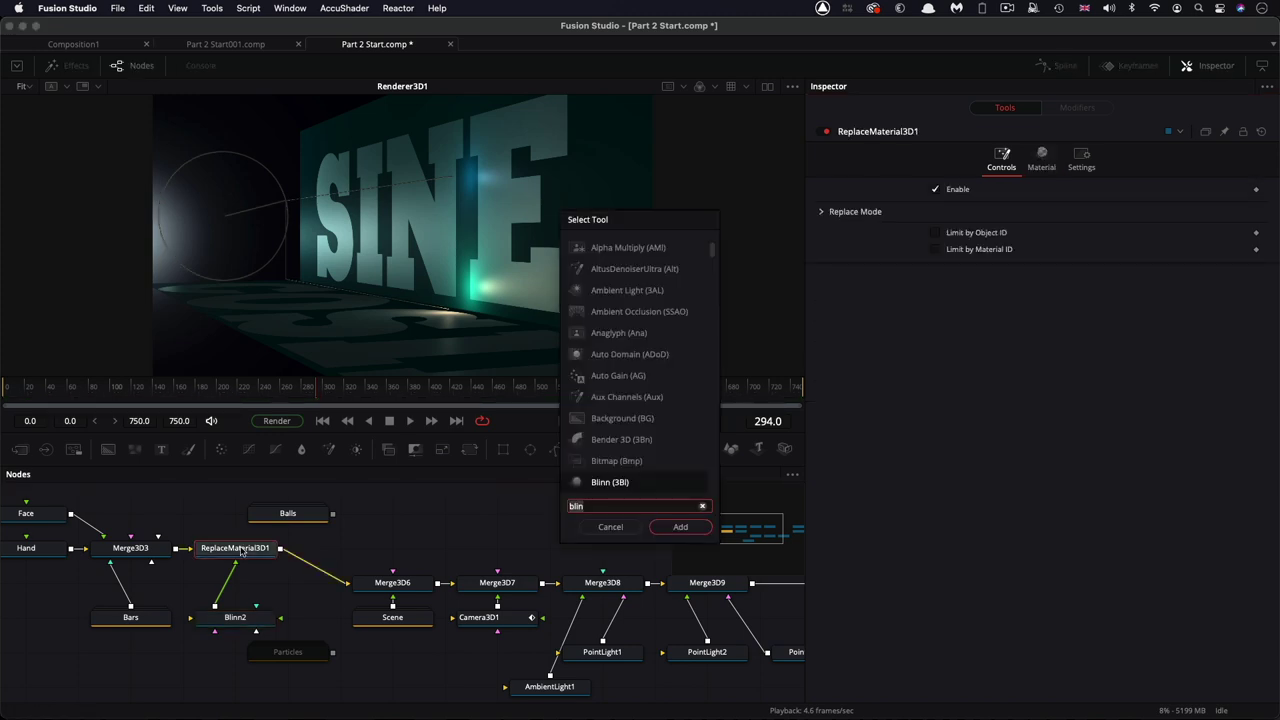
key("BackSpace")
key("BackSpace")
key("BackSpace")
key("BackSpace")
type("merge3d")
key("Return")
left_click_drag(313, 503, 340, 545)
left_click(358, 512)
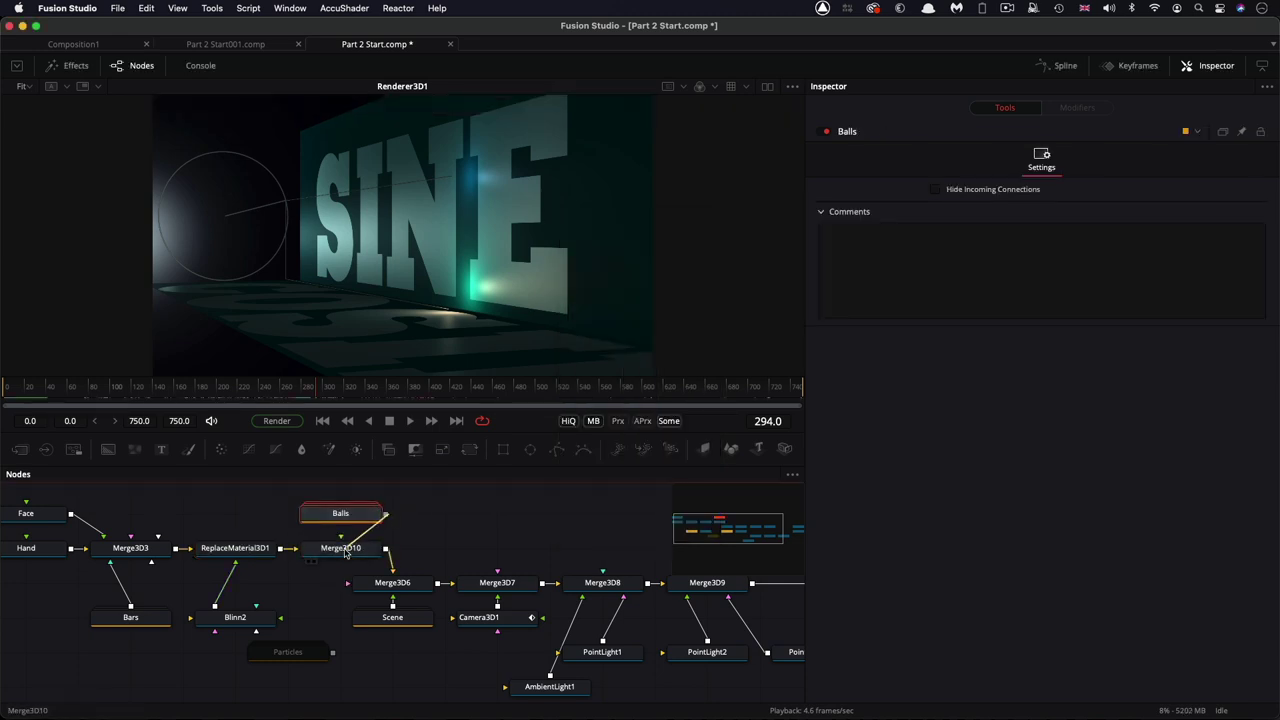
Set the CentreBall material's diffuse opacity to 0.75 inside the Balls group, and close the group.
scroll(435, 585, "left", 4)
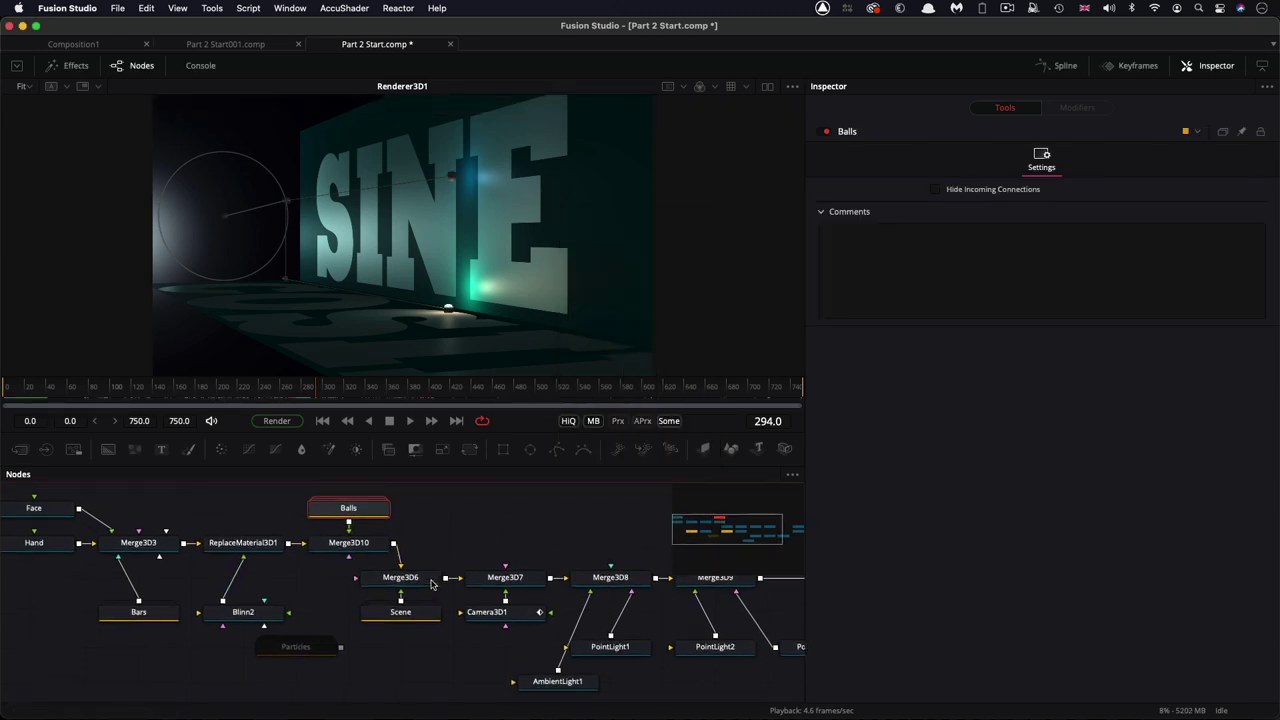
scroll(433, 585, "left", 6)
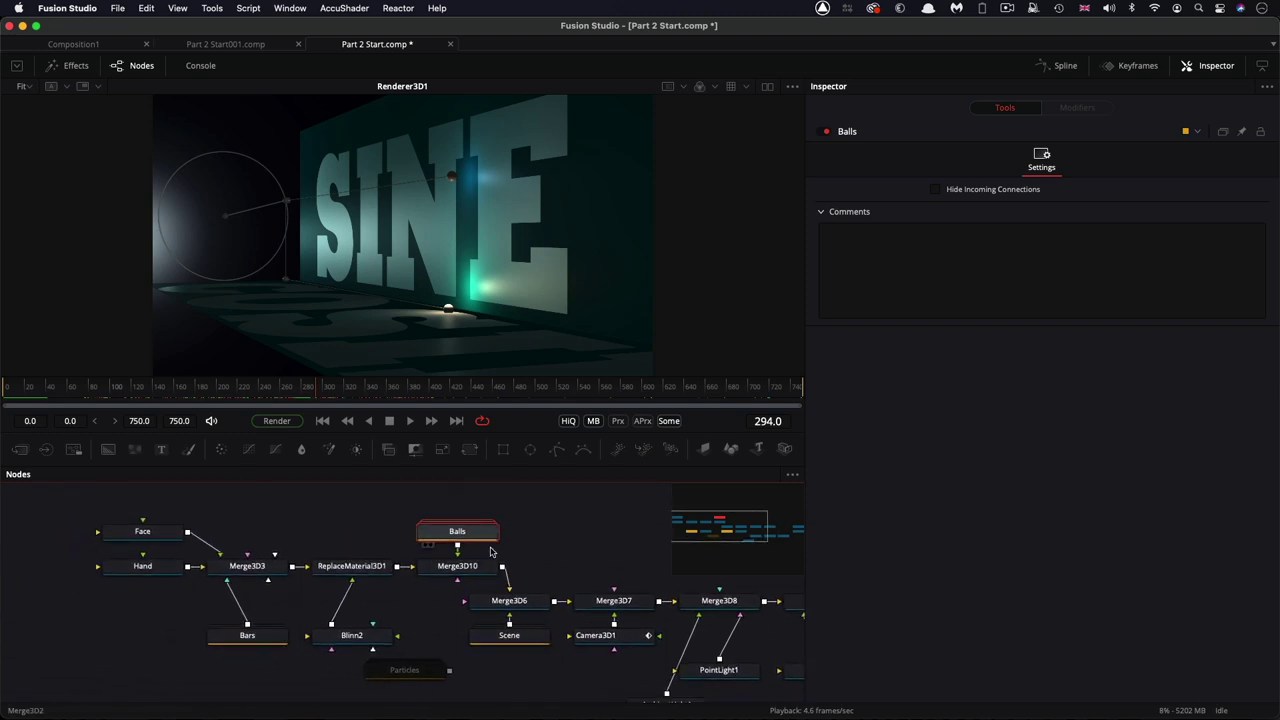
scroll(491, 532, "right", 1)
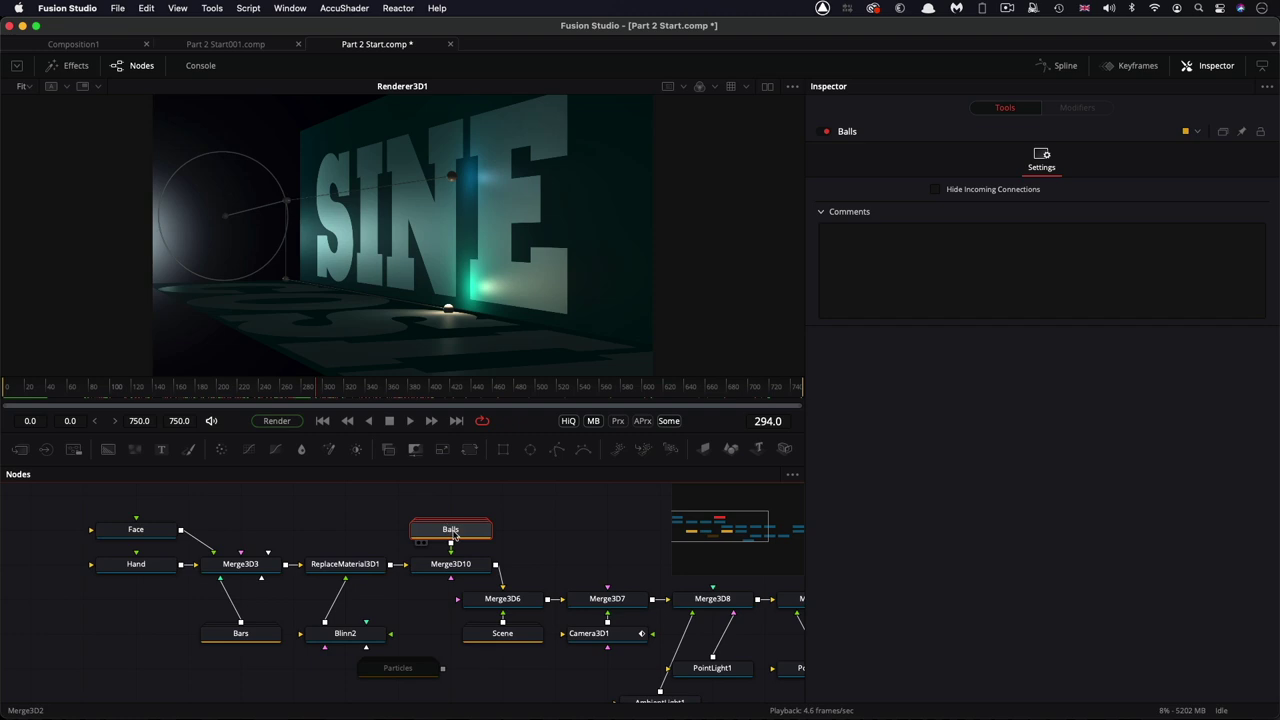
double_click(454, 534)
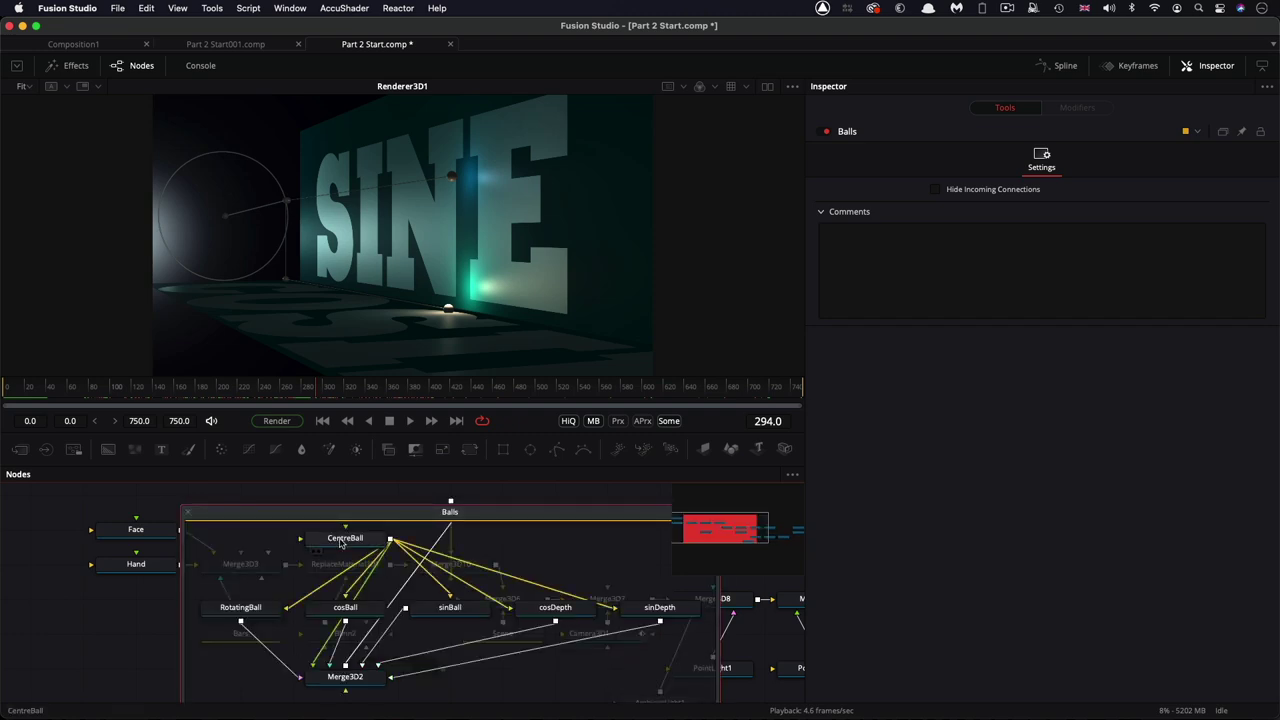
left_click(342, 540)
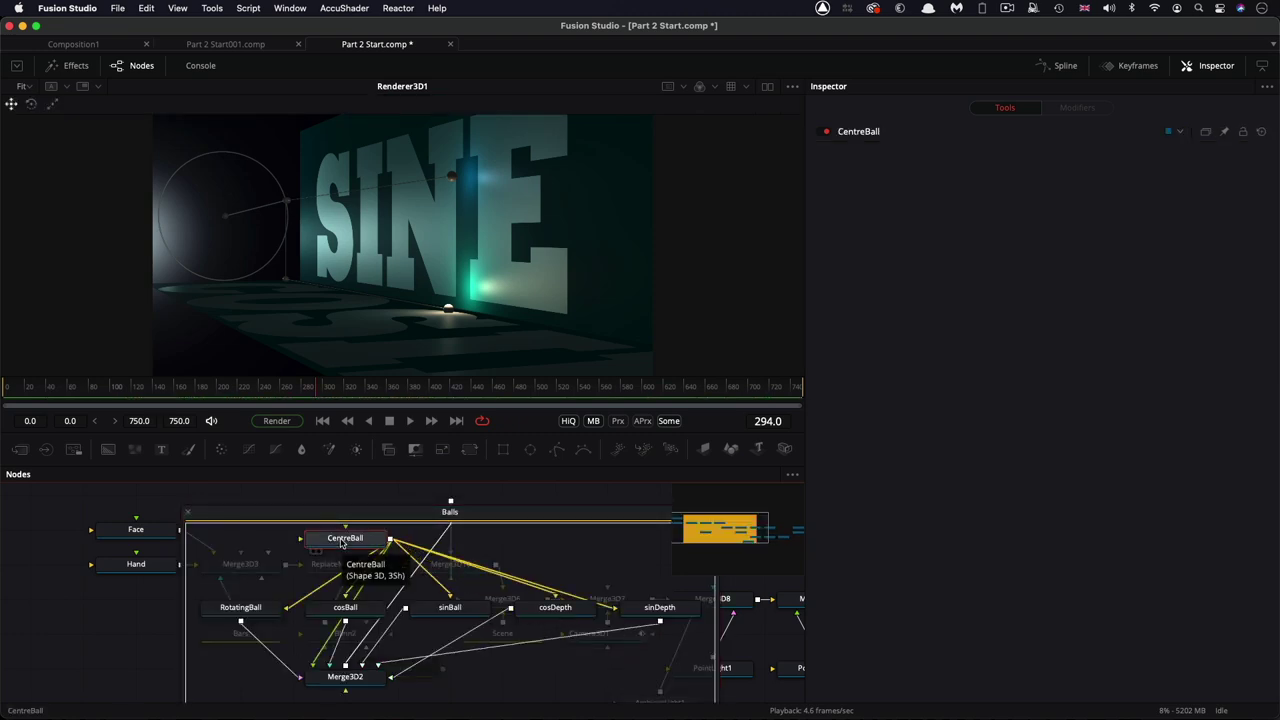
left_click(862, 133)
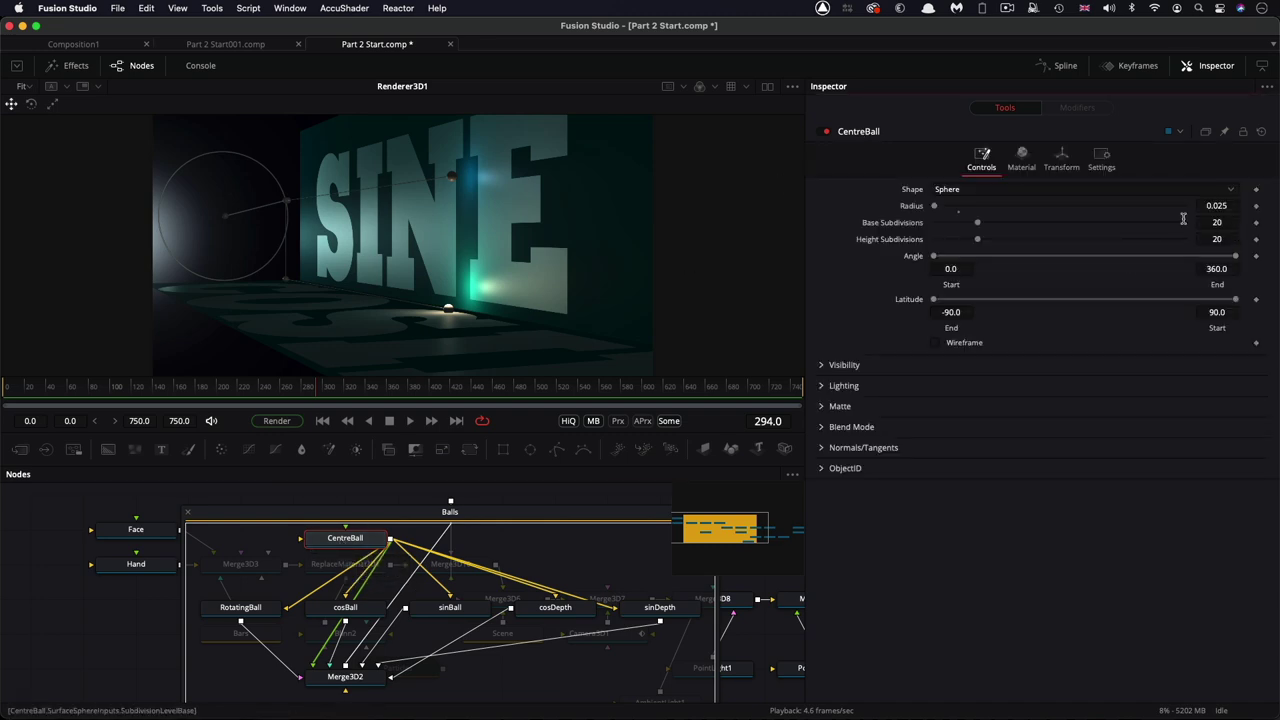
left_click(1022, 156)
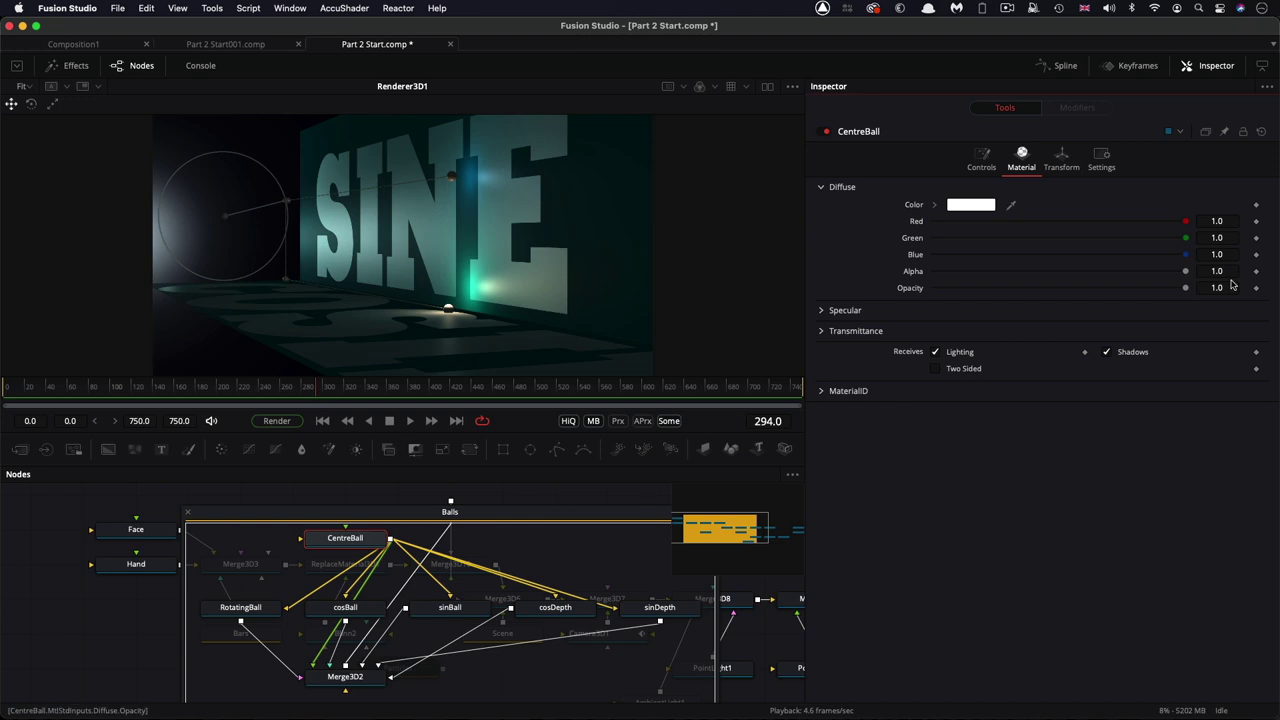
left_click(1237, 288)
type(".75")
key("Return")
left_click(317, 619)
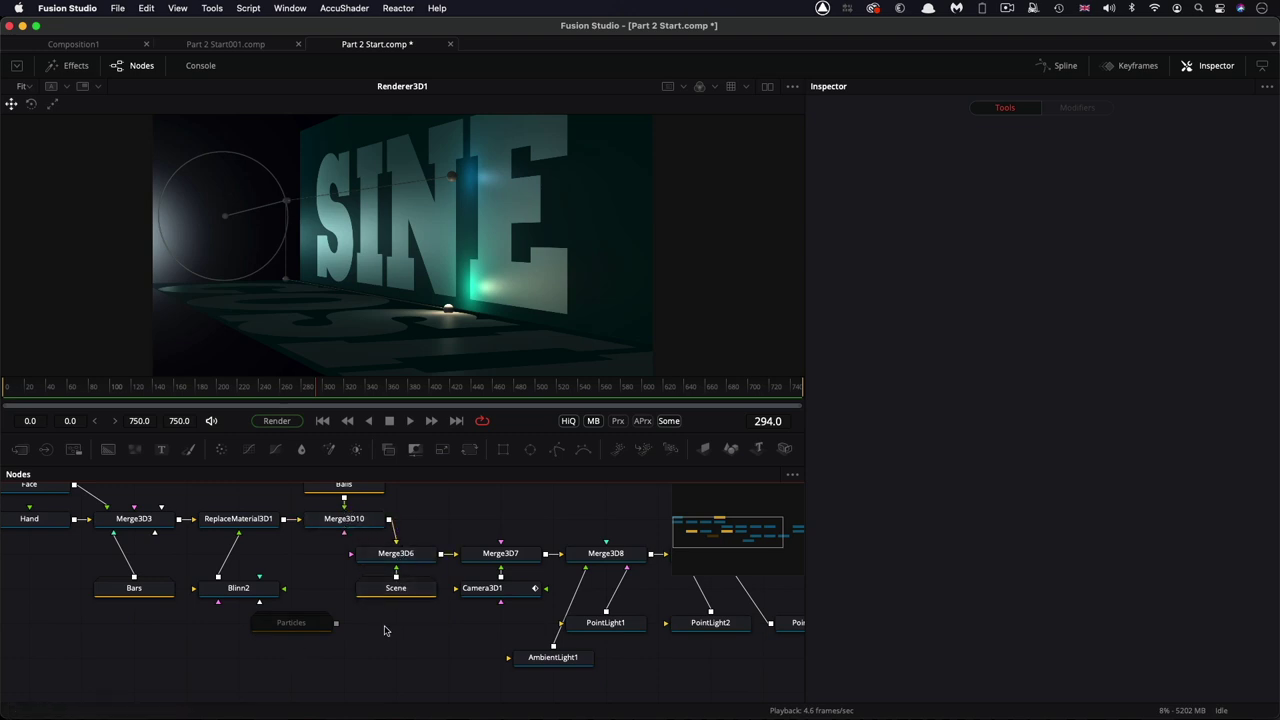
Connect Camera3D1 to Merge3D10, add a Renderer 3D fed by Merge3D10, and place it beneath the light nodes.
scroll(385, 553, "right", 5)
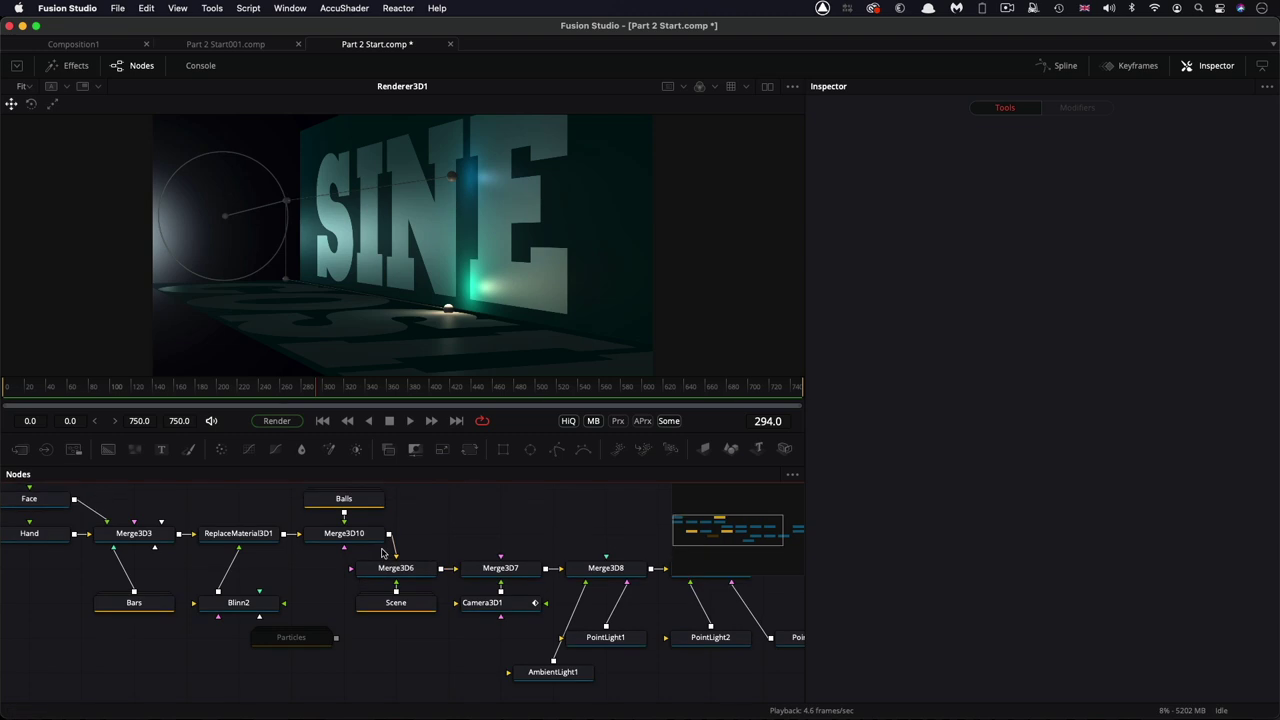
scroll(383, 553, "right", 7)
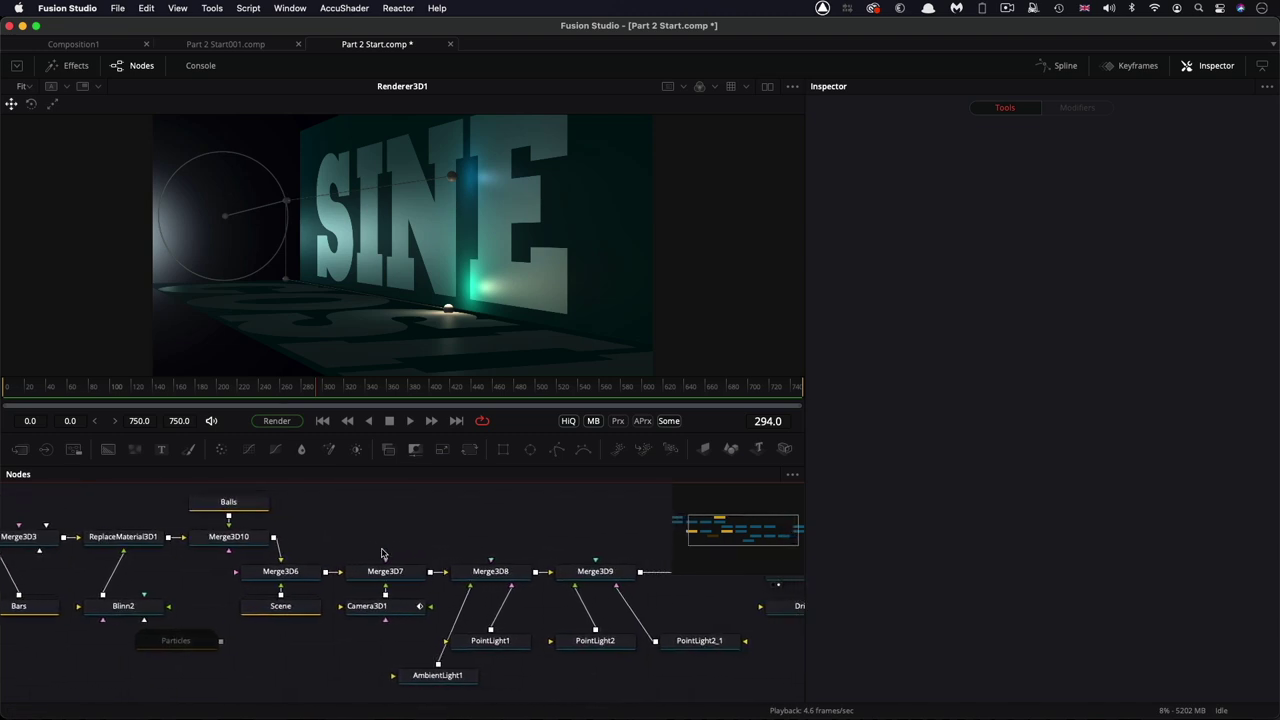
scroll(385, 552, "left", 6)
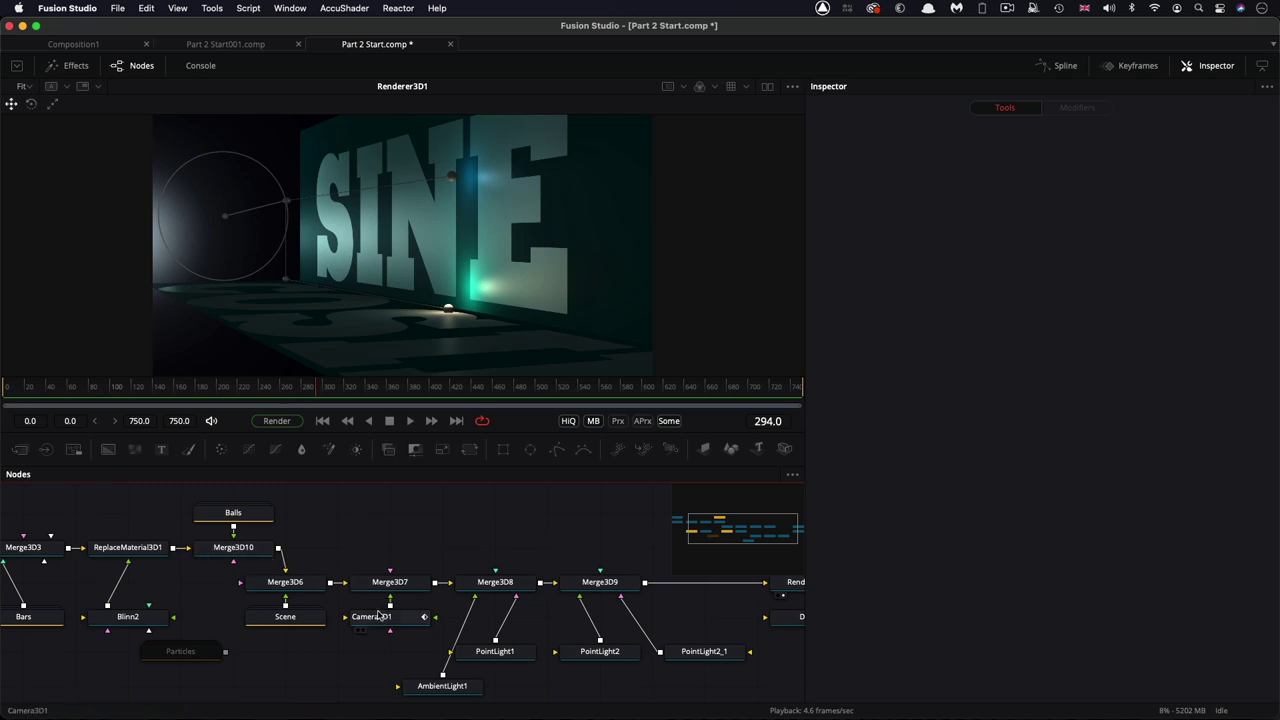
left_click_drag(390, 607, 232, 555)
key("shift+space")
type("rend")
key("Return")
left_click_drag(338, 547, 565, 651)
scroll(565, 651, "right", 5)
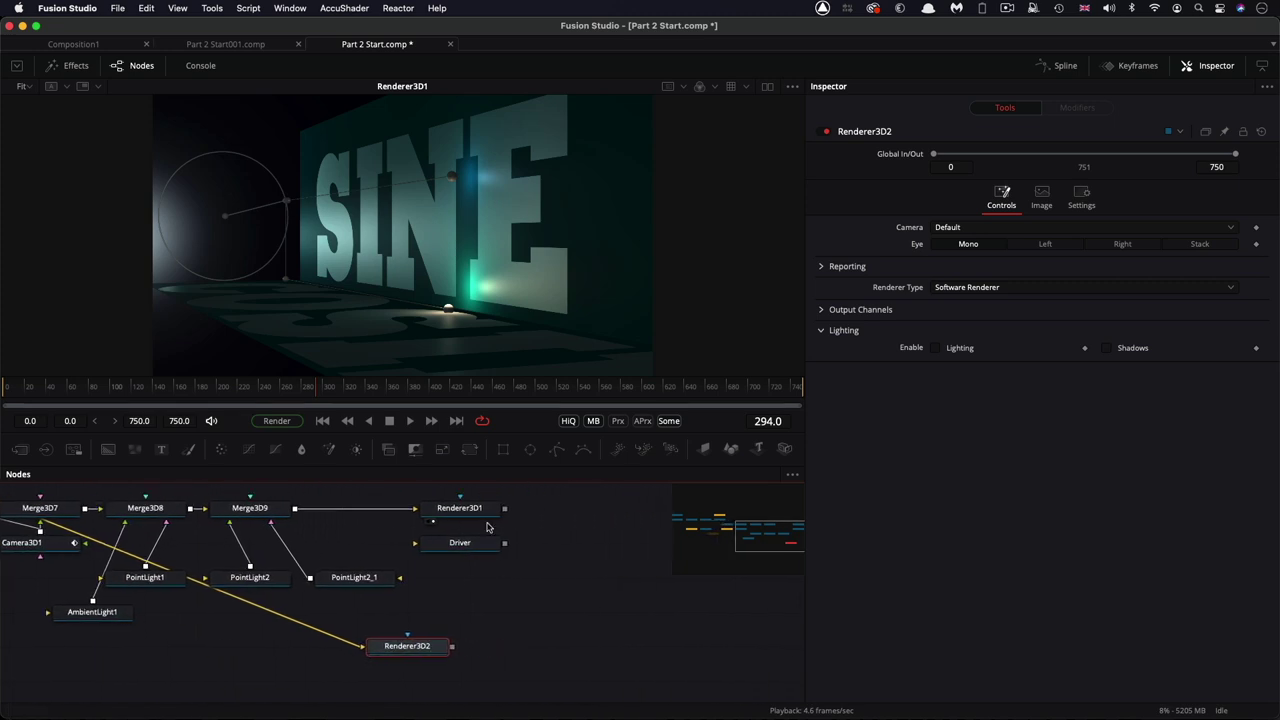
Move the Driver node away from Renderer3D1 to free space after the renderers.
left_click_drag(462, 511, 660, 510)
left_click_drag(500, 552, 745, 628)
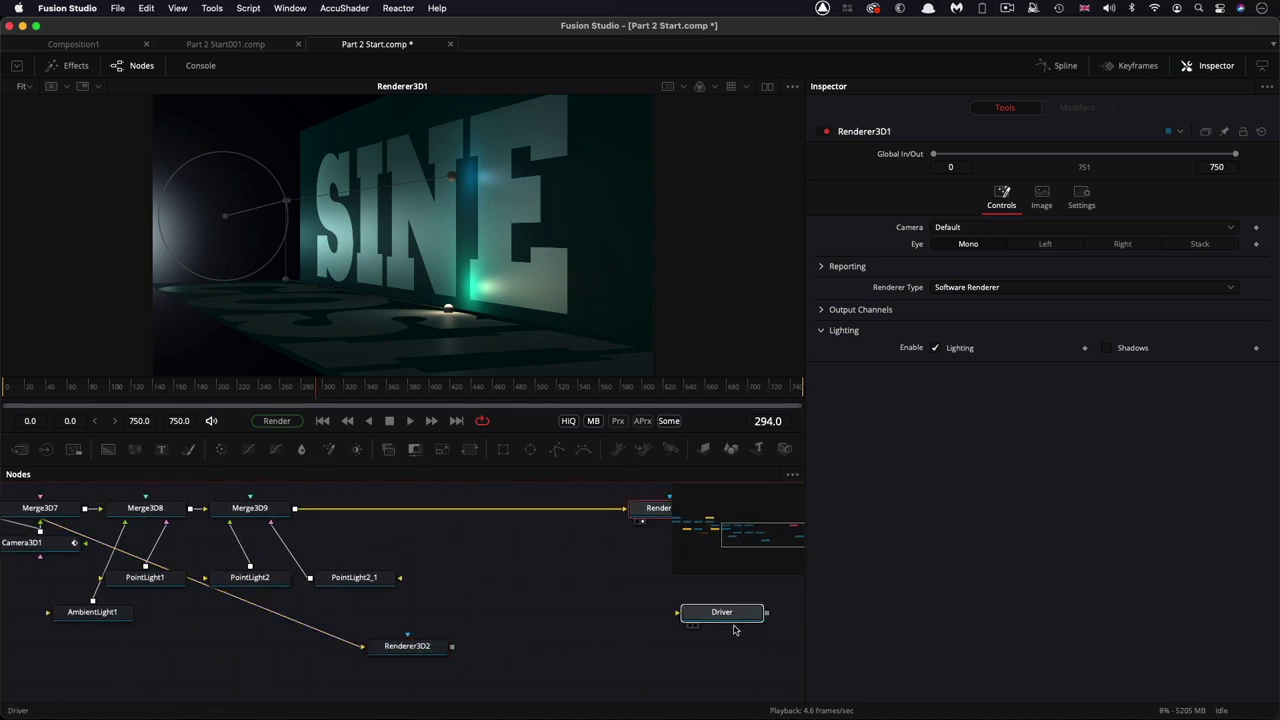
scroll(745, 628, "right", 5)
key("ctrl+z")
Merge Renderer3D2 over Renderer3D1, display the Merge node placed after Renderer3D1, and set its Alpha Gain to 0.
left_click_drag(307, 646, 340, 510)
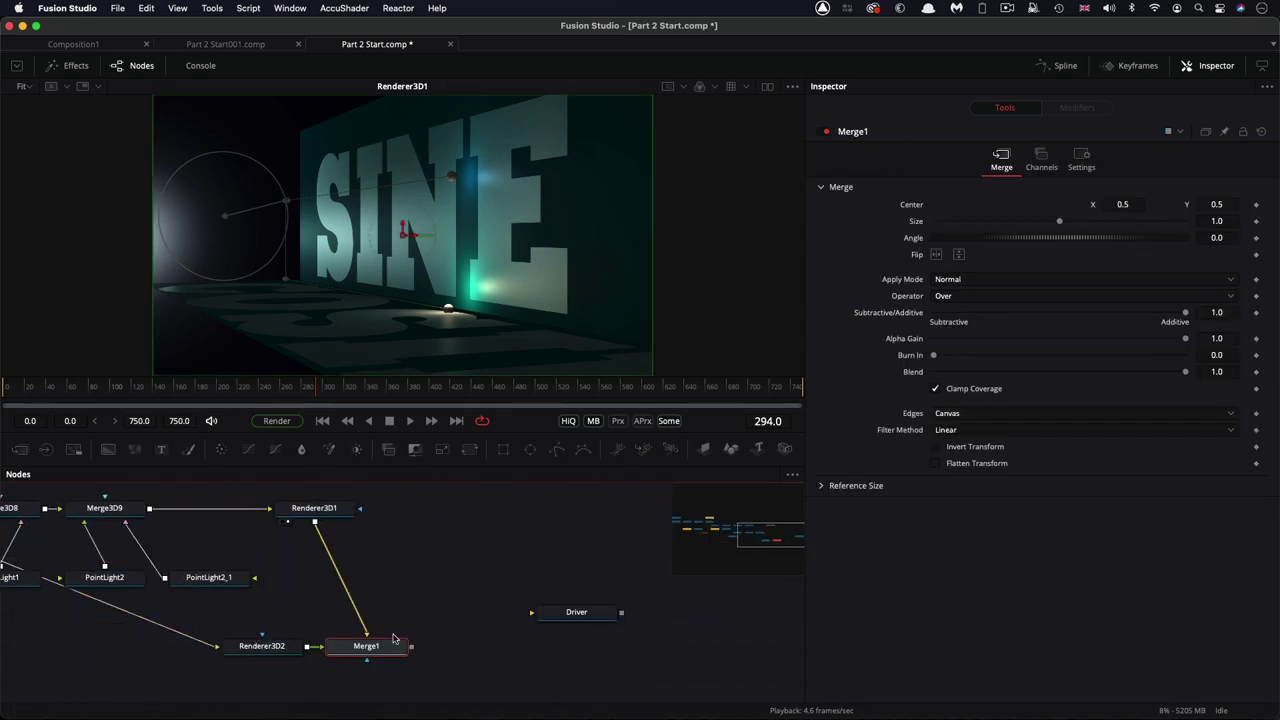
key("1")
left_click_drag(370, 646, 486, 506)
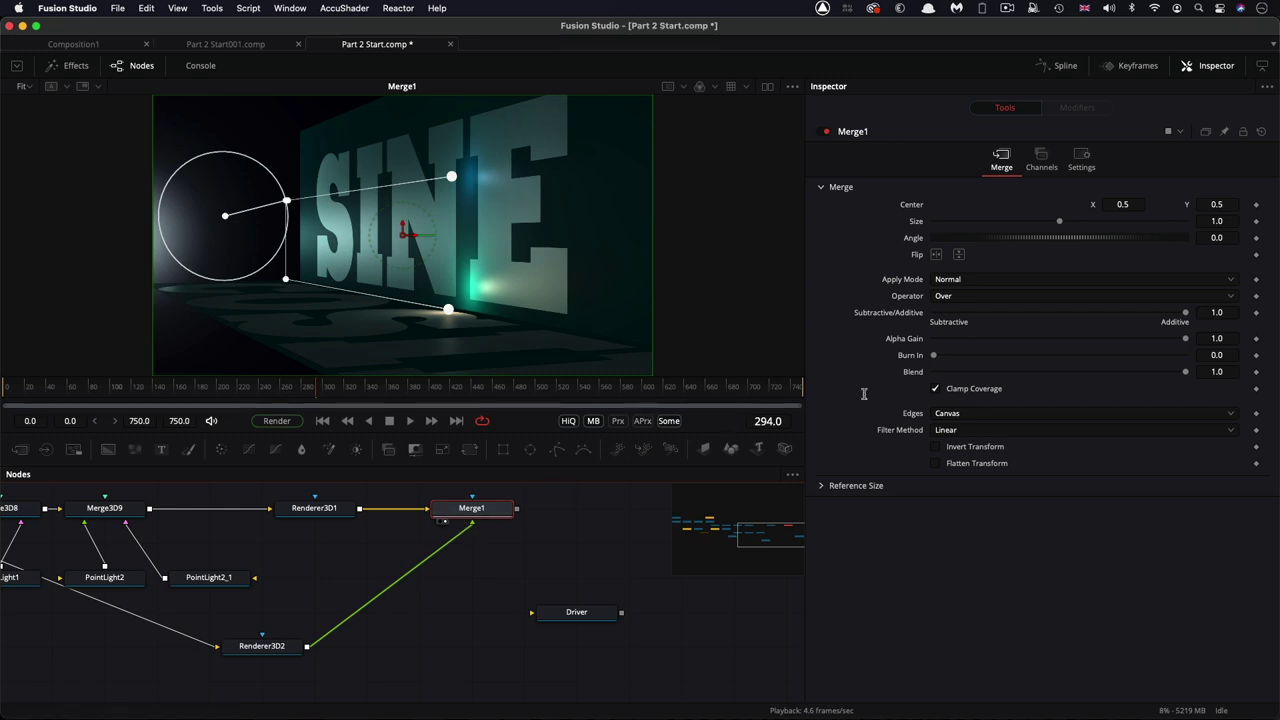
left_click_drag(1186, 339, 898, 357)
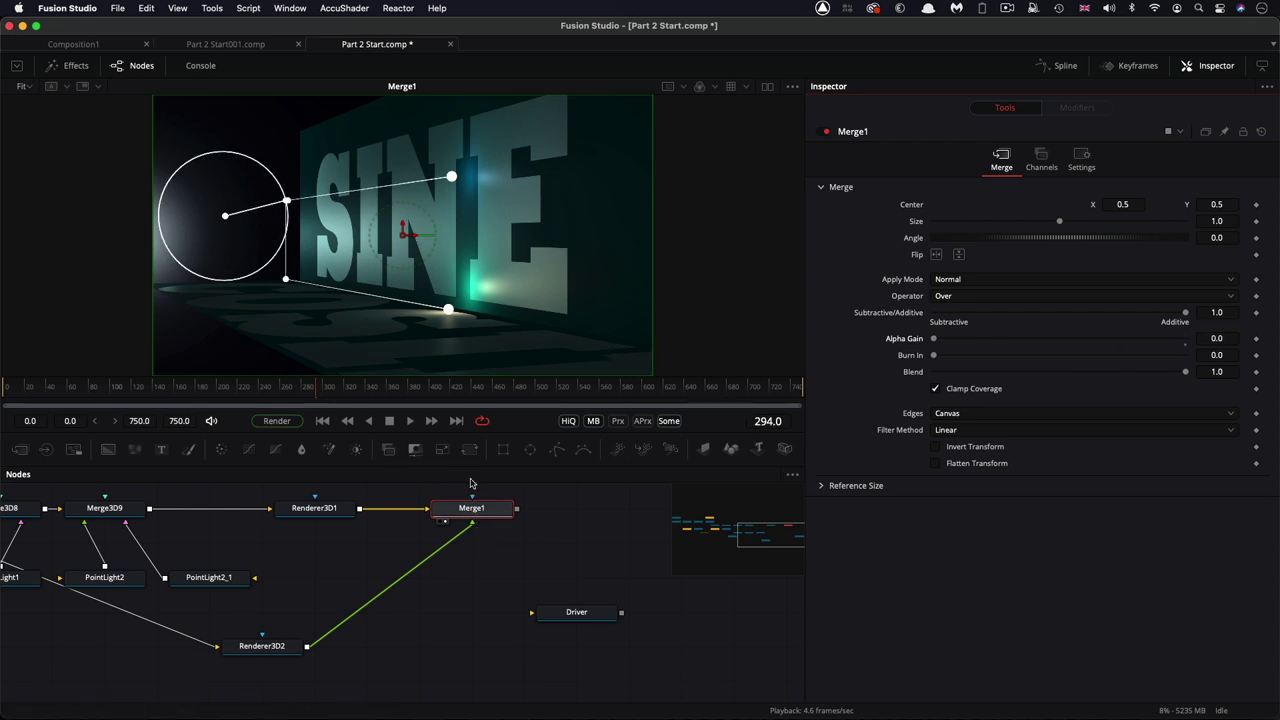
Insert a Blur node and a Brightness/Contrast node between Renderer3D2 and Merge1.
left_click(261, 646)
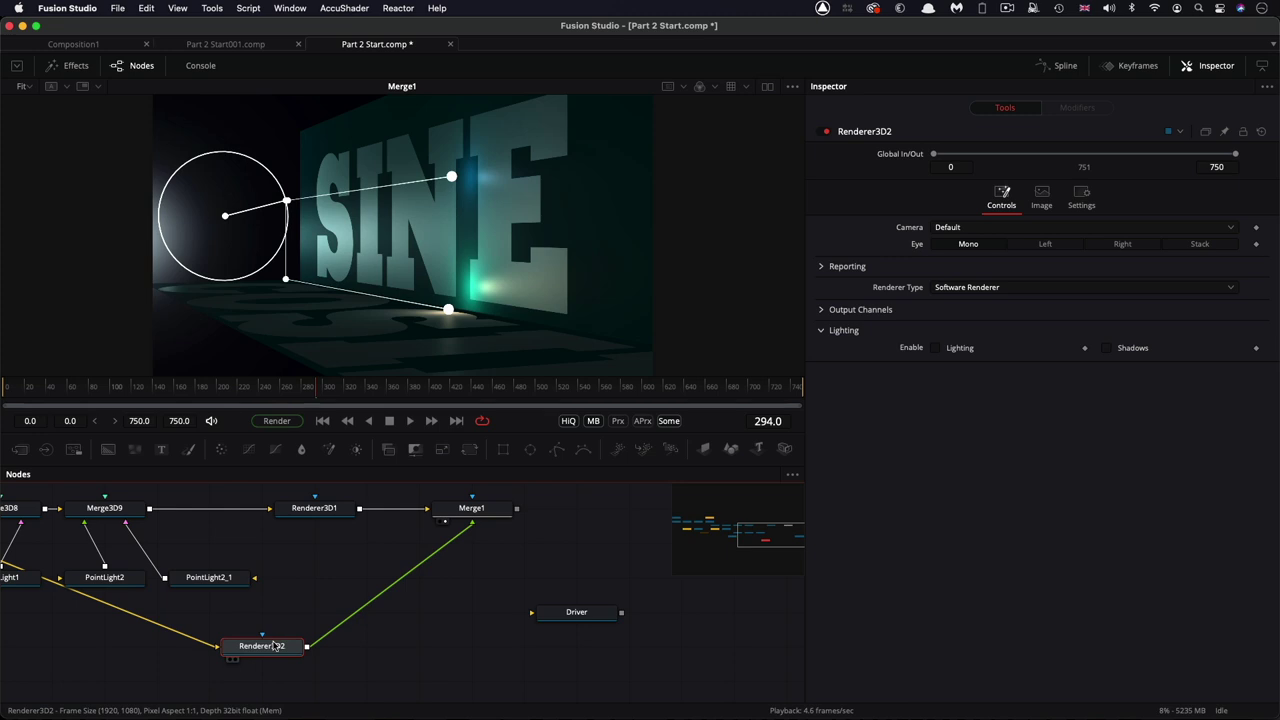
key("shift+space")
type("blur")
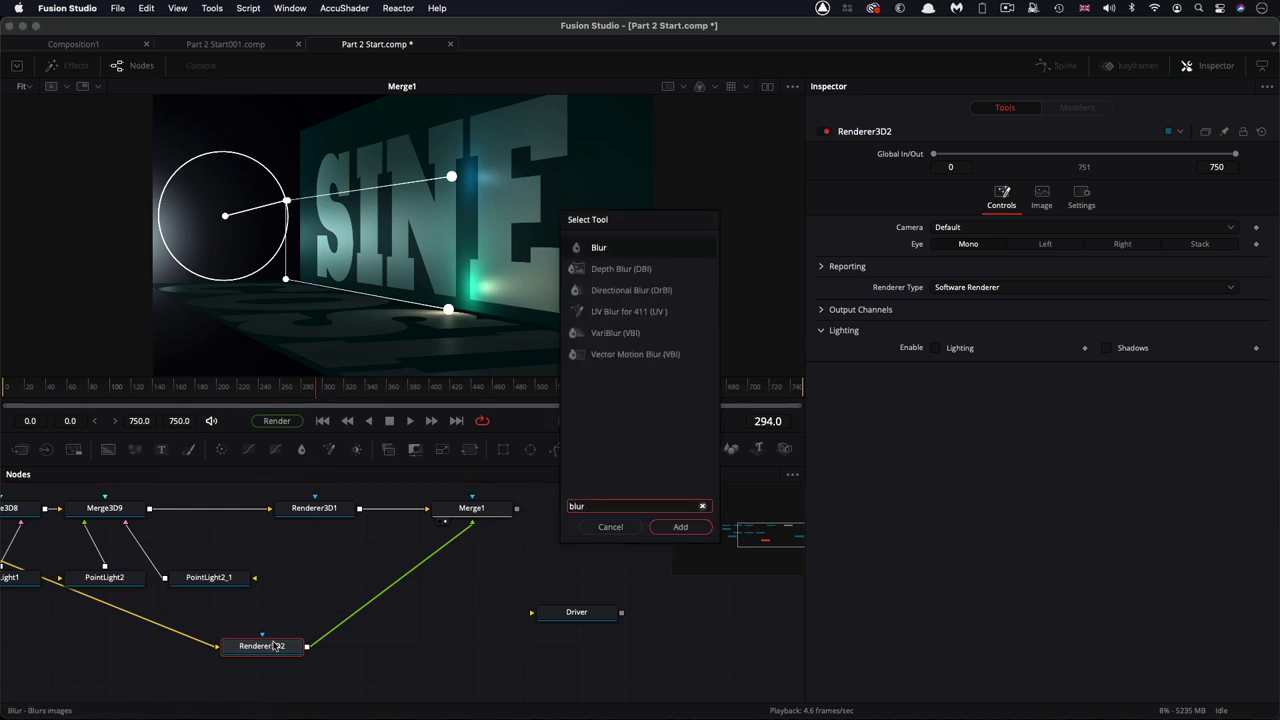
key("Return")
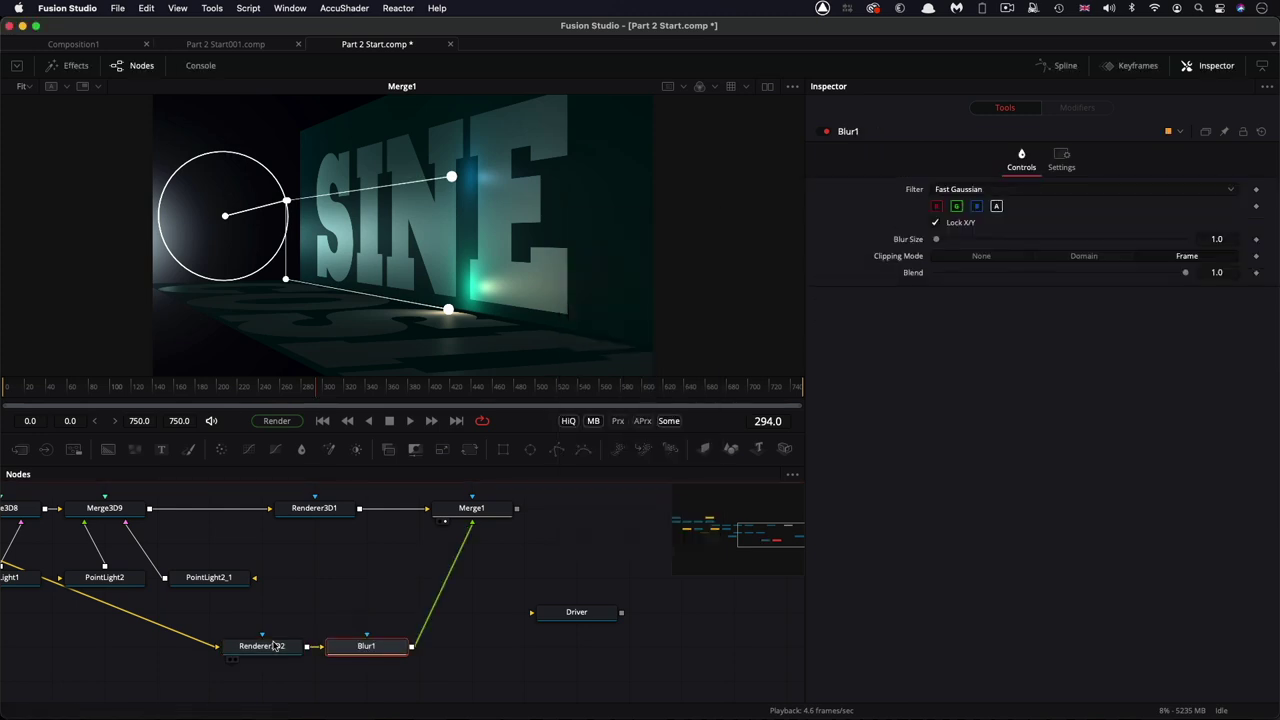
key("shift+space")
type("bc")
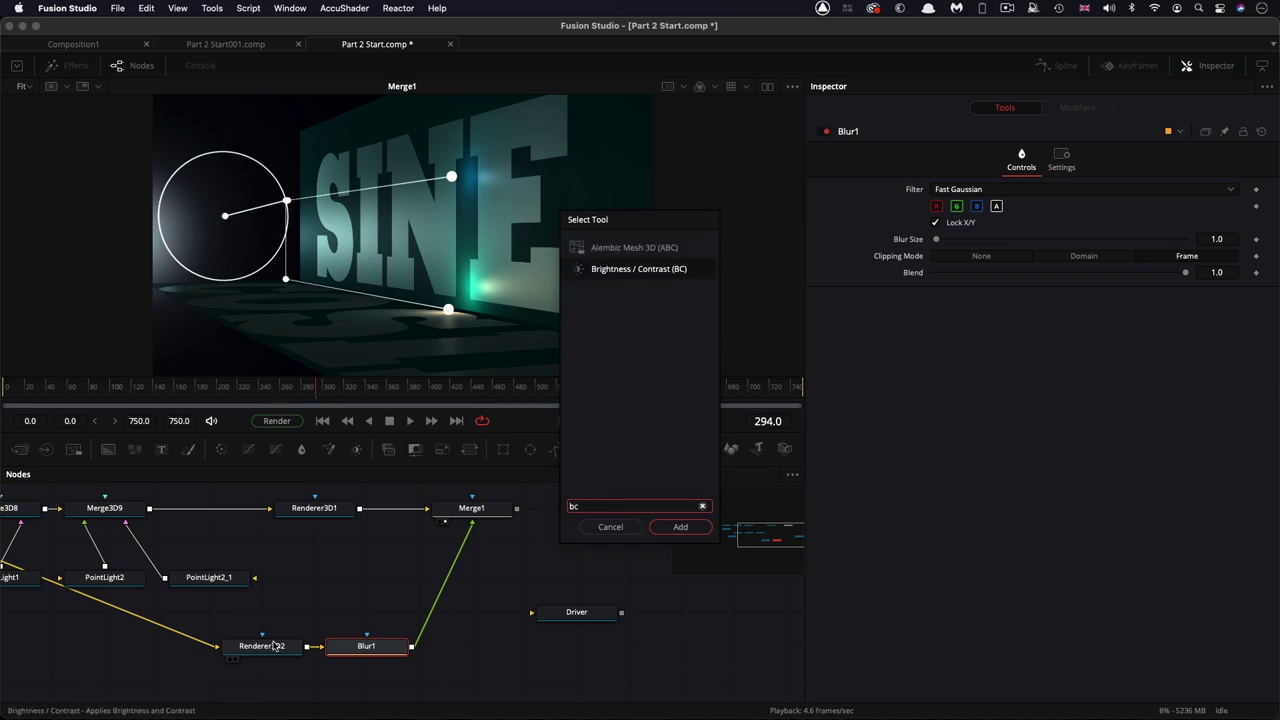
key("Return")
Set Blur1's blur size to 4, and give BrightnessContrast1 a gain of 1.6 and a gamma of 1.4.
left_click(368, 648)
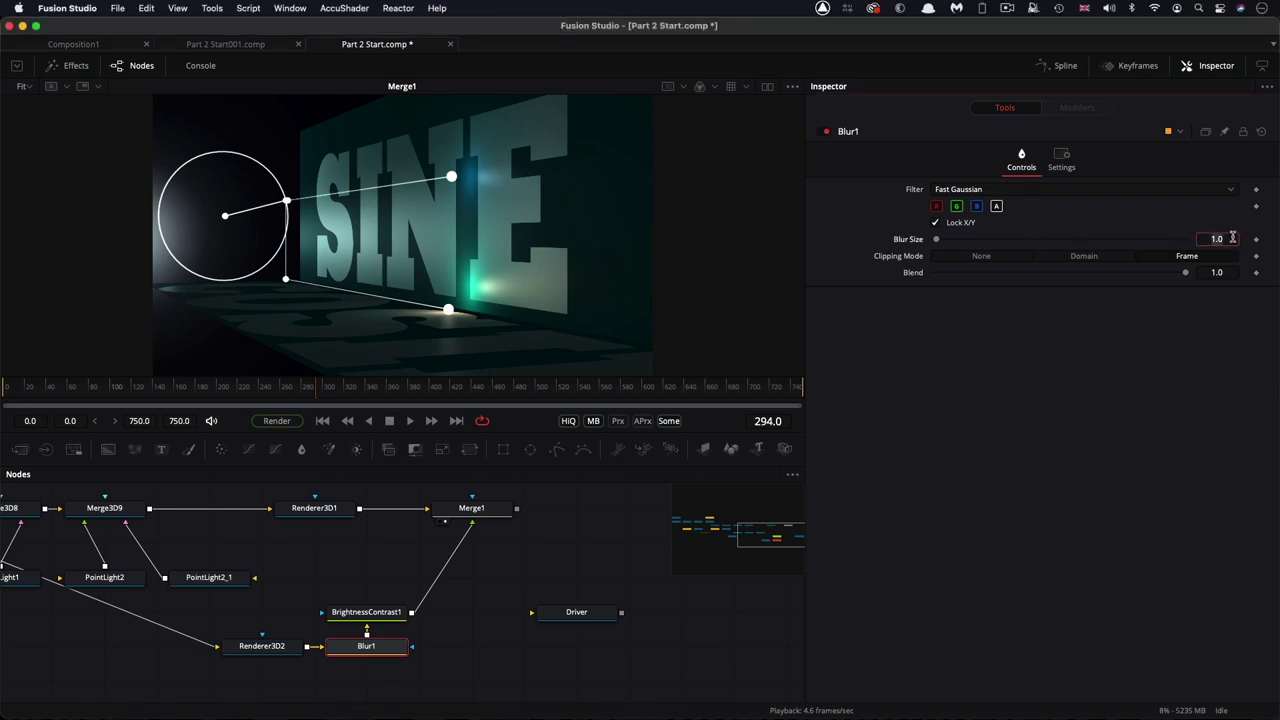
scroll(1232, 238, "up", 3)
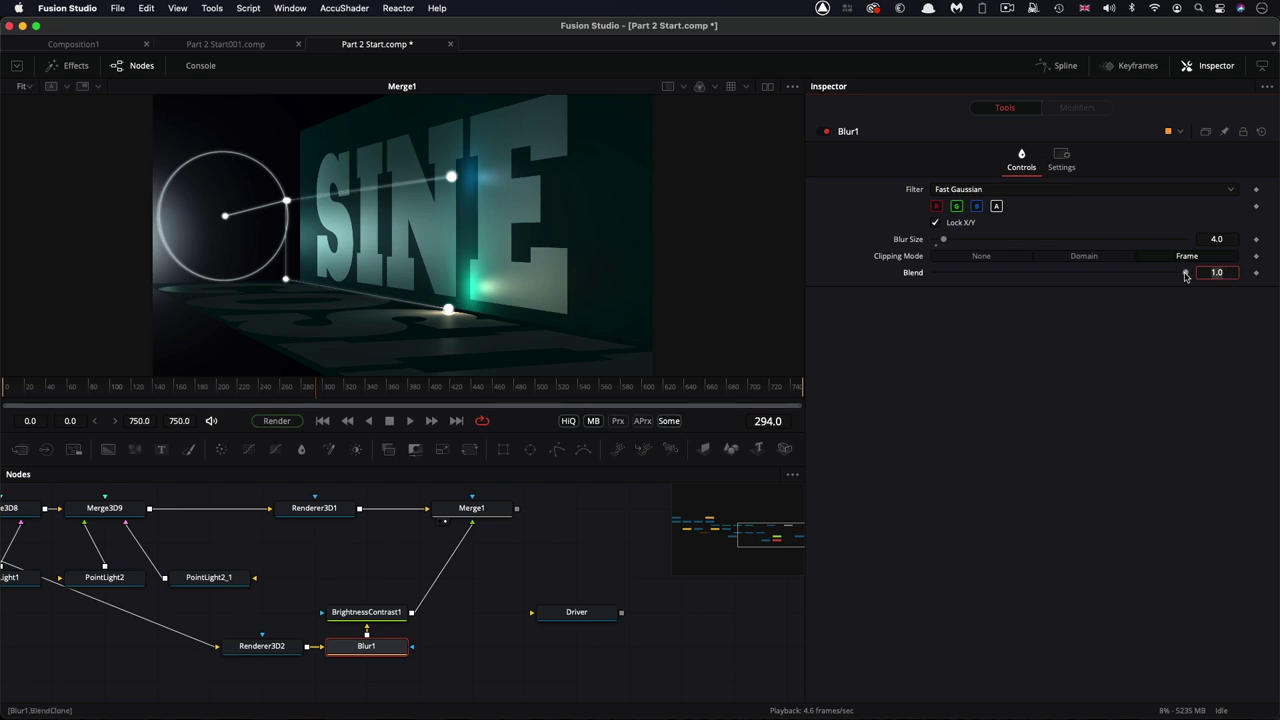
left_click(371, 616)
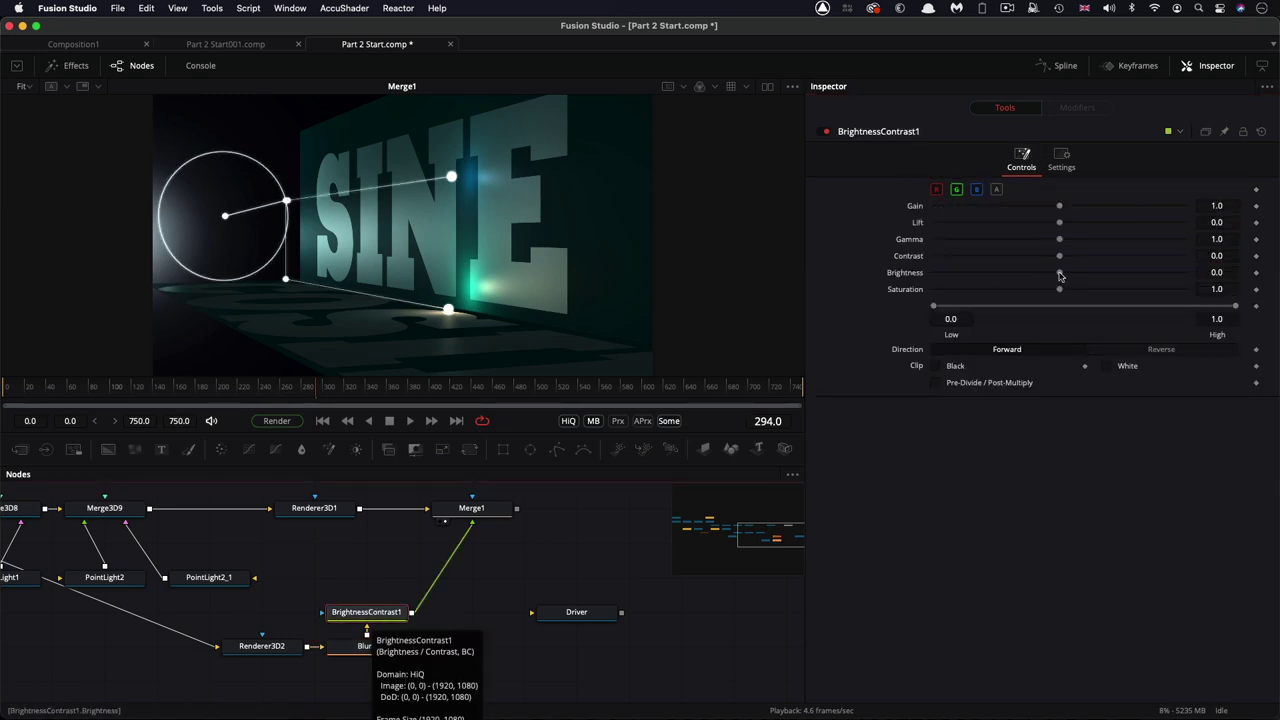
left_click(1233, 206)
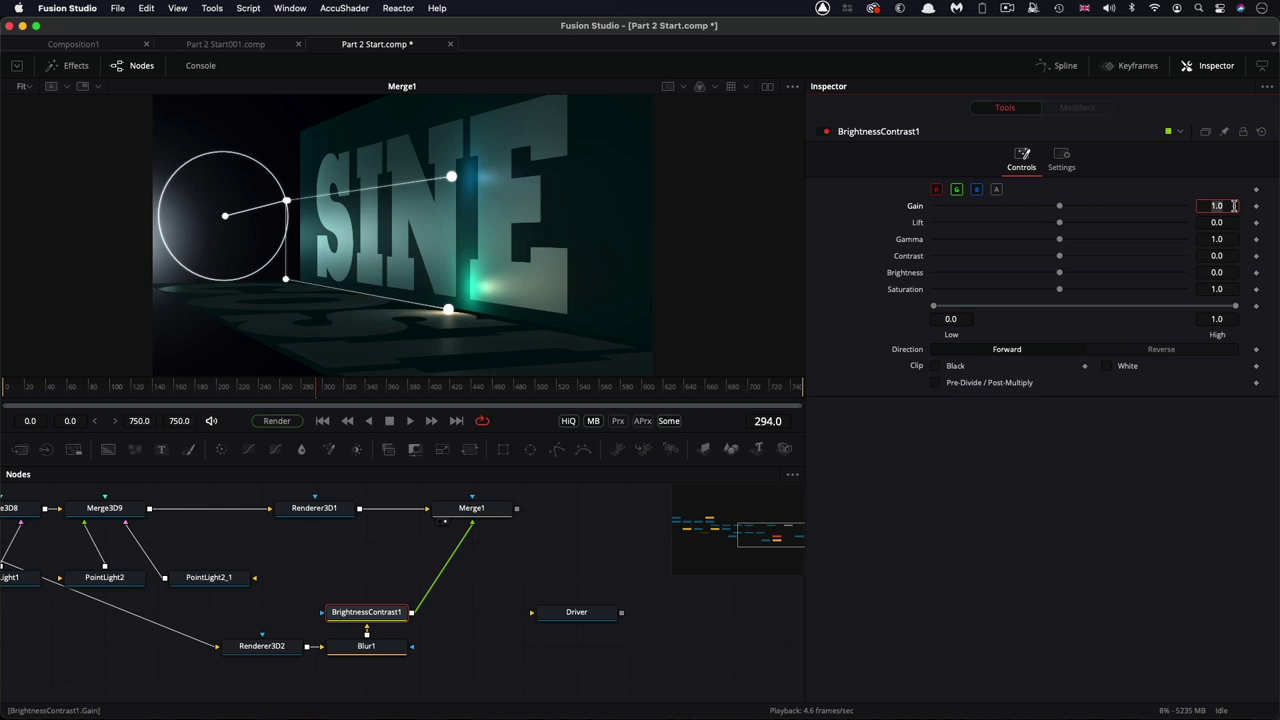
key("Tab")
key("Tab")
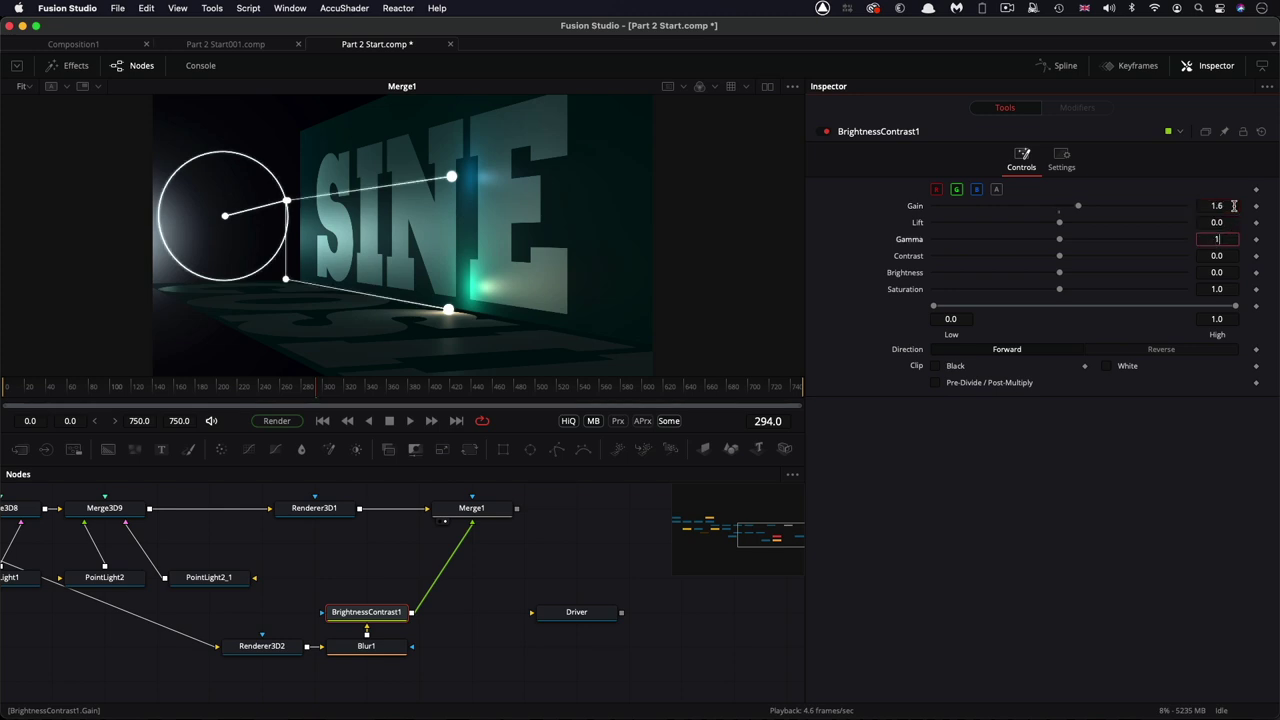
key("Tab")
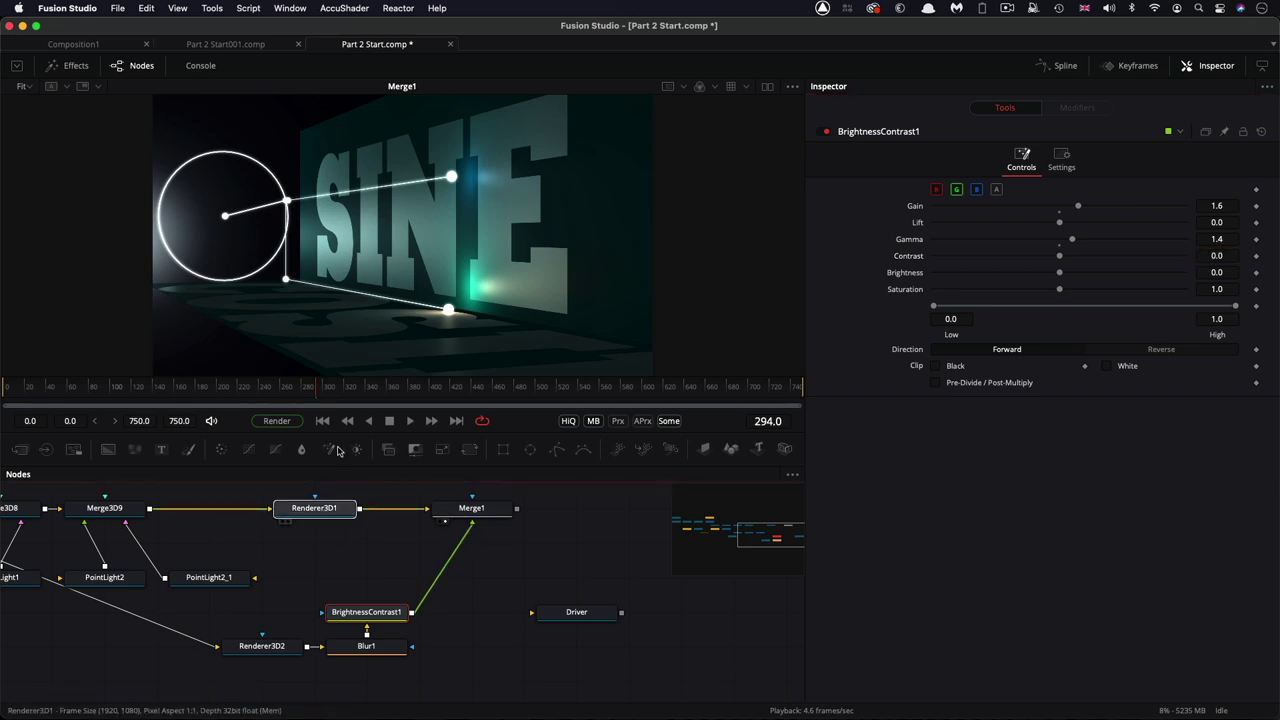
Compare Renderer3D1 with Merge1 in the viewer, and line up Renderer3D2, Blur1 and BrightnessContrast1 in one row.
left_click_drag(415, 165, 418, 163)
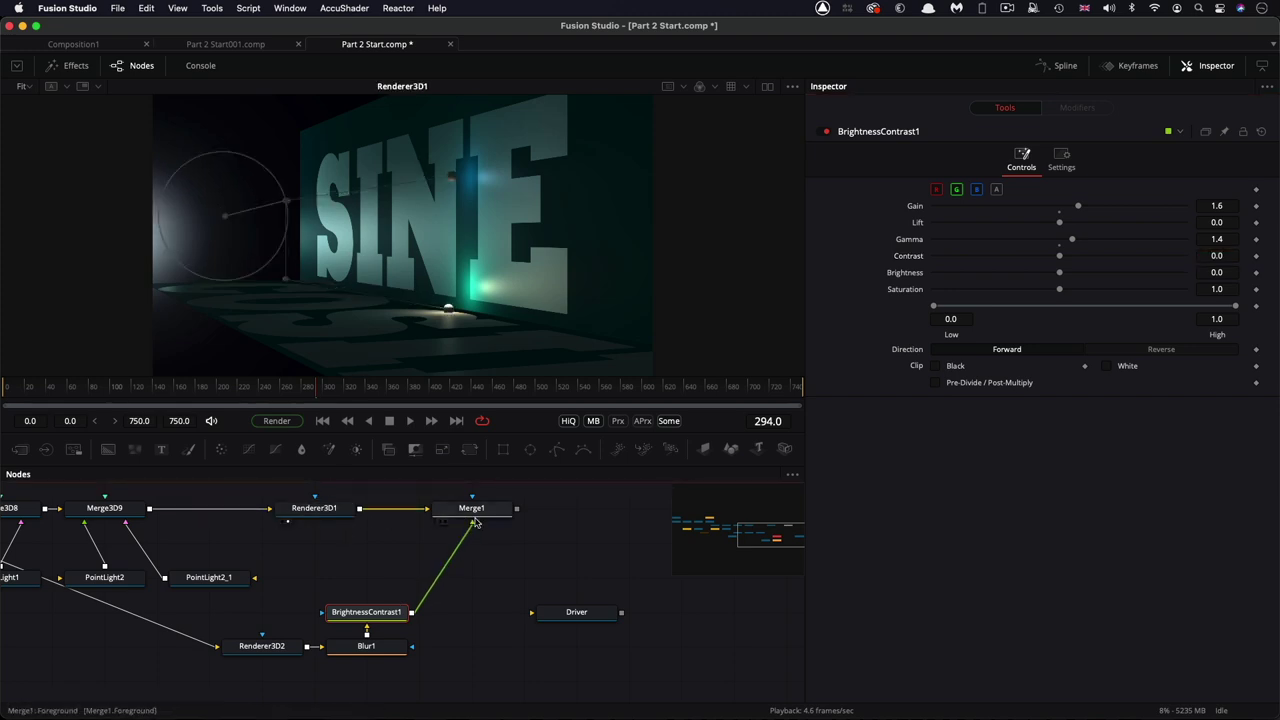
left_click_drag(474, 512, 421, 249)
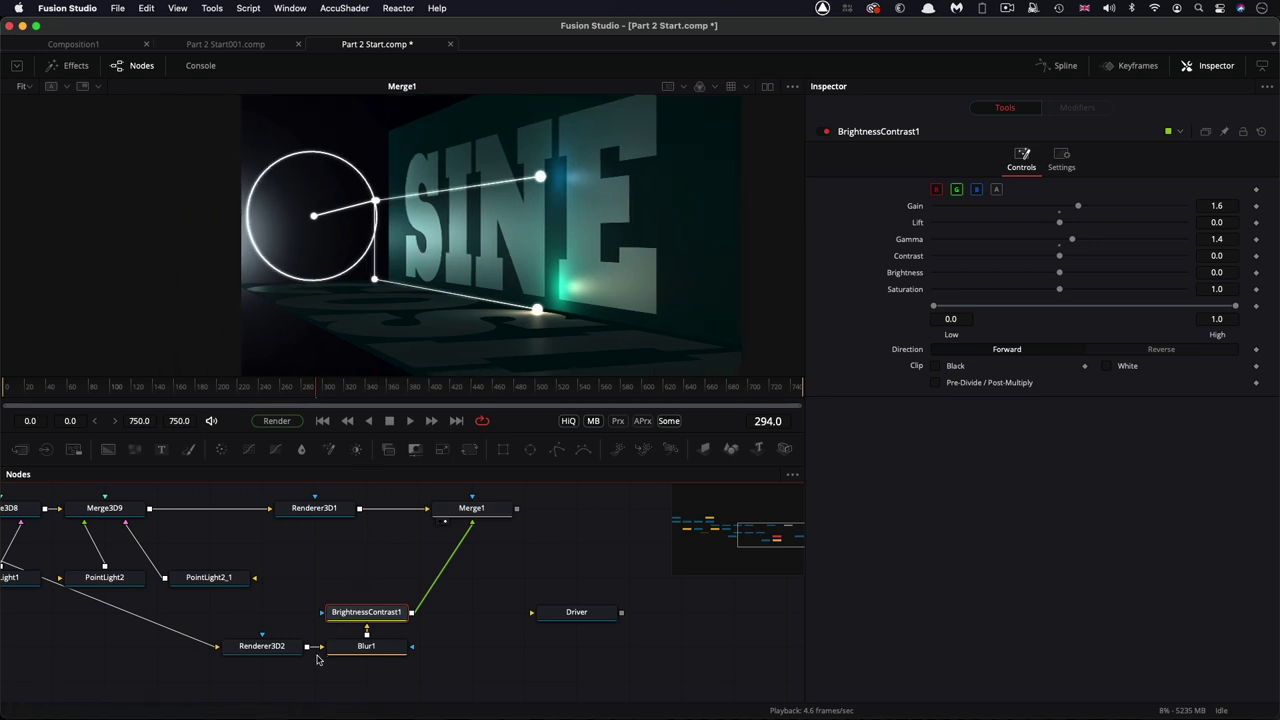
left_click_drag(278, 648, 225, 648)
left_click_drag(352, 654, 298, 654)
left_click_drag(366, 612, 419, 648)
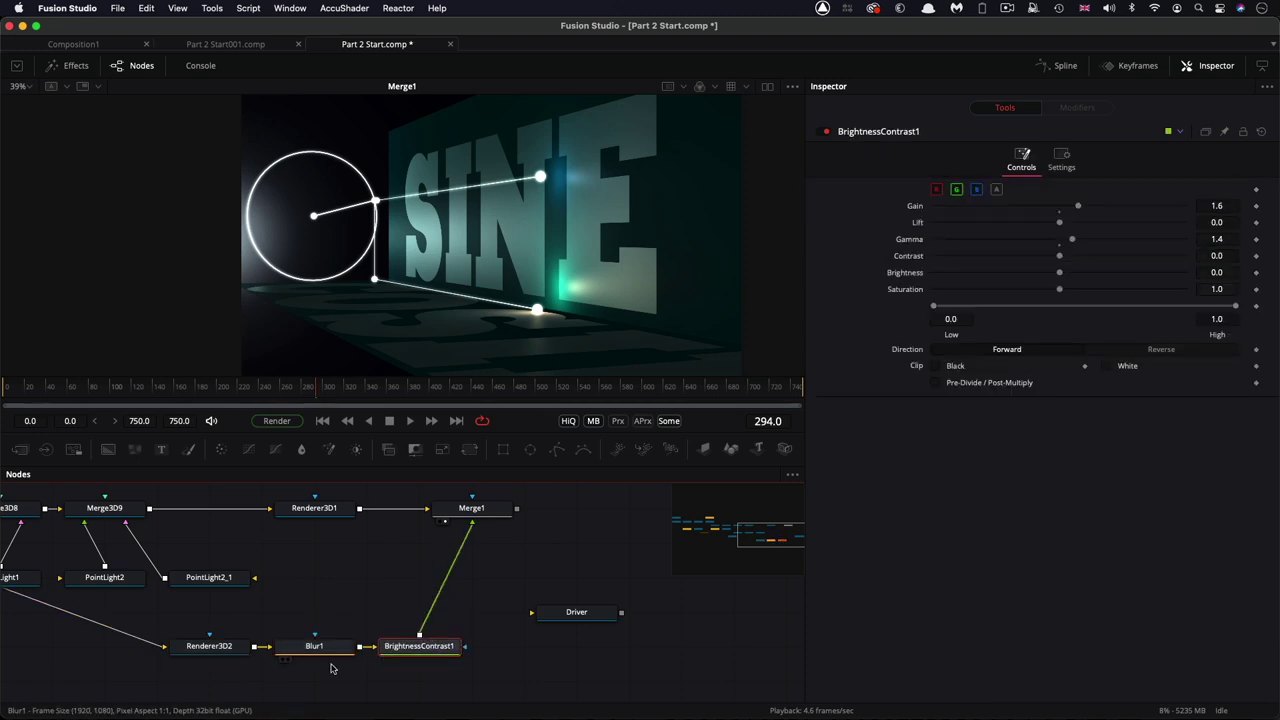
Group the Face, Hand, Bars, Balls, Merge3D3, ReplaceMaterial3D1, Blinn2 and Merge3D10 nodes together.
left_click(443, 577)
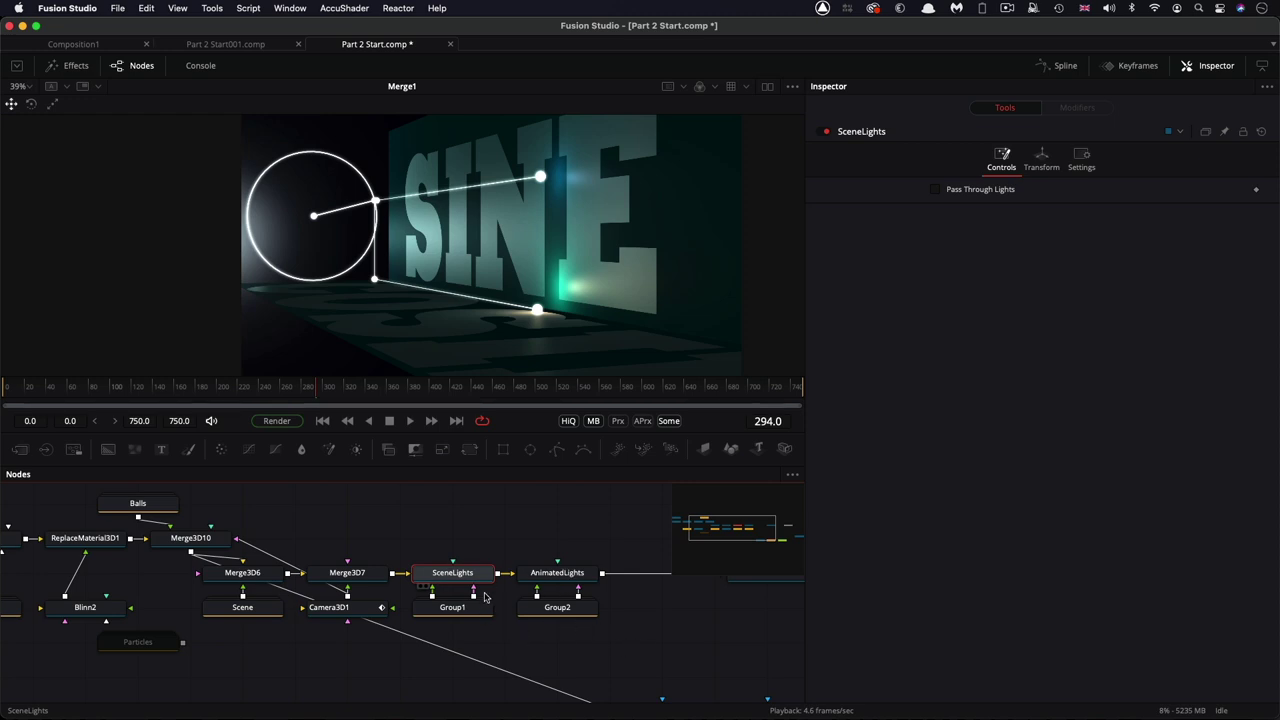
scroll(500, 605, "left", 5)
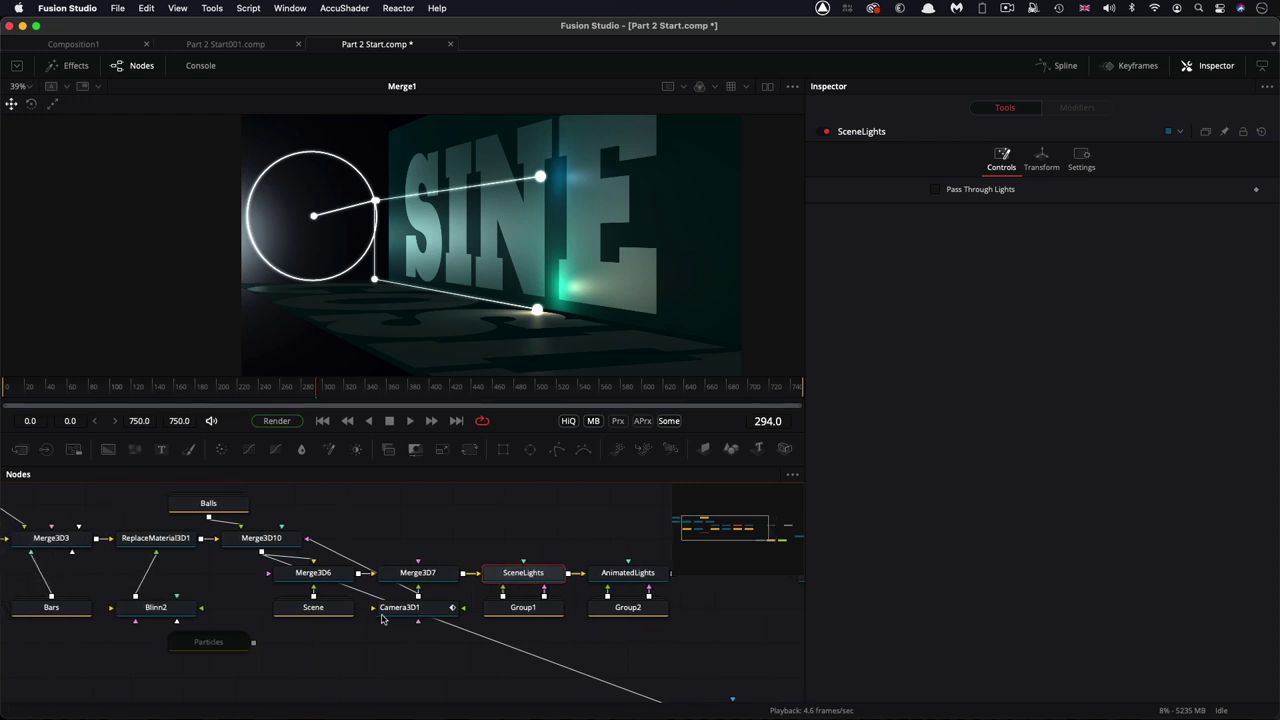
scroll(381, 619, "left", 5)
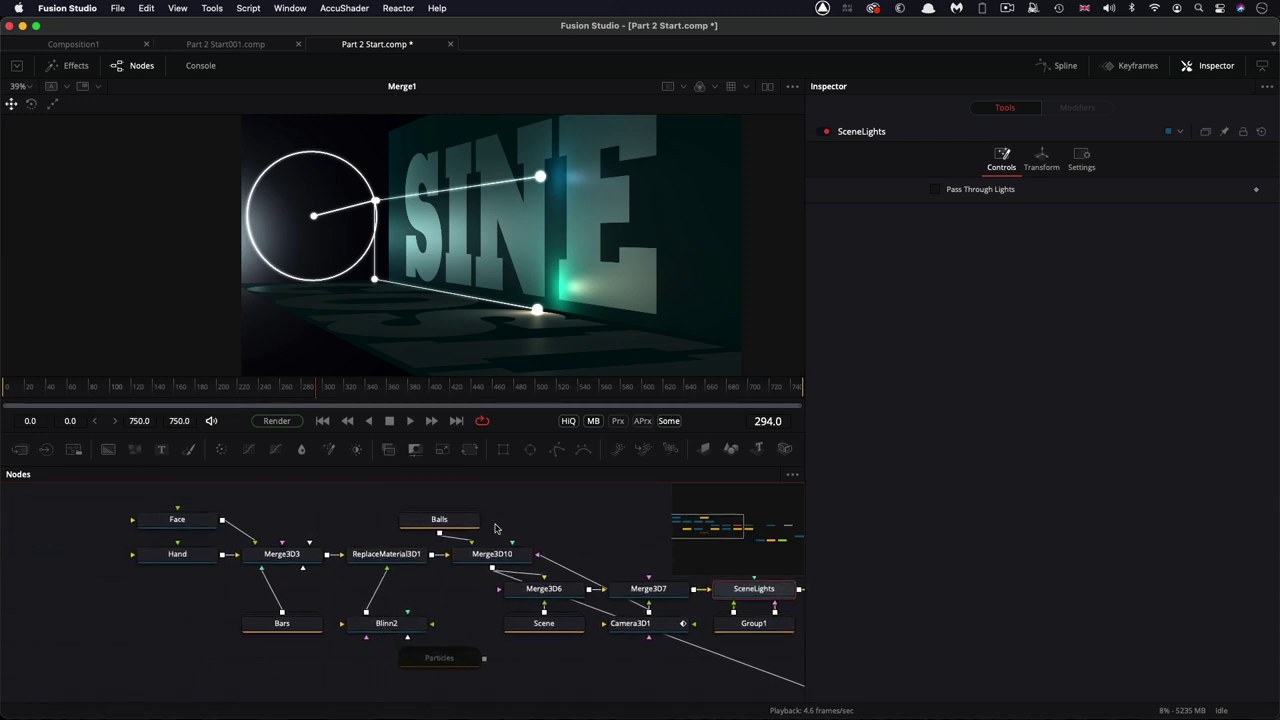
left_click_drag(103, 497, 470, 637)
left_click_drag(502, 567, 395, 567)
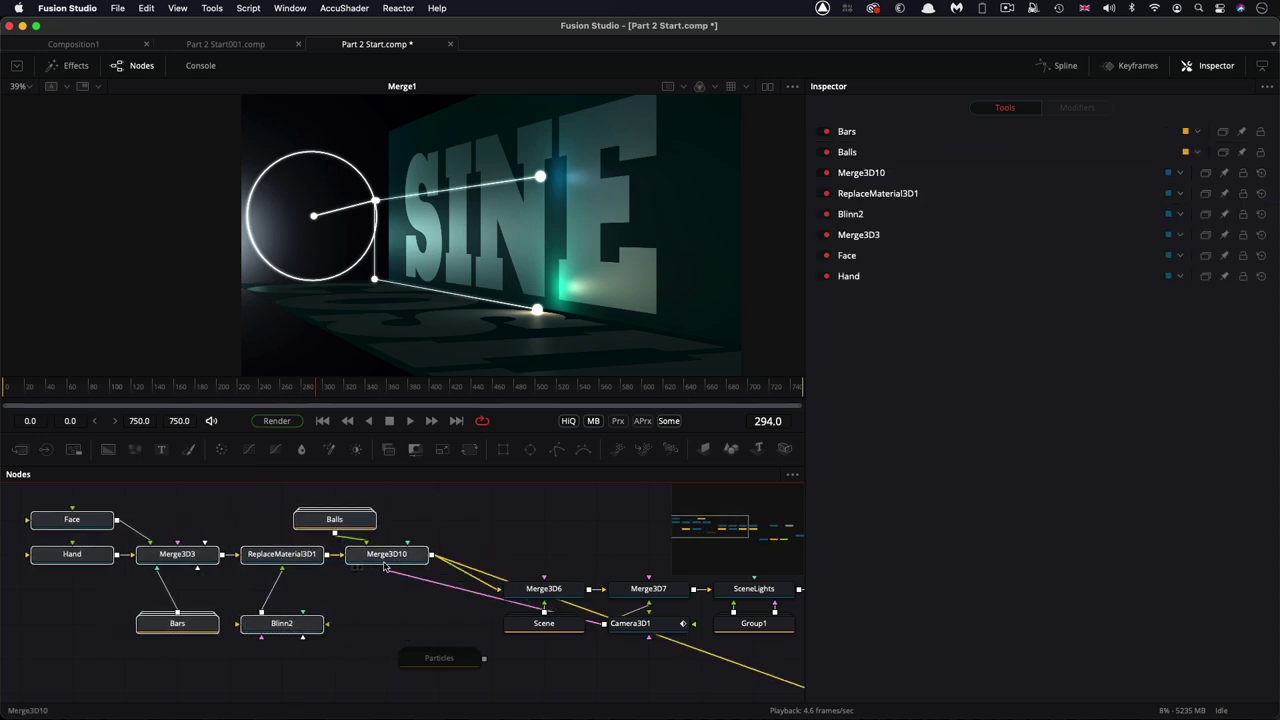
left_click(384, 566)
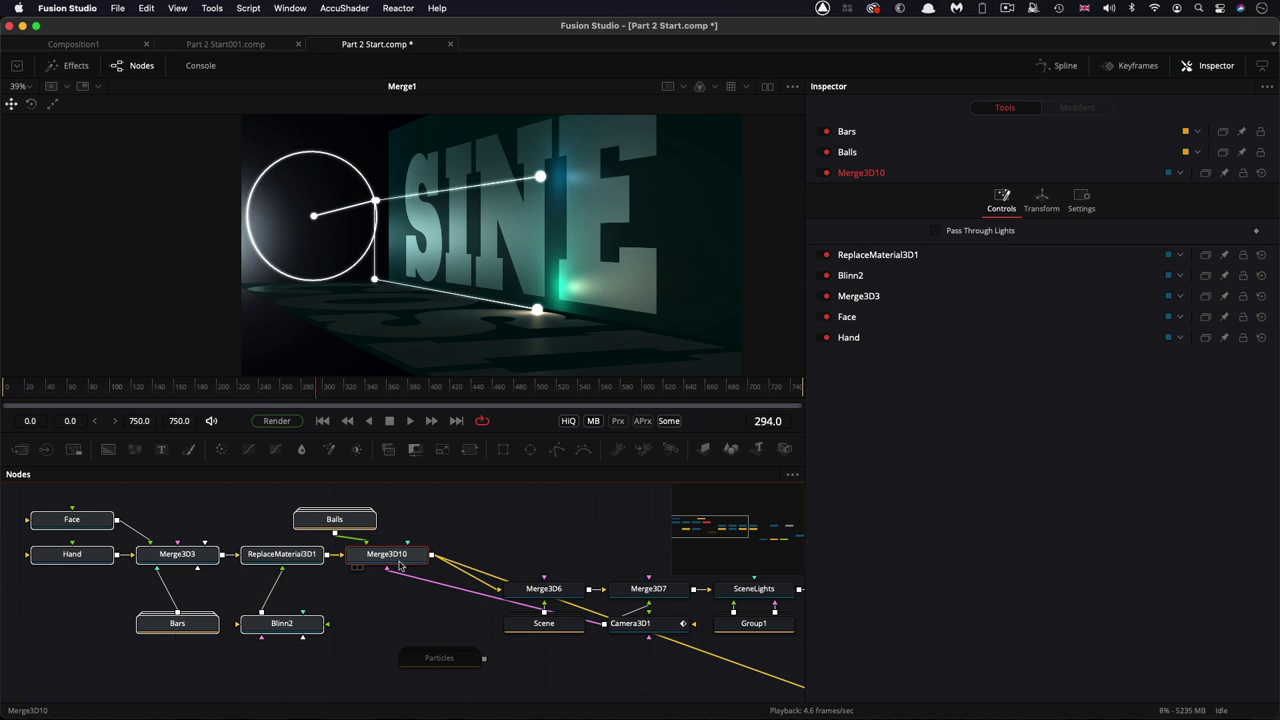
key("super+g")
Rename the new group Mechanic and place it beside the Scene group.
key("F2")
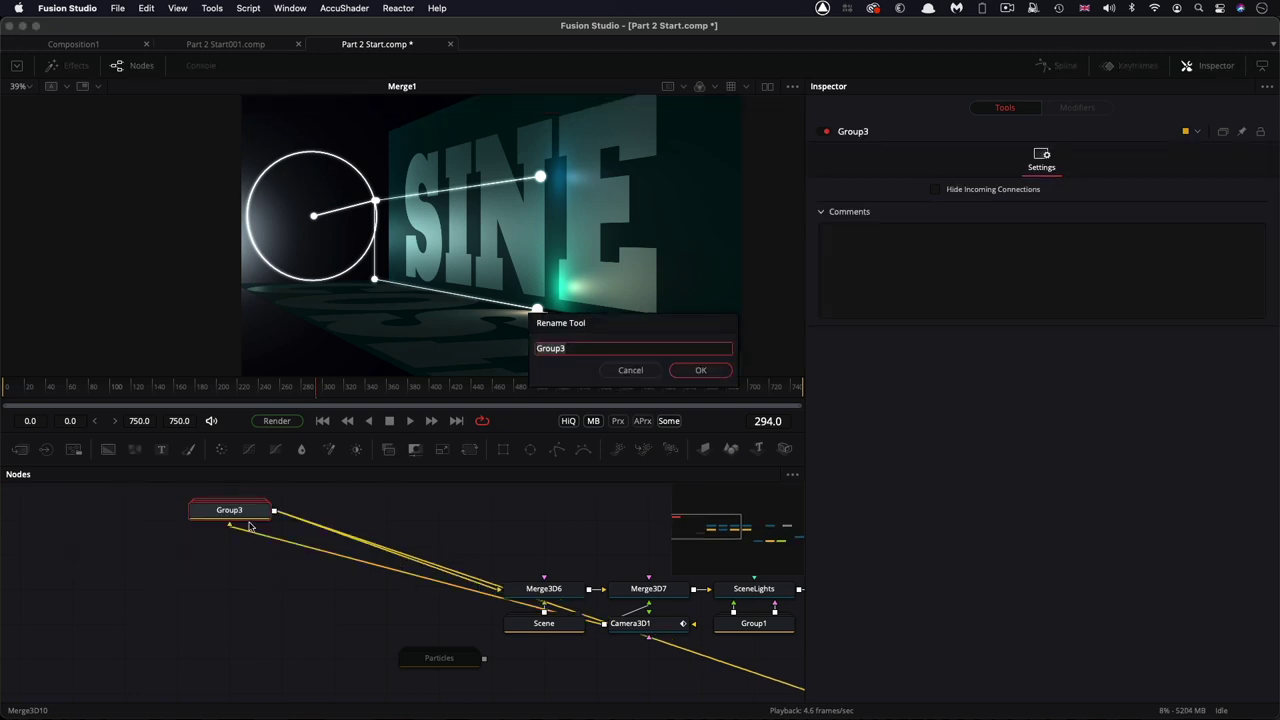
type("Mechanic")
key("BackSpace")
type("ic")
key("Return")
left_click_drag(240, 512, 398, 624)
Place the Particles group above Merge3D7 in the node graph.
scroll(350, 635, "right", 10)
left_click_drag(301, 645, 537, 521)
scroll(533, 567, "right", 5)
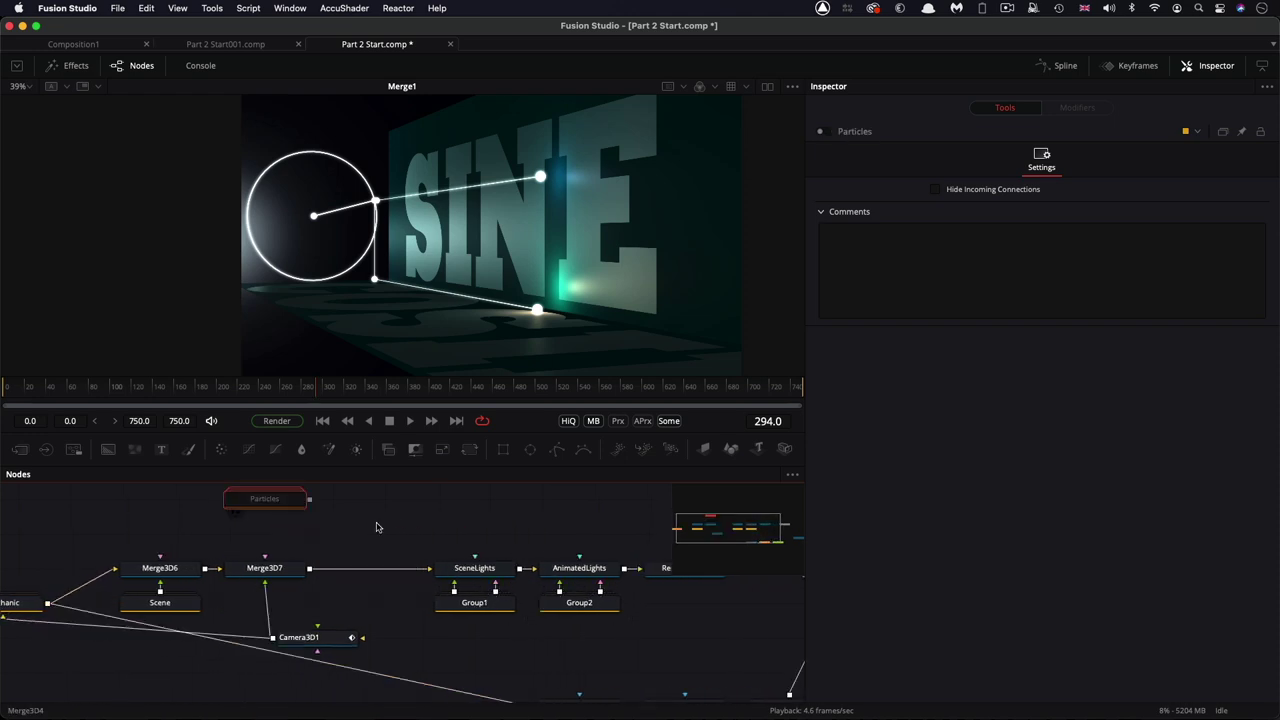
Add a Merge 3D node after Particles and connect Camera3D1 to it.
key("shift+space")
type("3mg")
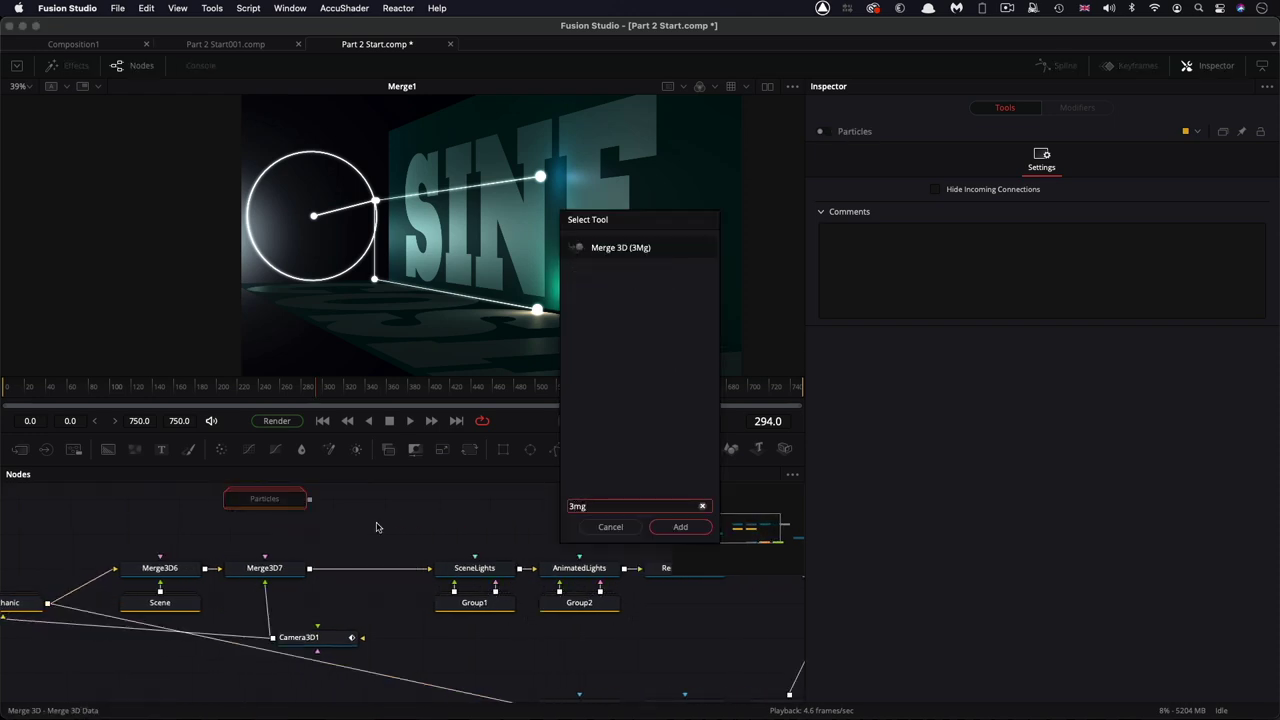
key("Return")
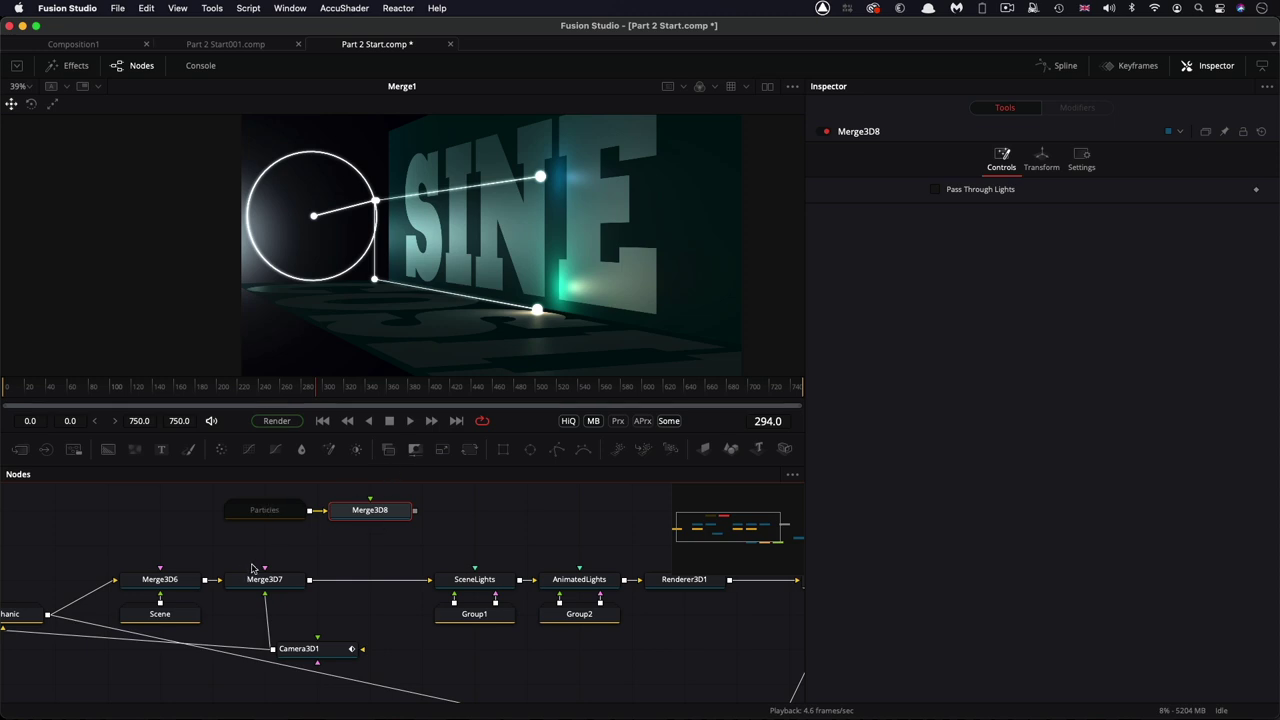
left_click_drag(272, 652, 370, 512)
Enable the Particles group and go to the first frame of the timeline.
left_click(272, 512)
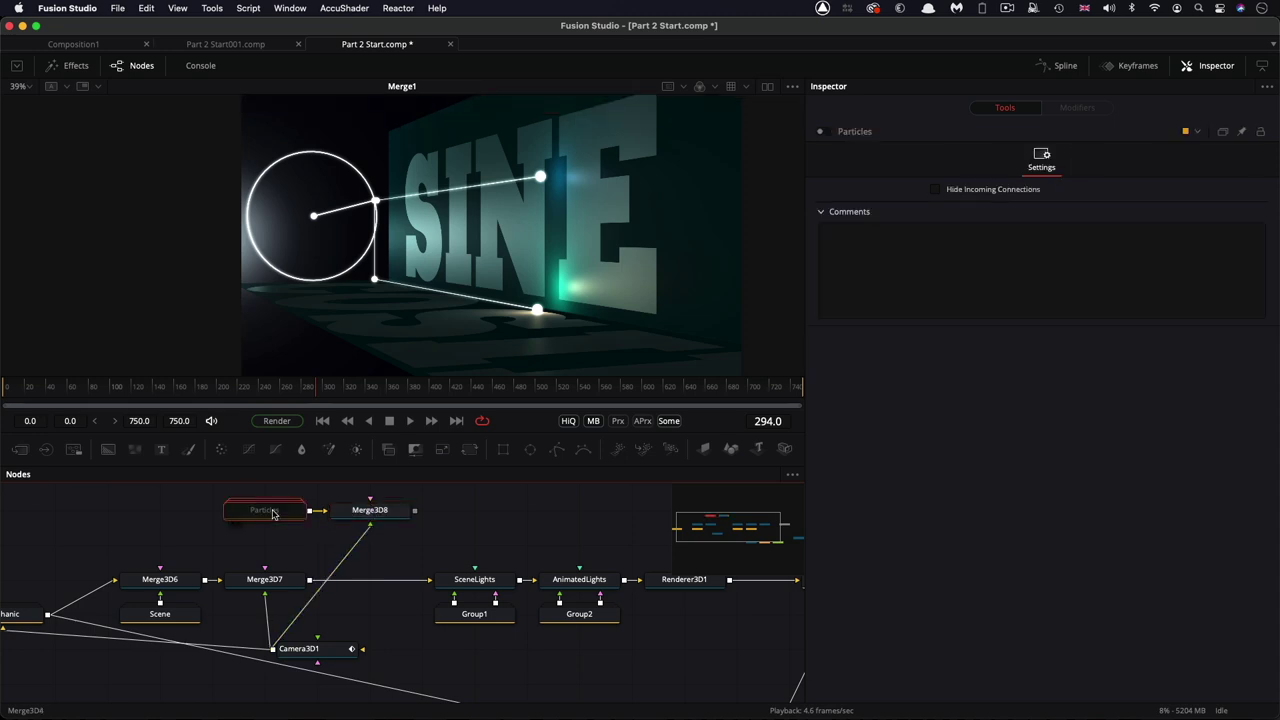
key("ctrl+p")
left_click(322, 421)
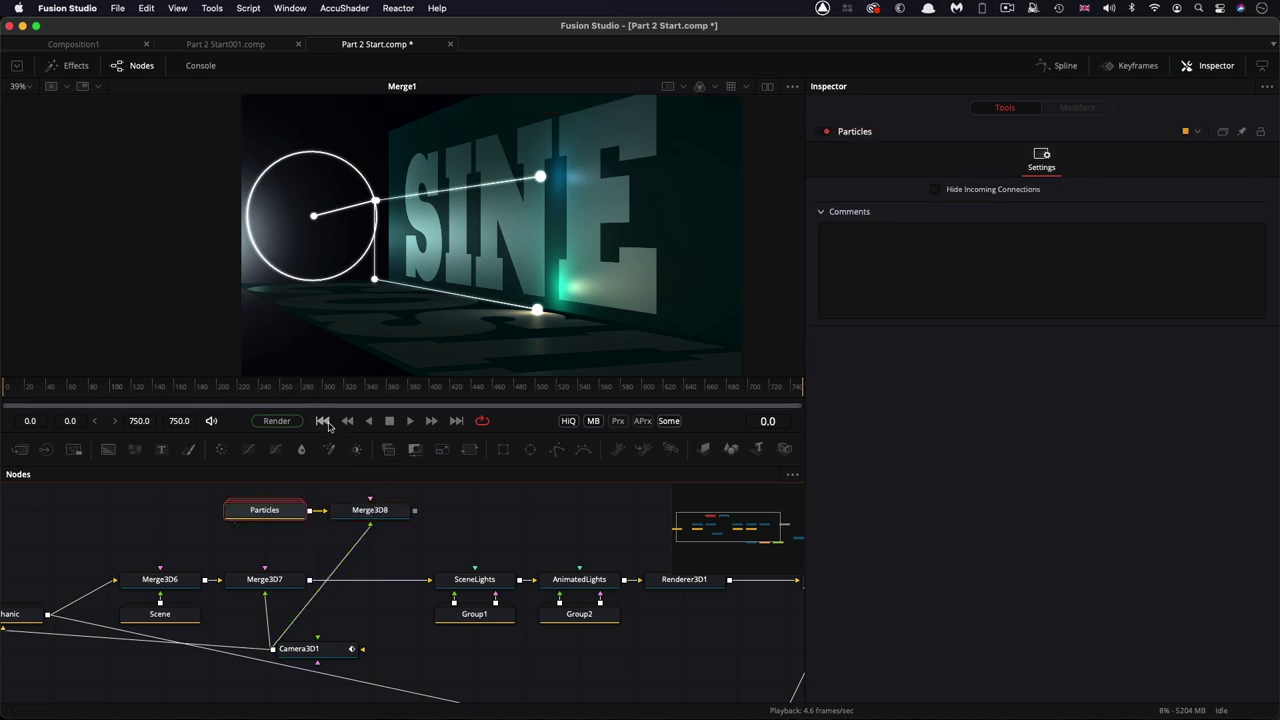
scroll(349, 529, "right", 2)
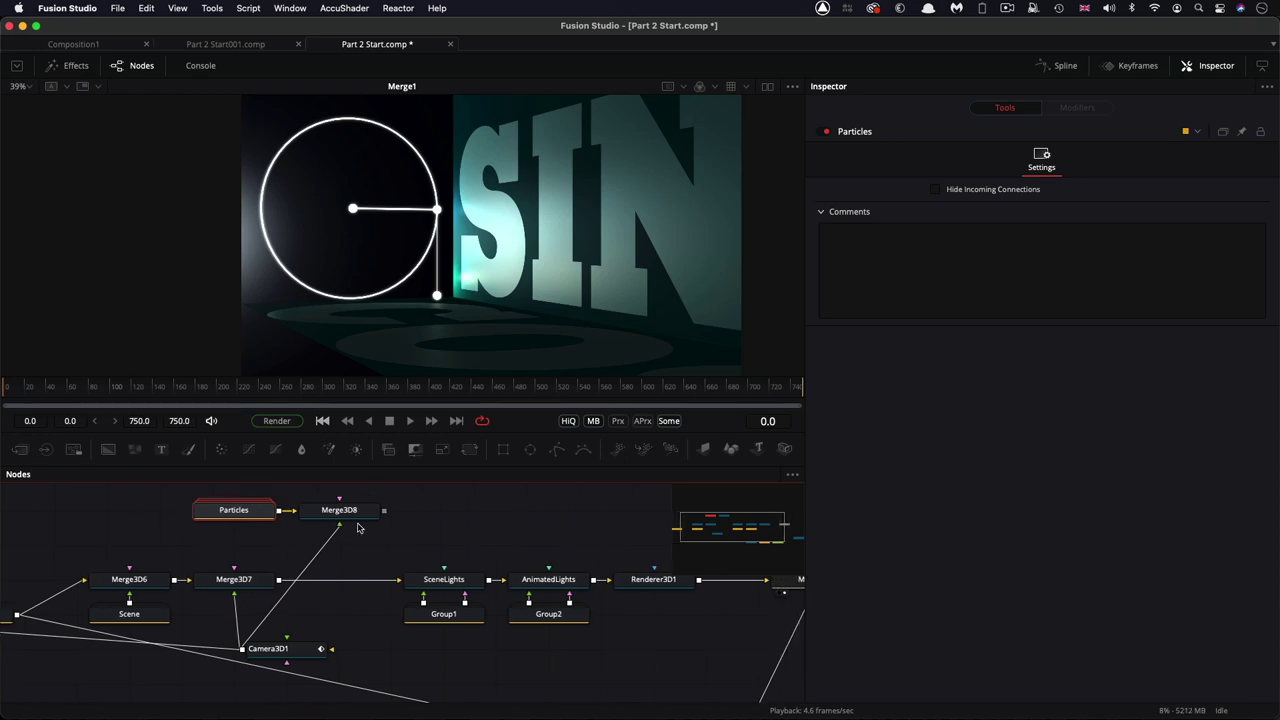
Add a Renderer 3D node after the Merge 3D that combines Particles and Camera3D1.
left_click(345, 520)
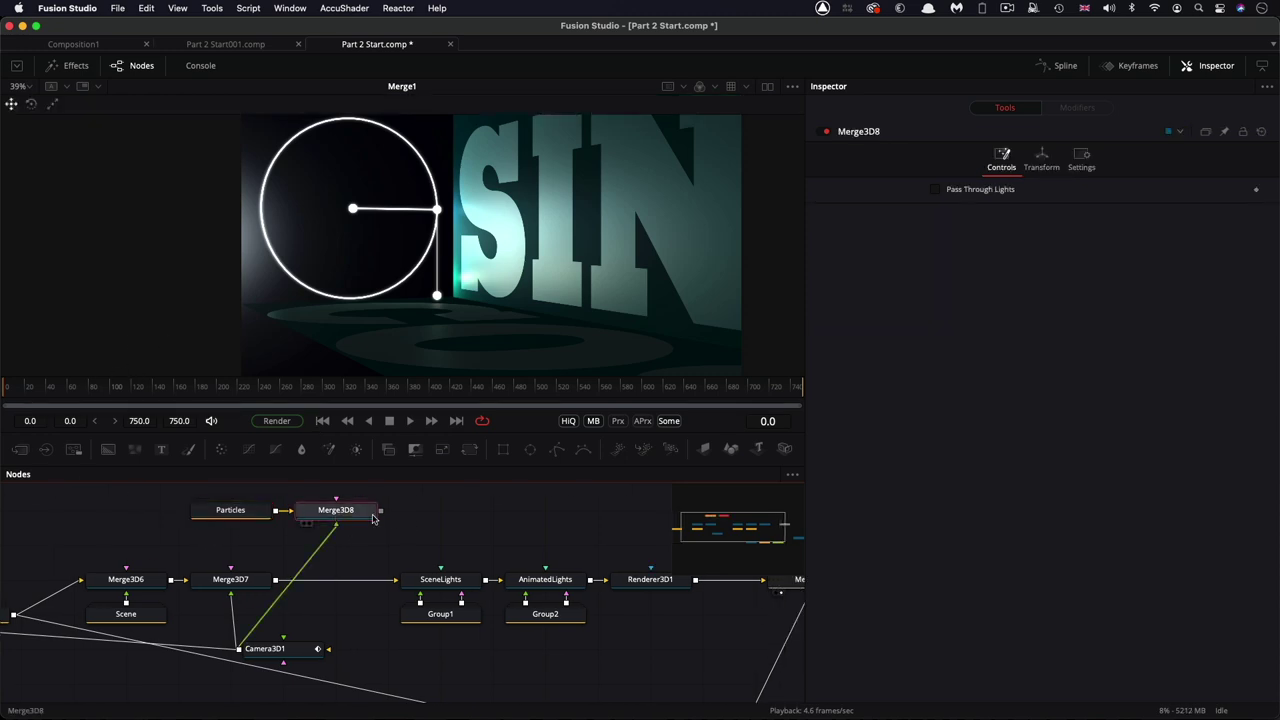
key("shift+space")
type("ren")
key("Return")
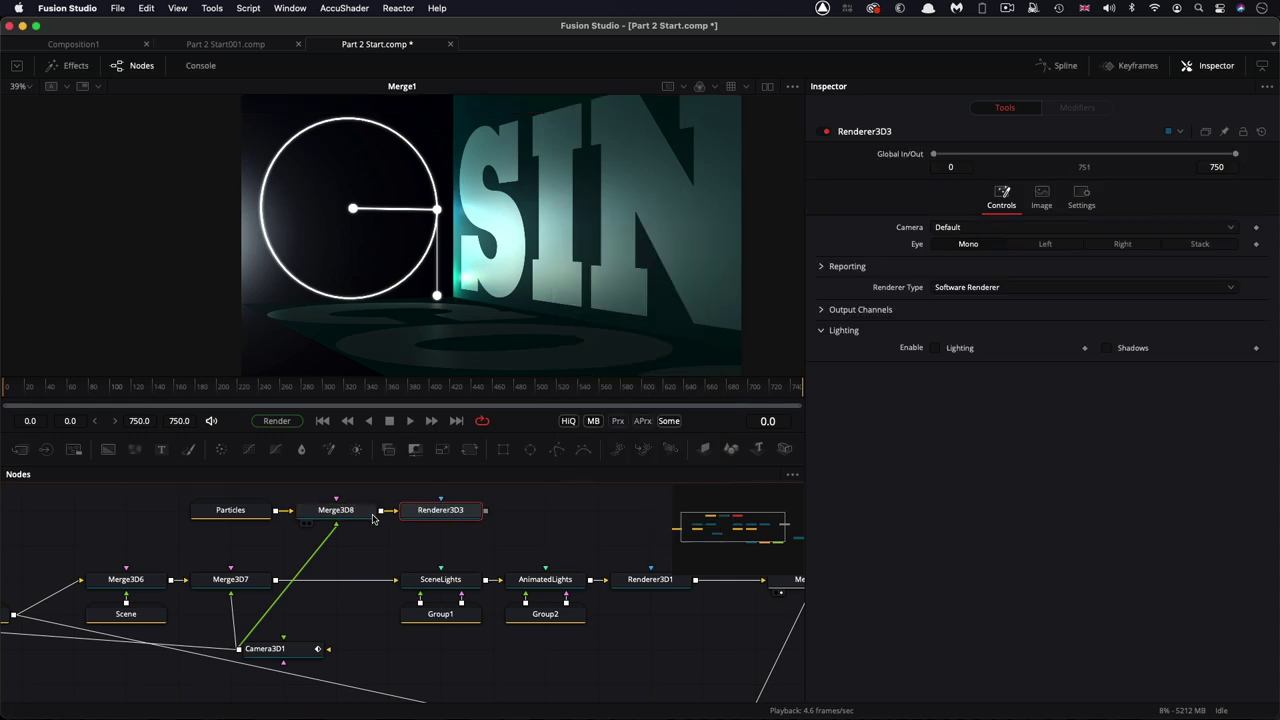
Duplicate Blur1 and BrightnessContrast1 beside the particle renderer and connect Renderer3D3's output to the duplicated blur.
scroll(426, 594, "right", 8)
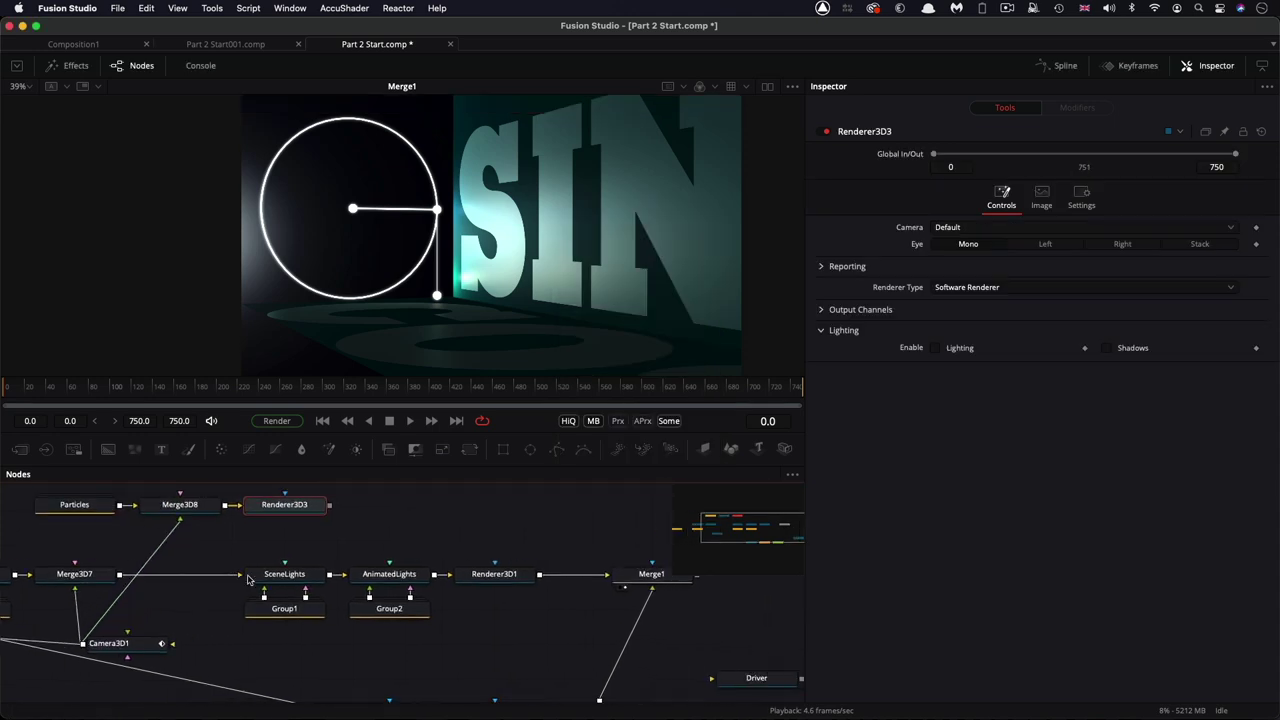
scroll(248, 580, "down", 2)
scroll(248, 580, "up", 1)
scroll(290, 584, "down", 1)
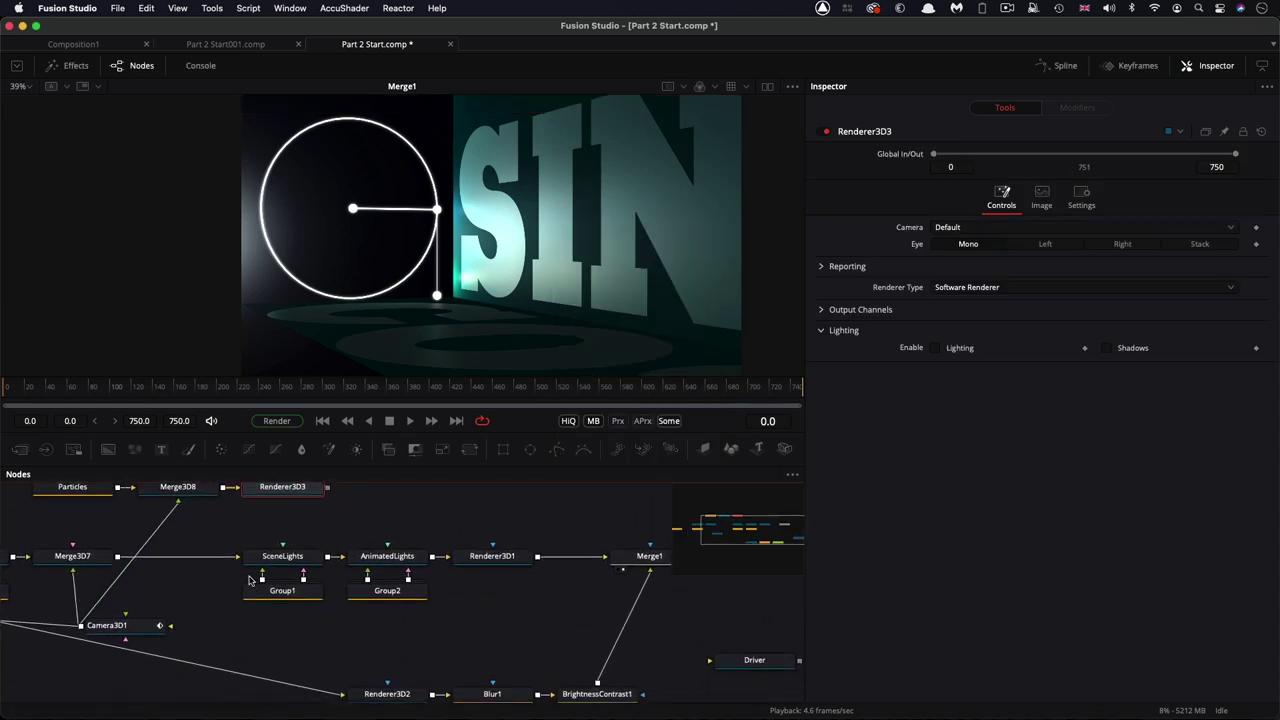
scroll(330, 588, "up", 1)
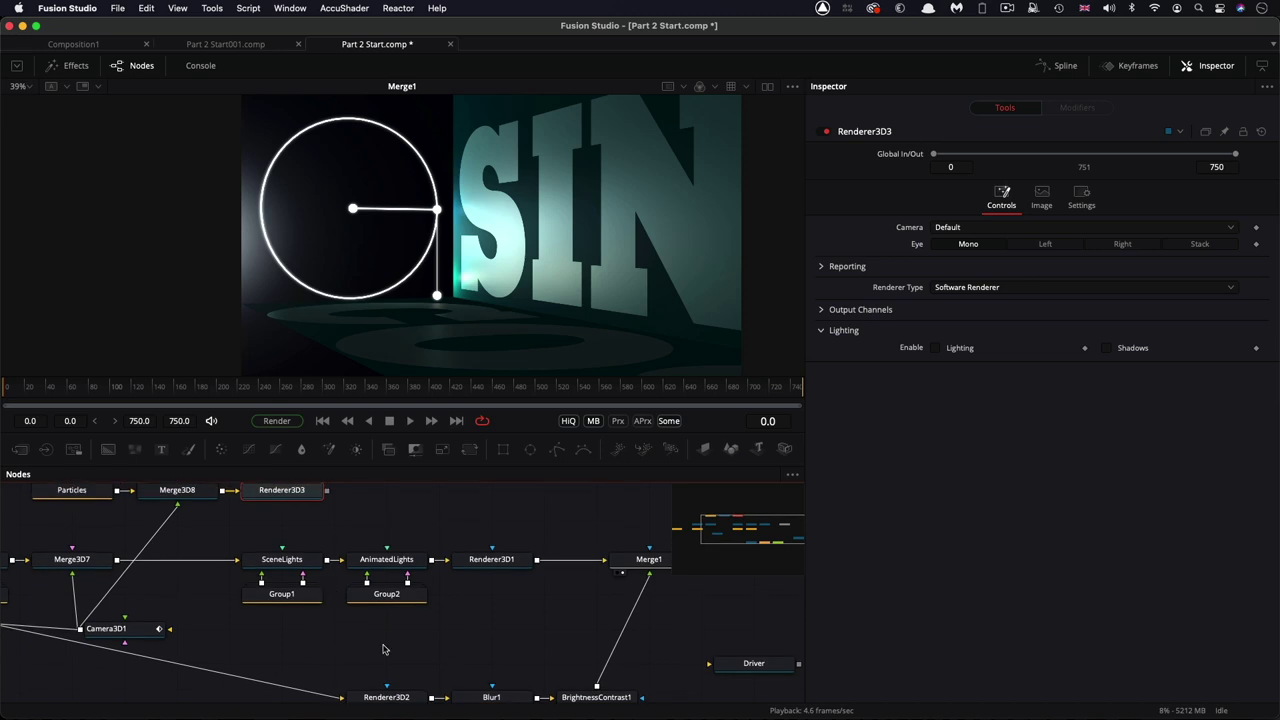
left_click_drag(397, 664, 502, 696)
scroll(410, 530, "up", 5)
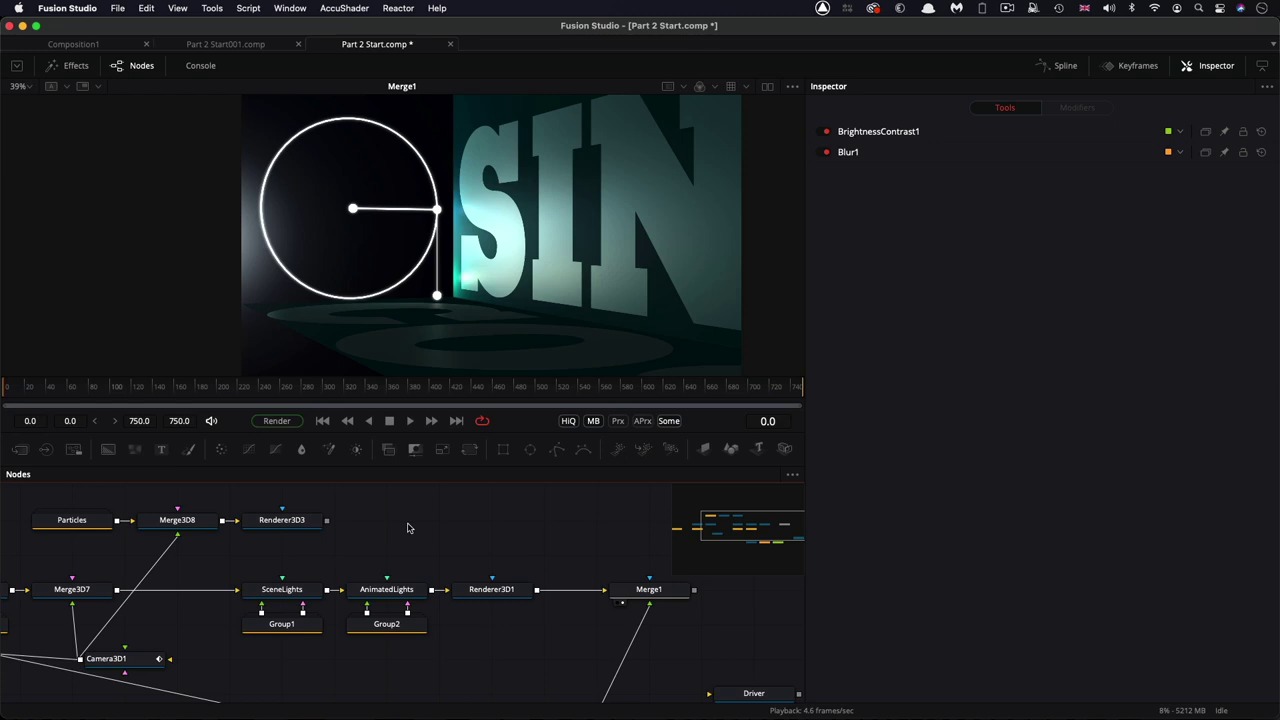
key("ctrl+v")
left_click_drag(299, 527, 436, 527)
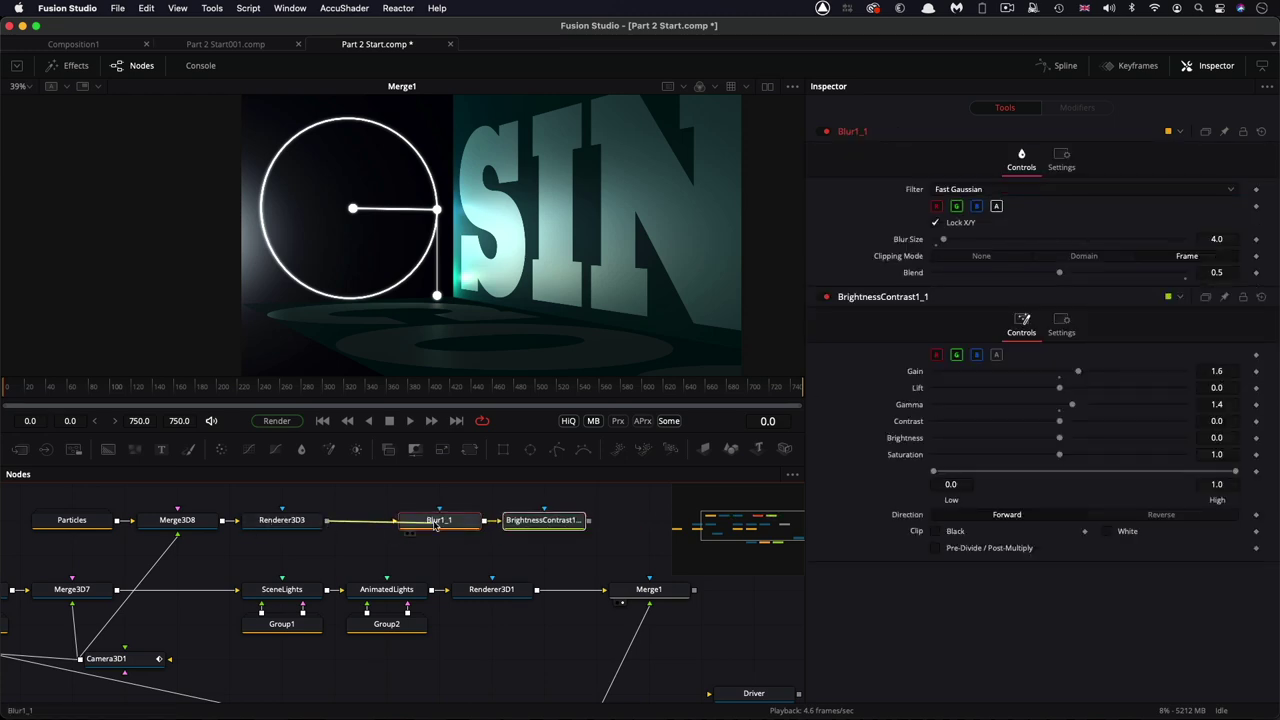
Merge the duplicated BrightnessContrast output over Merge1 and set the new merge's Alpha Gain to 0.
scroll(435, 527, "right", 5)
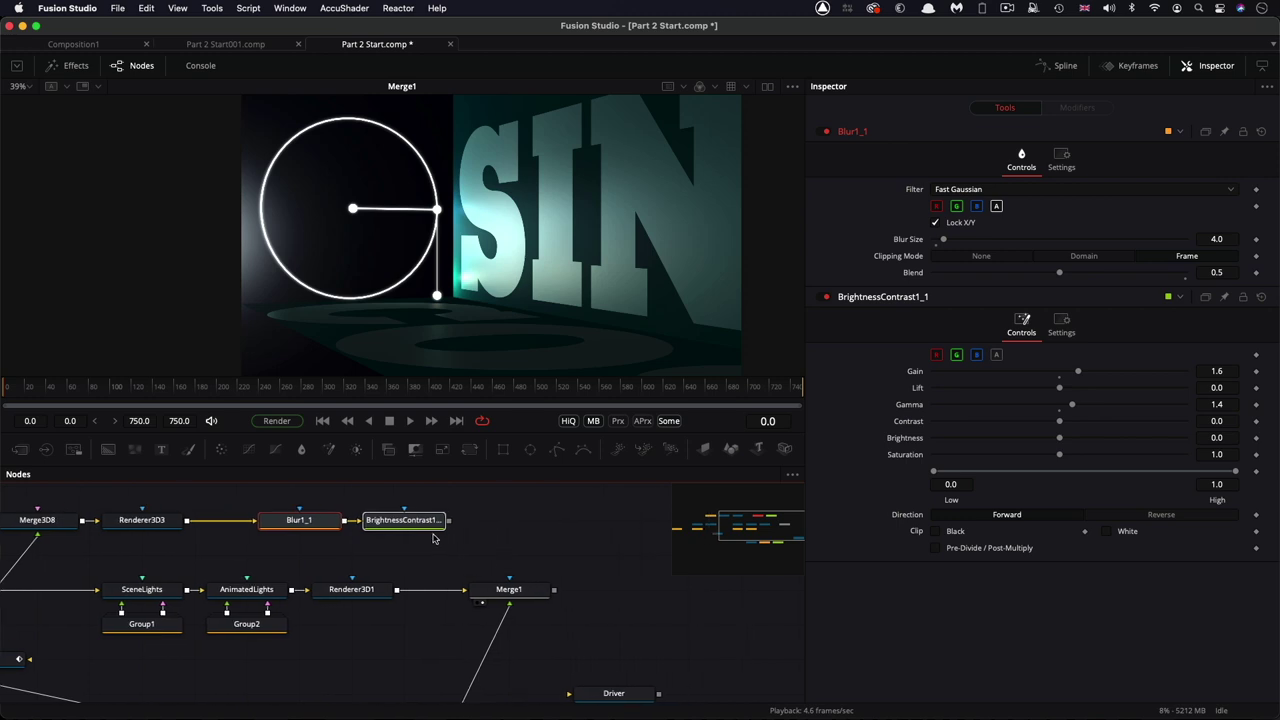
left_click_drag(427, 522, 493, 594)
scroll(483, 530, "right", 2)
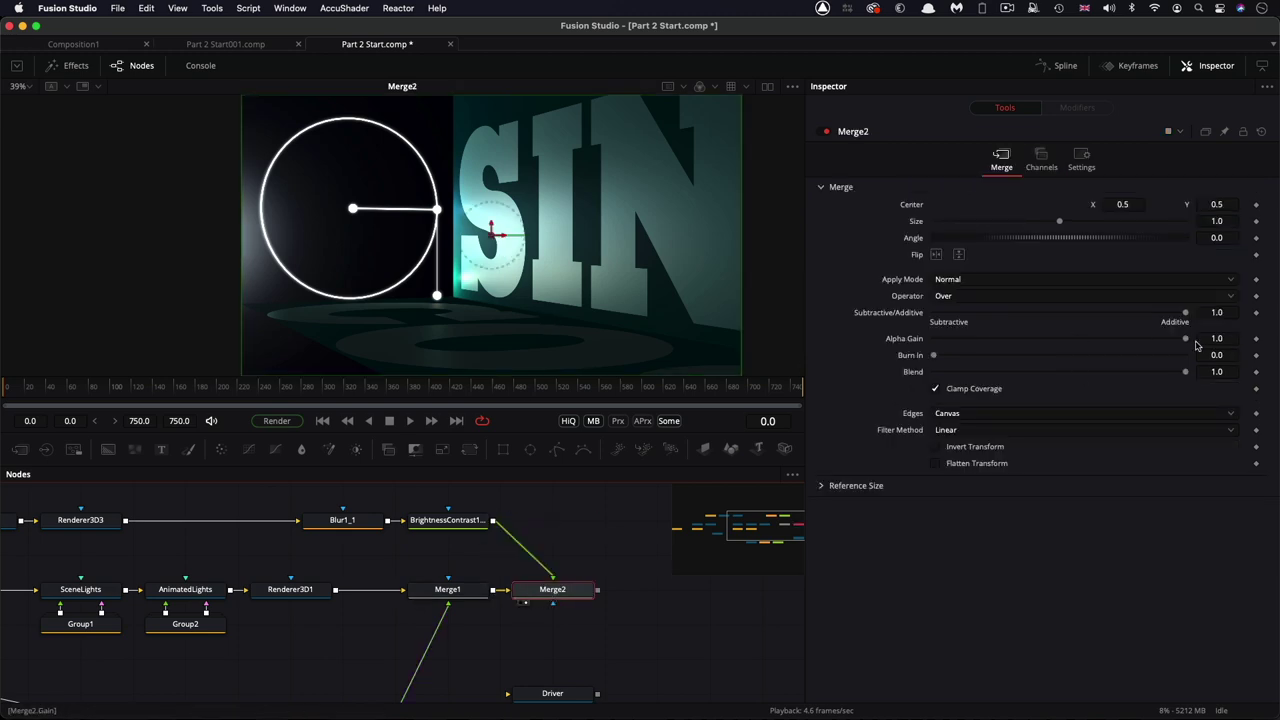
left_click_drag(1185, 340, 839, 342)
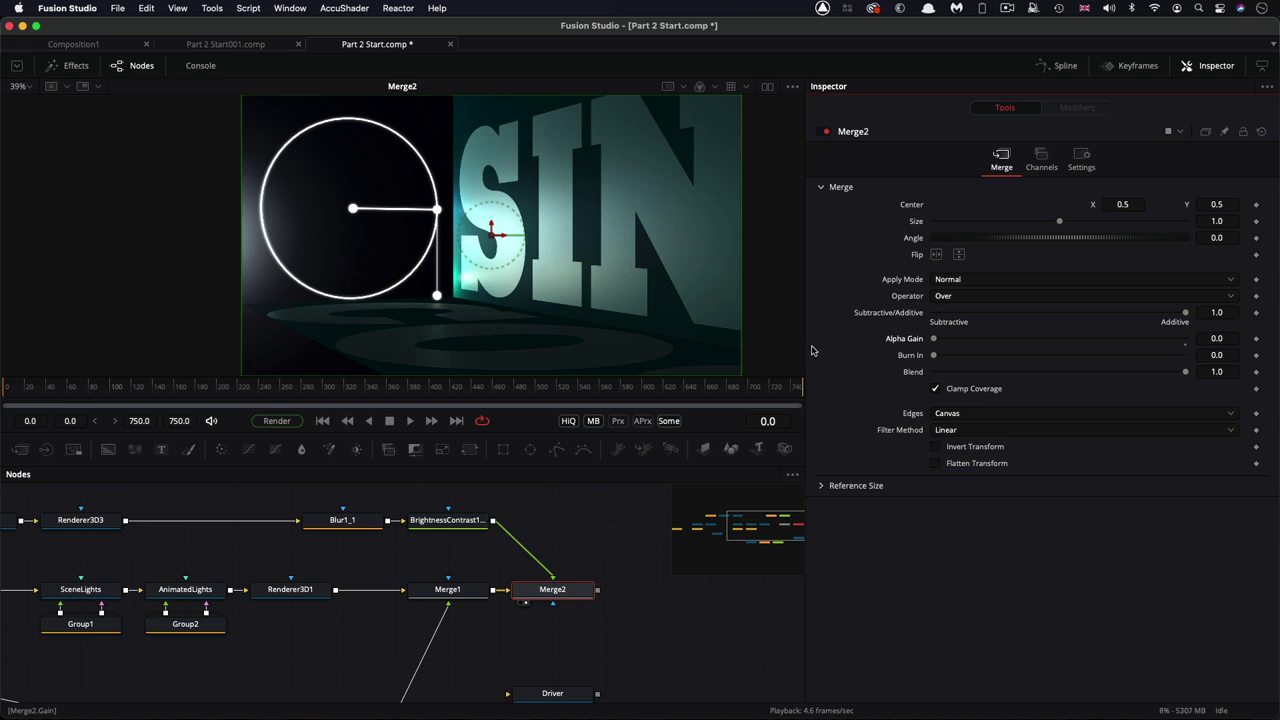
Play the animation to frame 98 and set the Blur Size of the particle pass's blur to 3.
left_click(410, 421)
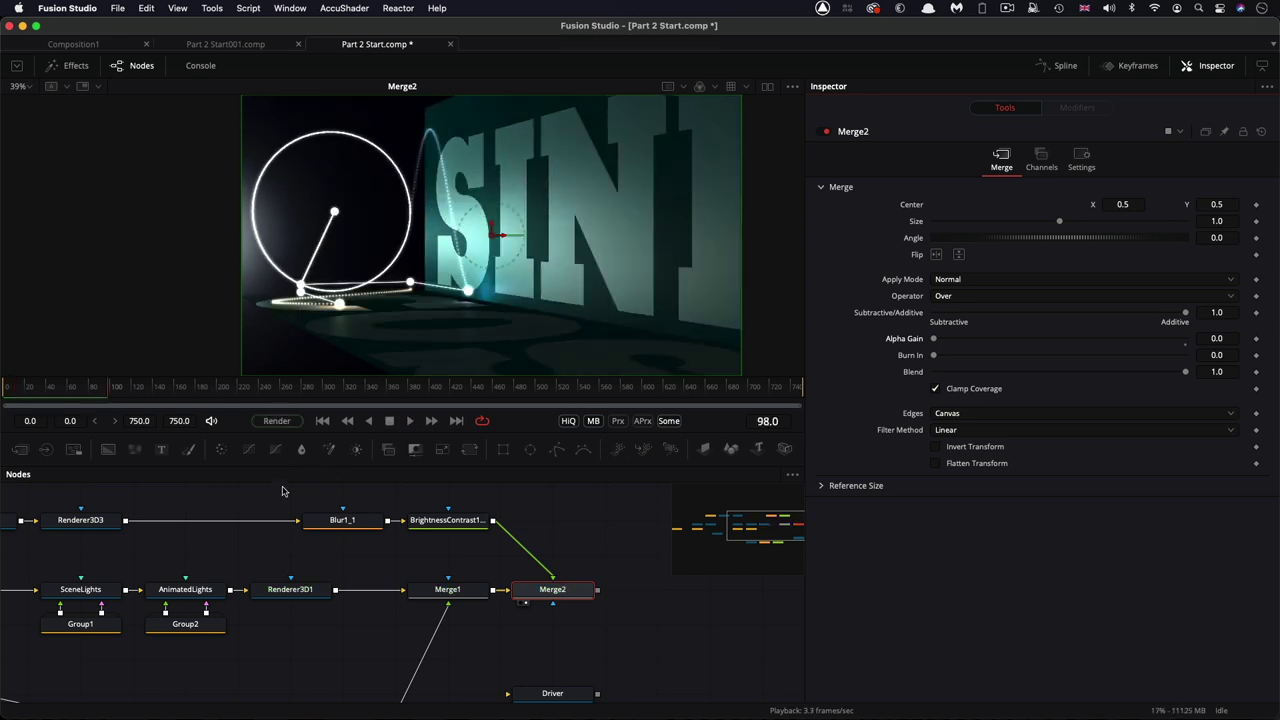
left_click(366, 526)
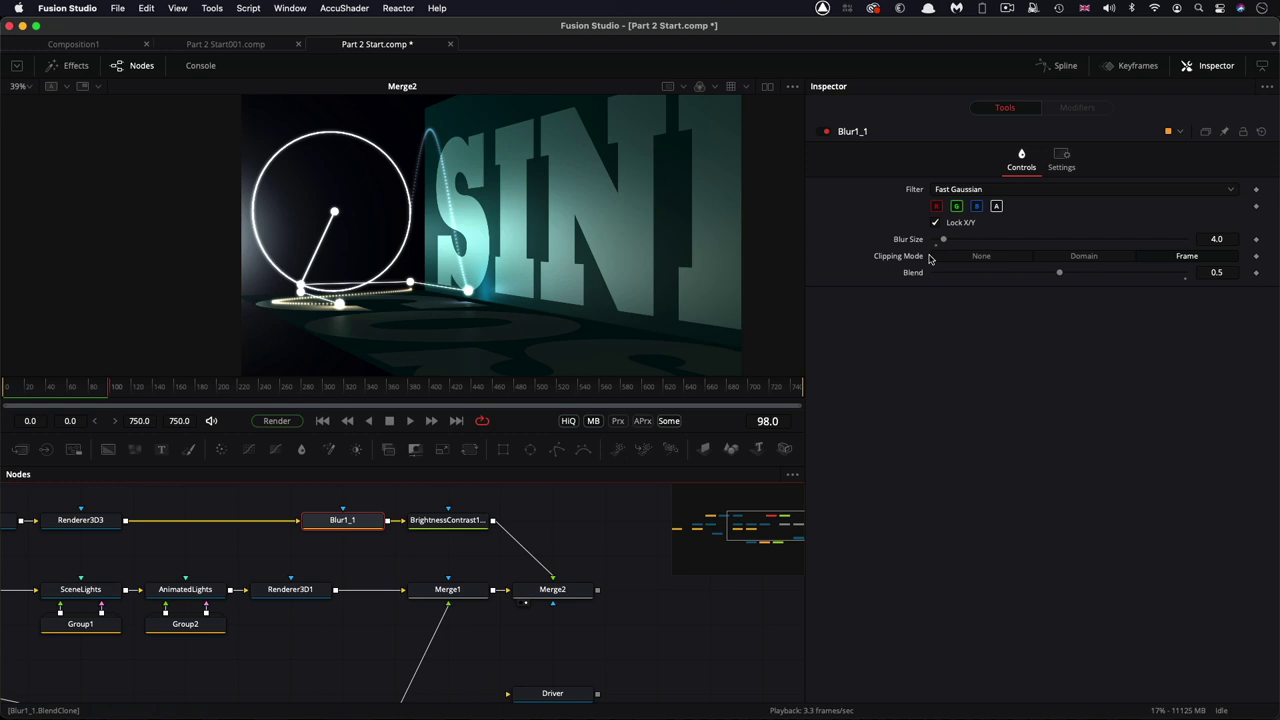
left_click(1230, 238)
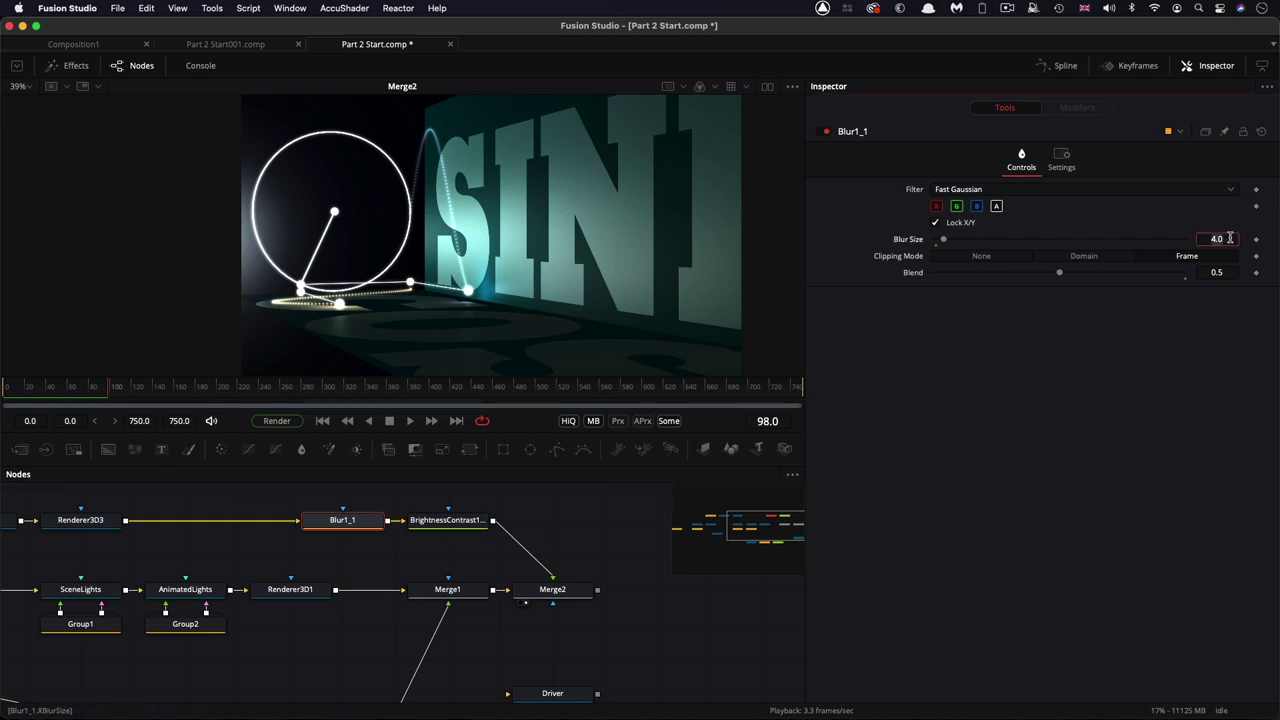
type("3")
key("Tab")
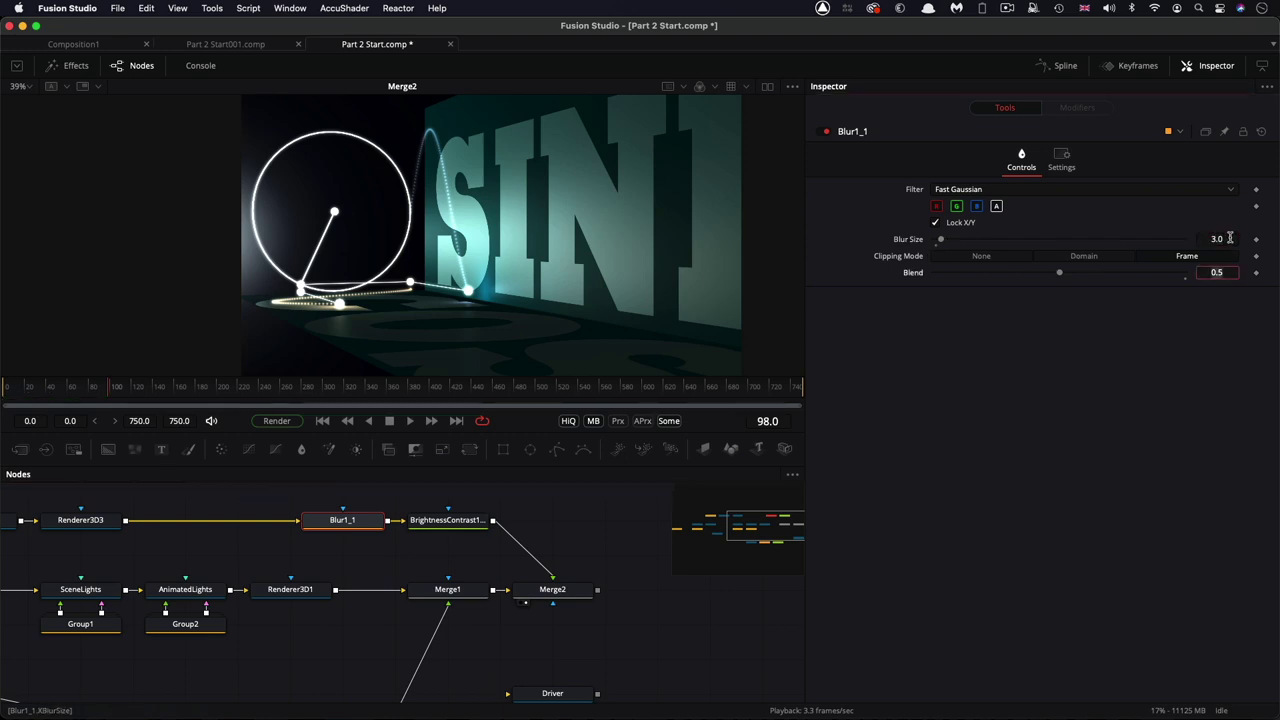
Set the particle pass's BrightnessContrast to Gain 4, Gamma 2 and Saturation 2.
left_click(447, 520)
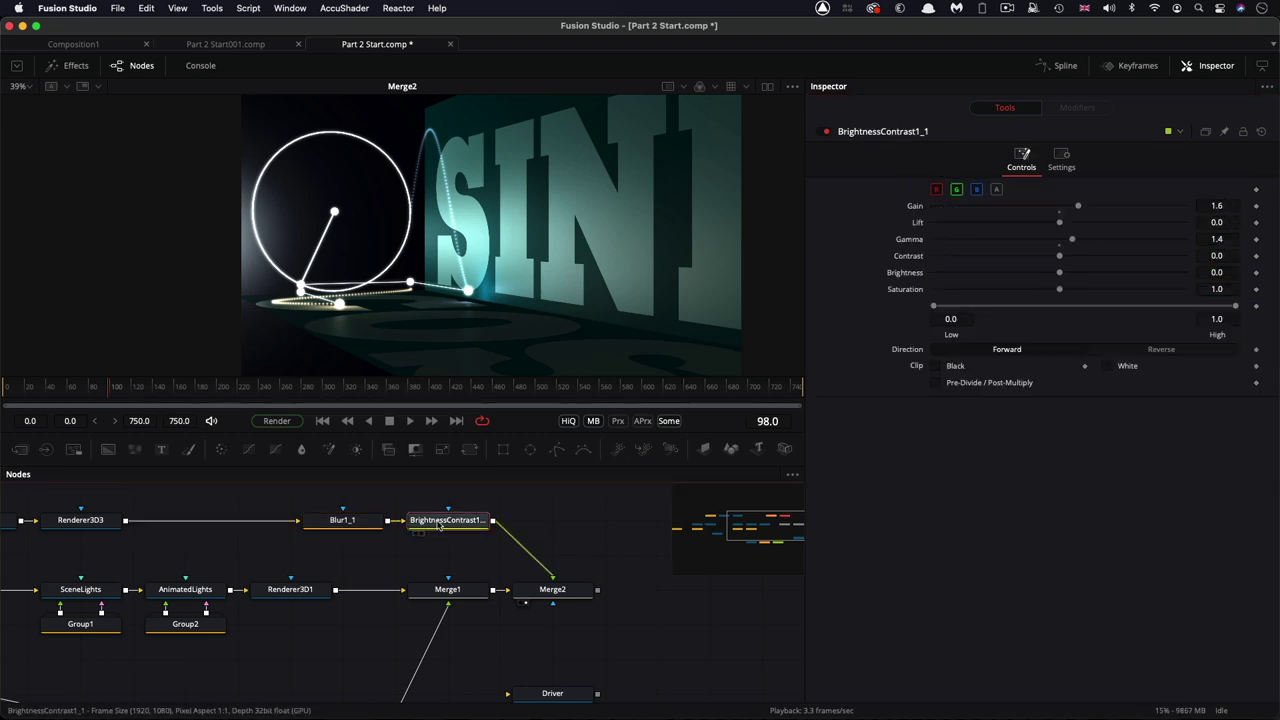
left_click(1232, 206)
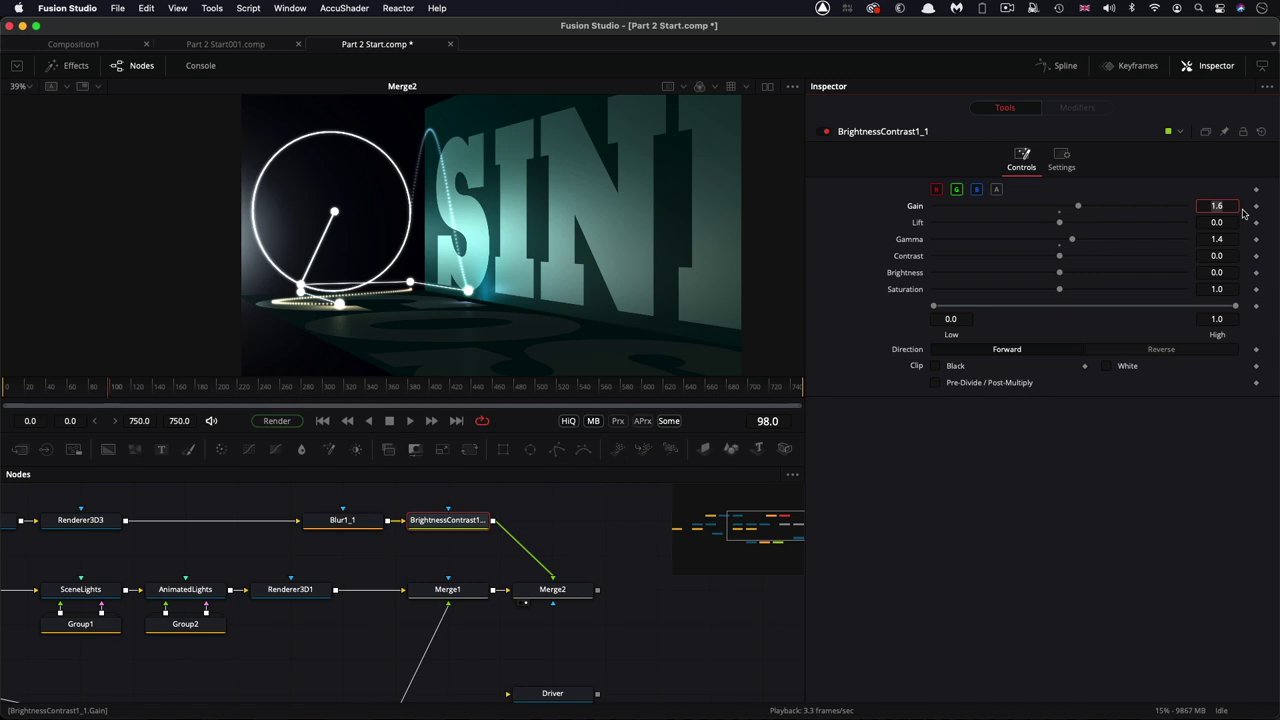
type("4")
key("Tab")
key("Tab")
type("2")
key("Tab")
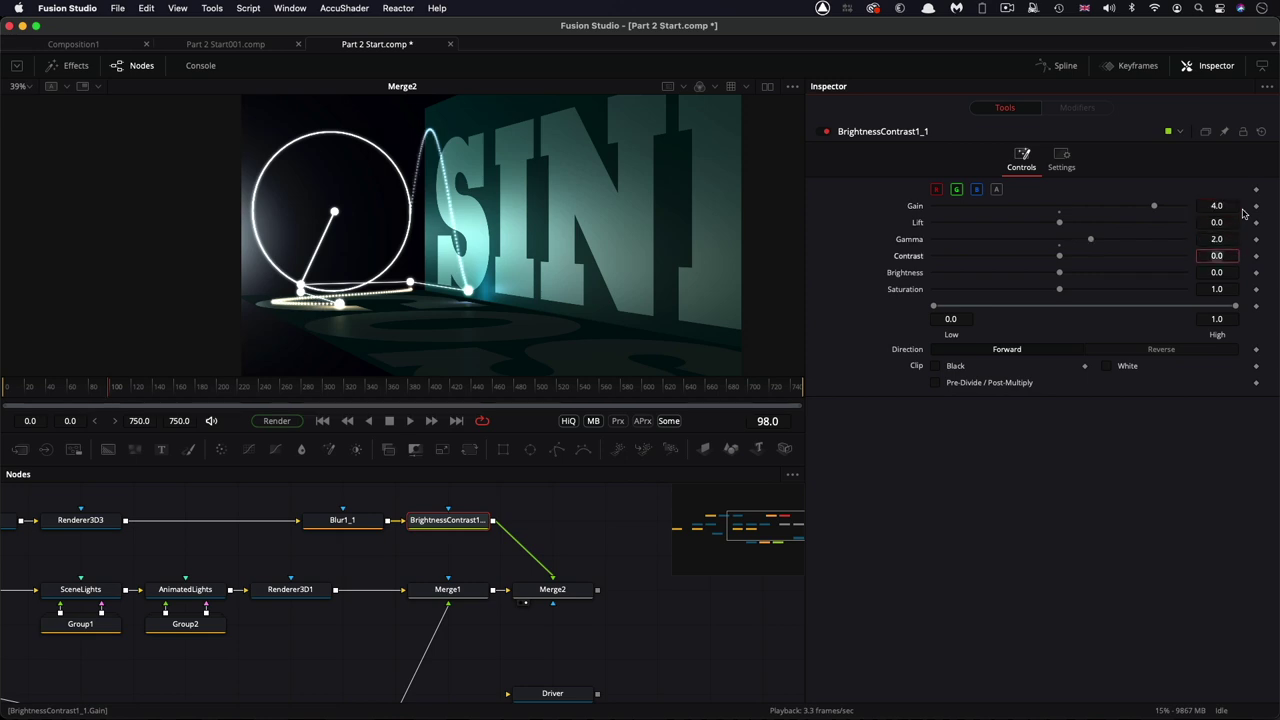
left_click(1229, 289)
type("2")
key("Tab")
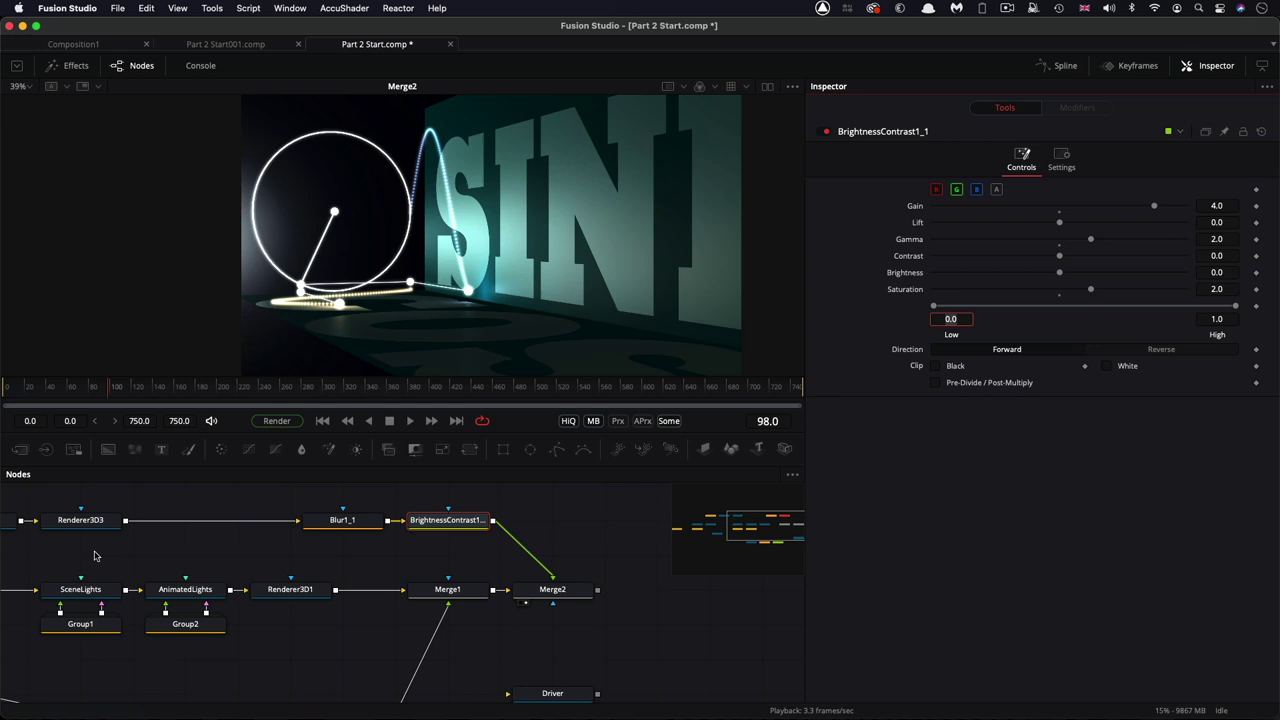
Compare the particle pass with its blur and brightness/contrast nodes switched off and back on.
left_click(341, 520, "ctrl")
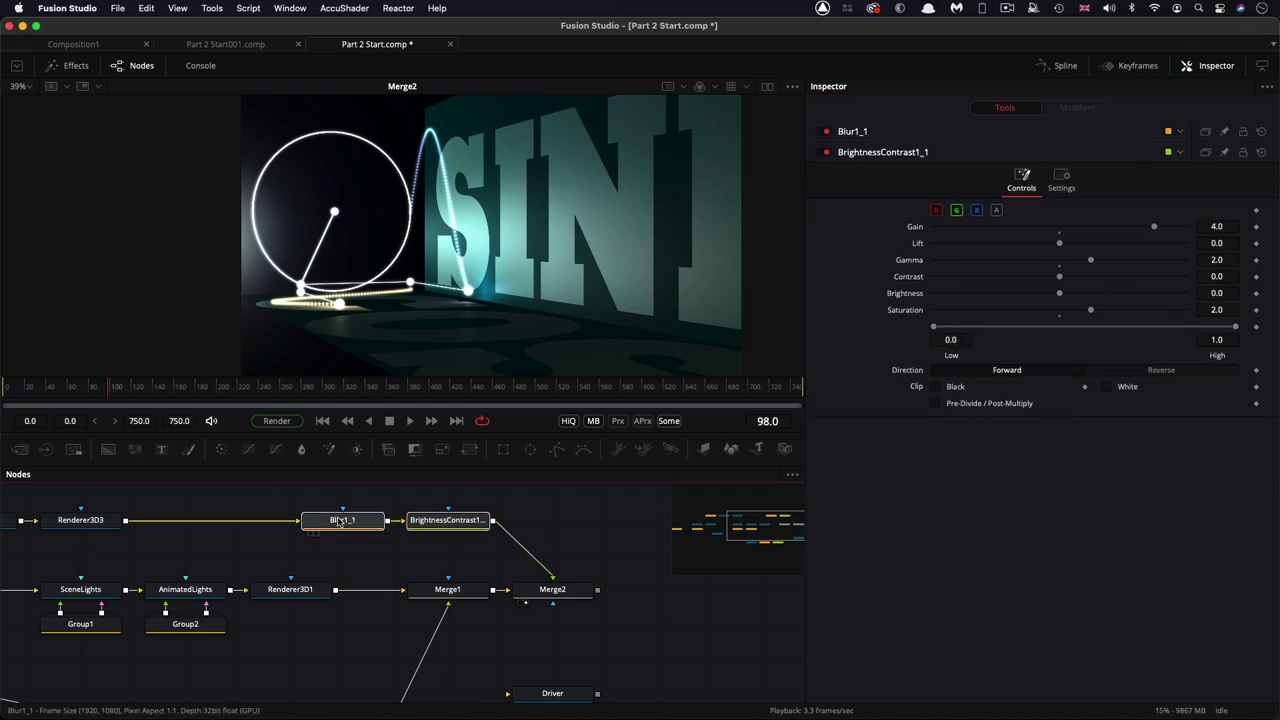
key("ctrl+p")
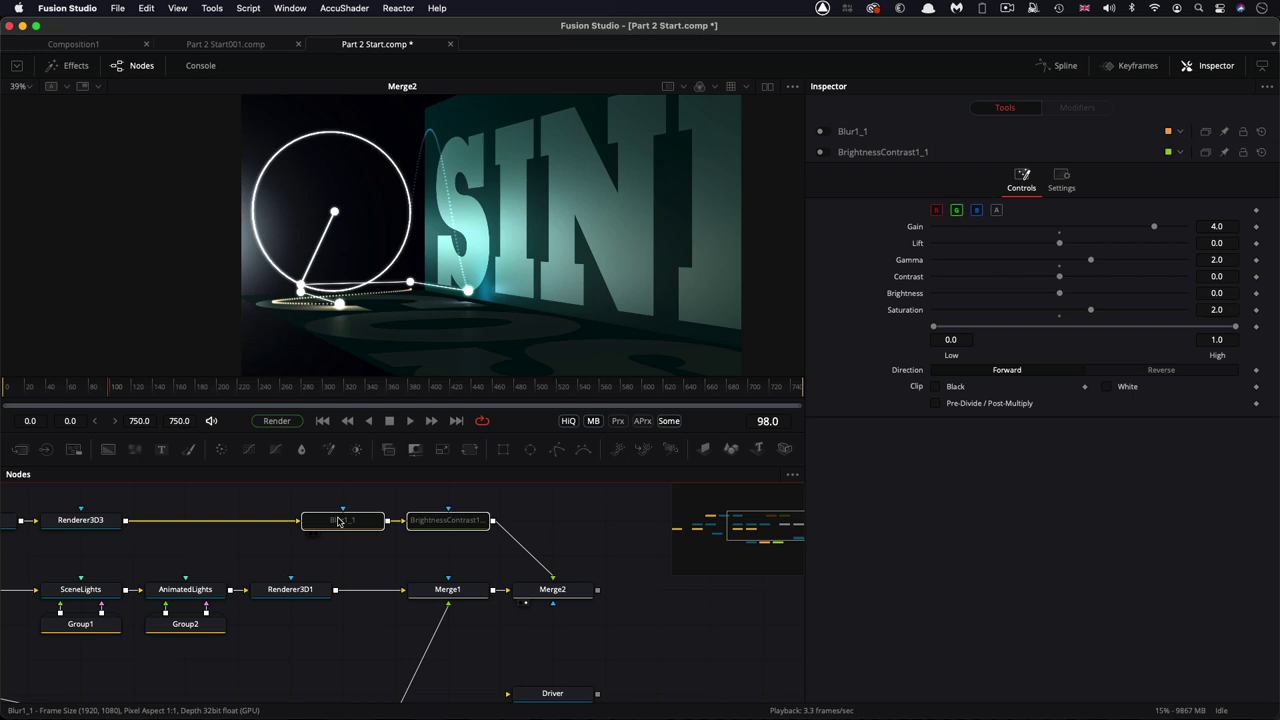
key("ctrl+p")
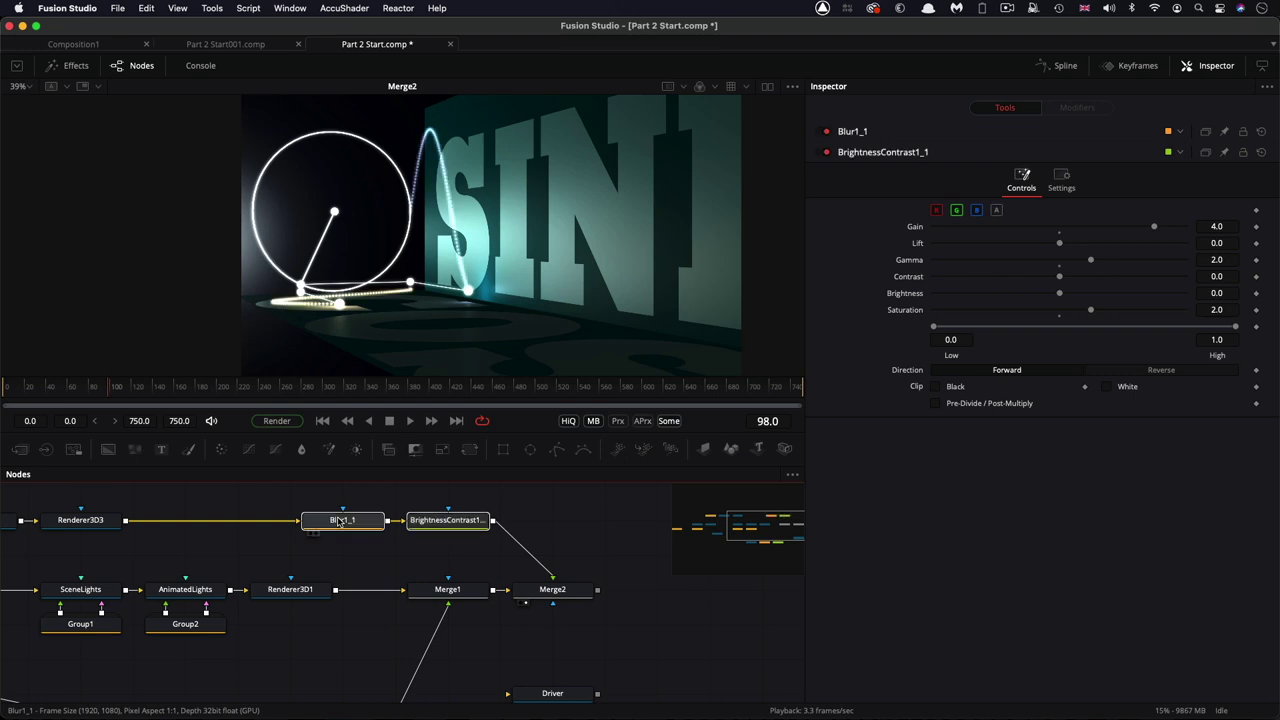
left_click(440, 556)
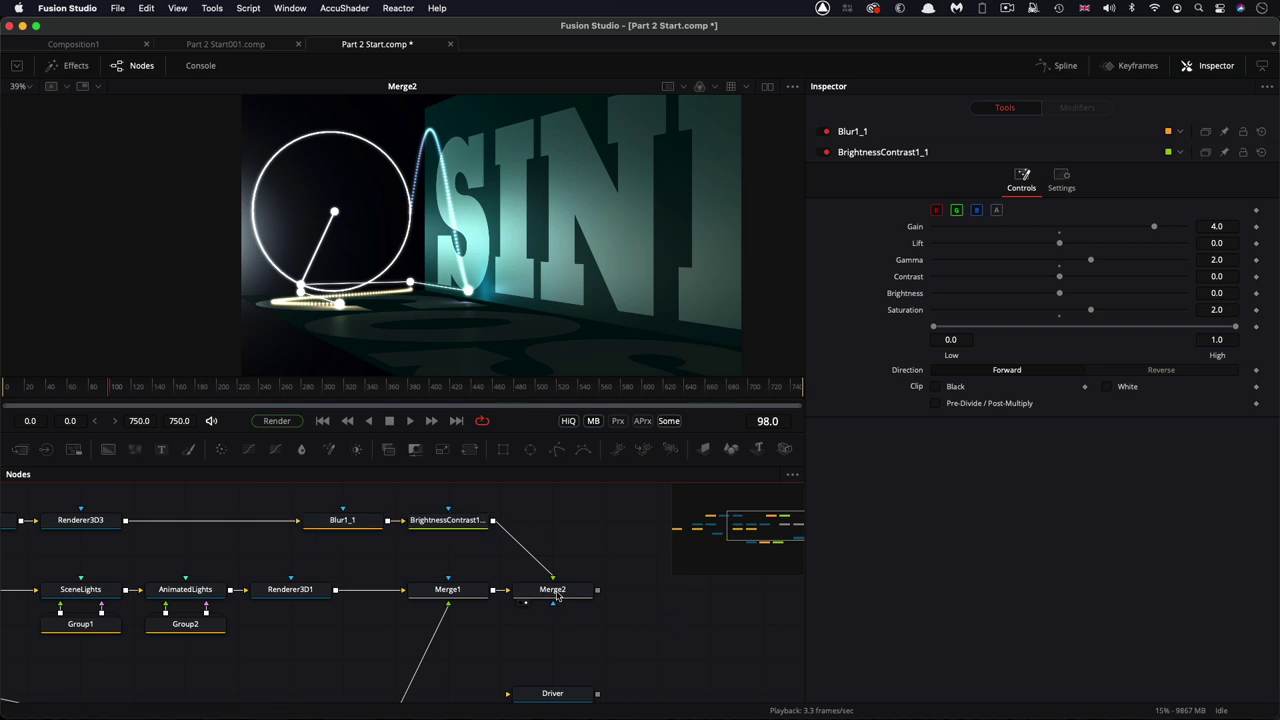
Add a Grain node after Merge2 and show its output in the viewer.
left_click(557, 594)
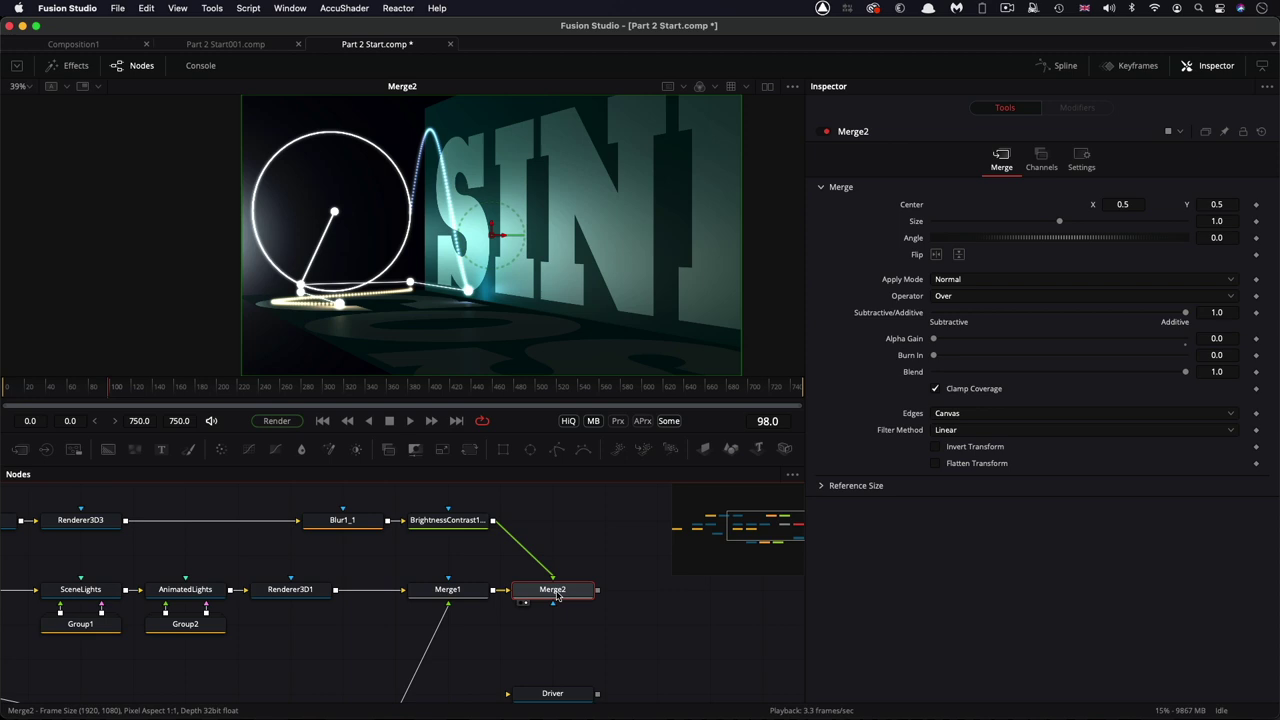
key("shift+space")
type("gr")
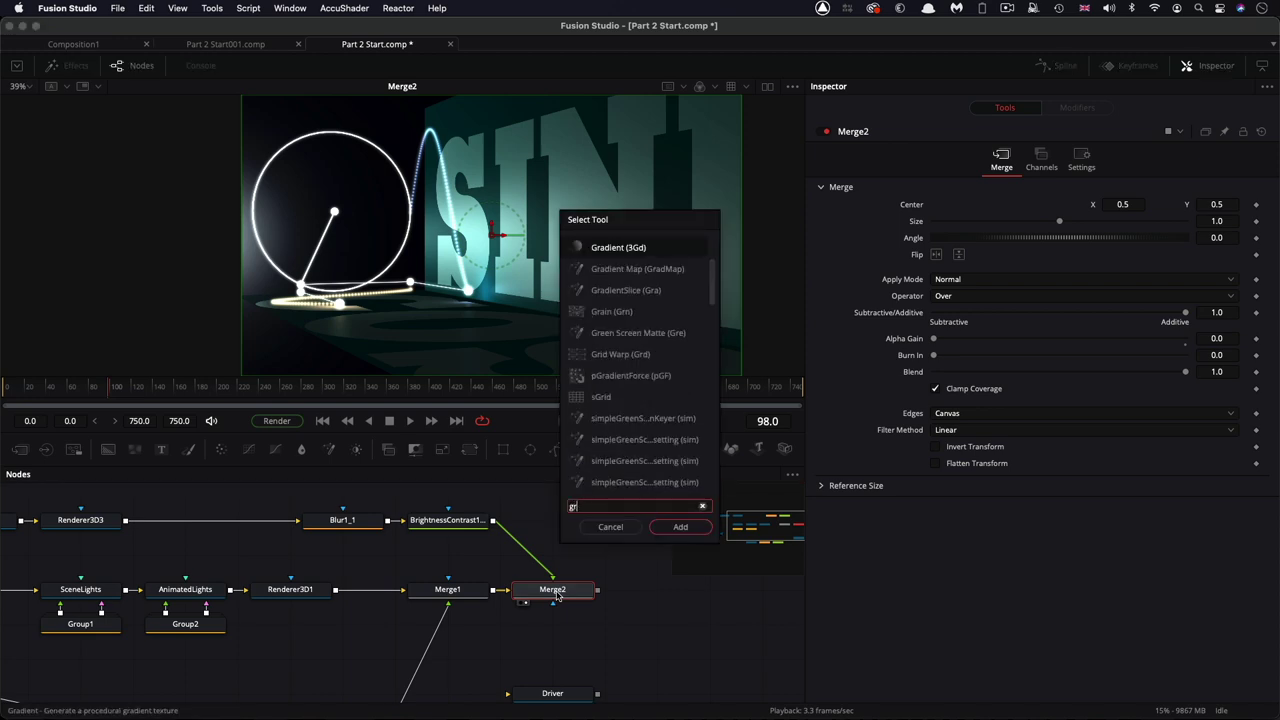
key("Down")
key("Down")
key("Down")
key("Return")
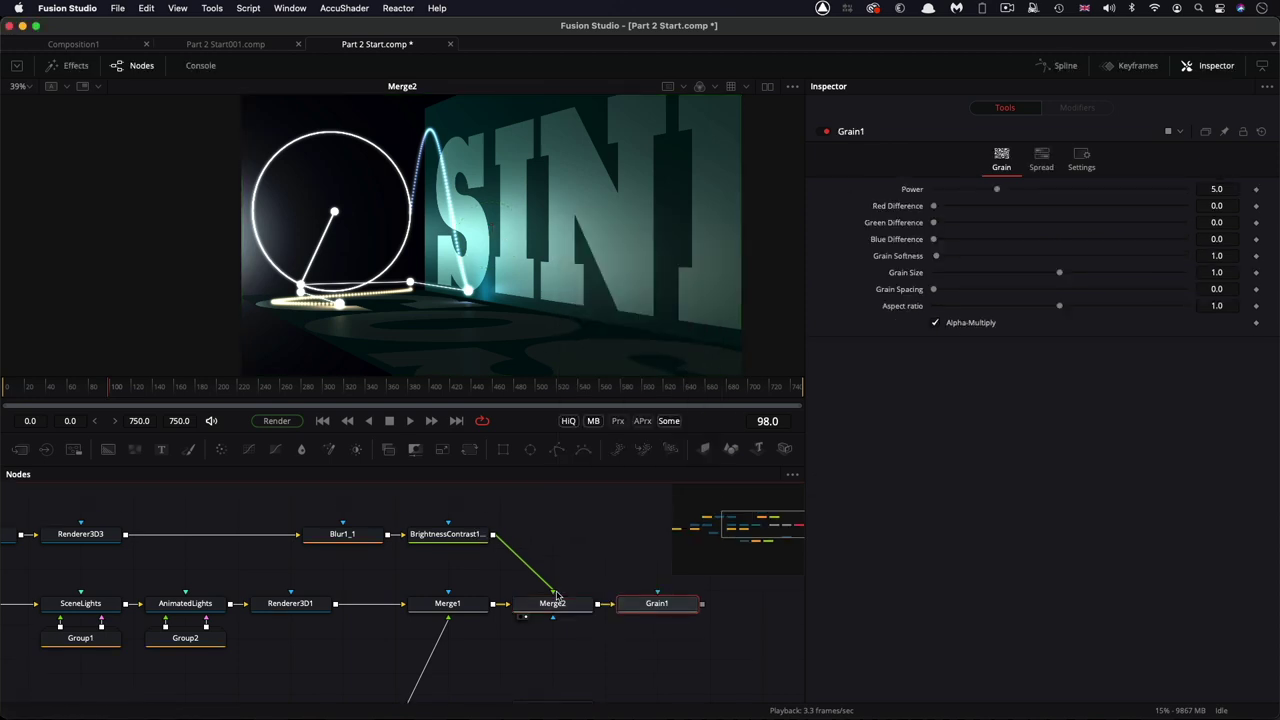
left_click_drag(657, 604, 657, 248)
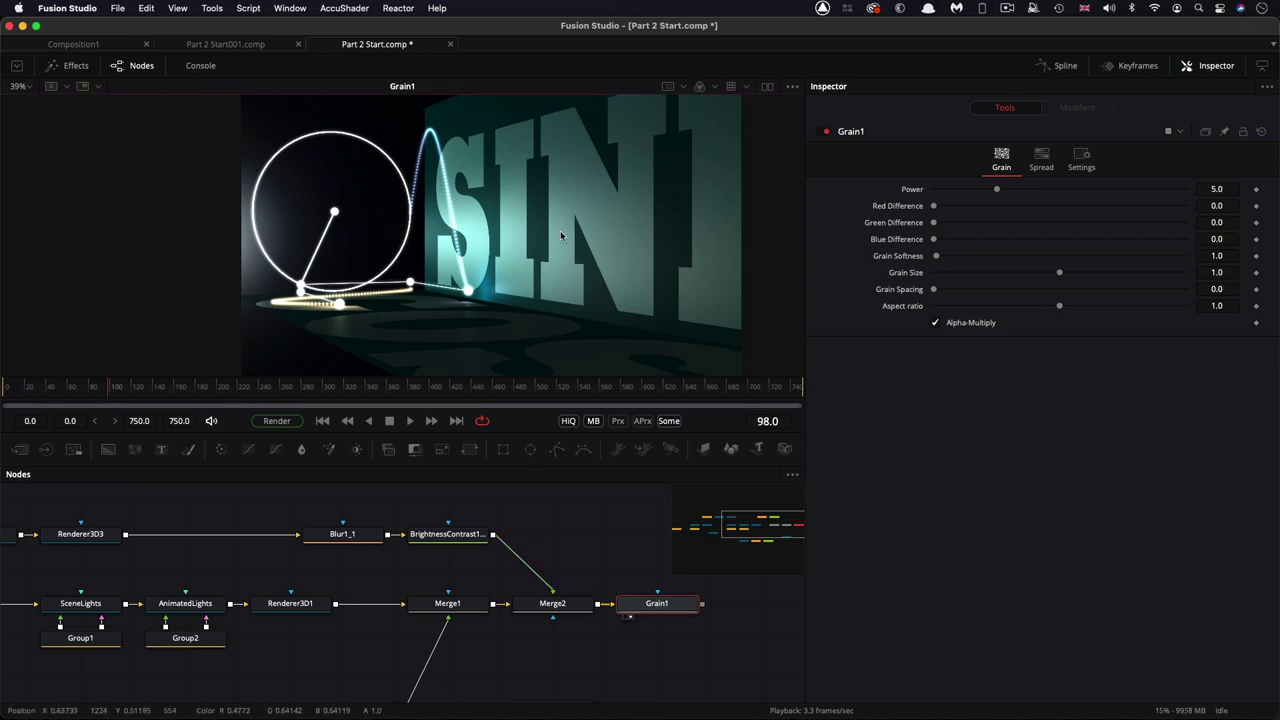
Set the Grain node's Power to 1.
key("plus")
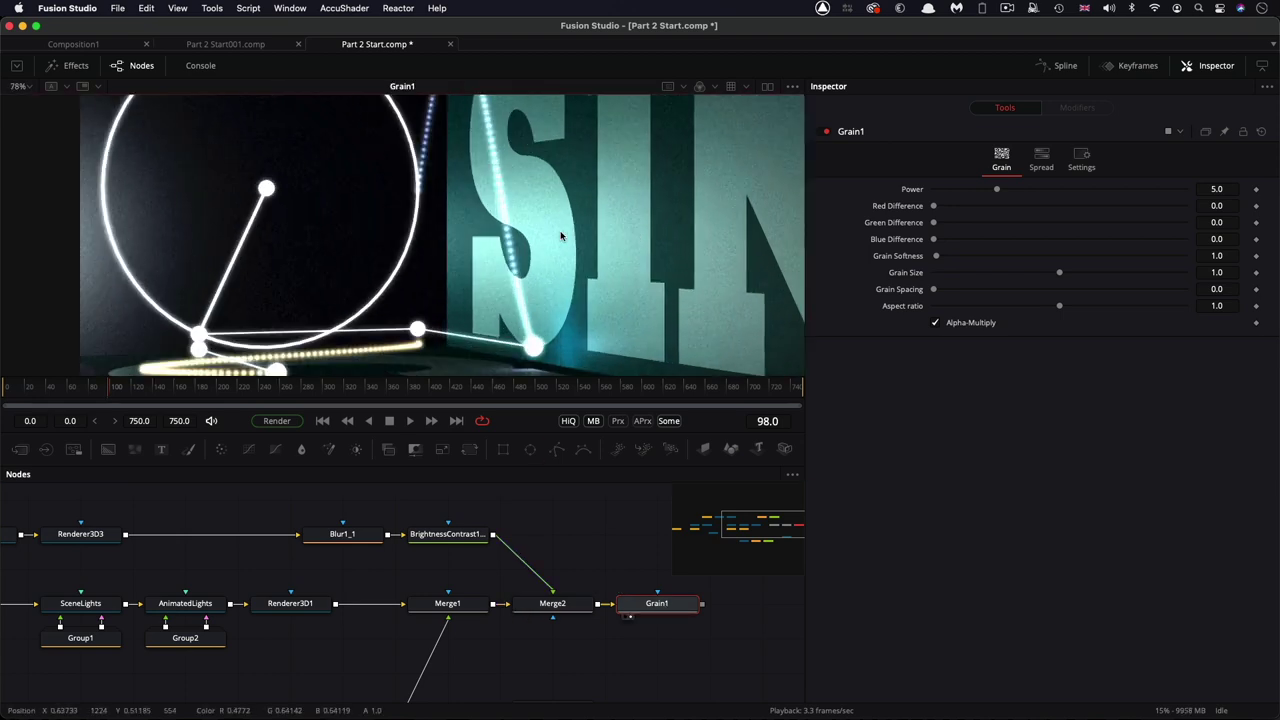
left_click(1229, 189)
type("1")
key("Tab")
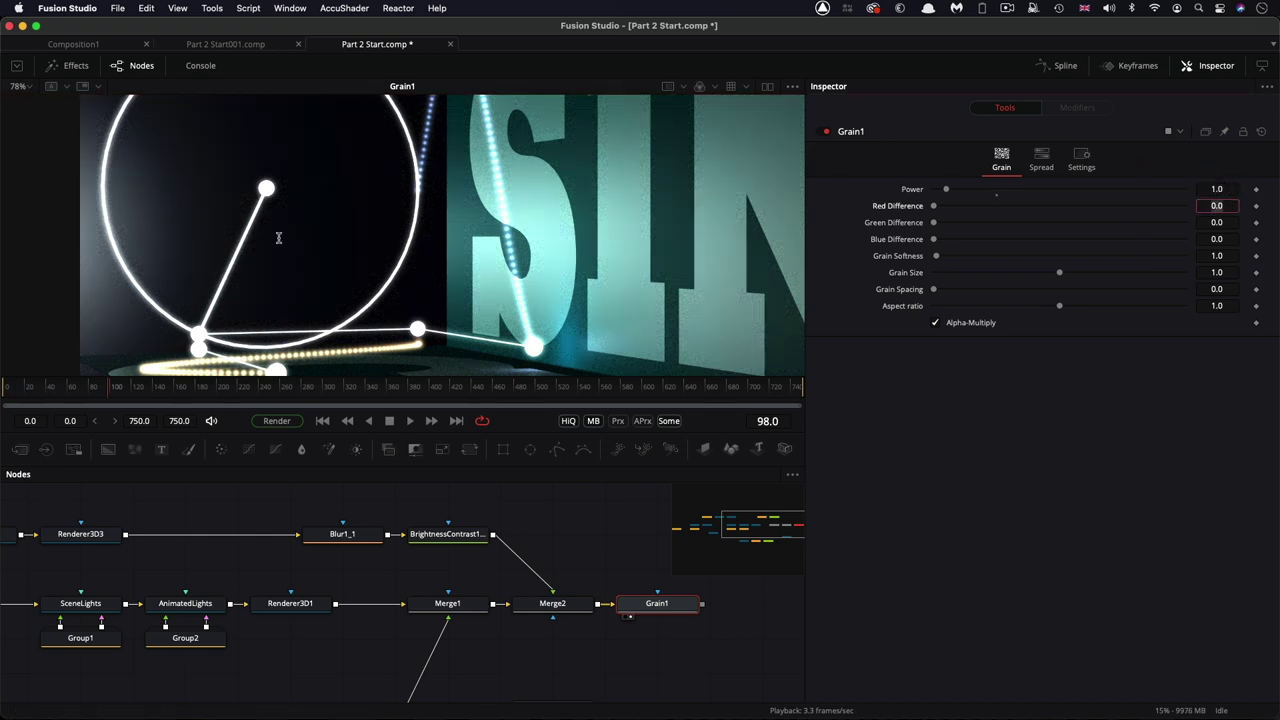